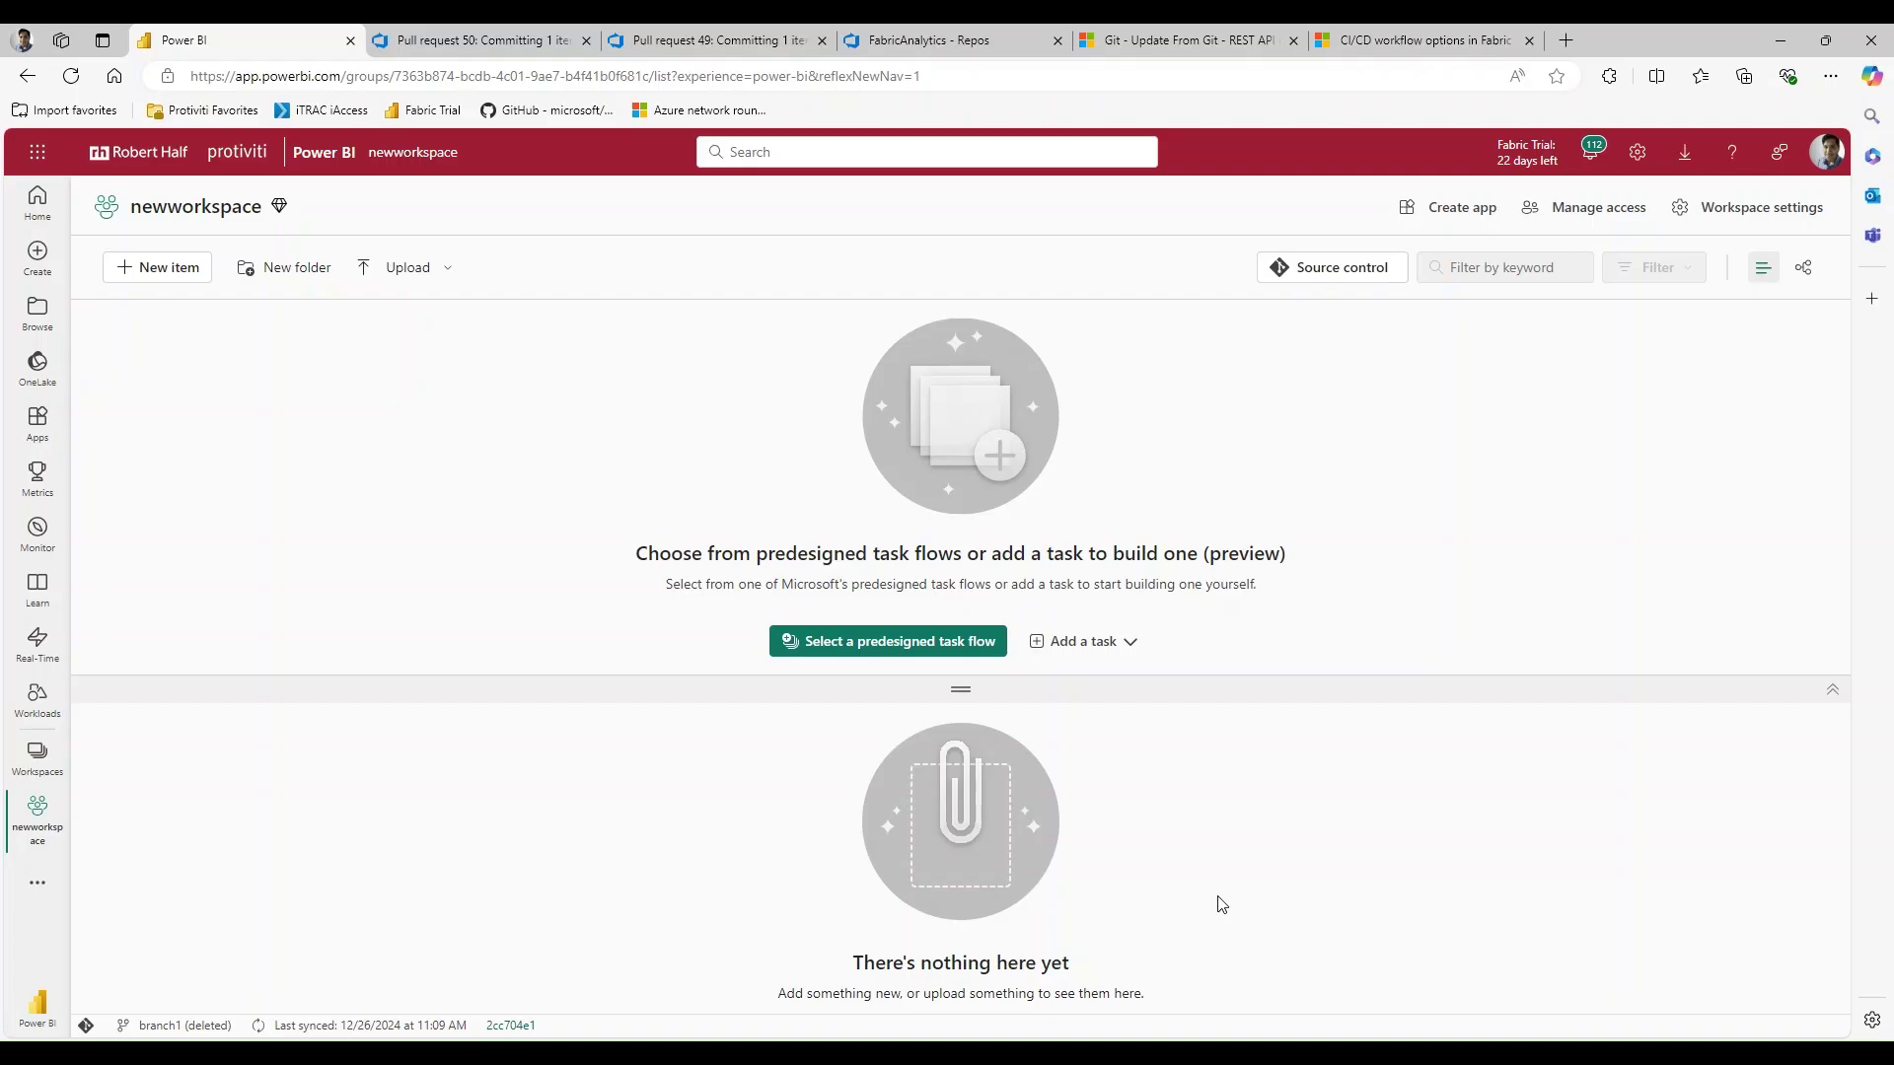
# - Switch to the FabricDevWS workspace and show its Source control panel
pyautogui.click(41, 769)
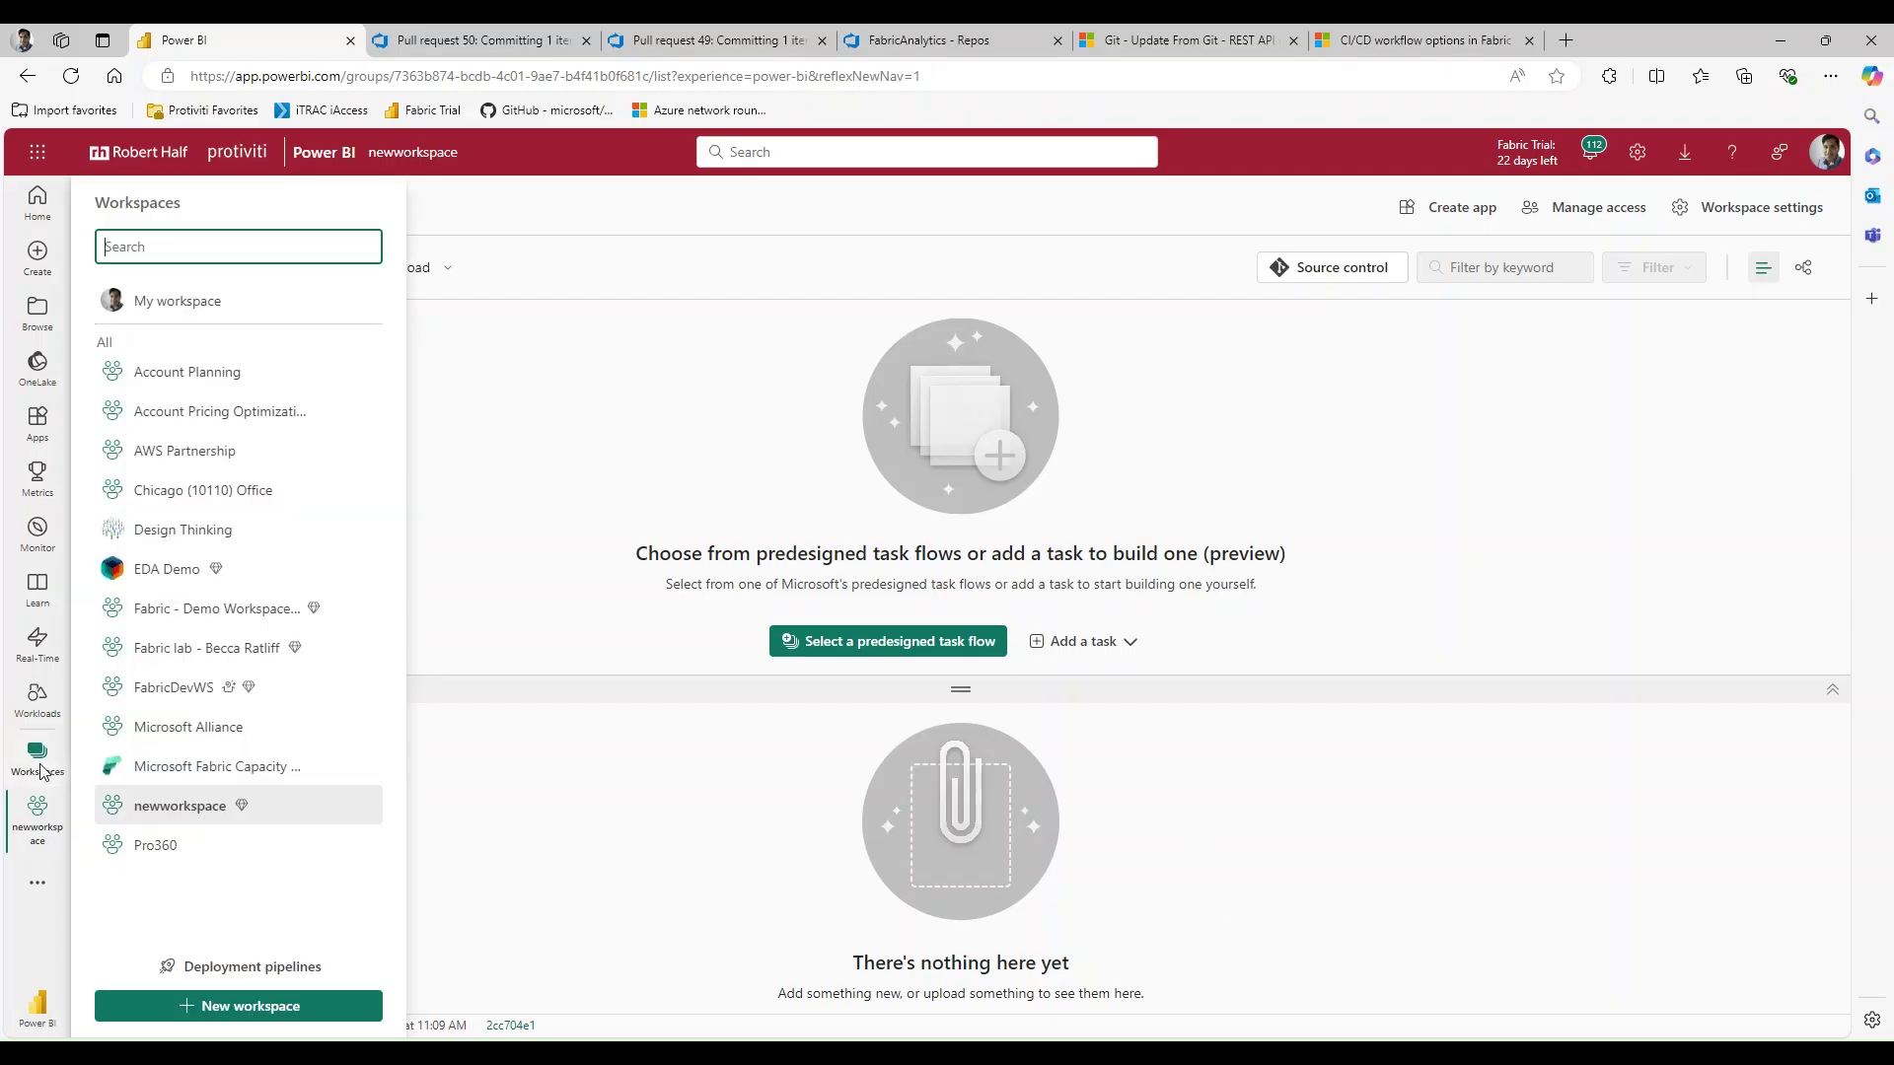
pyautogui.click(169, 686)
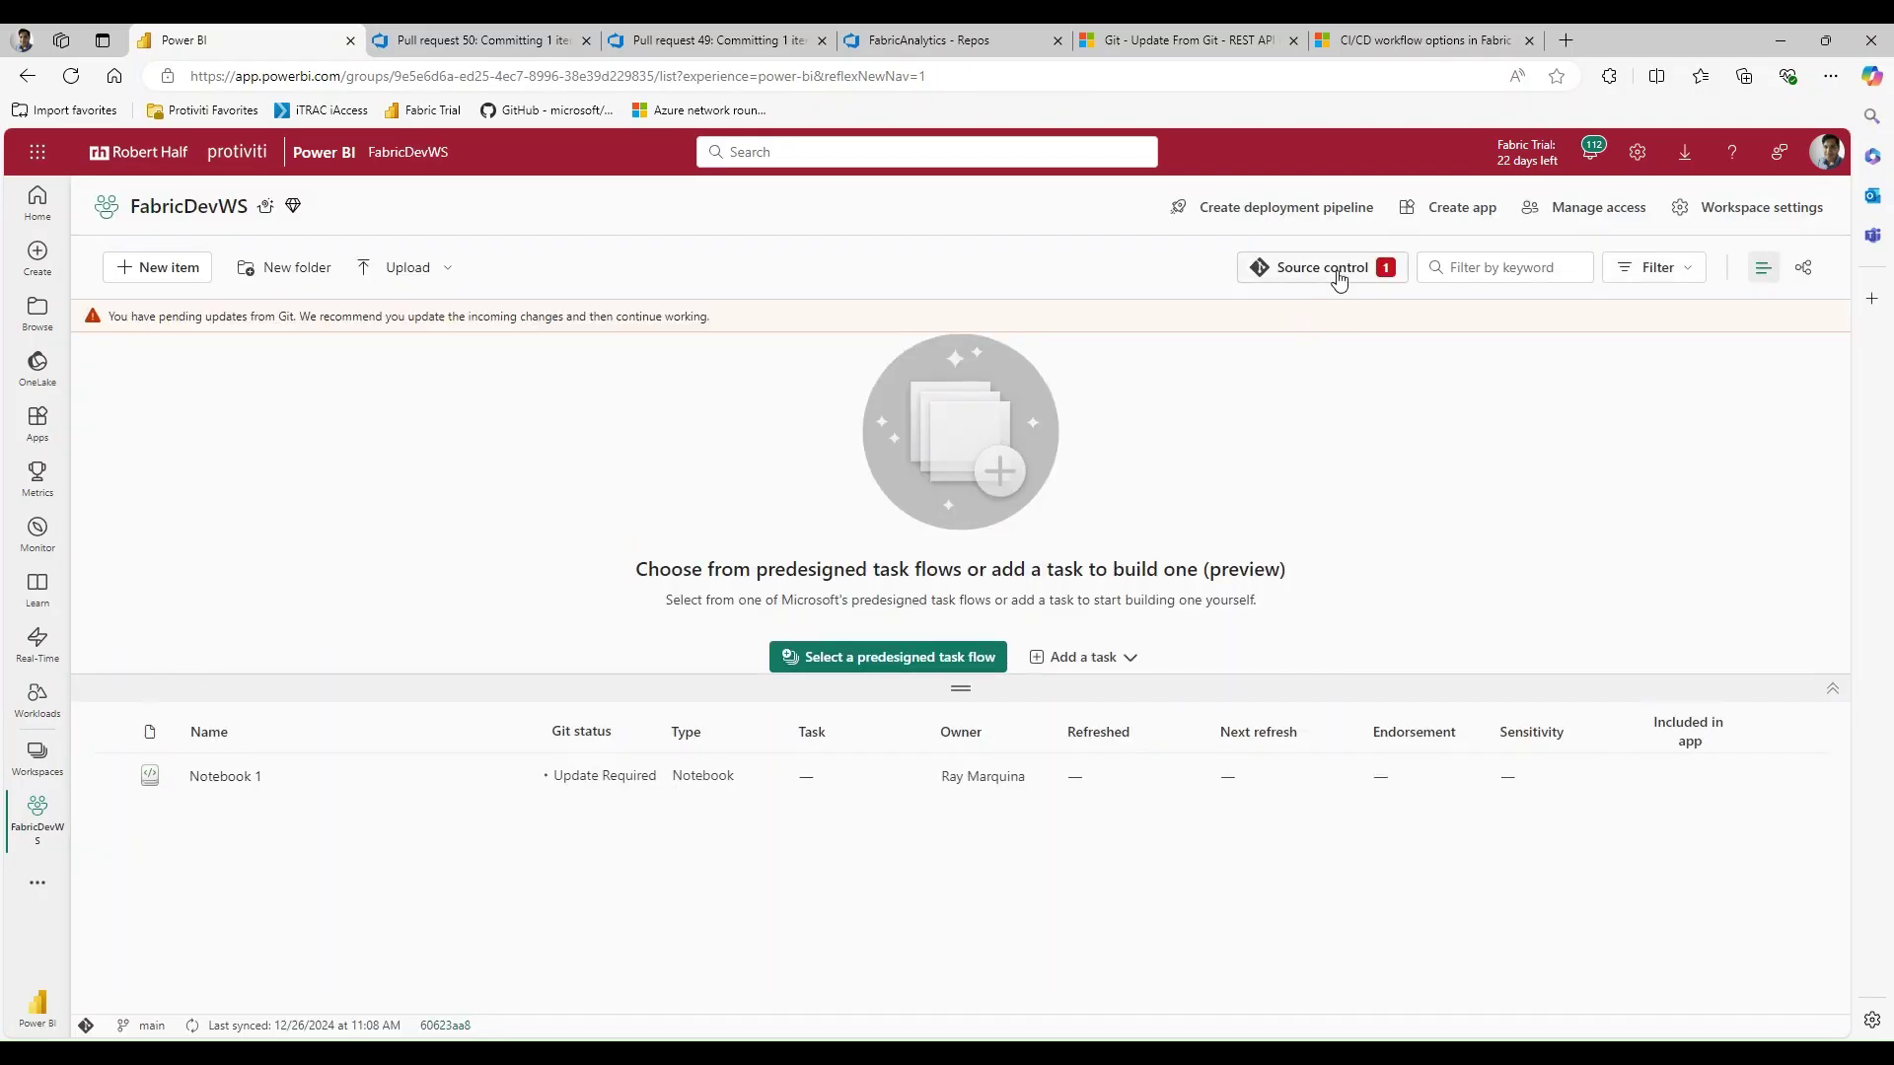
pyautogui.click(1338, 276)
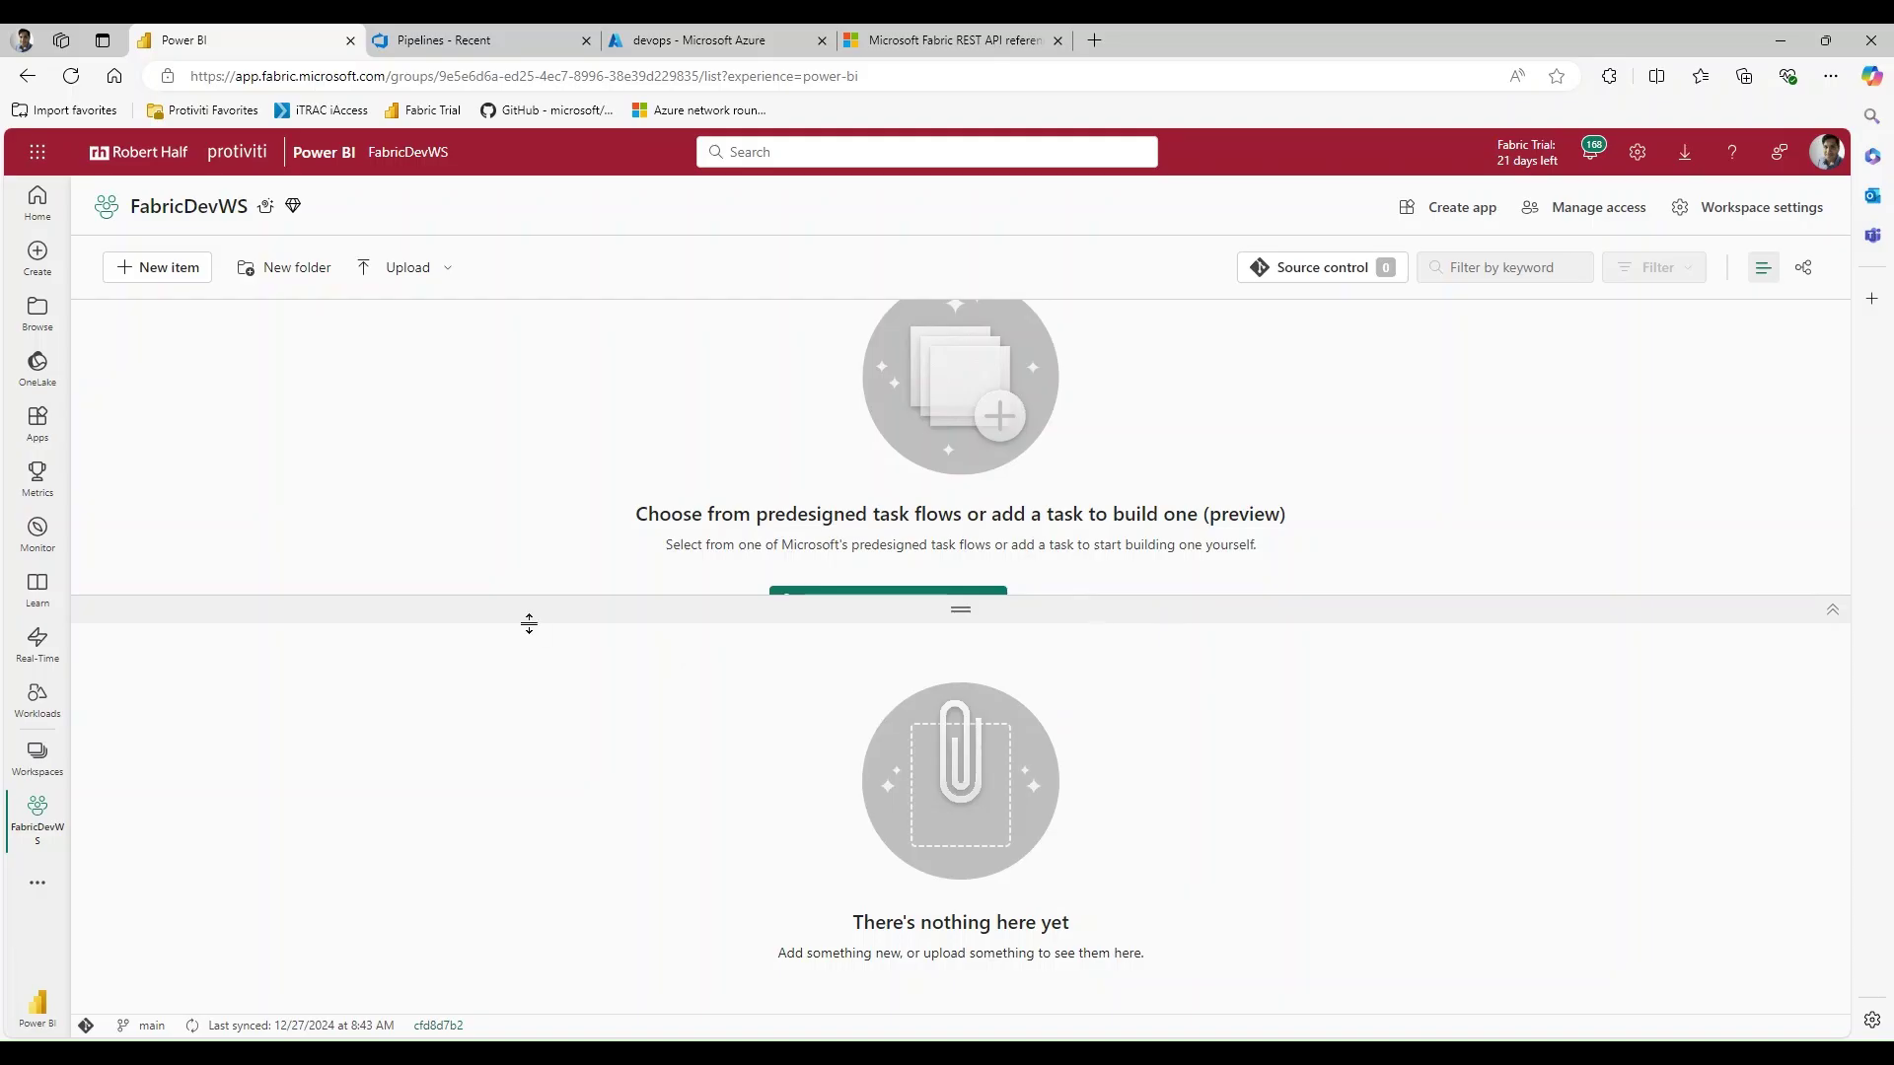
# - Create a new workspace named DevopsOperationsws from the Workspaces flyout
pyautogui.click(14, 780)
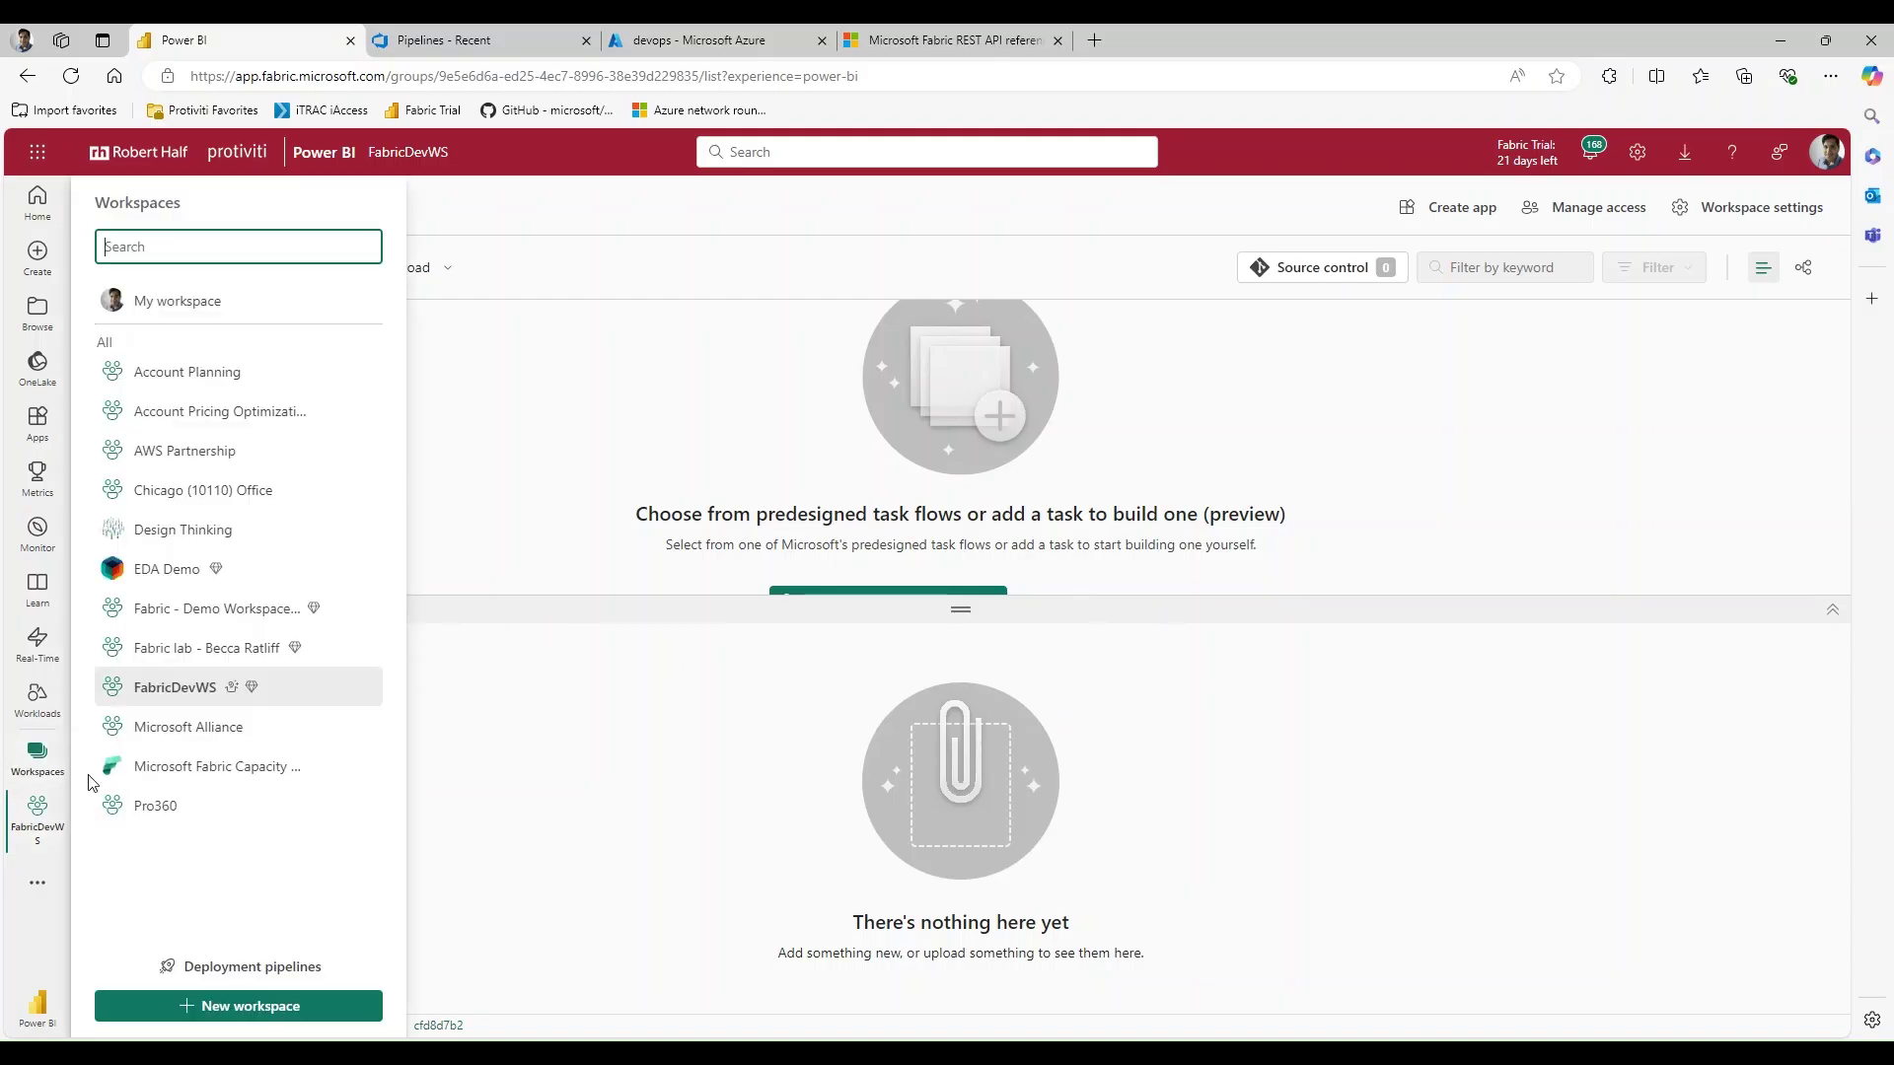
pyautogui.click(248, 1006)
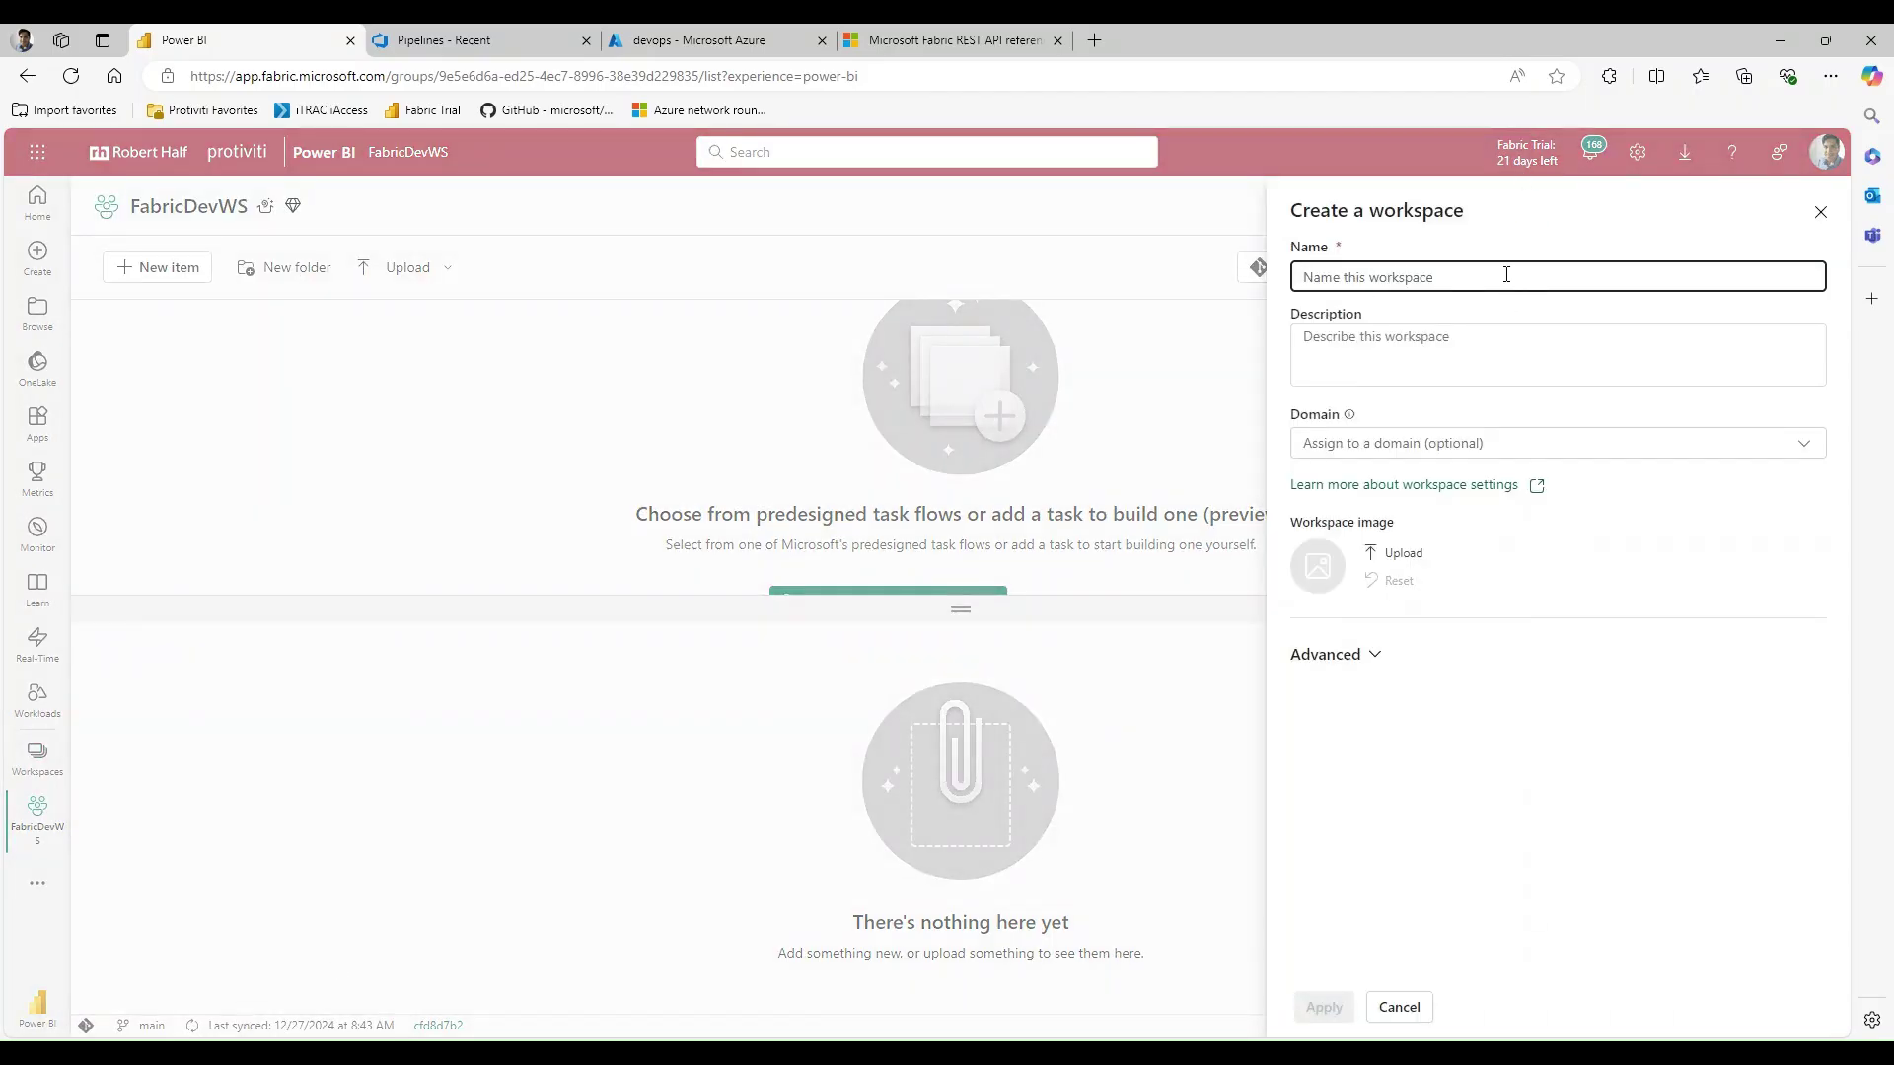
pyautogui.write('Devopsws')
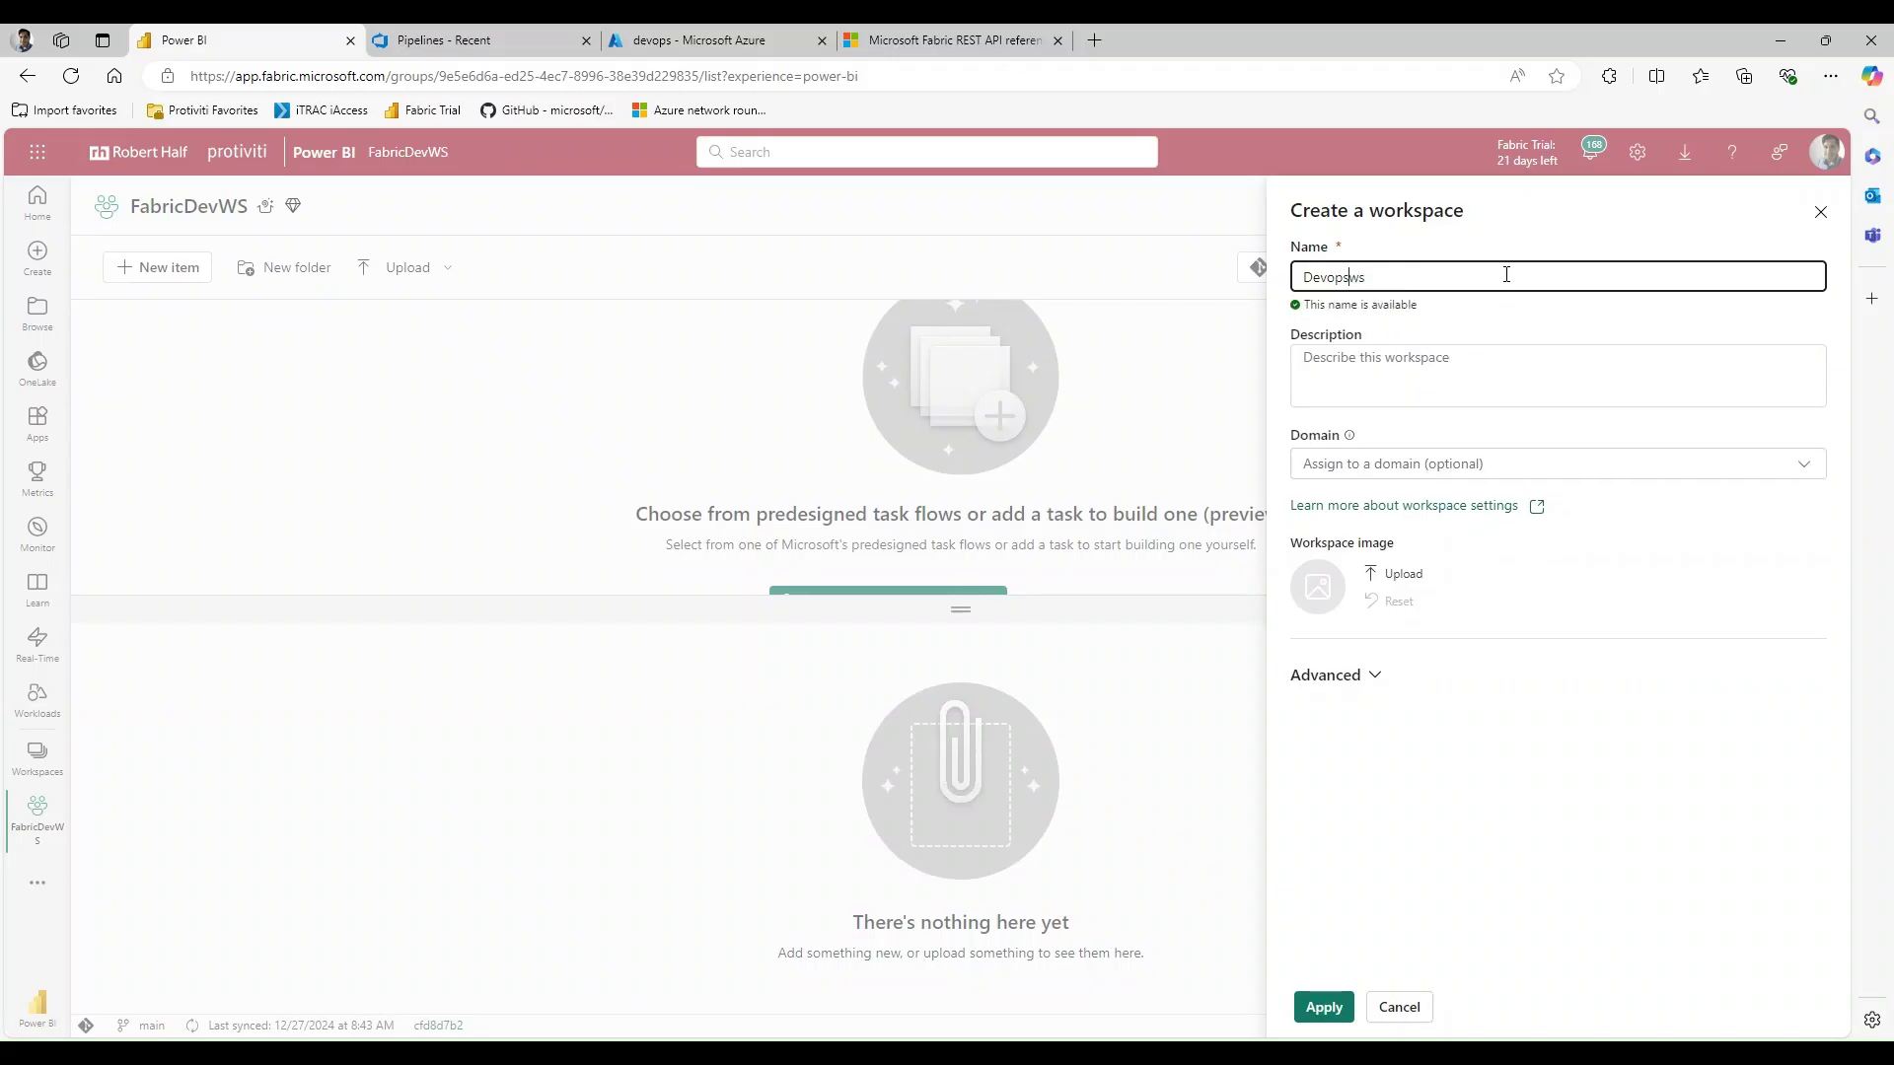
pyautogui.write('Operations')
pyautogui.click(1333, 1007)
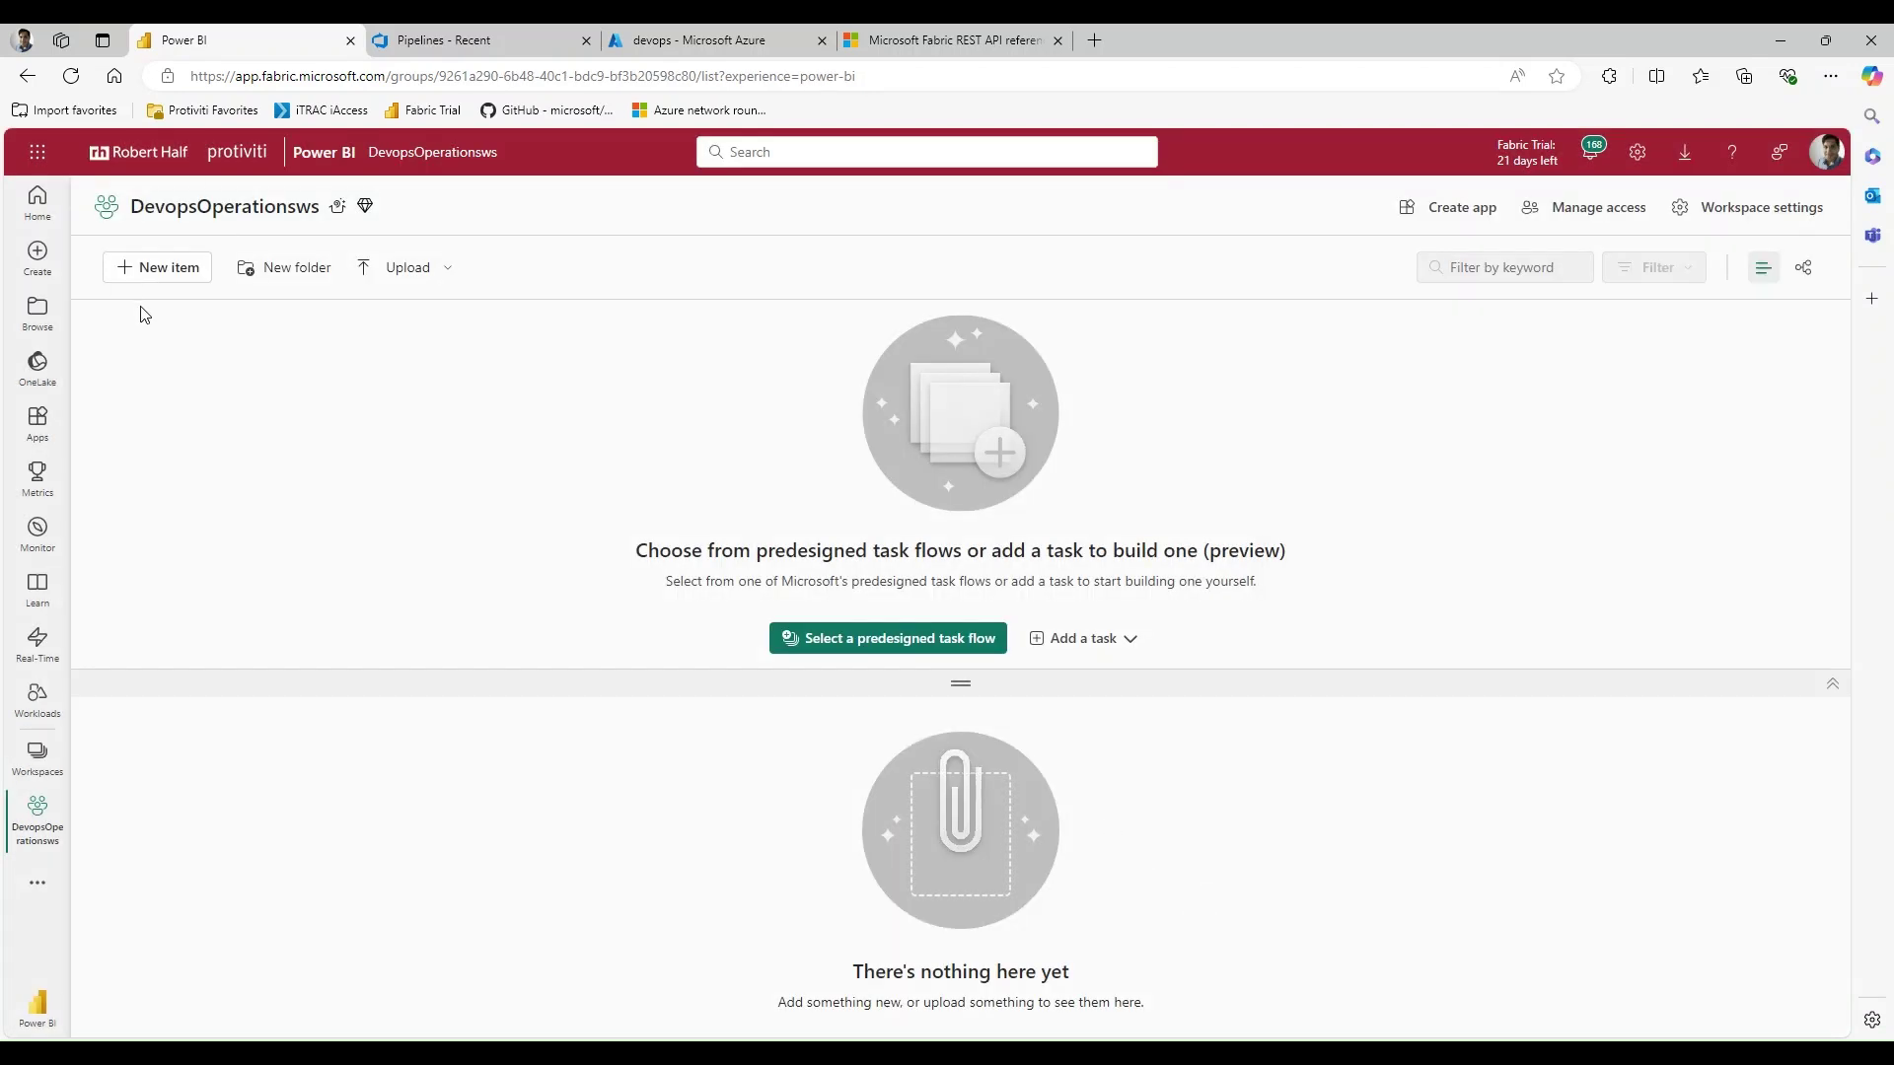
# - Add a new Notebook item to the workspace
pyautogui.click(161, 267)
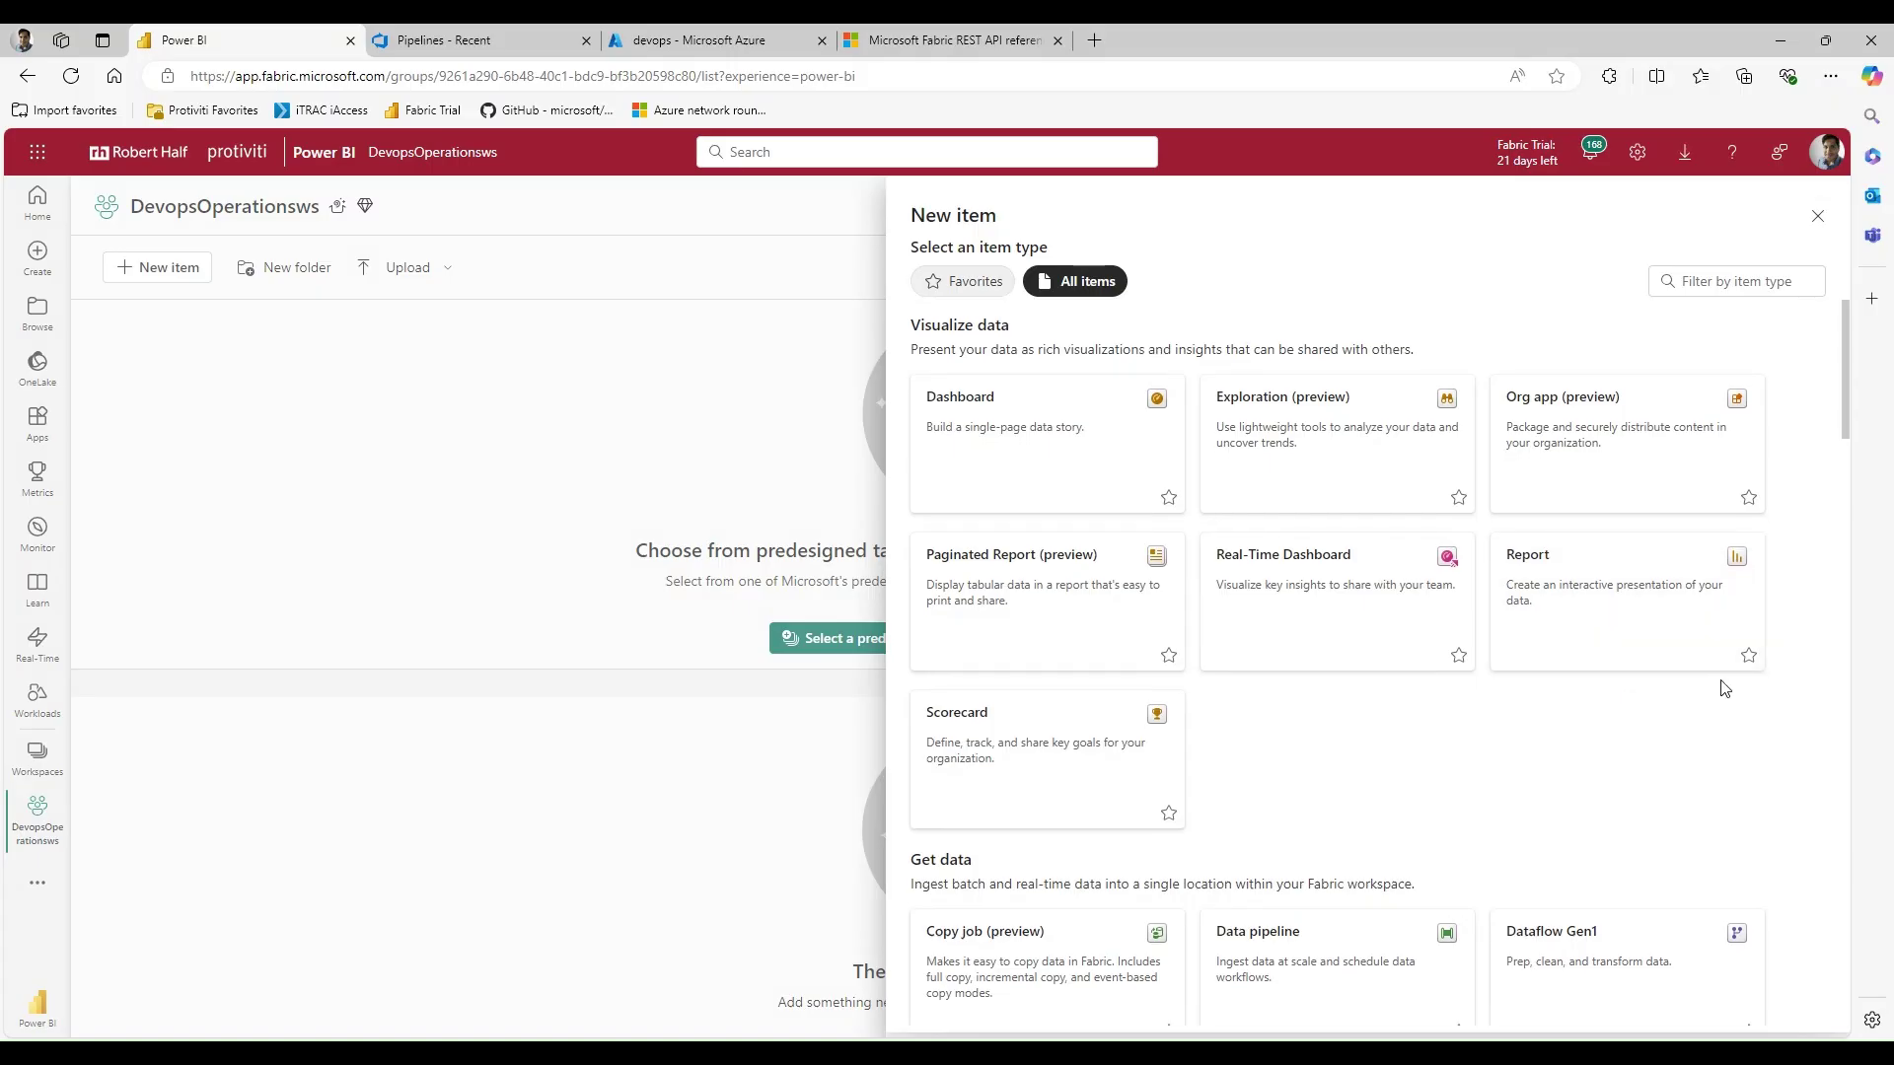
pyautogui.scroll(-6, 1724, 687)
pyautogui.click(1618, 819)
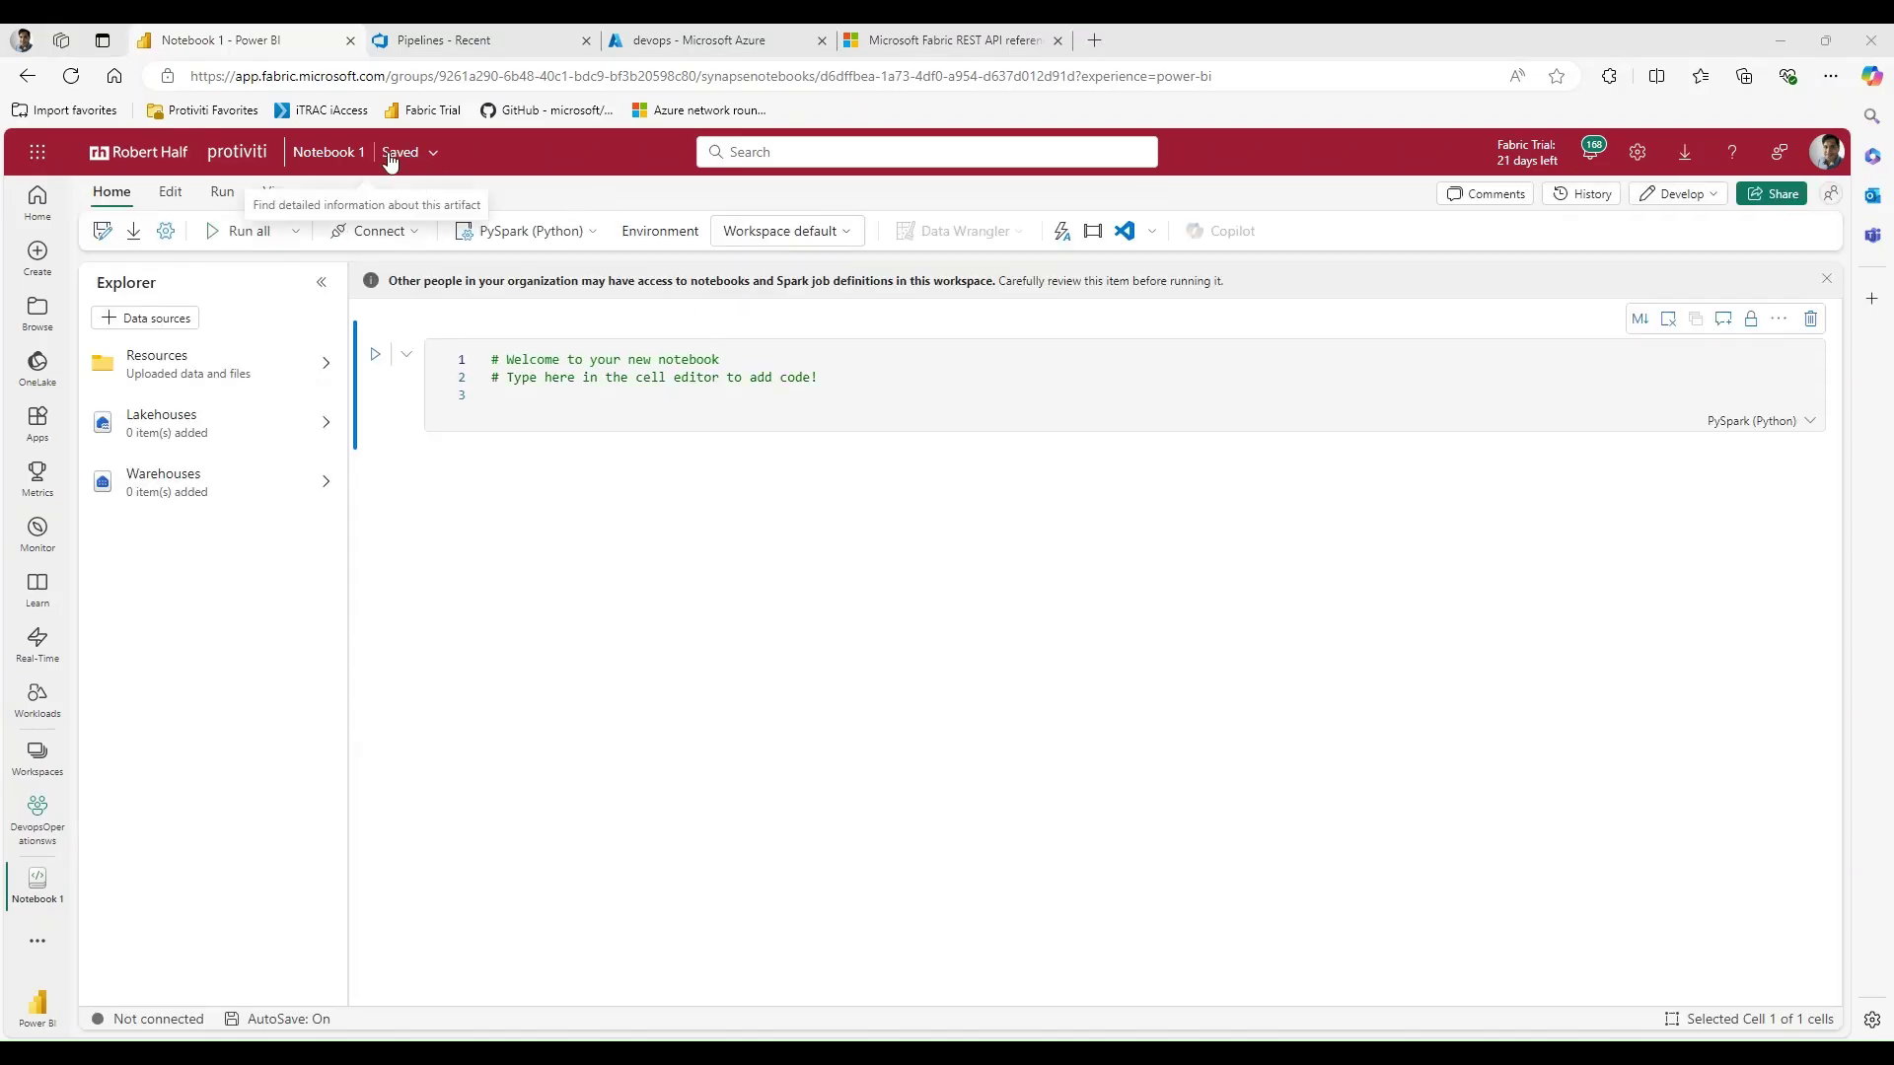
# - Start renaming the notebook from Notebook 1 to nb_devOpsSync
pyautogui.click(332, 162)
pyautogui.moveTo(388, 235); pyautogui.dragTo(306, 251)
pyautogui.press('BackSpace')
pyautogui.write('dev')
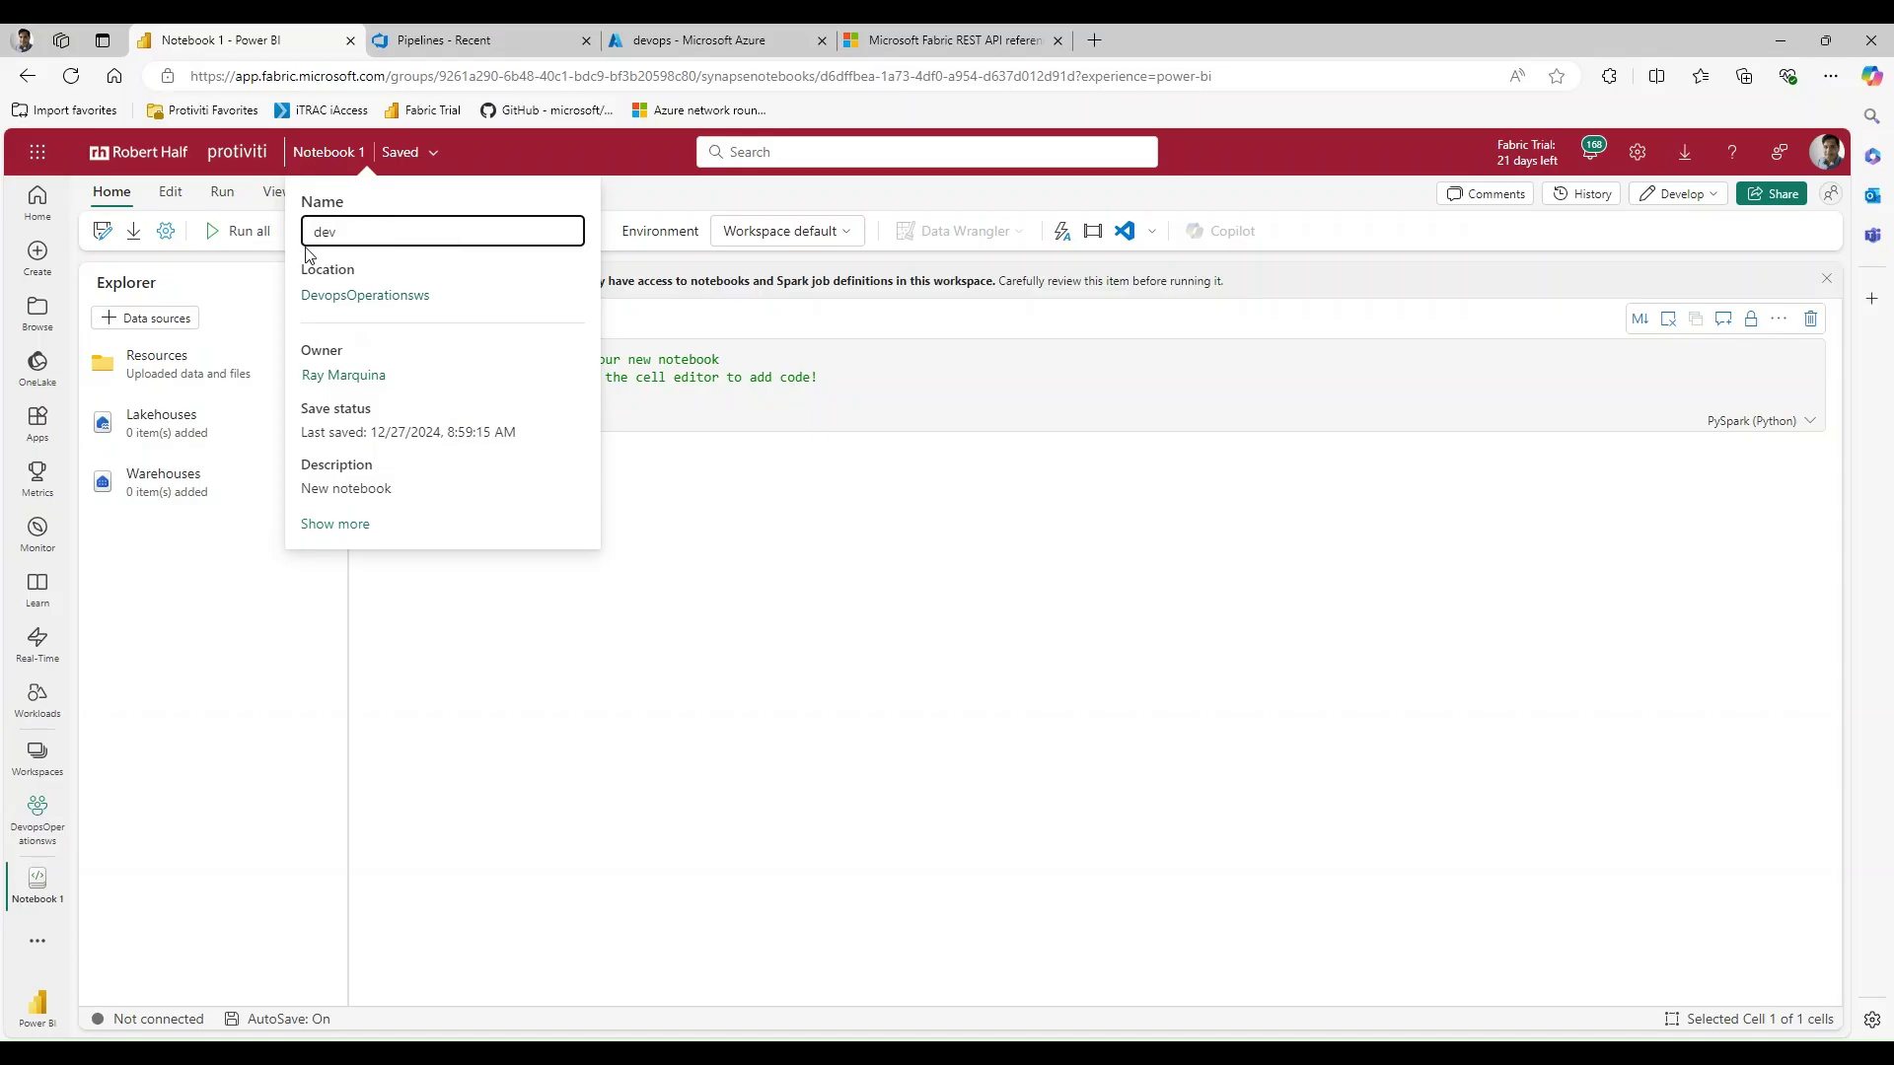
pyautogui.write('OpsSync')
pyautogui.press('Home')
pyautogui.write('Nb_')
pyautogui.press('Left')
pyautogui.press('BackSpace')
pyautogui.press('BackSpace')
# - Finish naming the notebook nb_devOpsSync and replace its starter comments with the pasted Git sync script
pyautogui.write('nb')
pyautogui.click(677, 487)
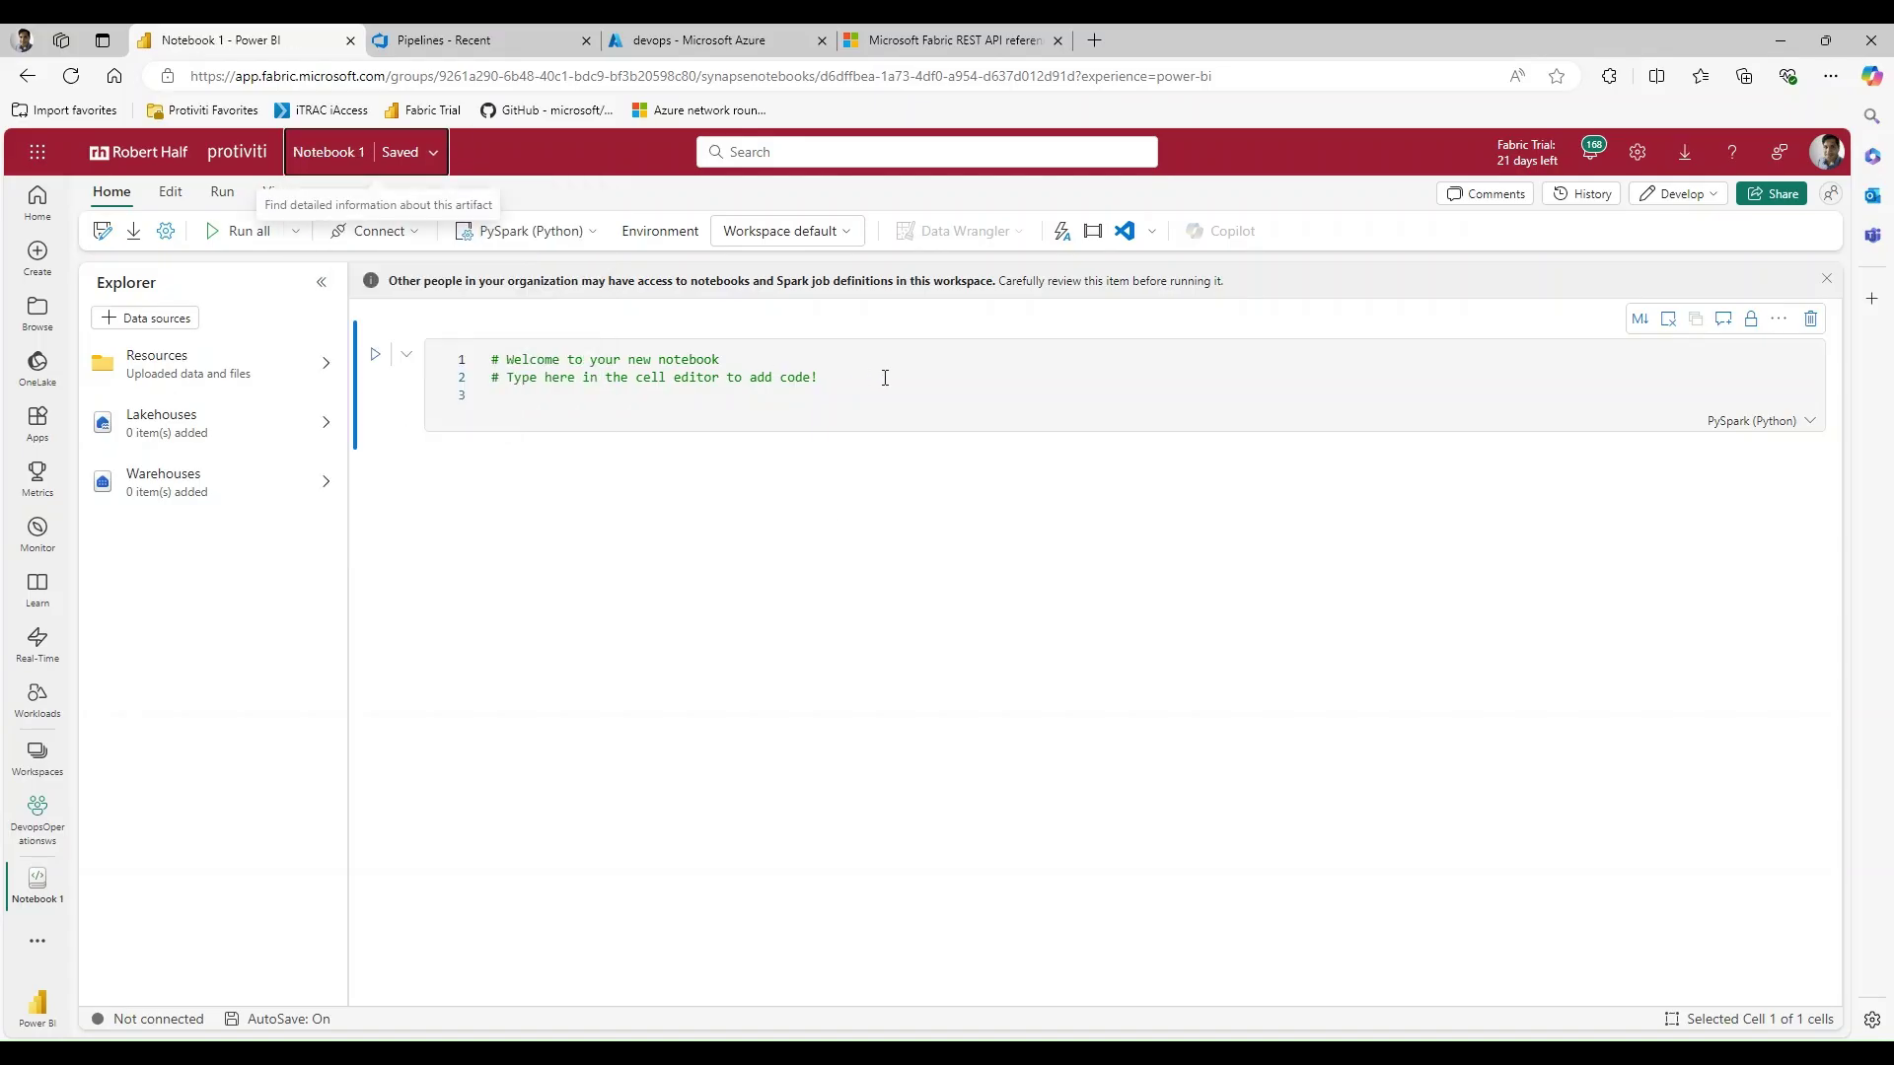
pyautogui.moveTo(885, 378); pyautogui.dragTo(418, 337)
pyautogui.press('BackSpace')
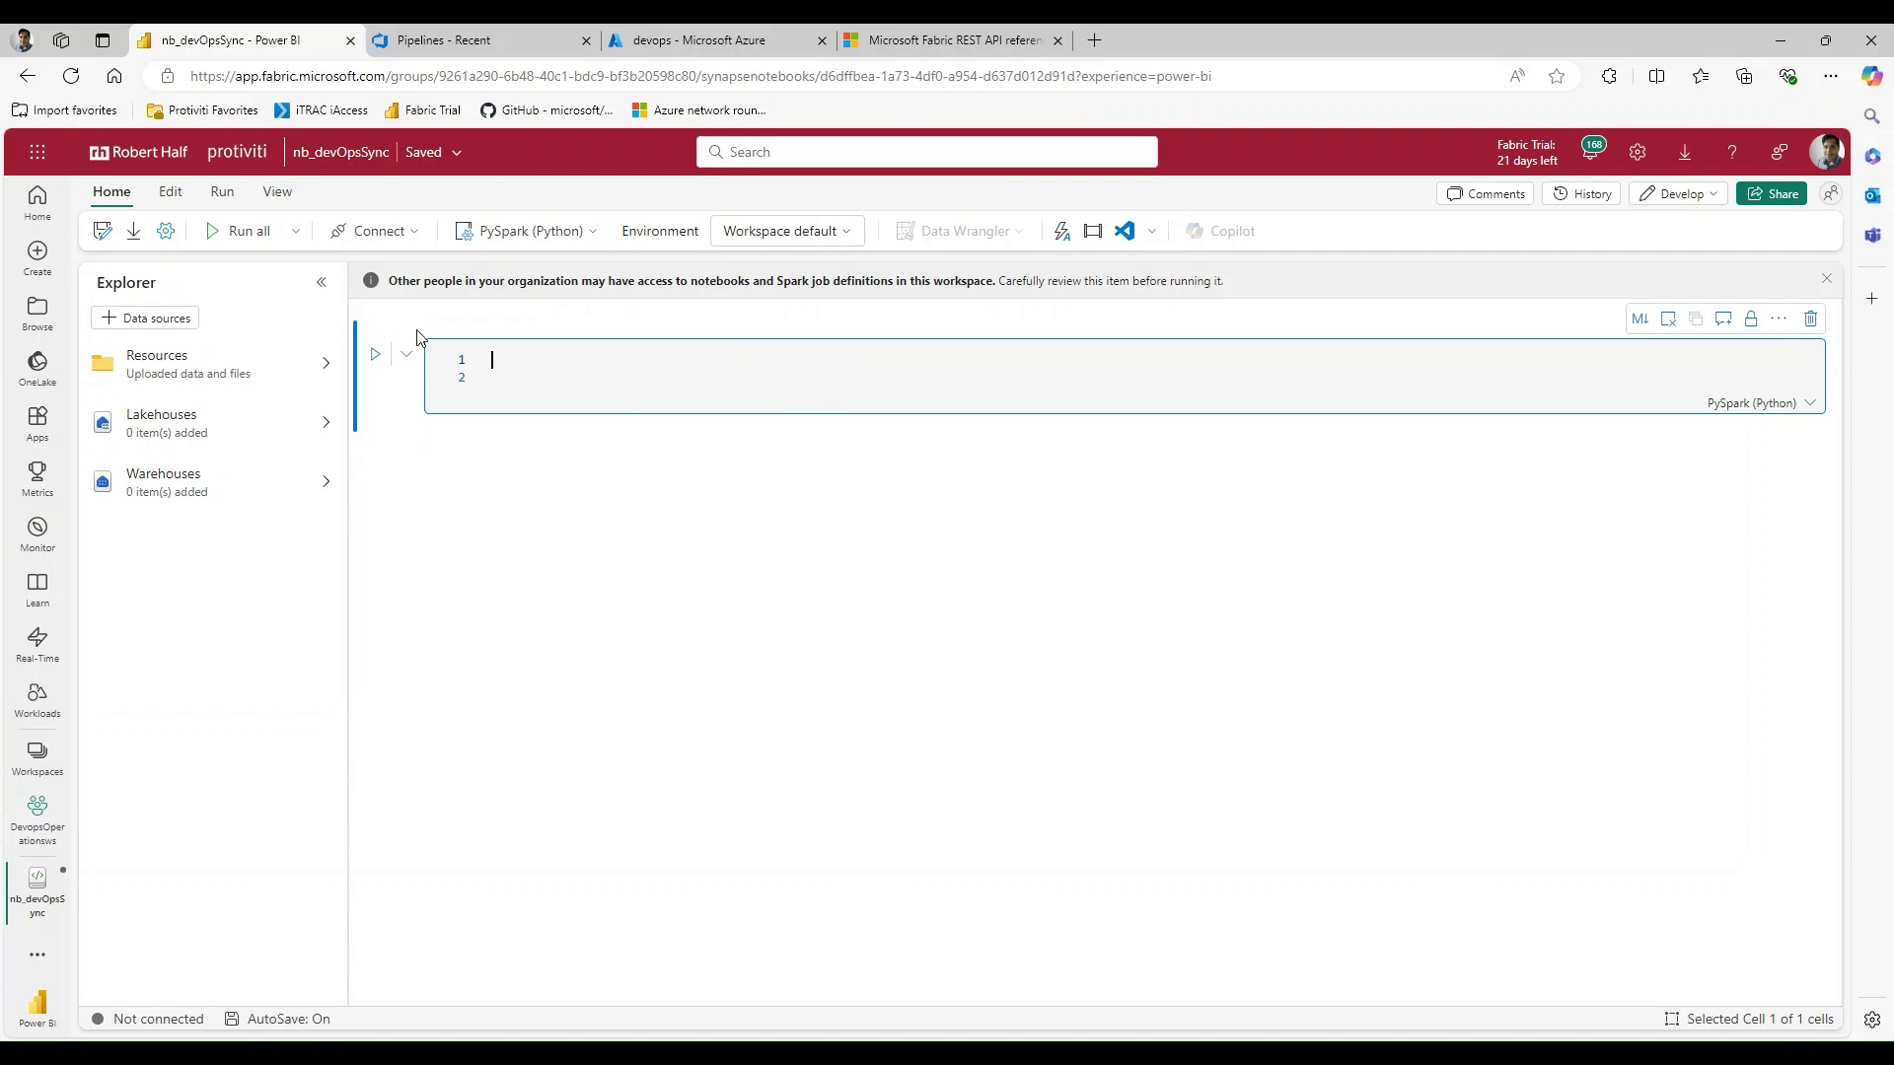
pyautogui.hotkey('ctrl', 'v')
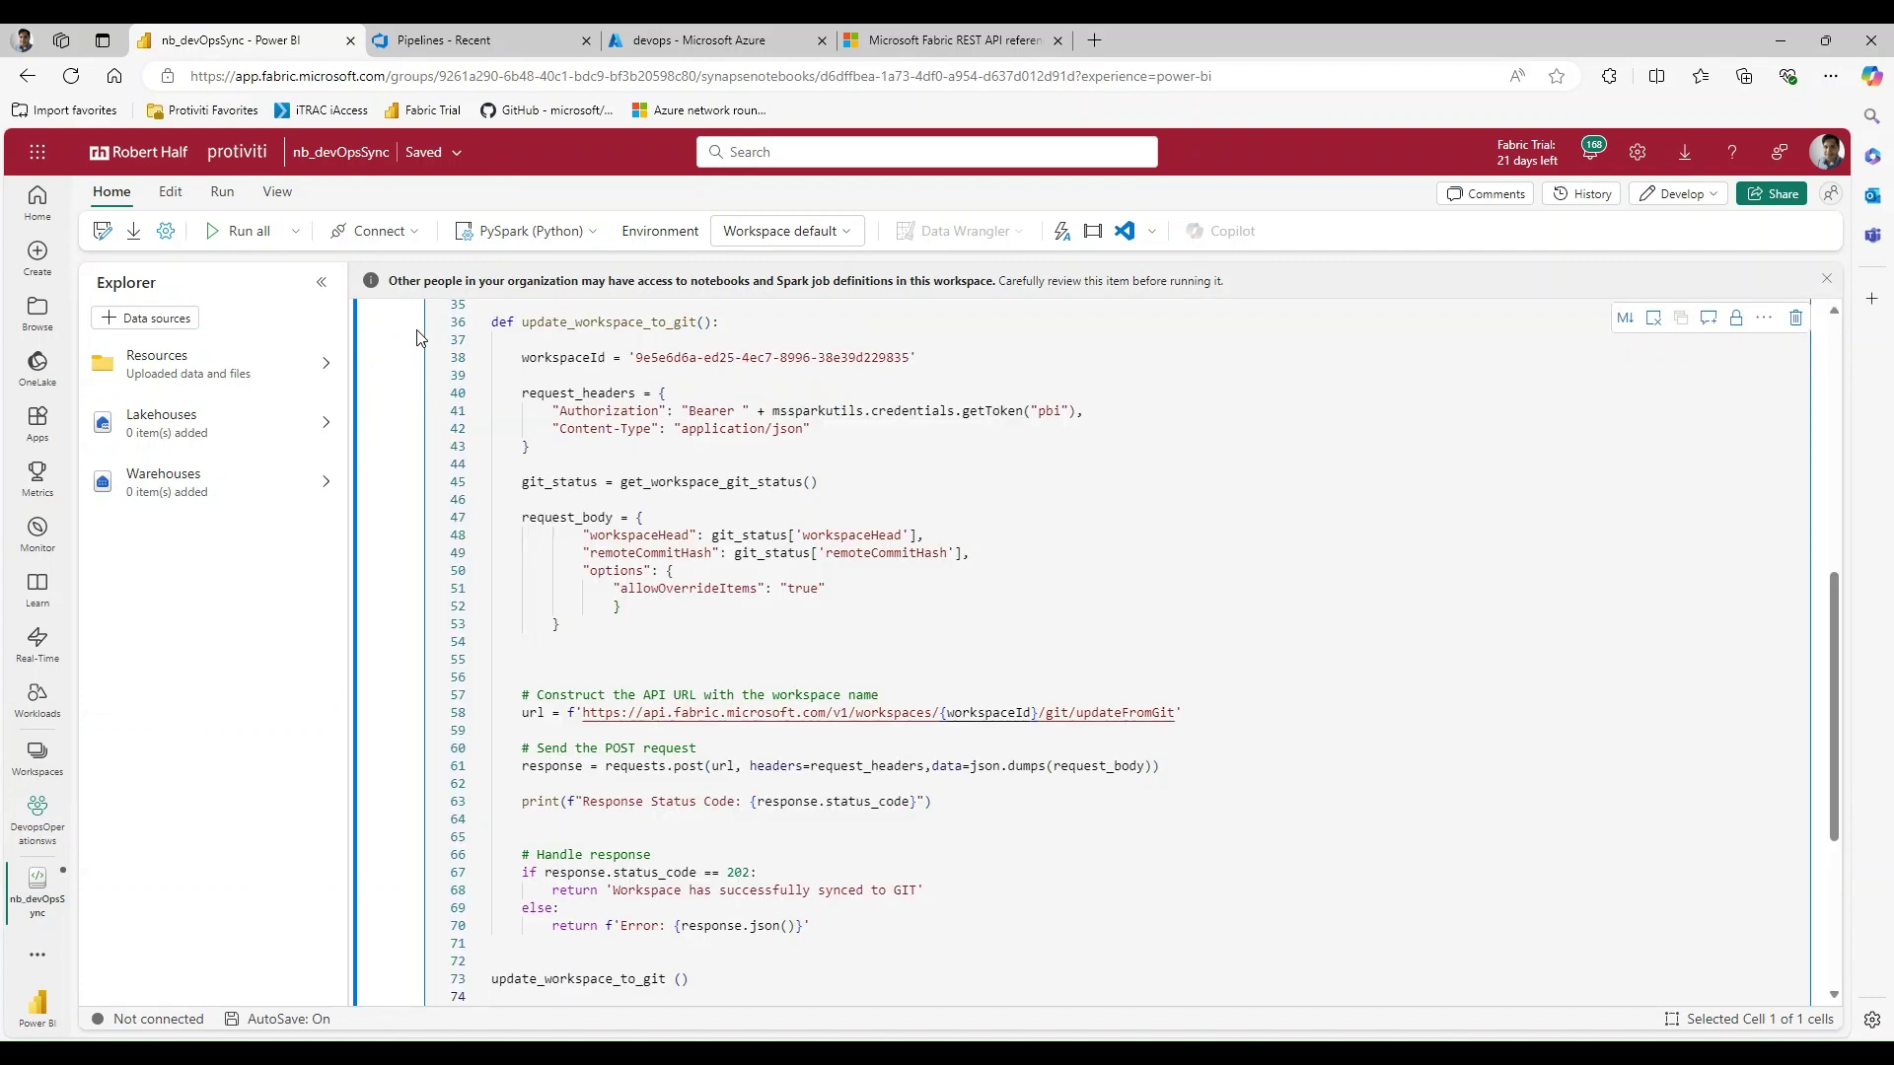
# - Point out the token authorization line in the script, then go to the Fabric REST API reference
pyautogui.scroll(6, 808, 620)
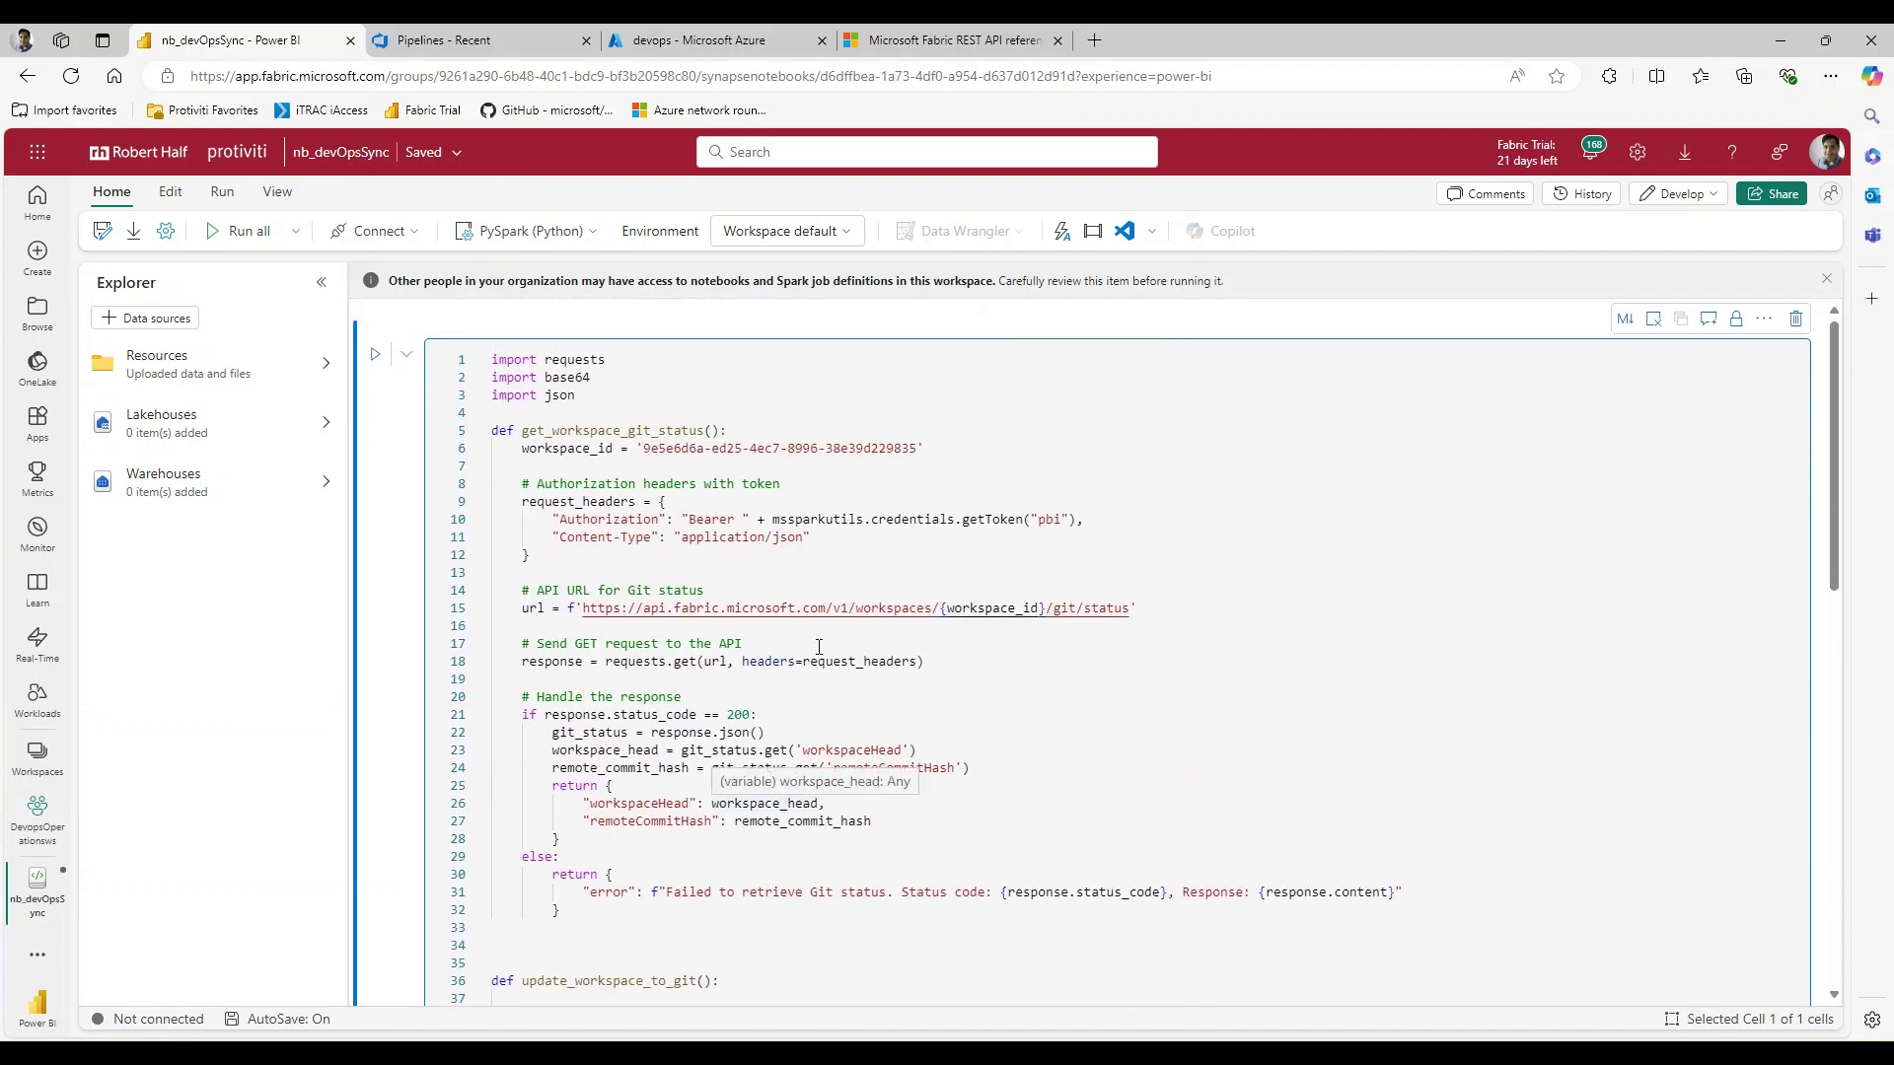
pyautogui.click(781, 483)
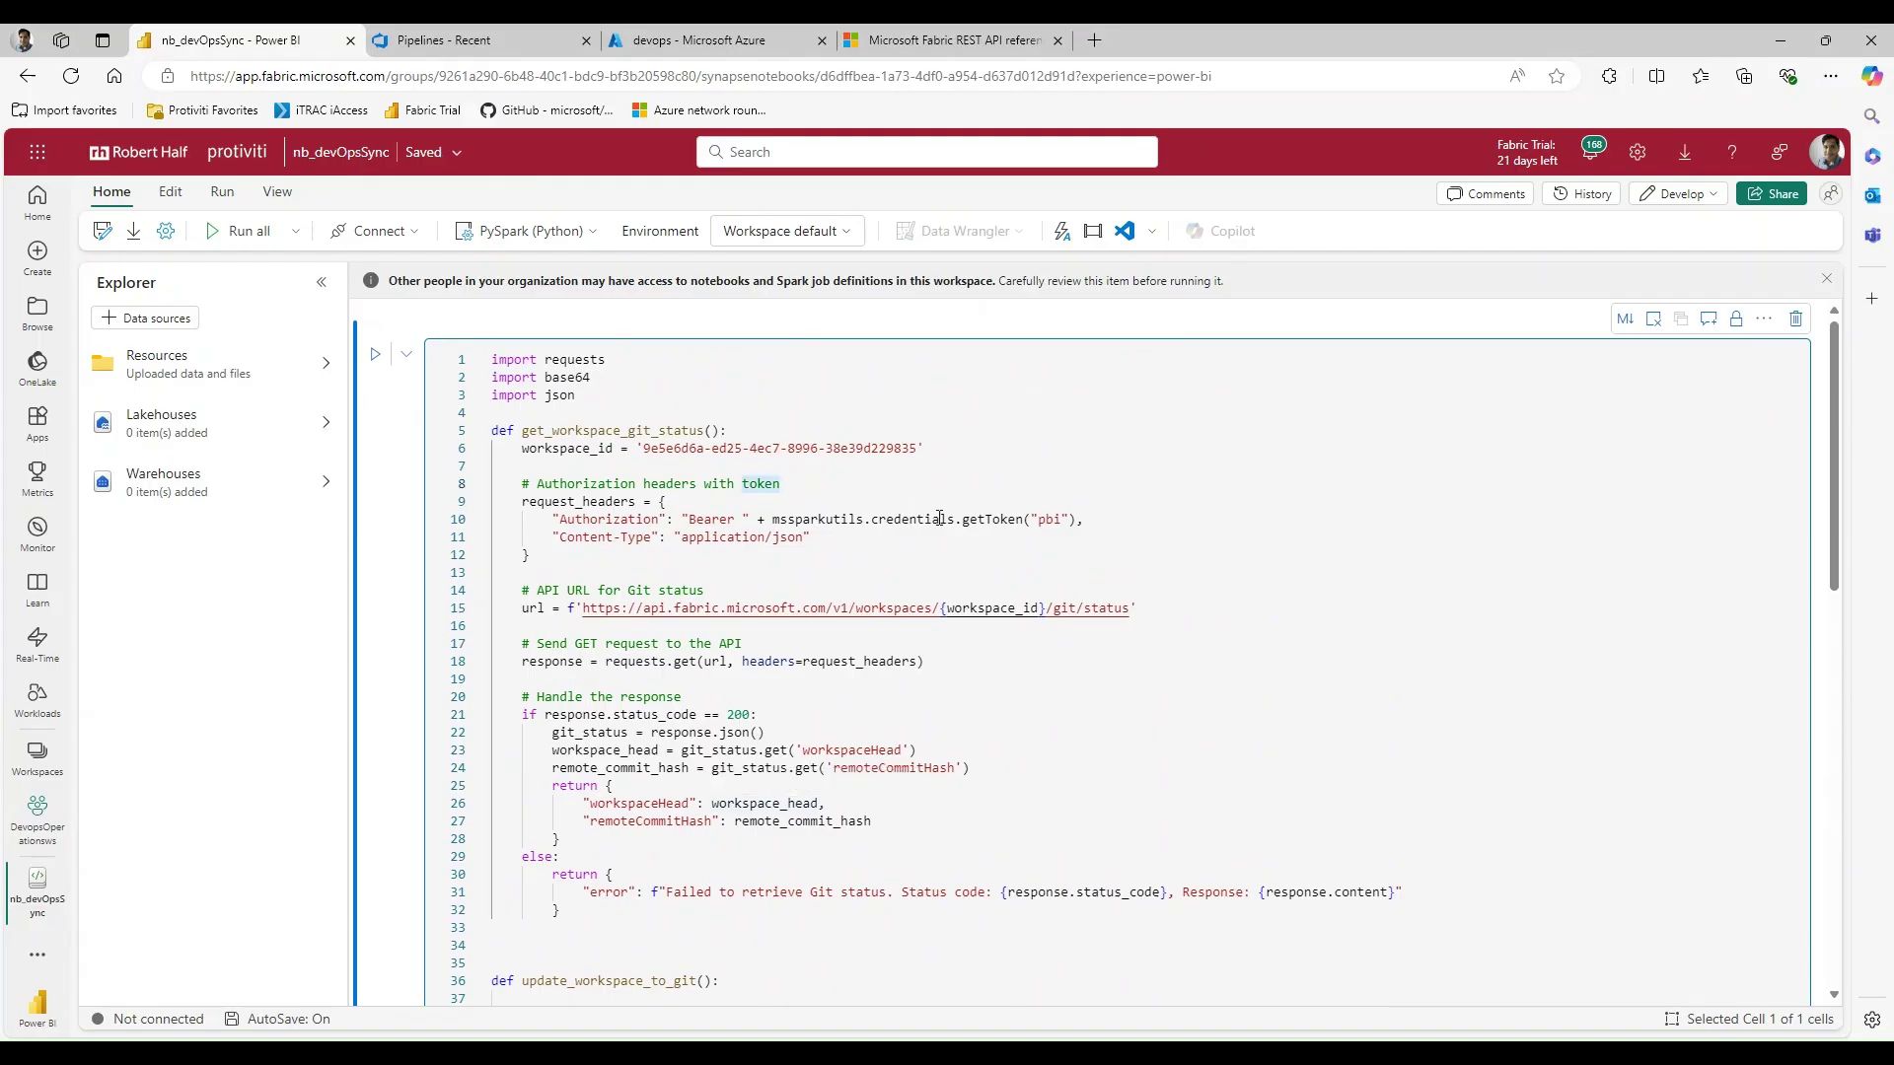
pyautogui.click(936, 44)
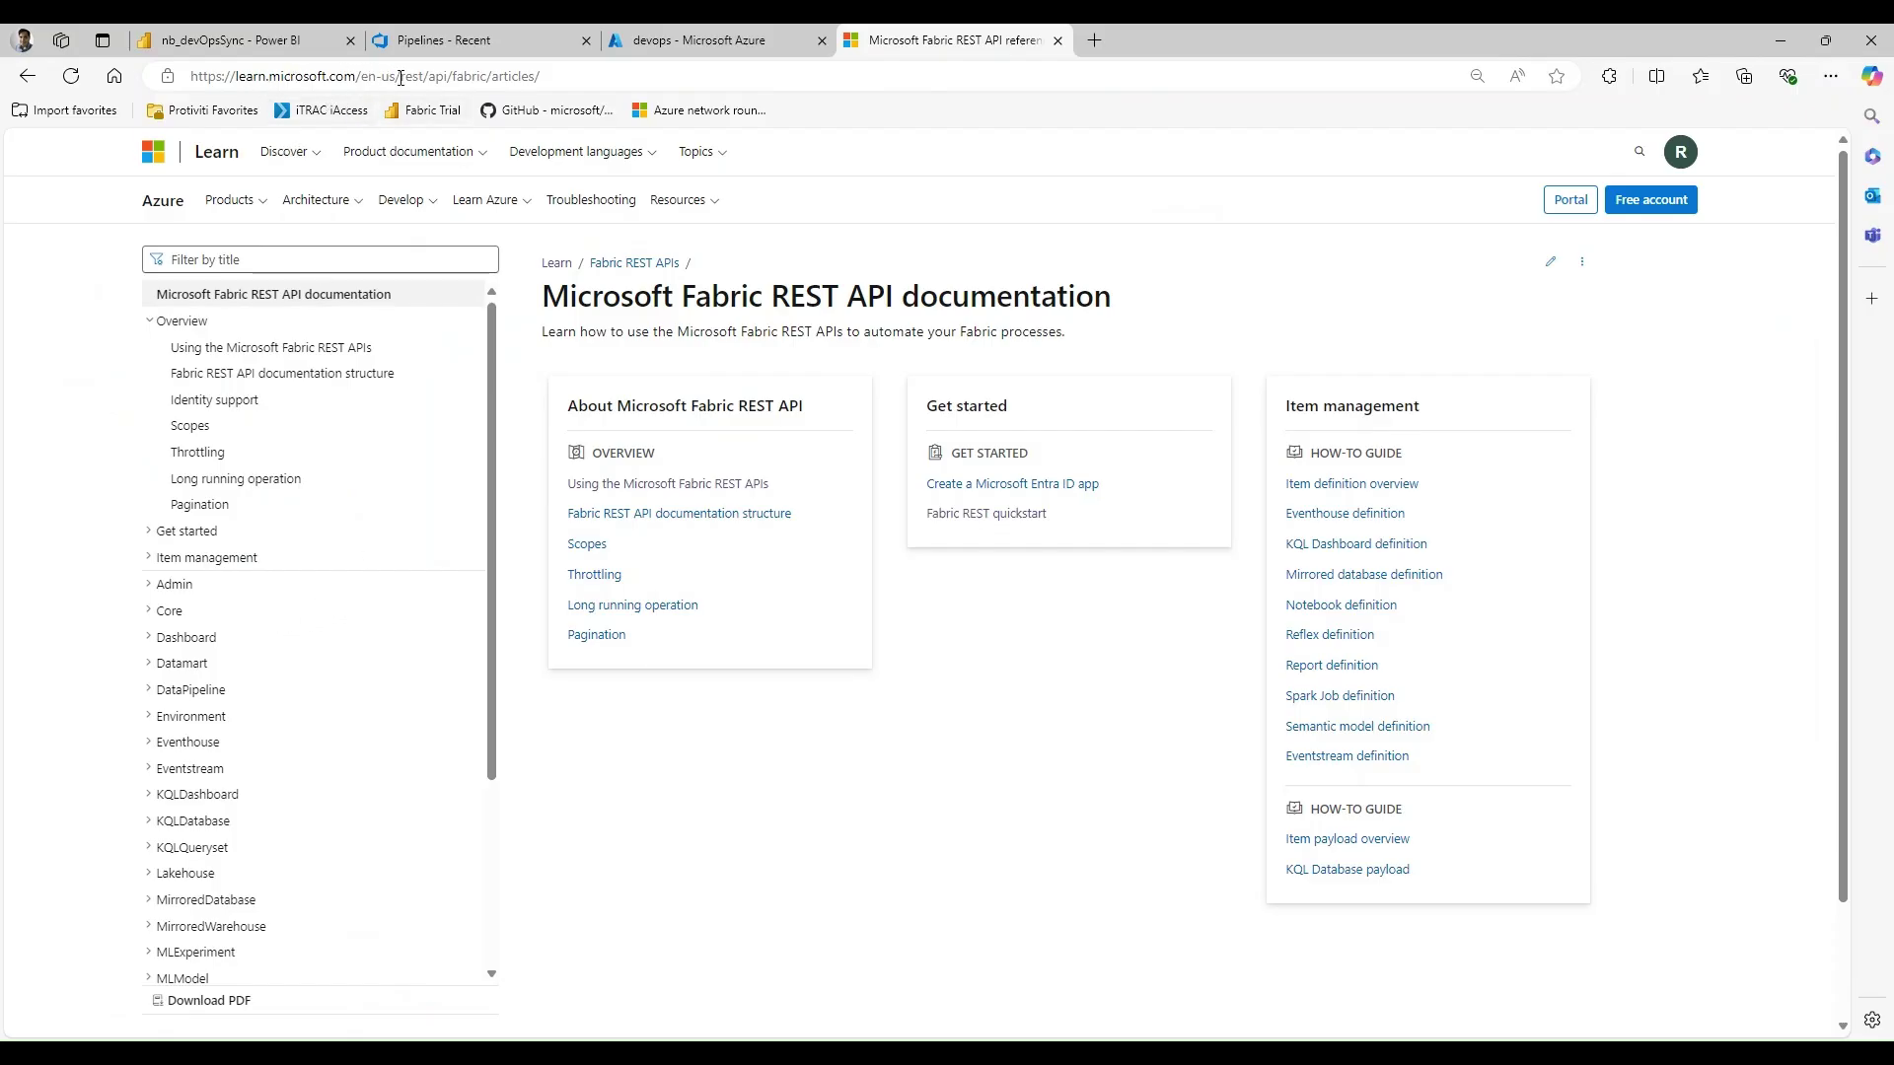
# - Navigate the API contents to Core > Git > Get Status
pyautogui.click(171, 617)
pyautogui.click(179, 773)
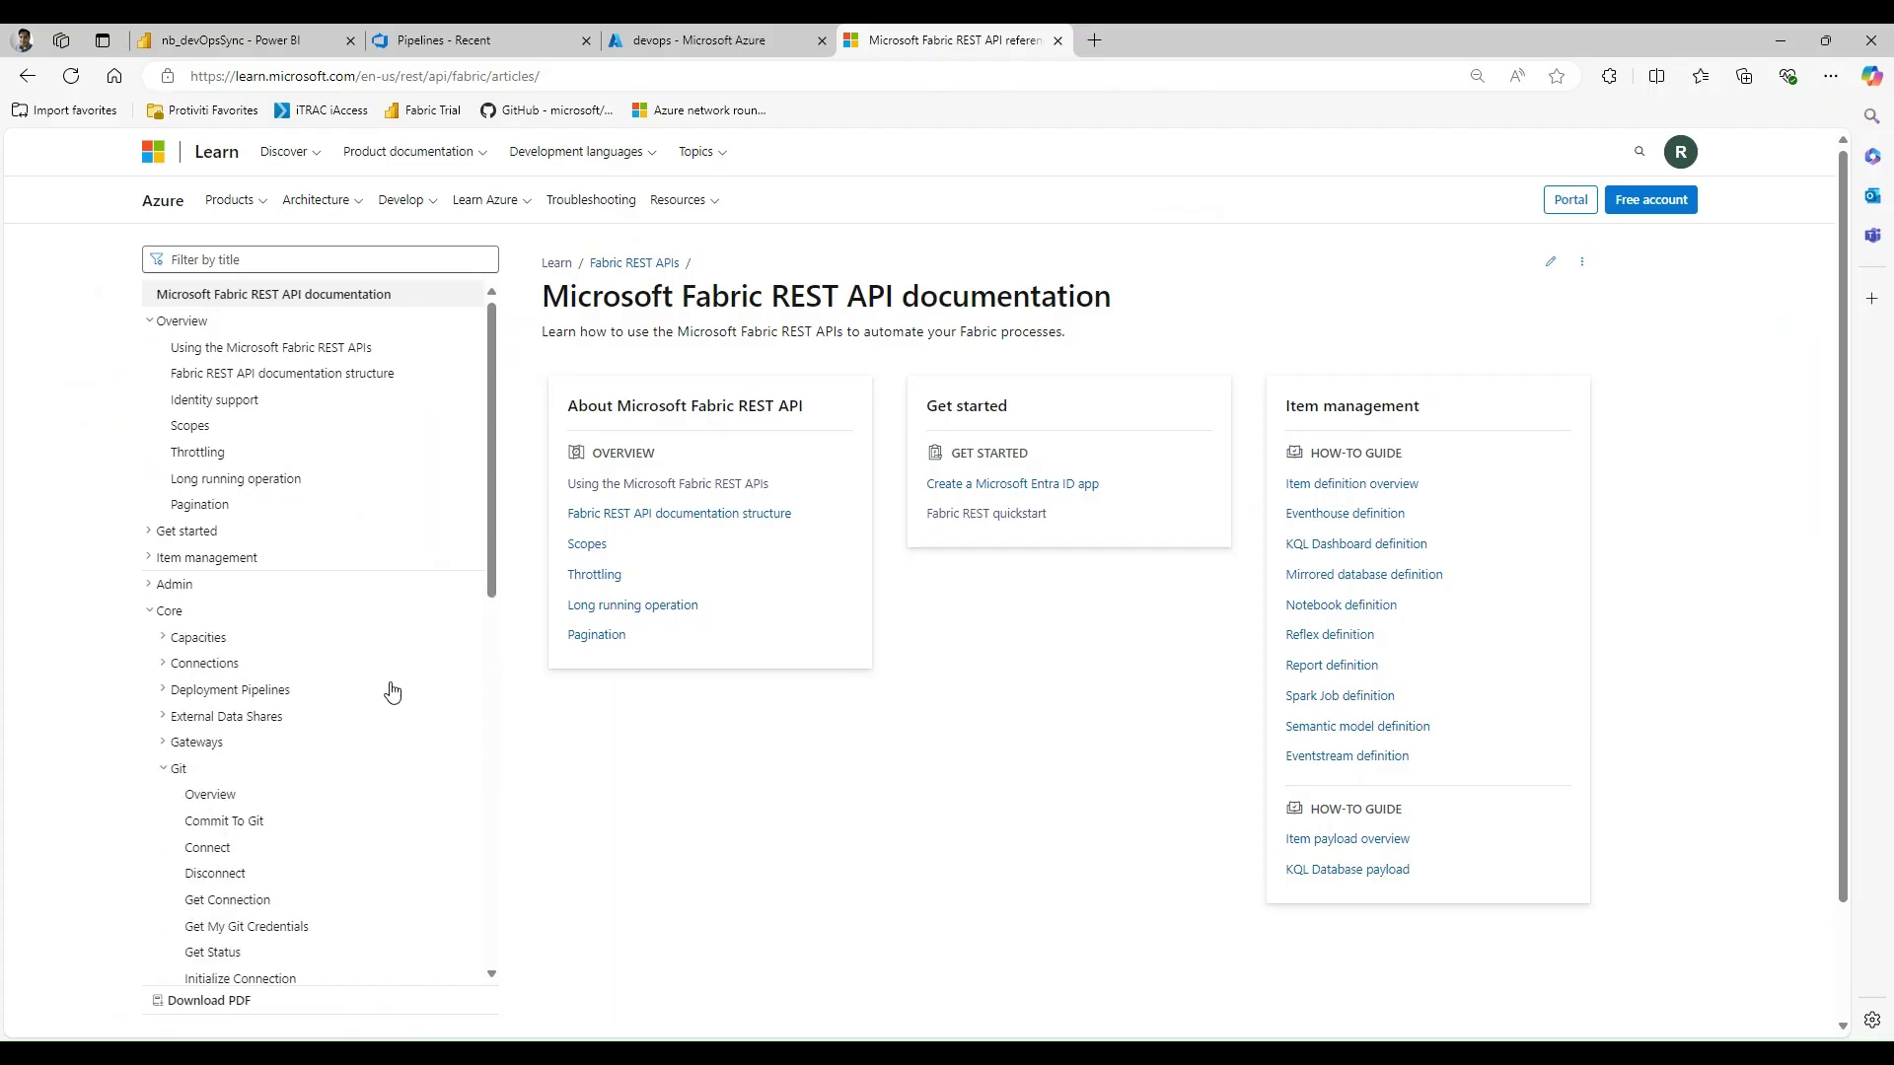
pyautogui.scroll(-1, 405, 685)
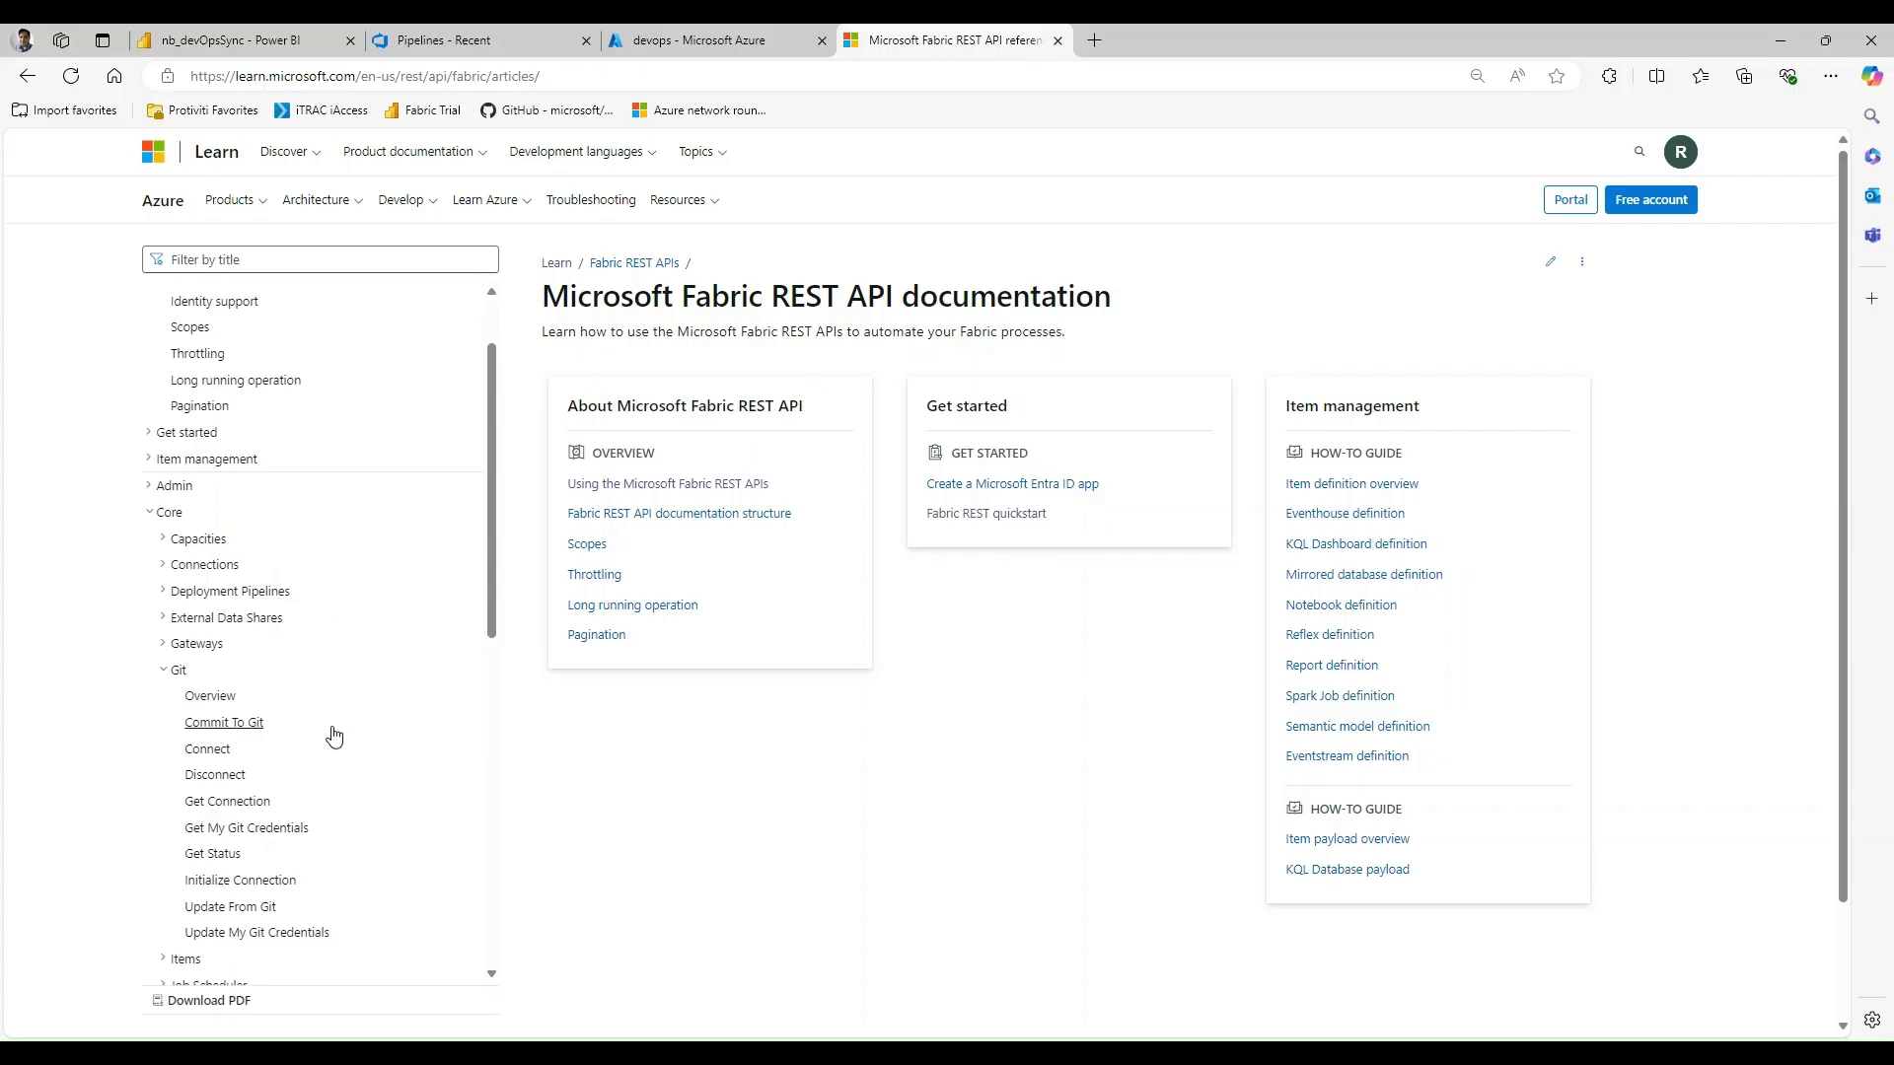
pyautogui.scroll(-1, 351, 708)
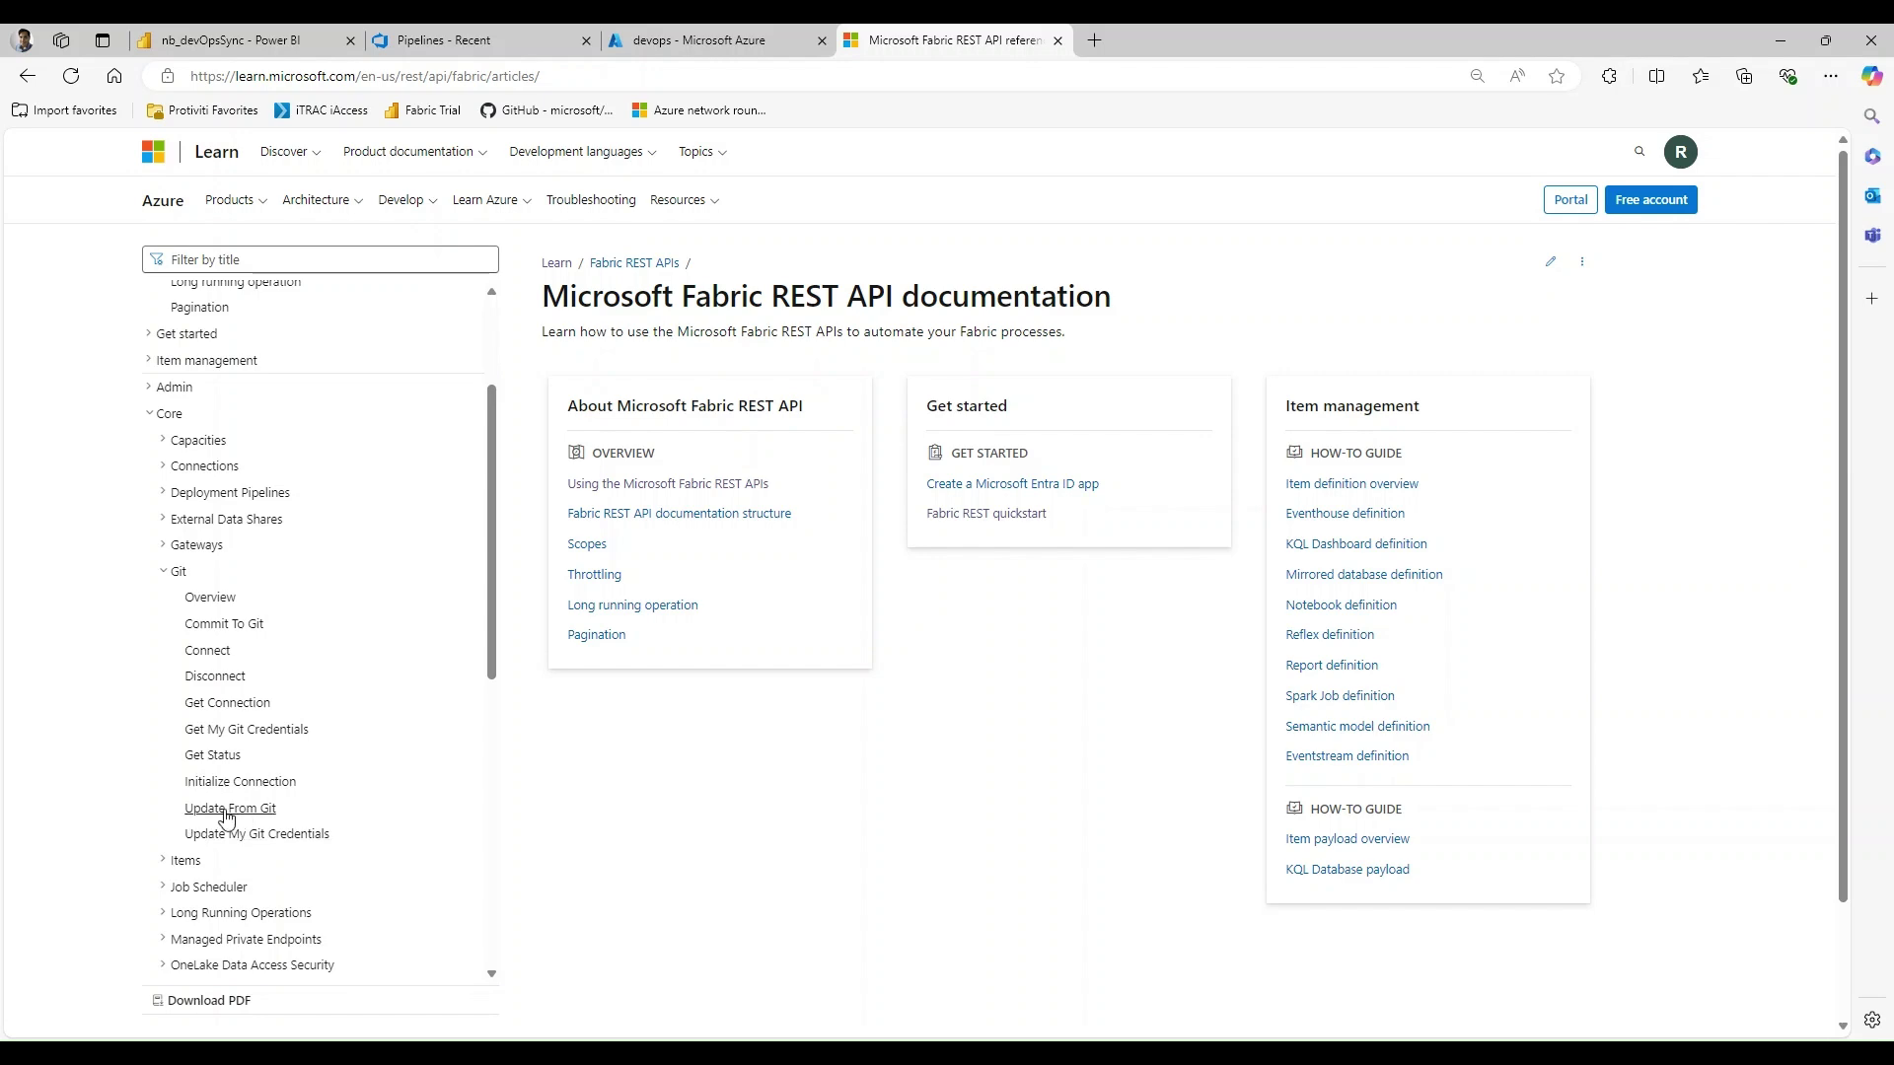
pyautogui.click(201, 761)
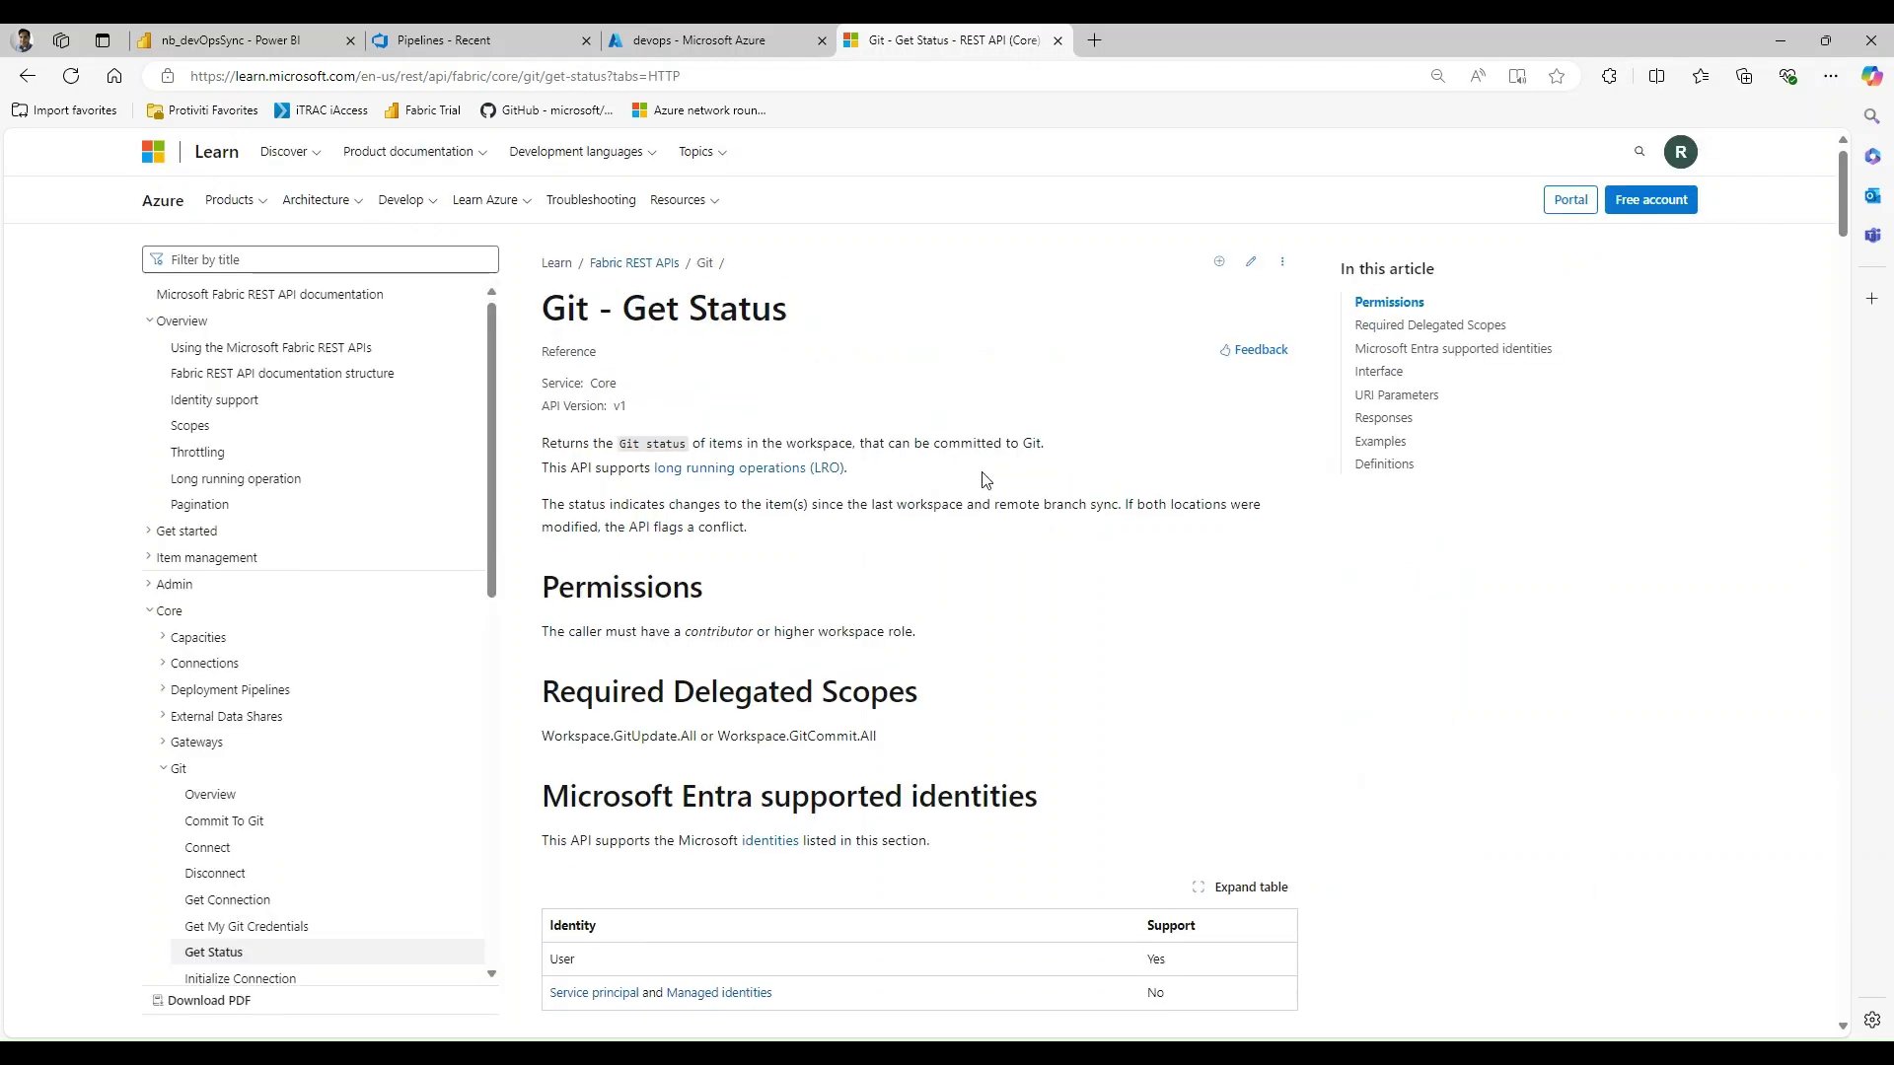
# - Highlight the Get Status request URL, its workspaceId, and the workspaceHead and remoteCommitHash response fields
pyautogui.scroll(-3, 998, 474)
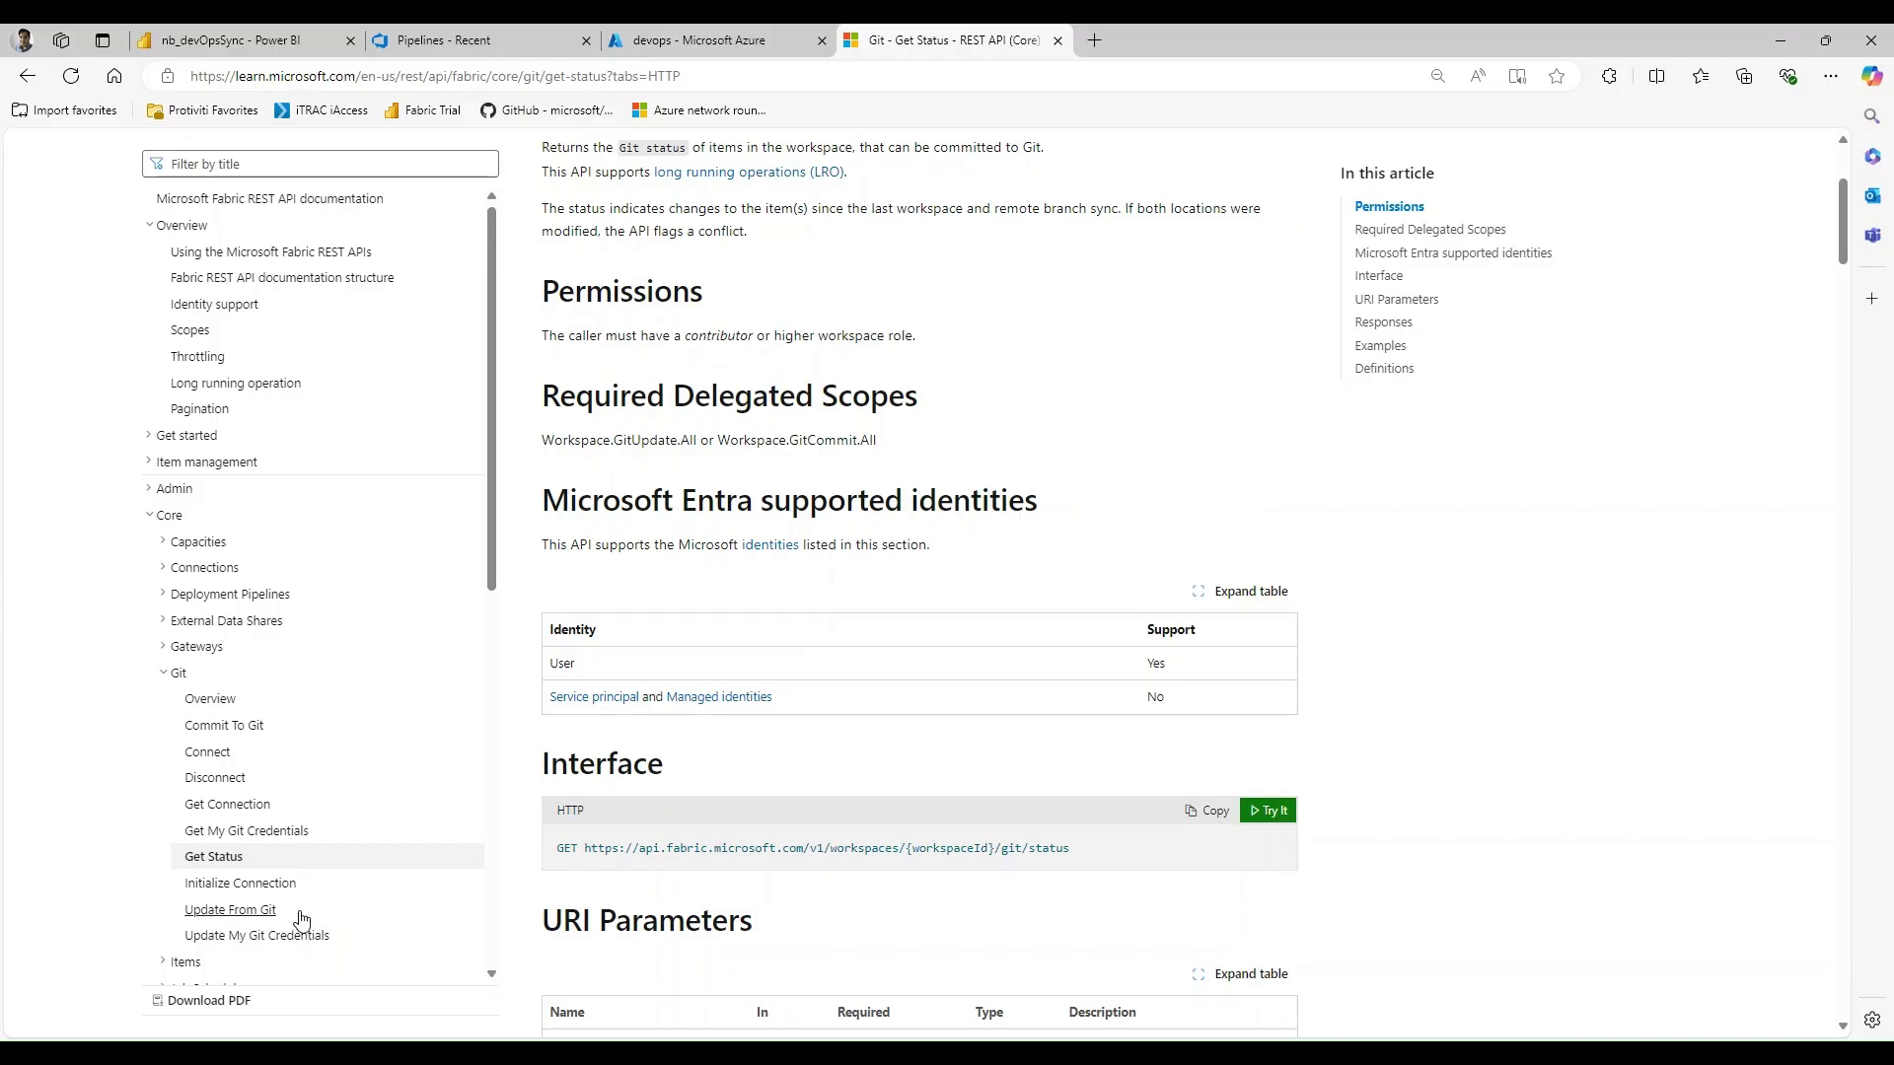
pyautogui.scroll(-3, 1184, 601)
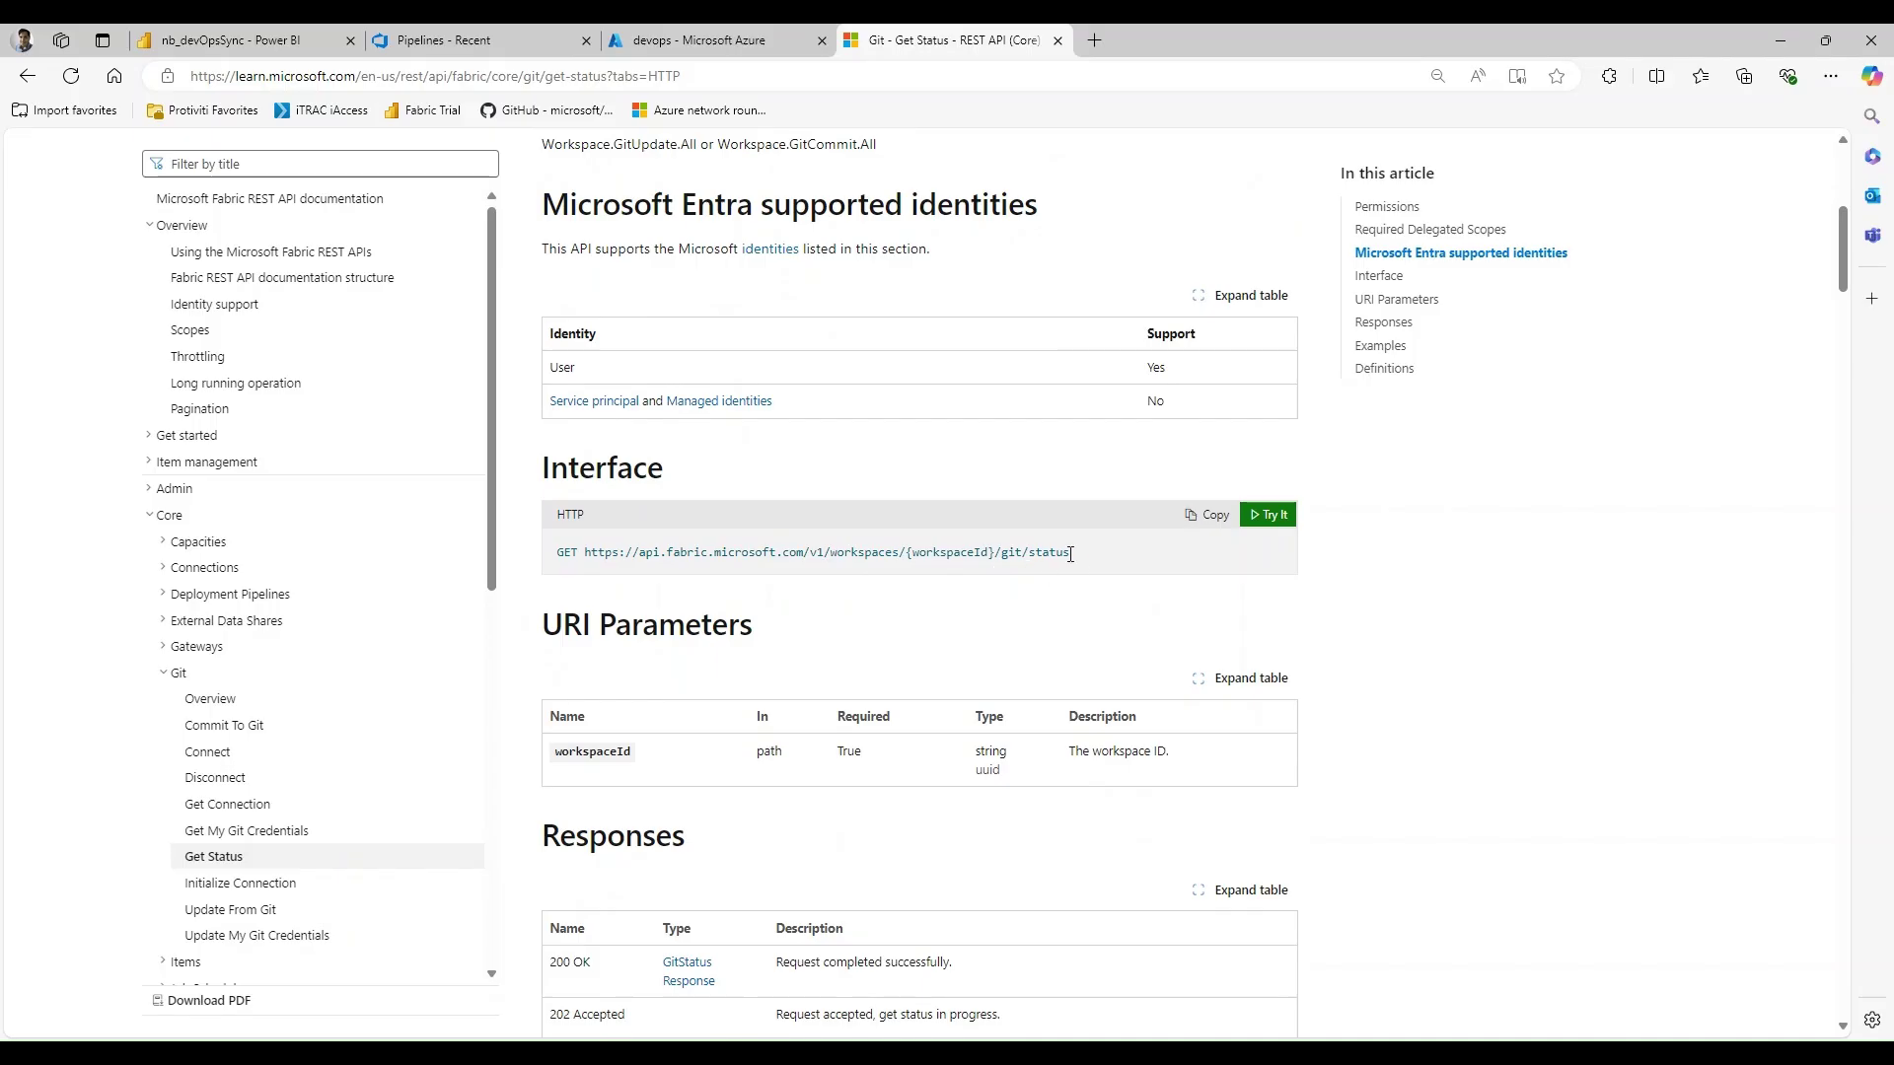
pyautogui.moveTo(1070, 554); pyautogui.dragTo(584, 555)
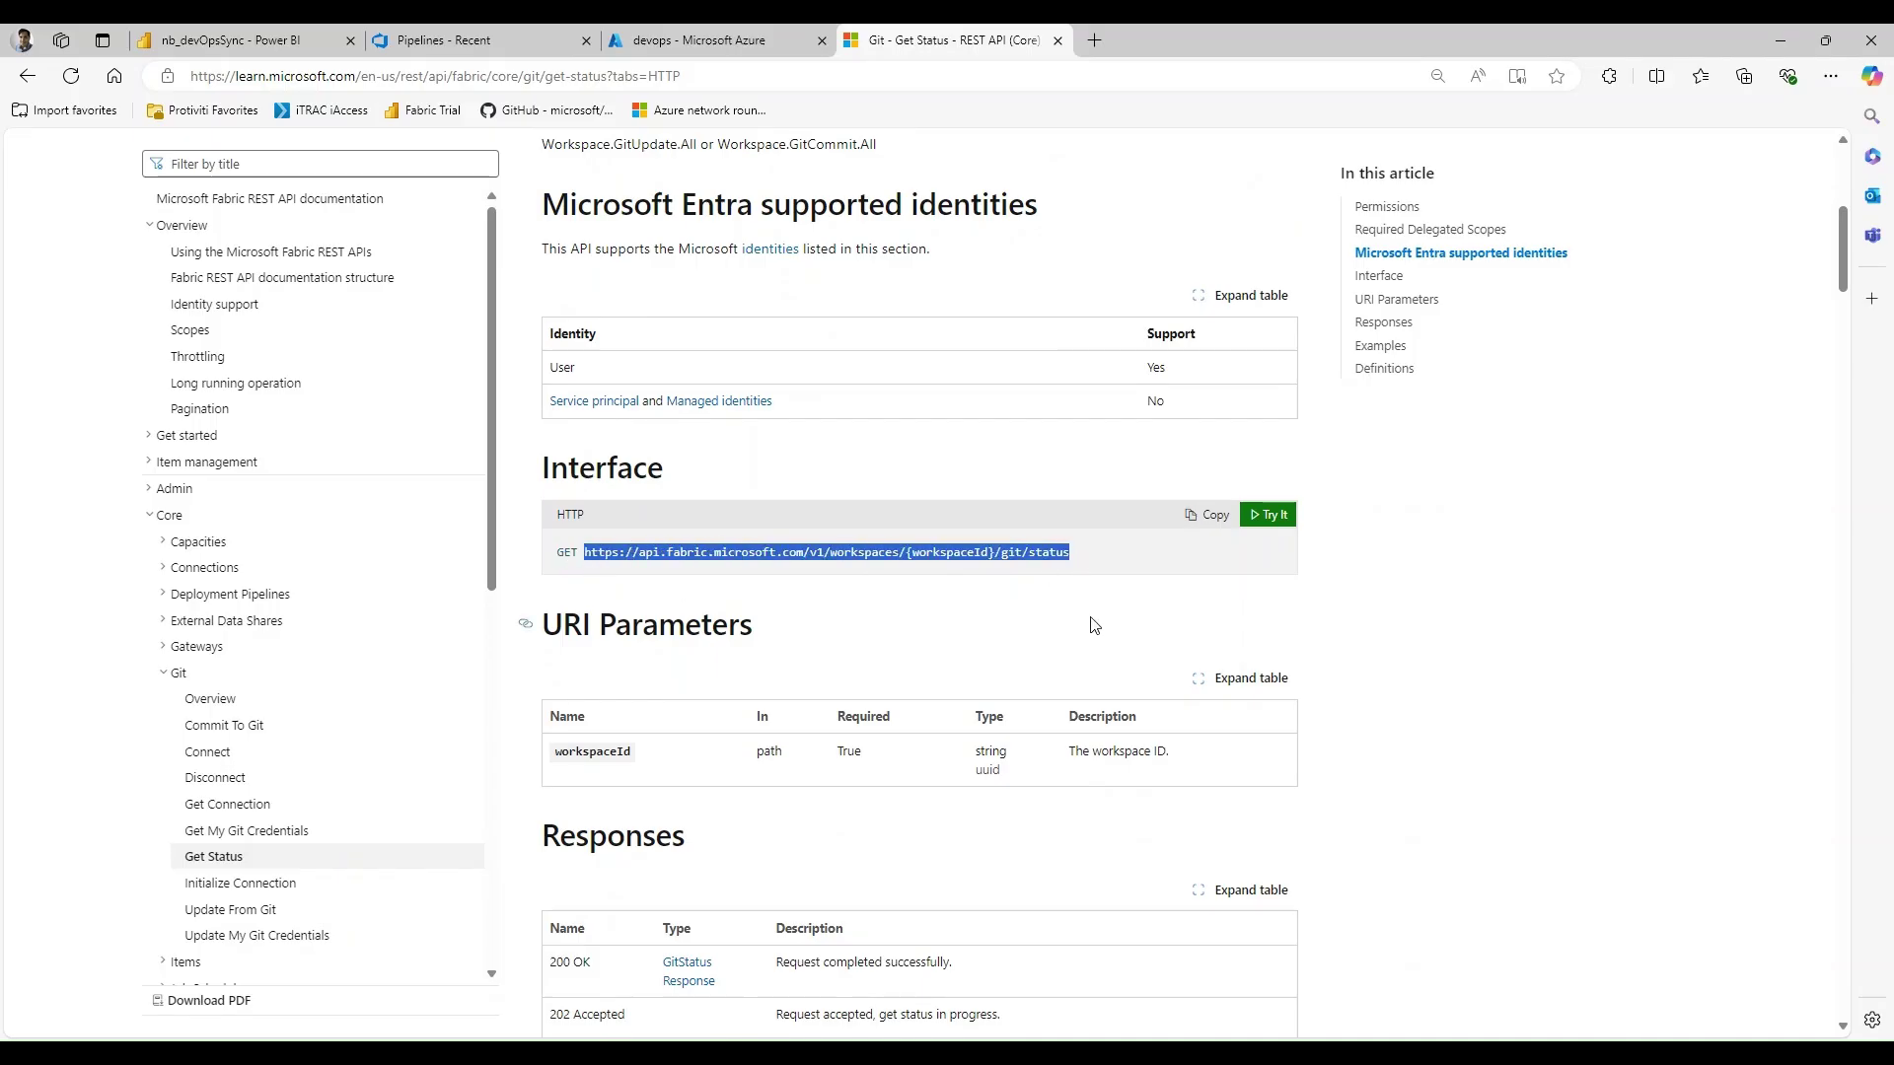
pyautogui.moveTo(906, 553); pyautogui.dragTo(990, 555)
pyautogui.scroll(-8, 1010, 579)
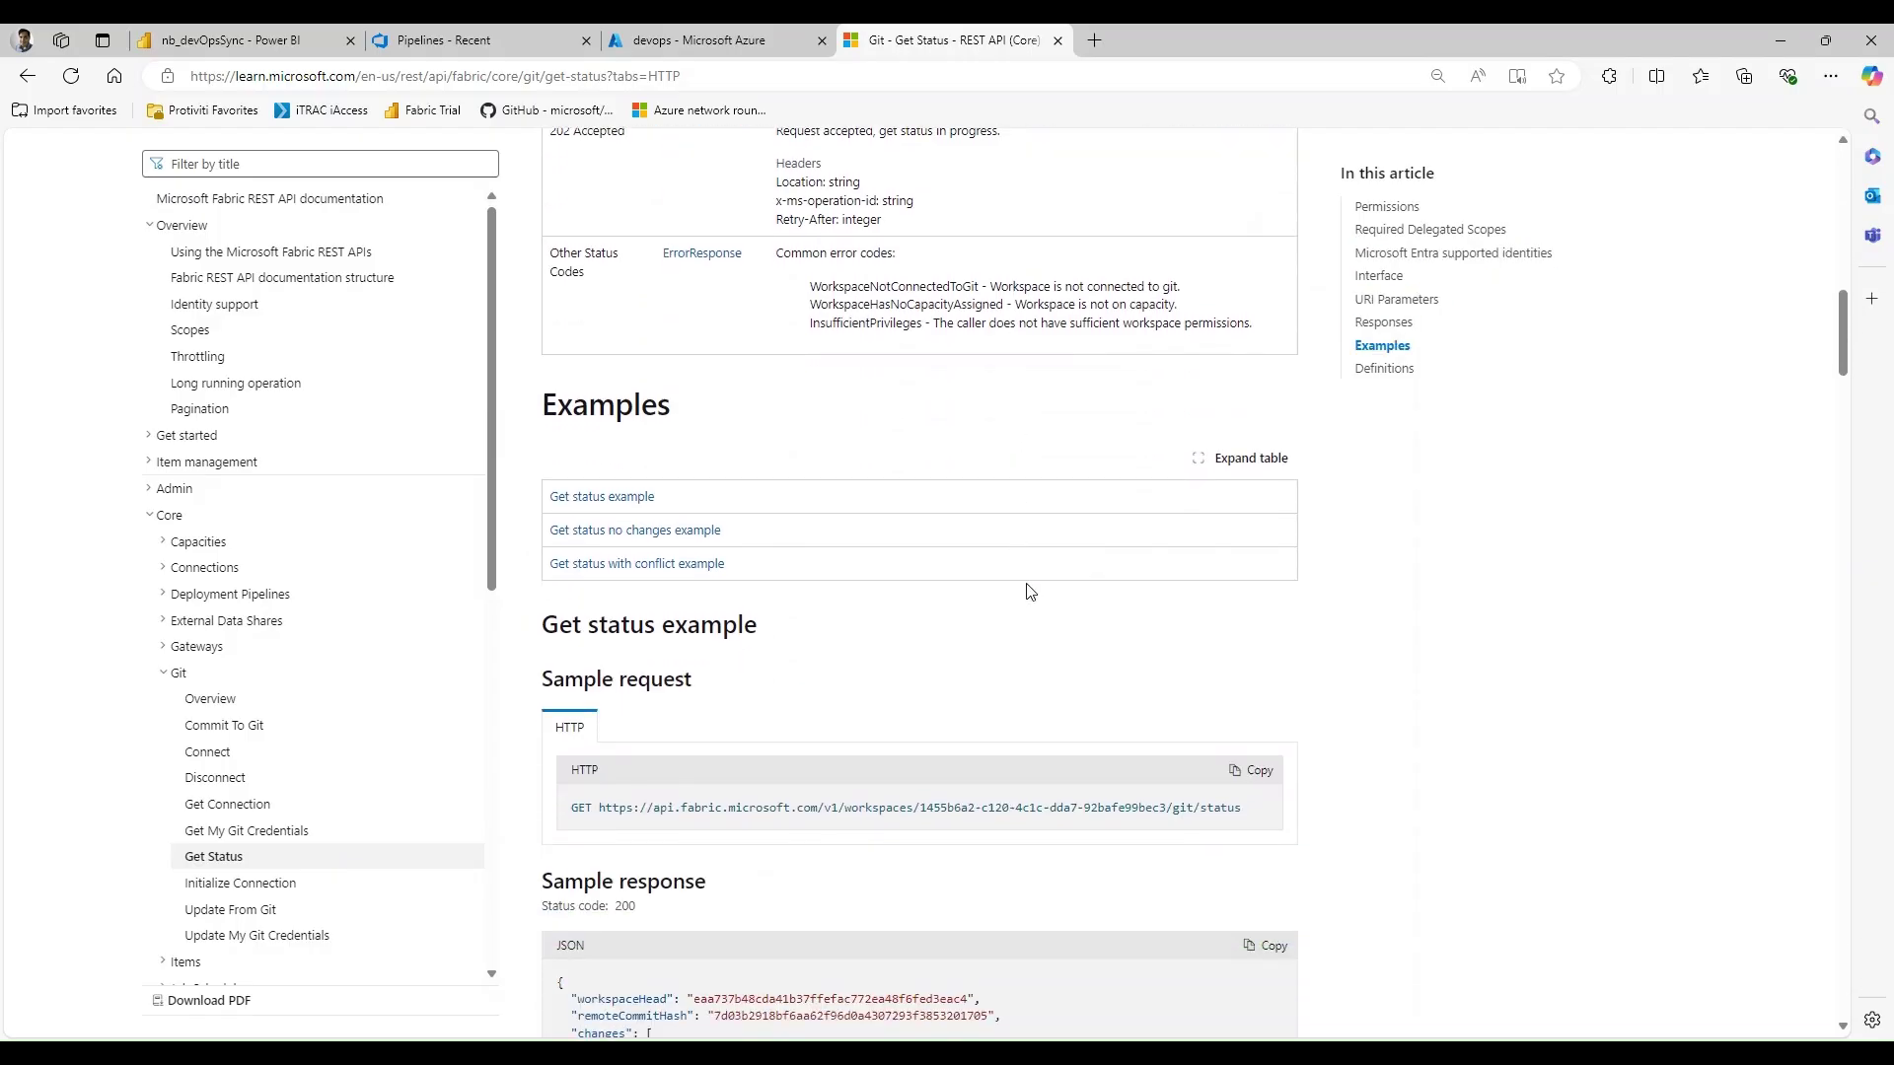
pyautogui.scroll(-2, 1038, 611)
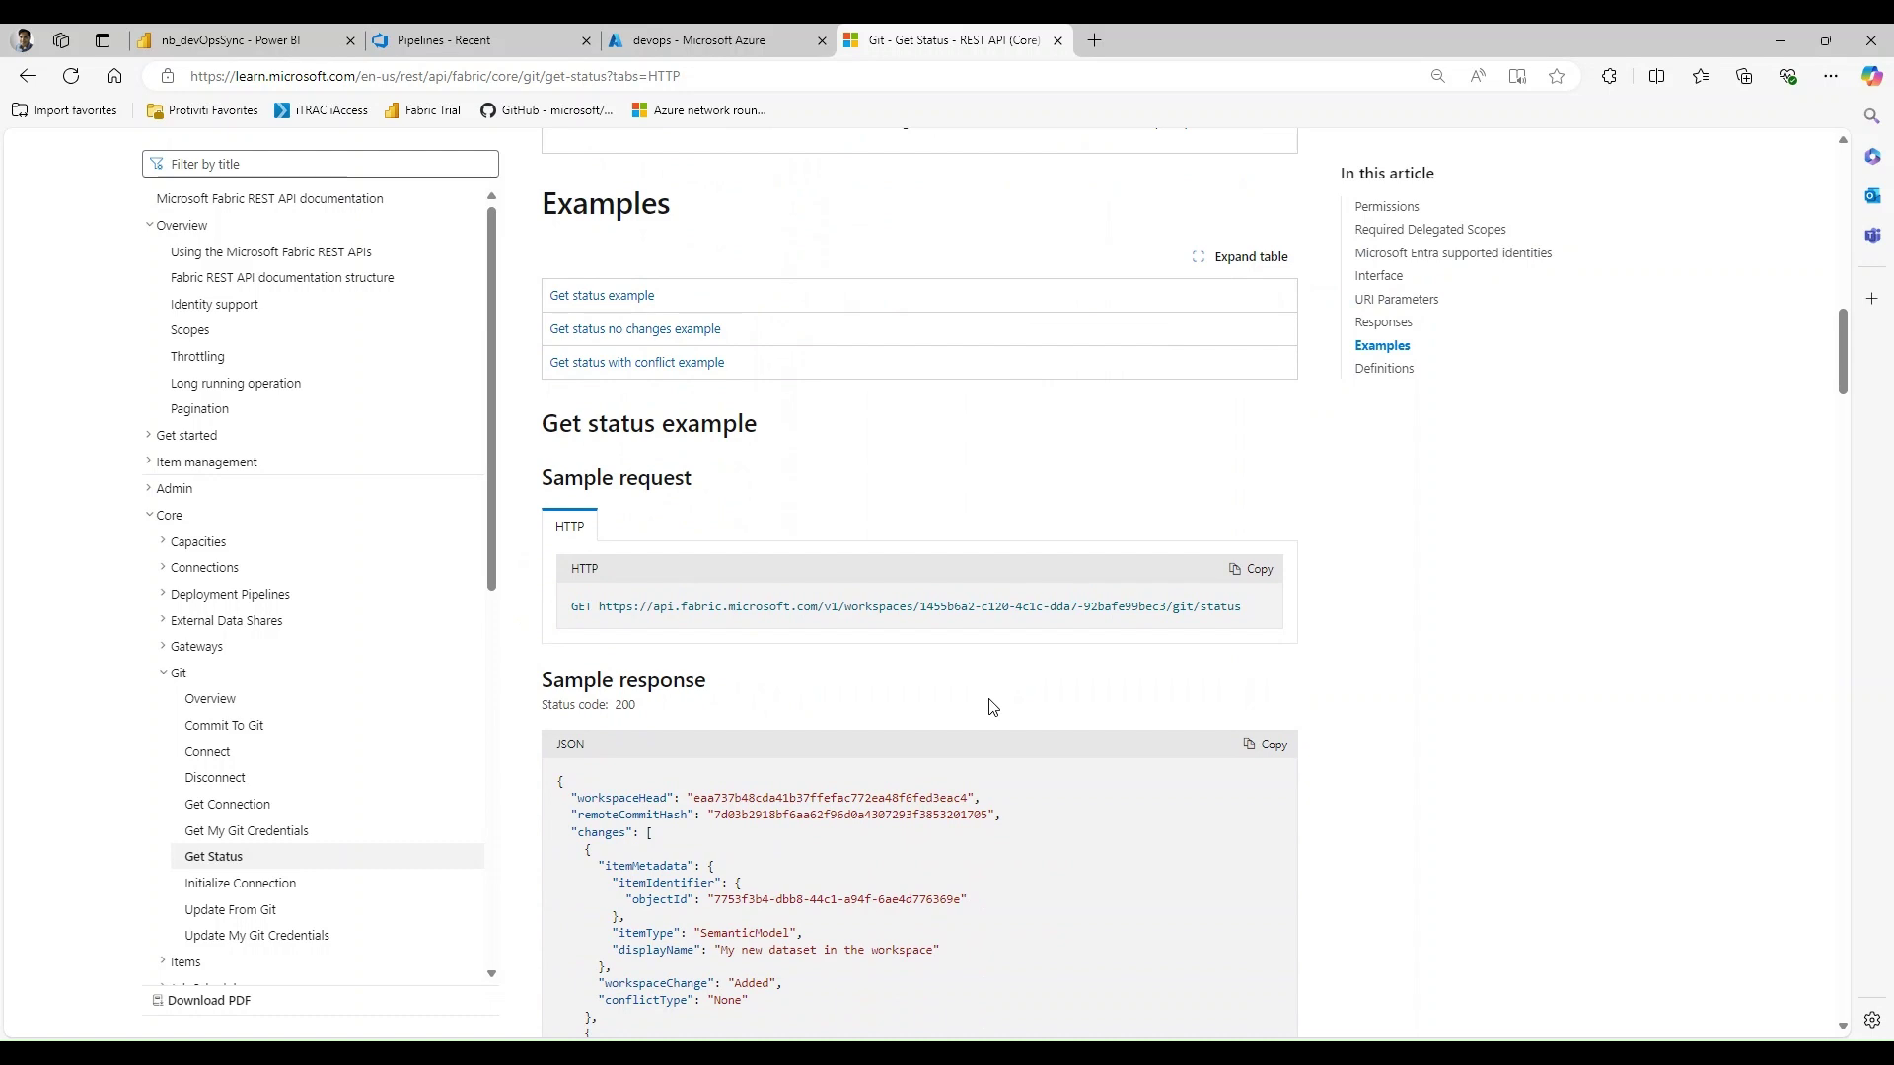
pyautogui.scroll(-2, 990, 706)
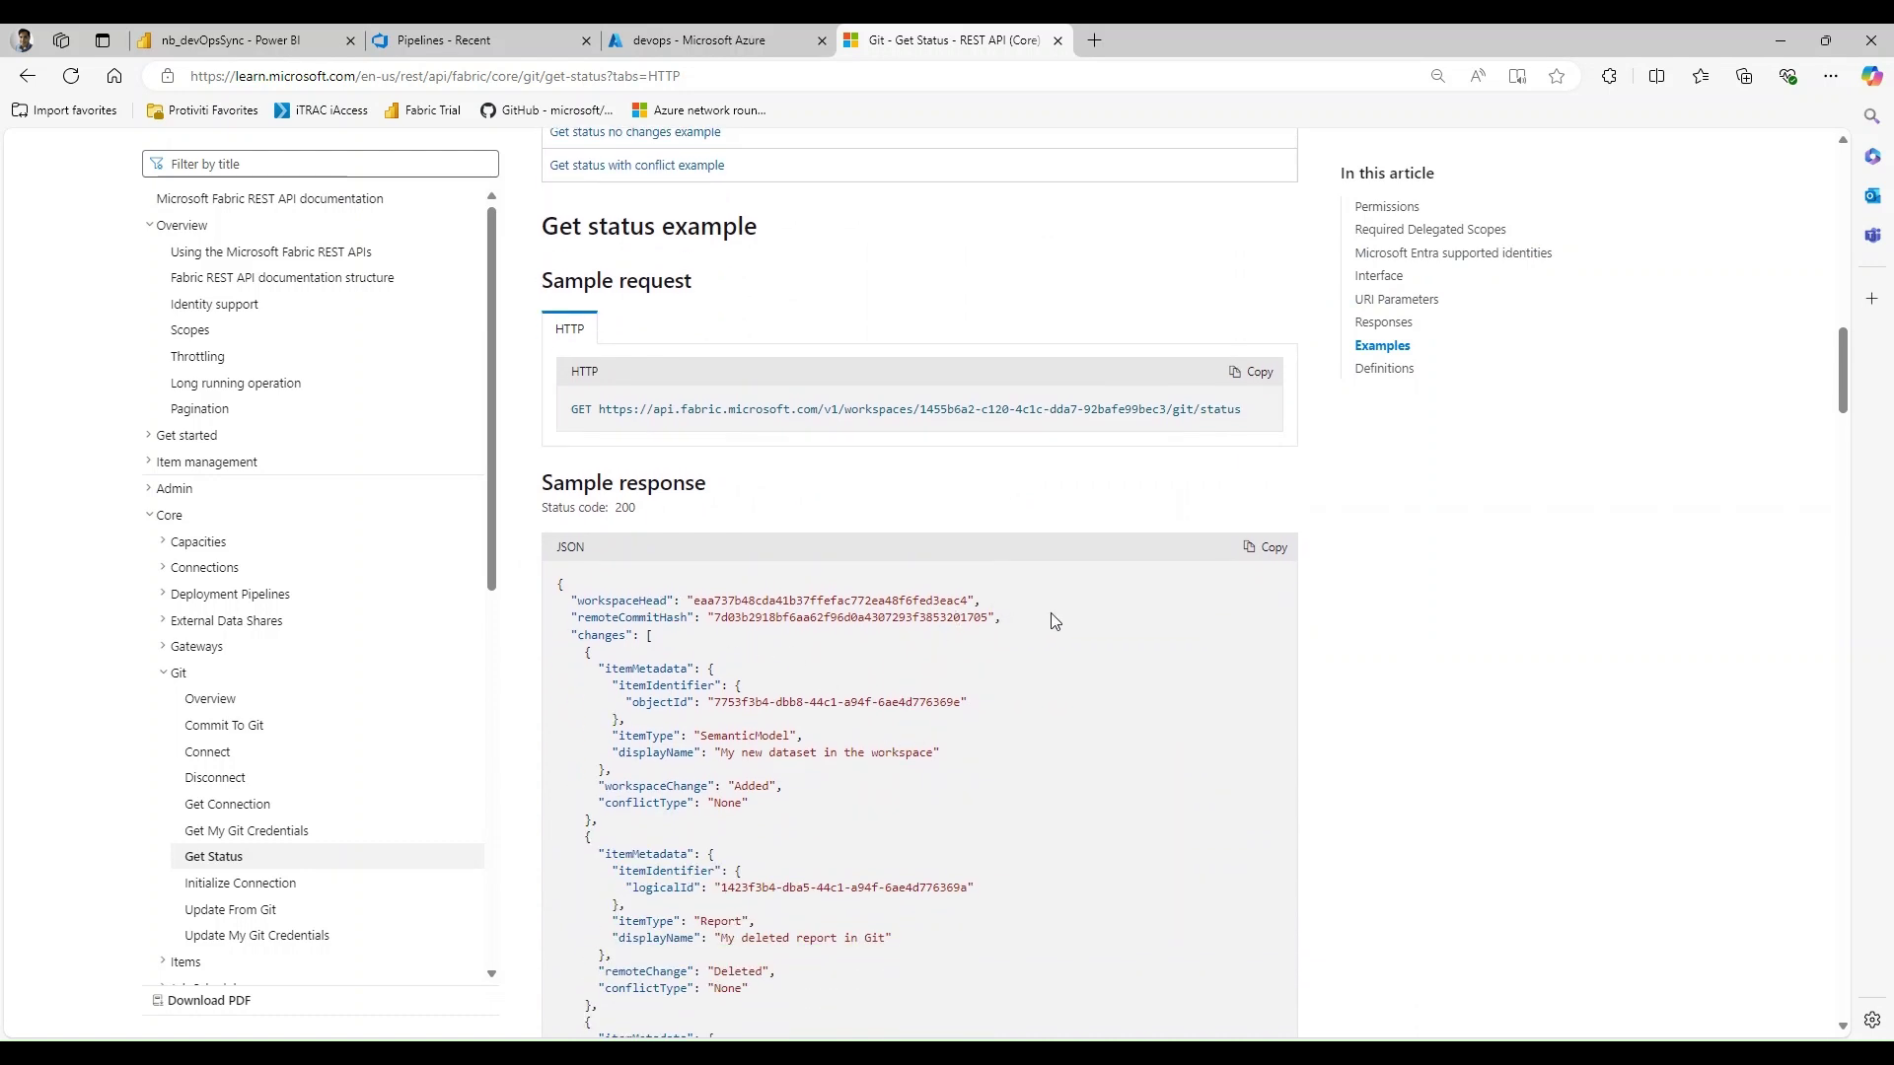
pyautogui.moveTo(1053, 621); pyautogui.dragTo(561, 603)
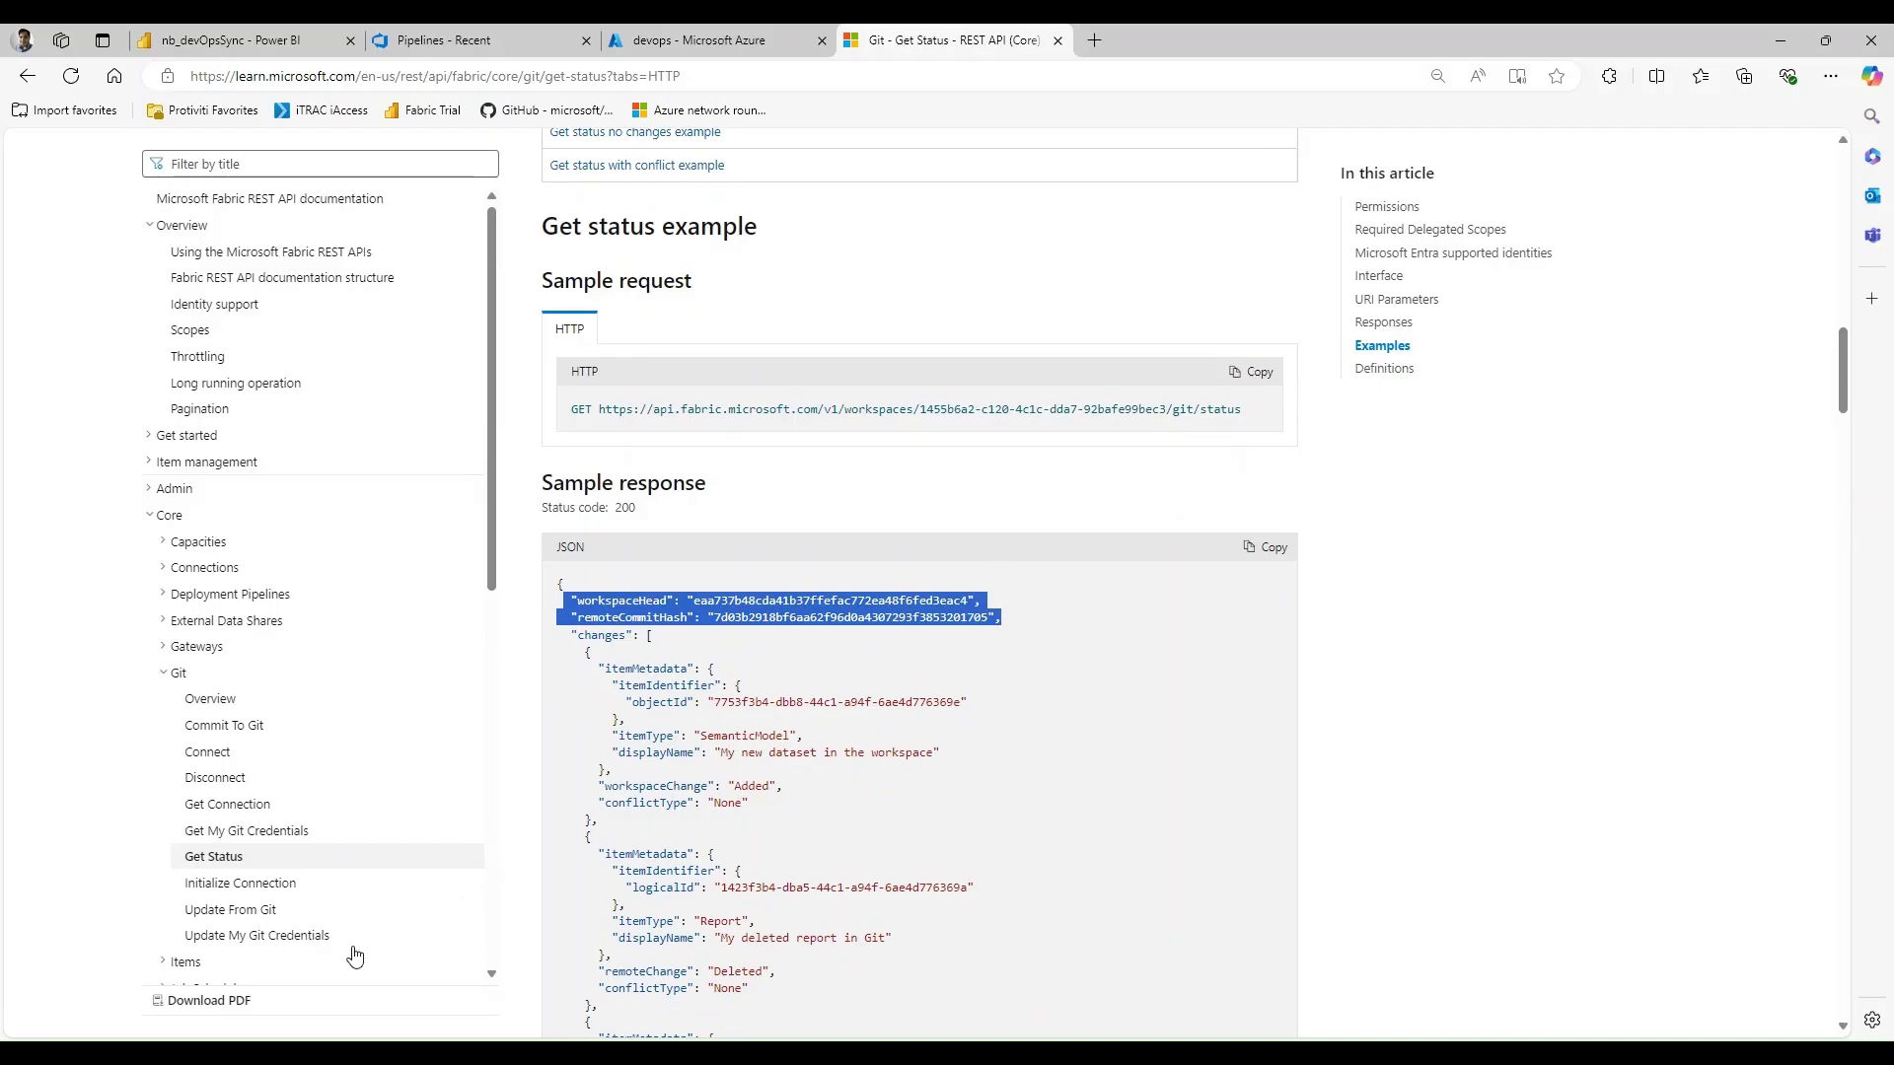
pyautogui.click(258, 914)
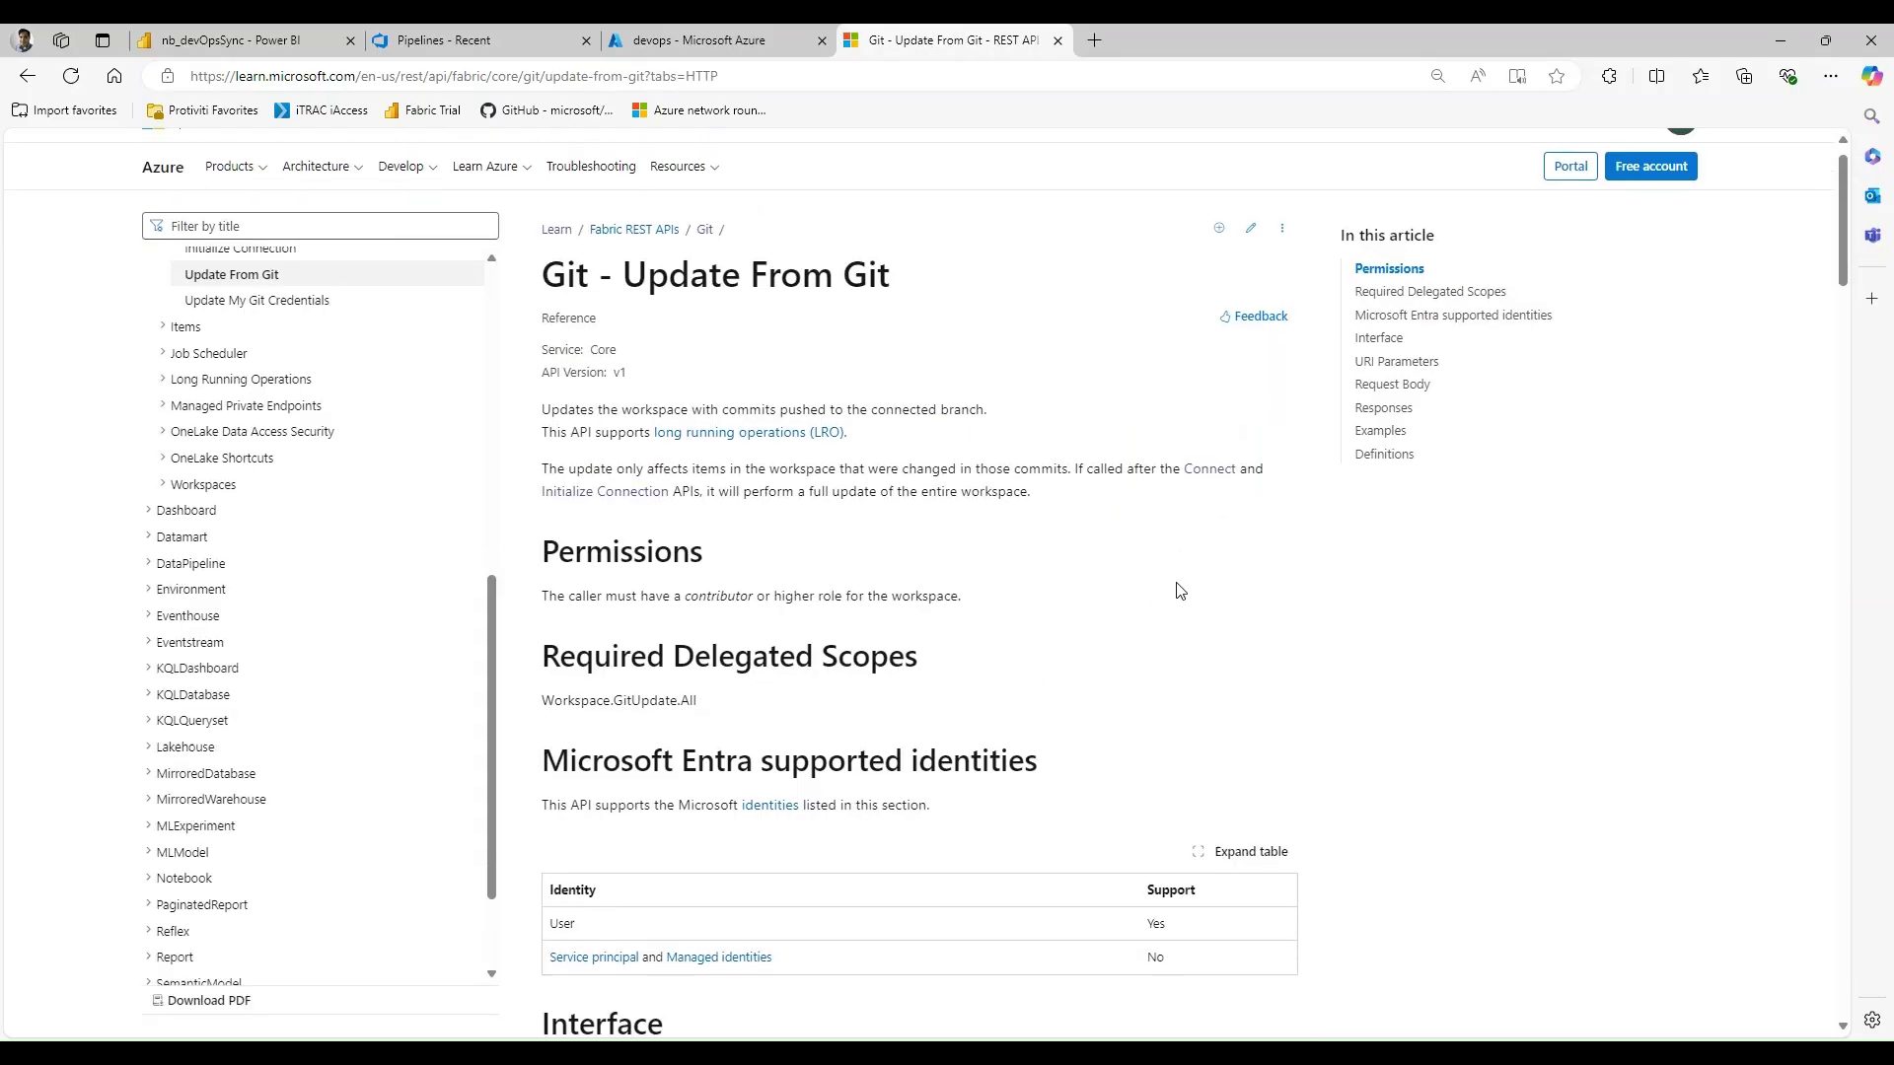
pyautogui.scroll(-3, 1180, 590)
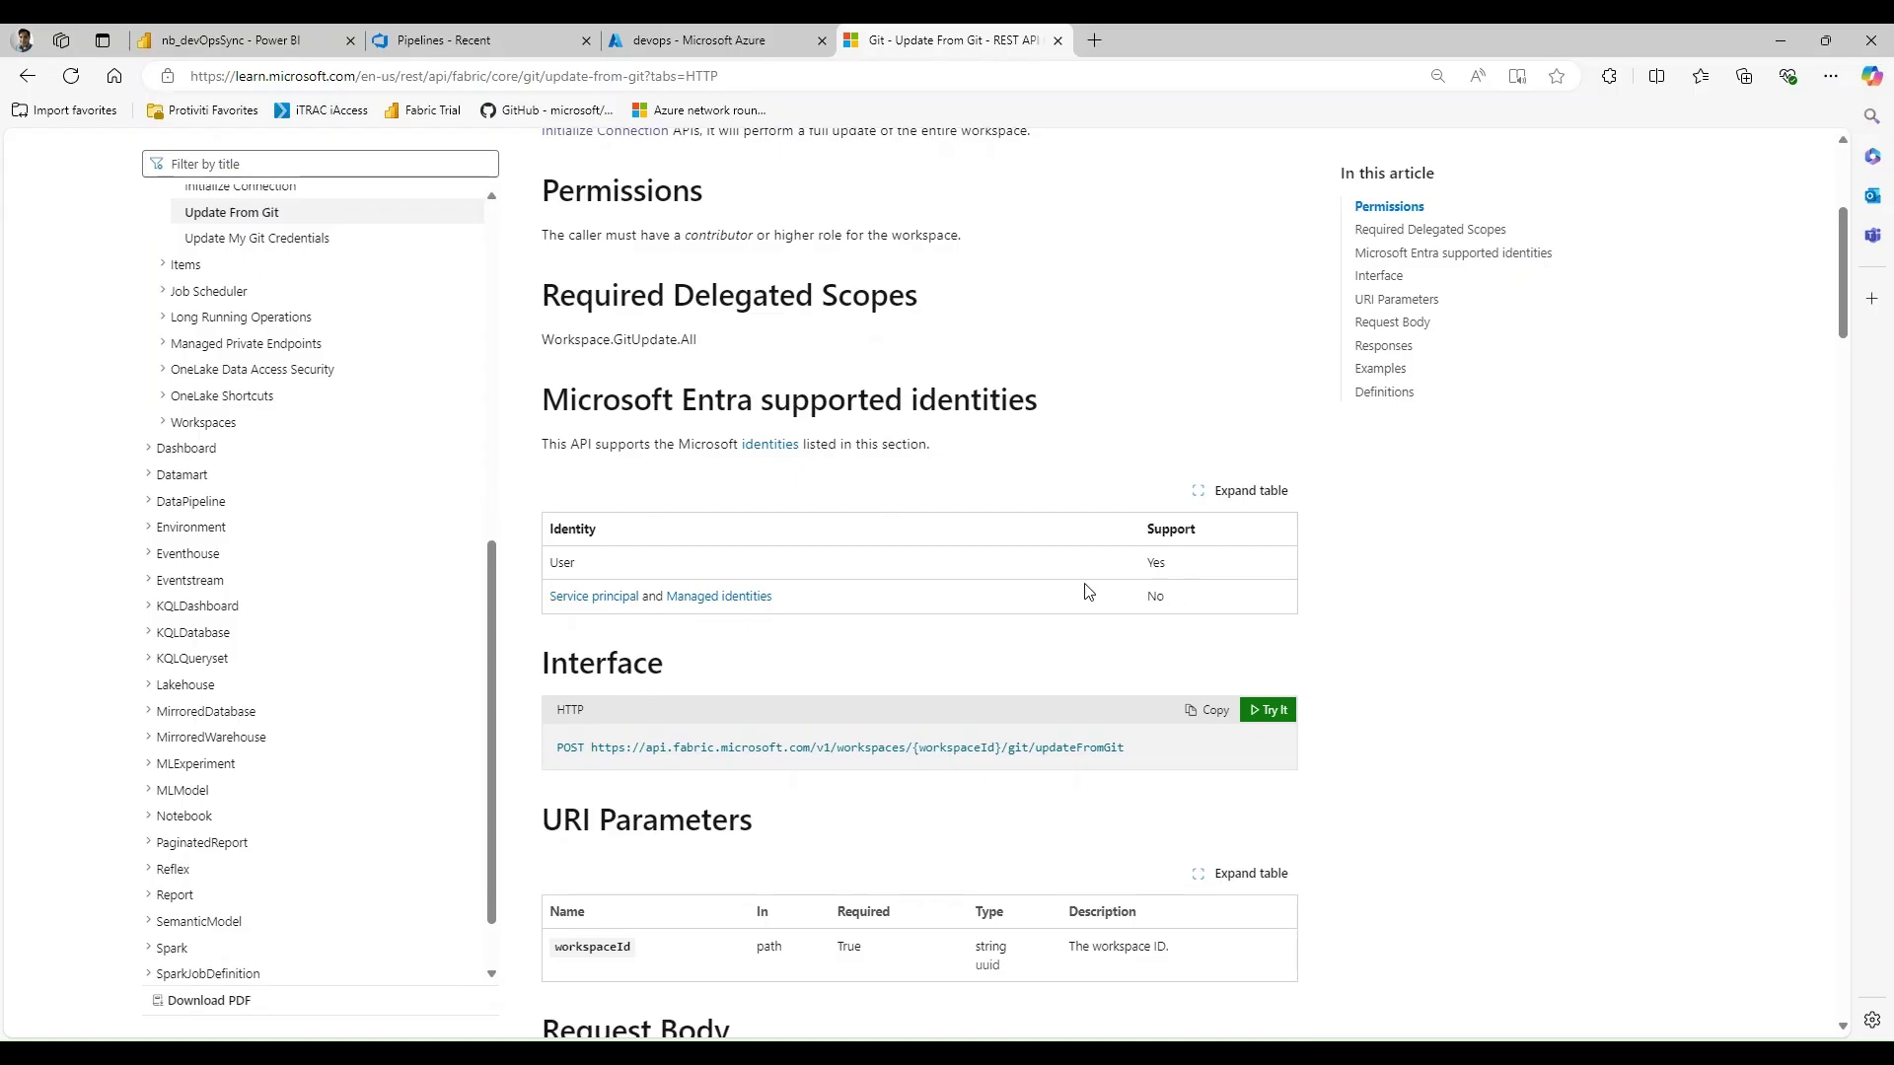
pyautogui.scroll(-1, 1087, 590)
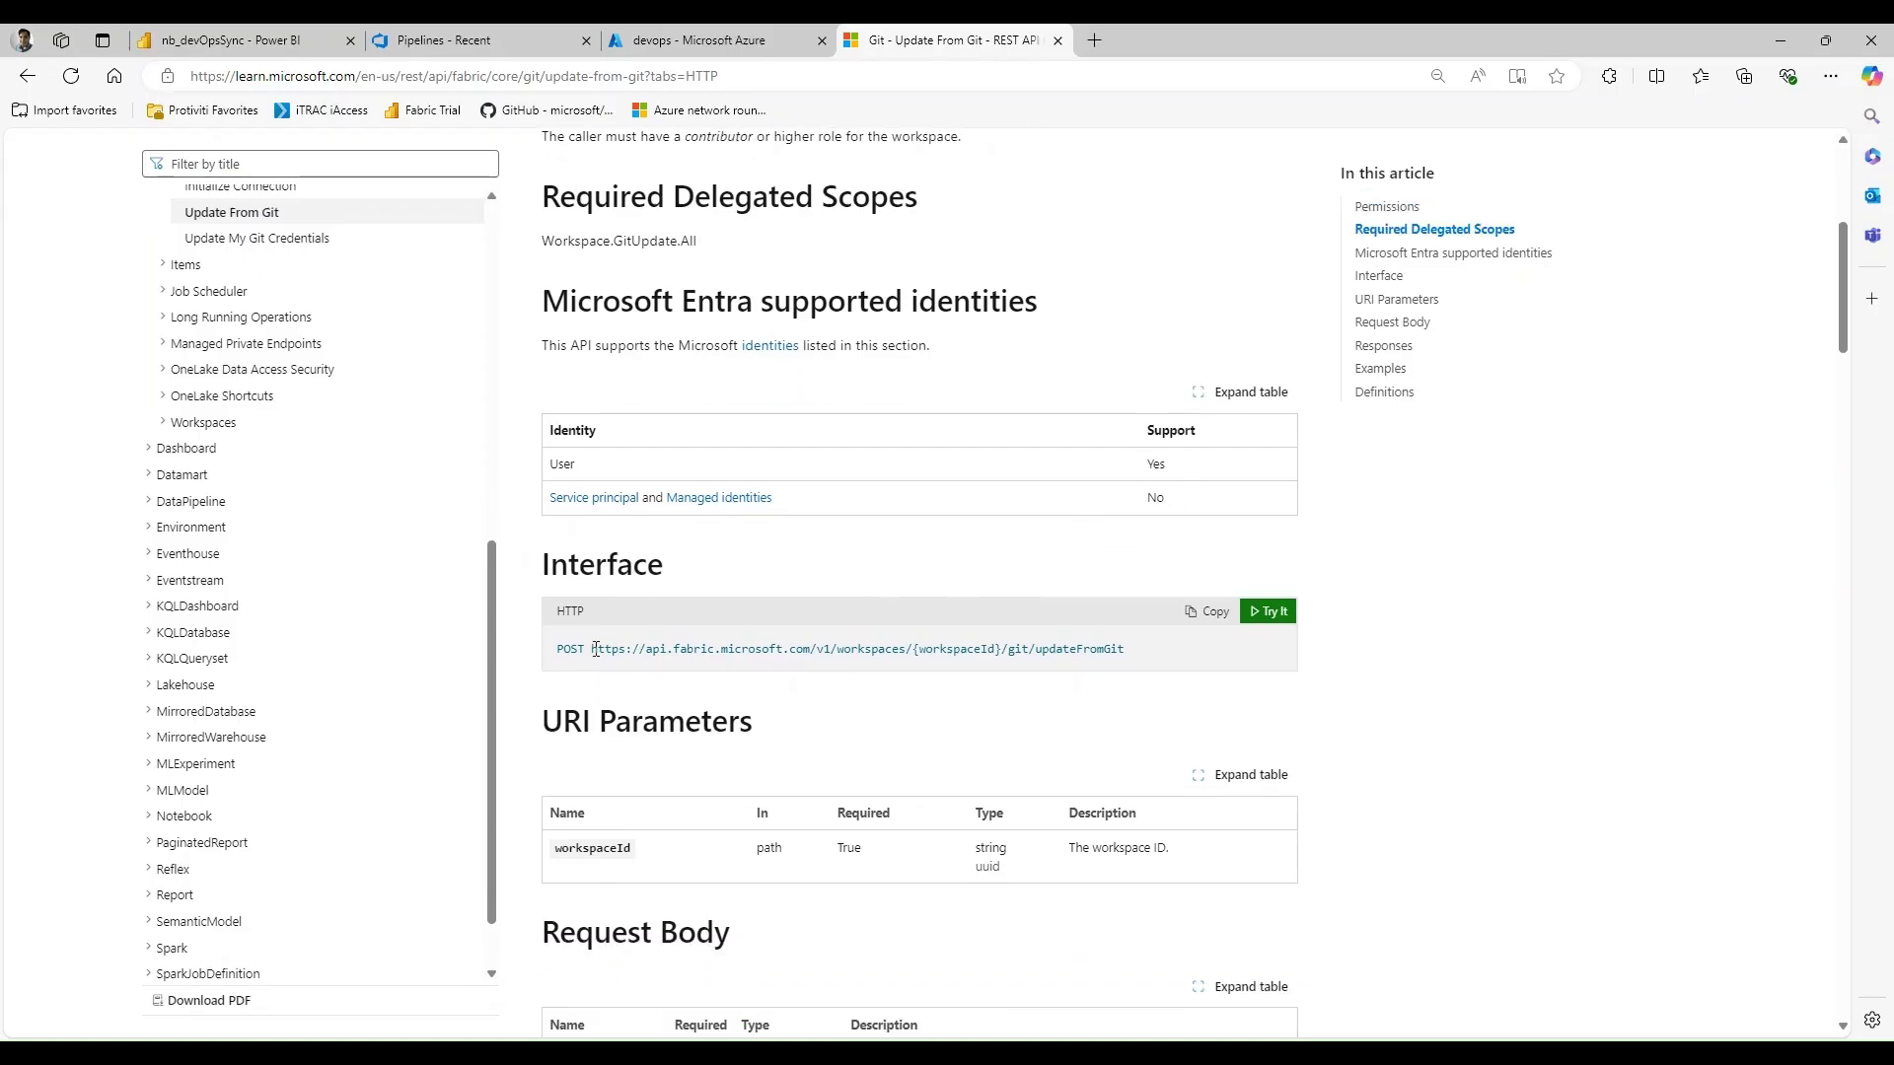
pyautogui.moveTo(1126, 652); pyautogui.dragTo(593, 651)
pyautogui.click(910, 699)
pyautogui.scroll(-2, 1008, 659)
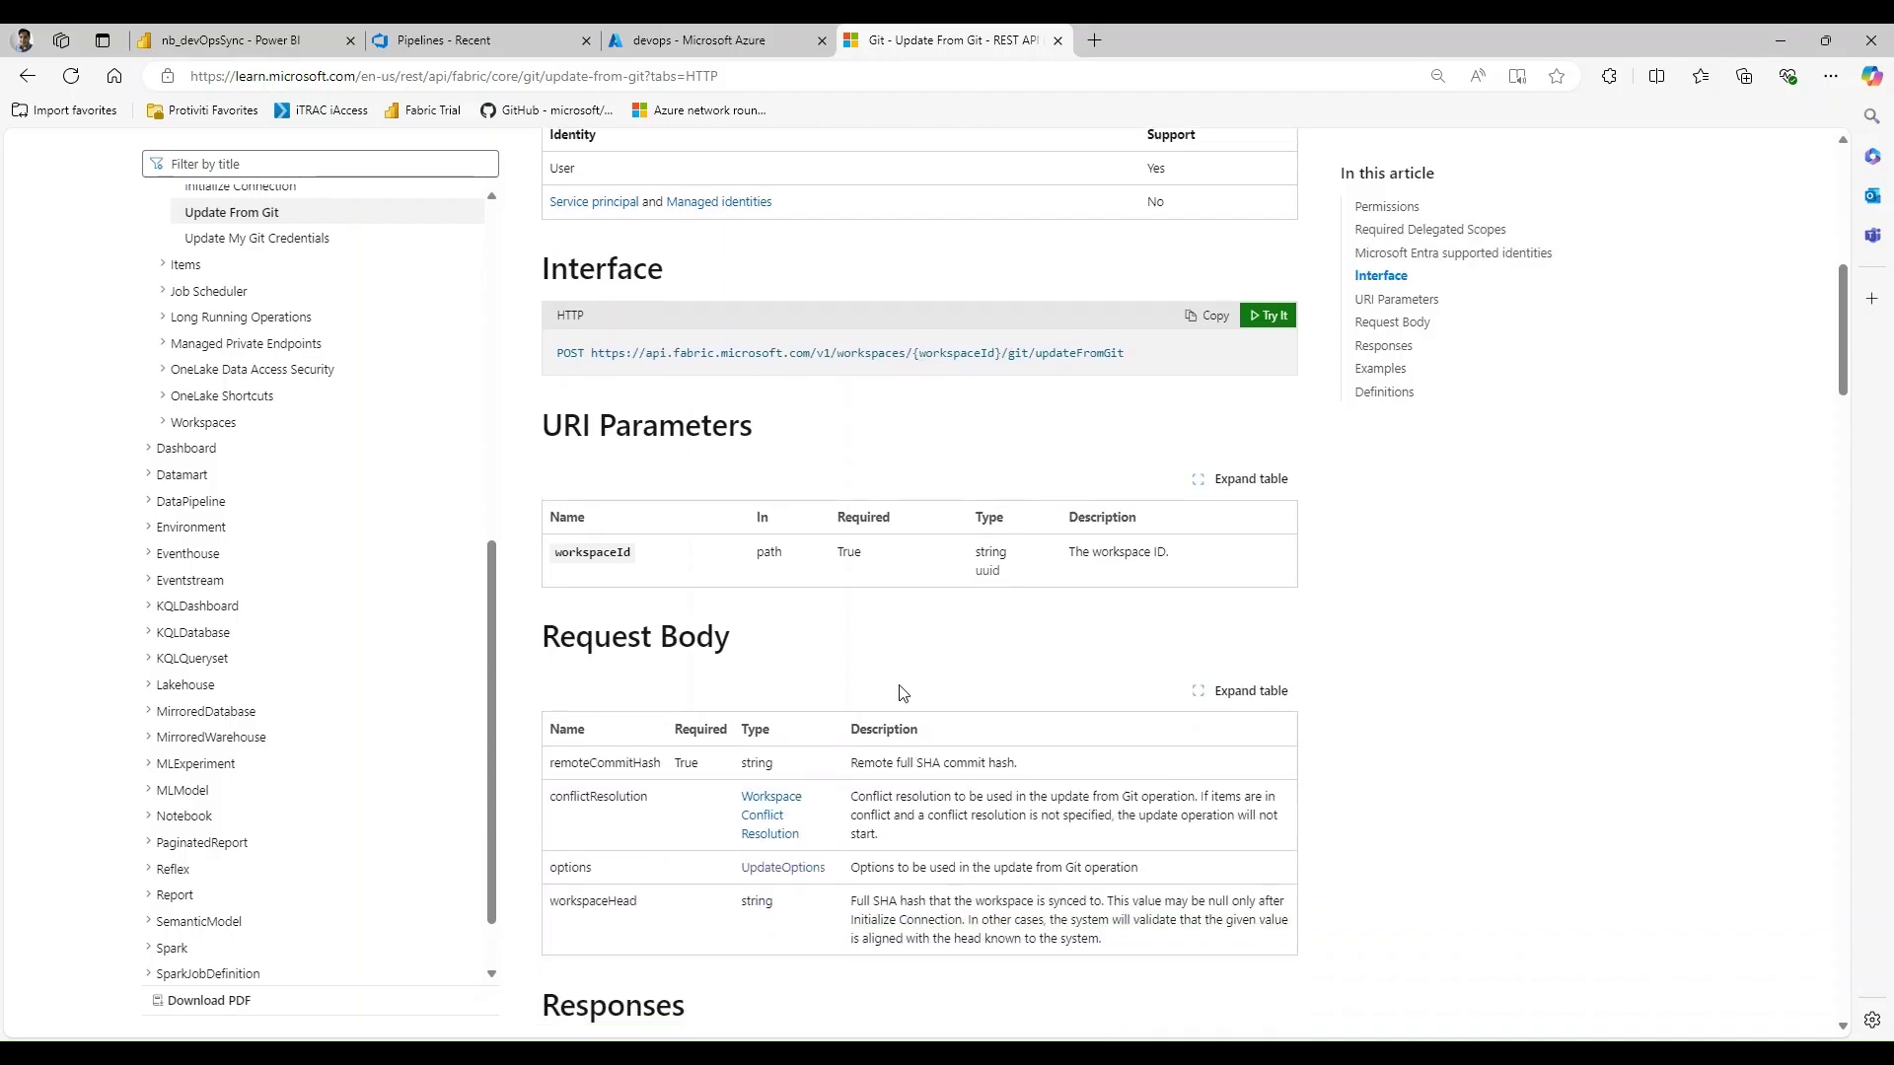
pyautogui.moveTo(742, 646); pyautogui.dragTo(529, 638)
pyautogui.click(541, 664)
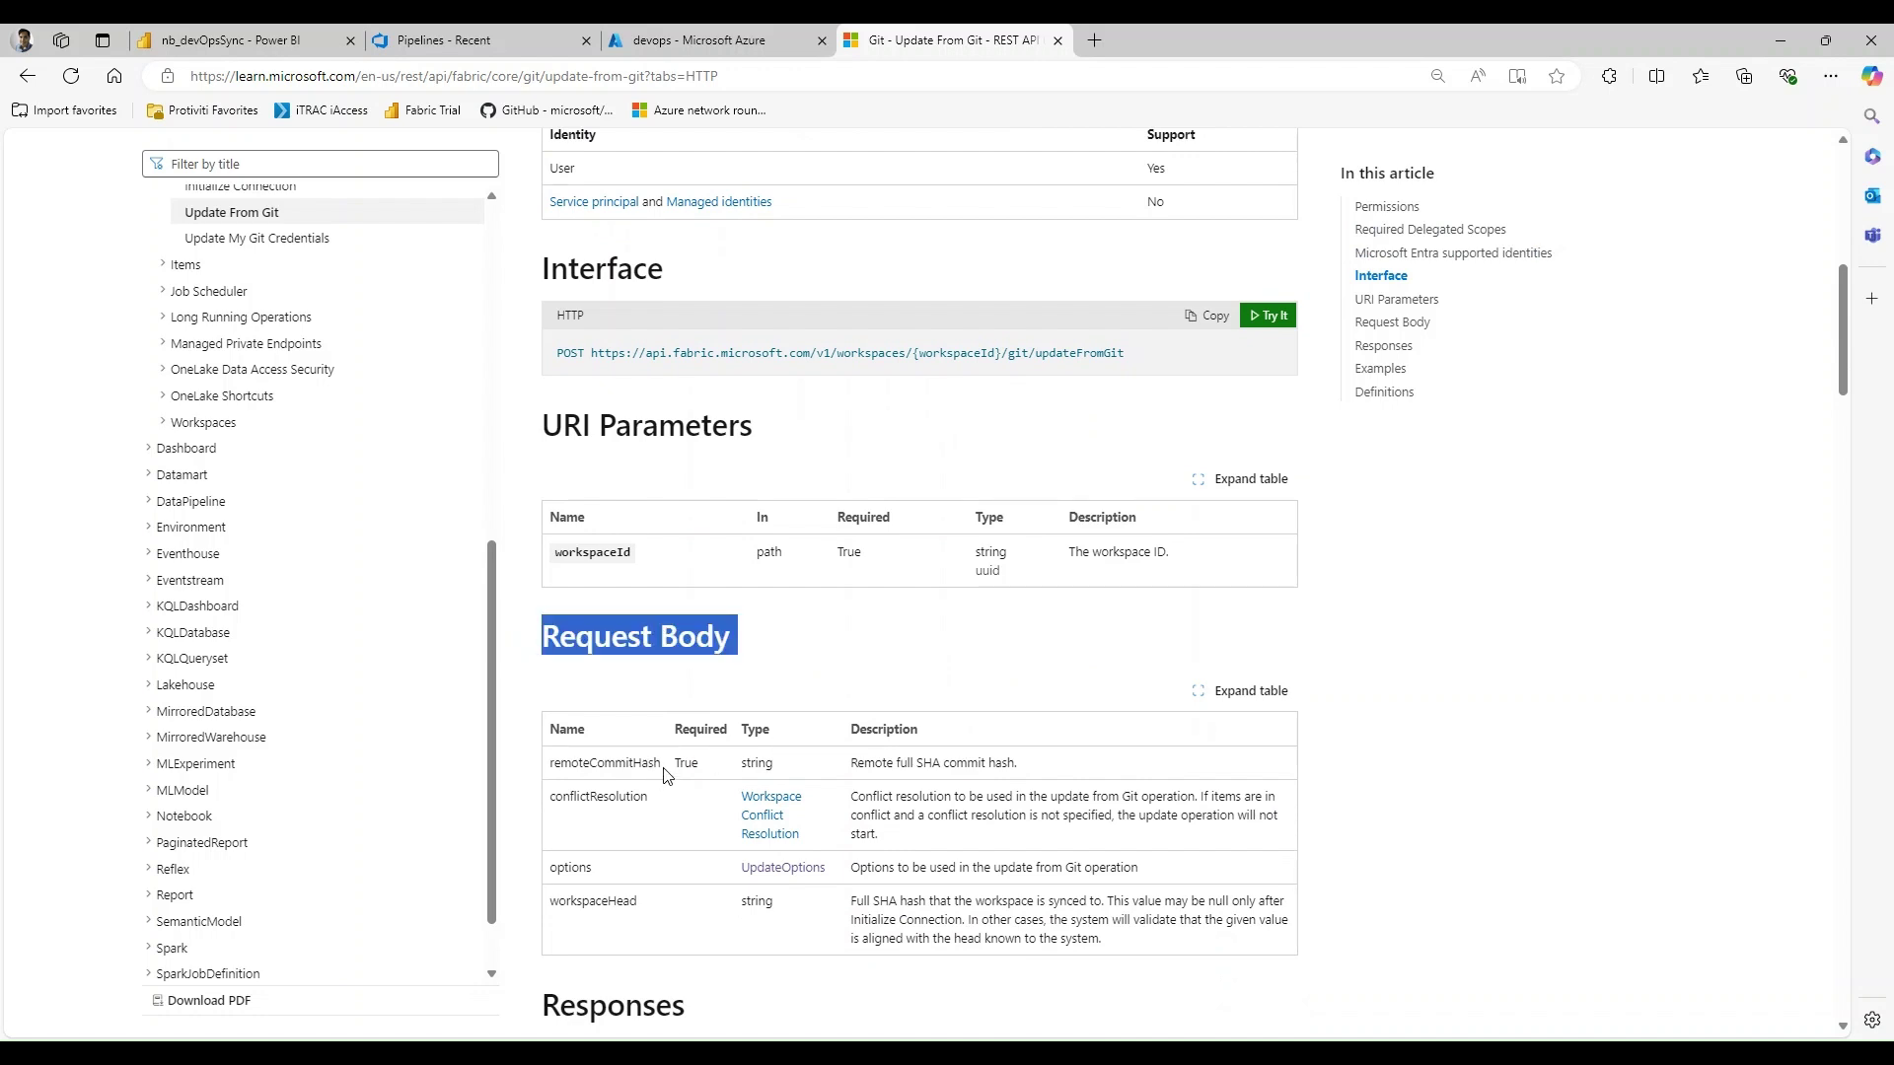
pyautogui.moveTo(663, 779); pyautogui.dragTo(548, 776)
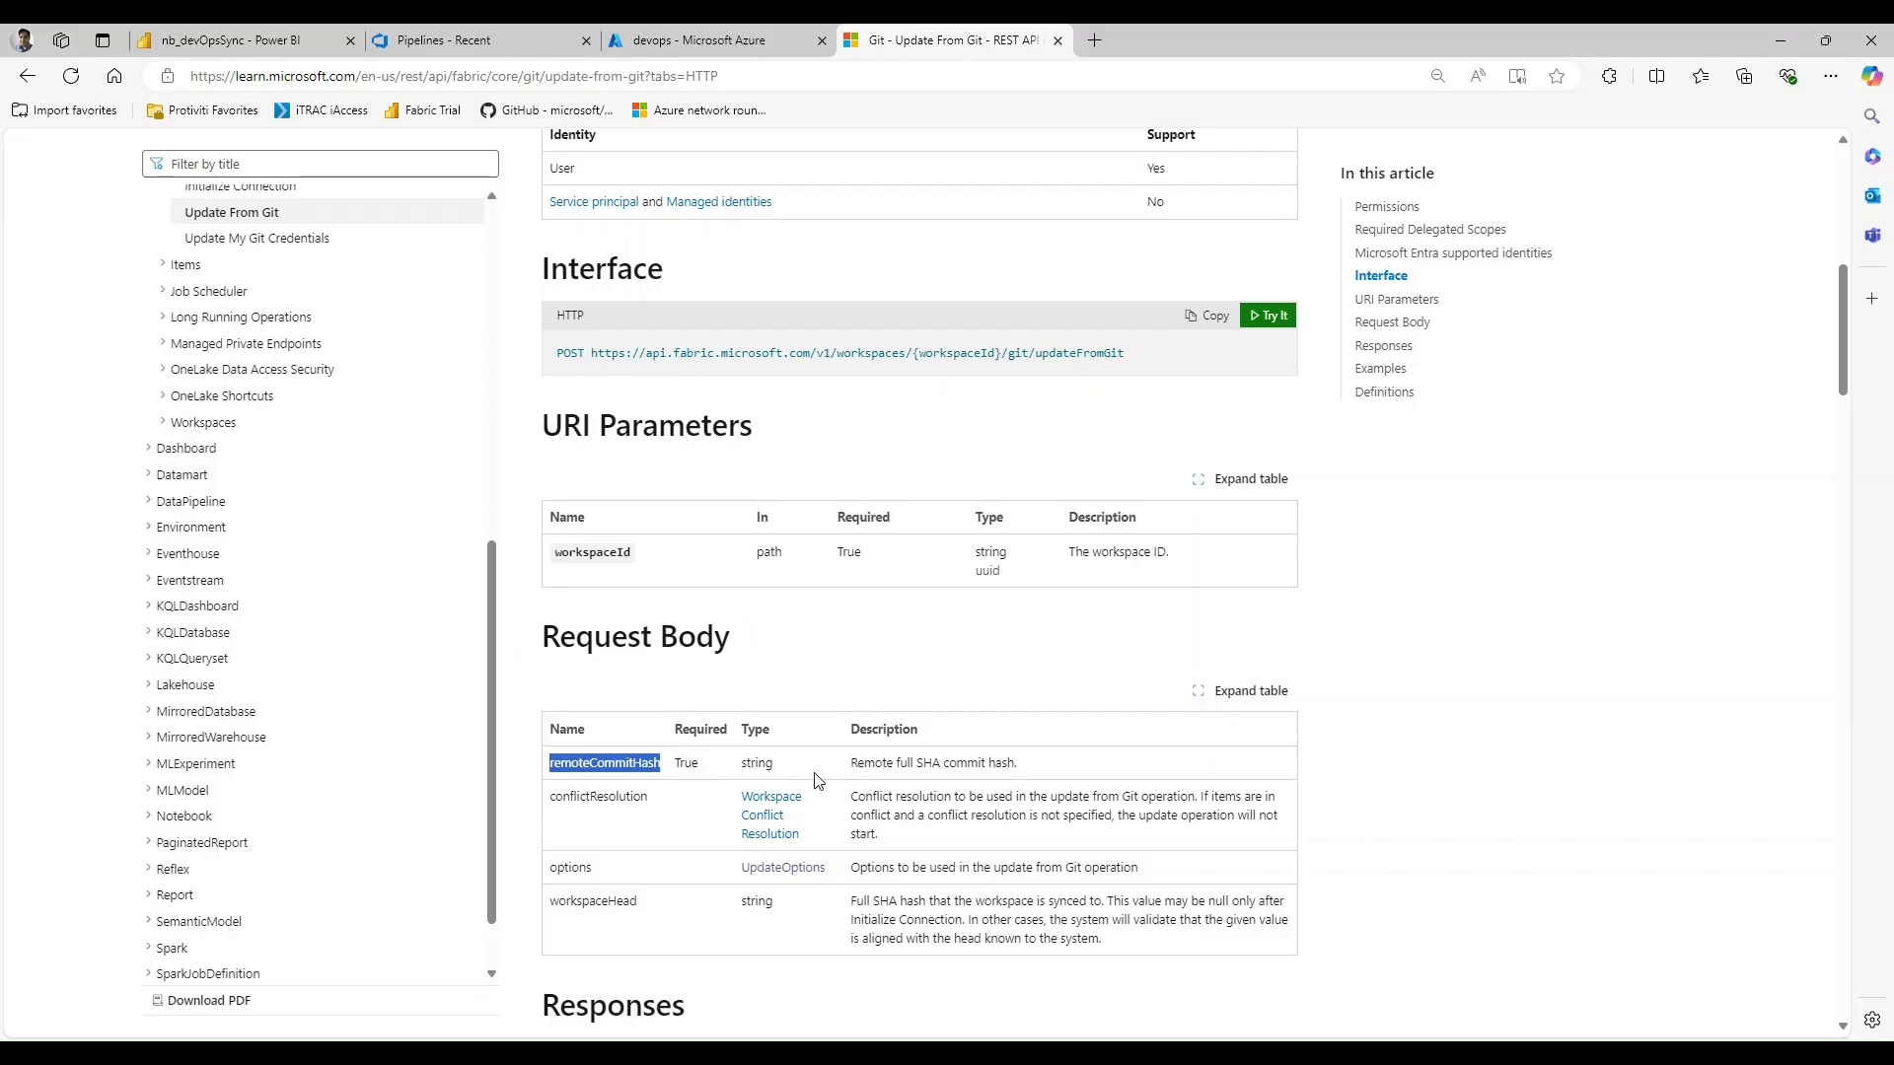
pyautogui.click(858, 660)
pyautogui.scroll(-4, 858, 660)
pyautogui.scroll(-7, 891, 662)
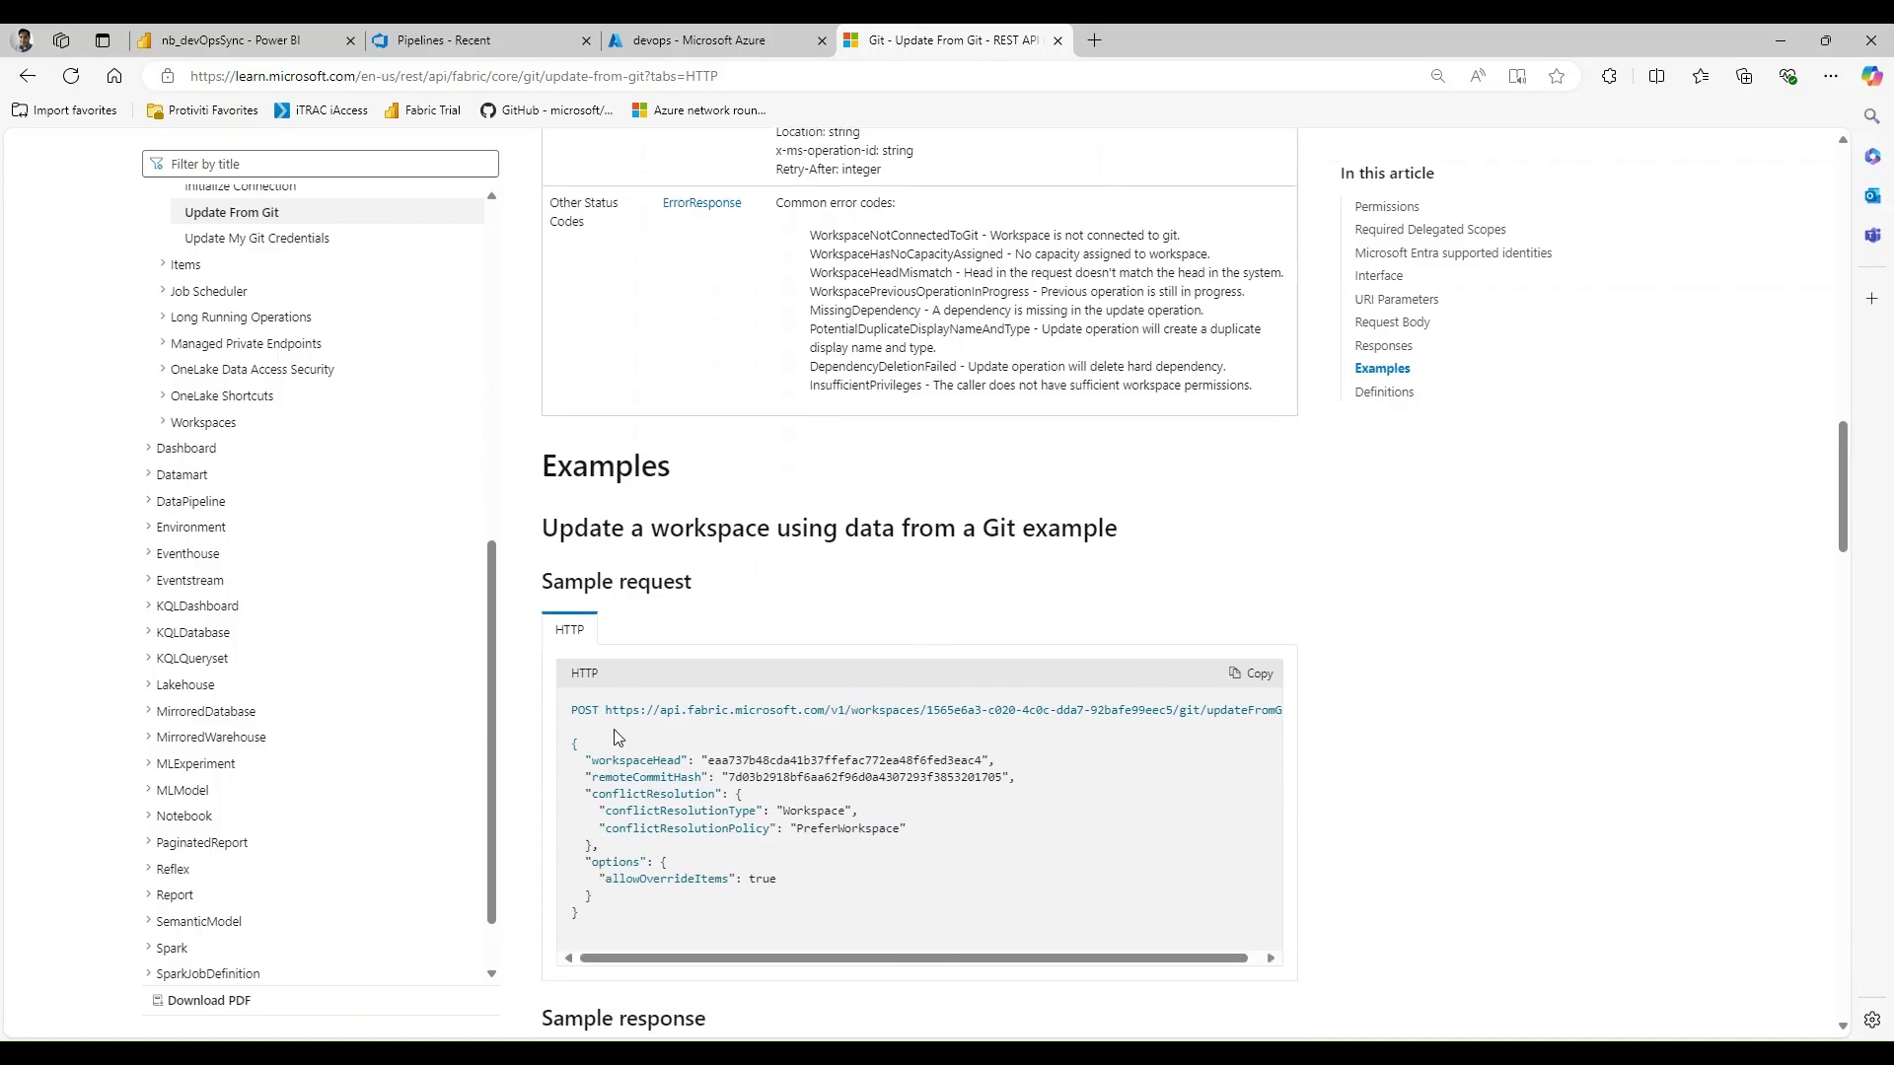
pyautogui.moveTo(606, 712); pyautogui.dragTo(1184, 732)
pyautogui.click(1139, 747)
pyautogui.moveTo(1016, 780); pyautogui.dragTo(562, 773)
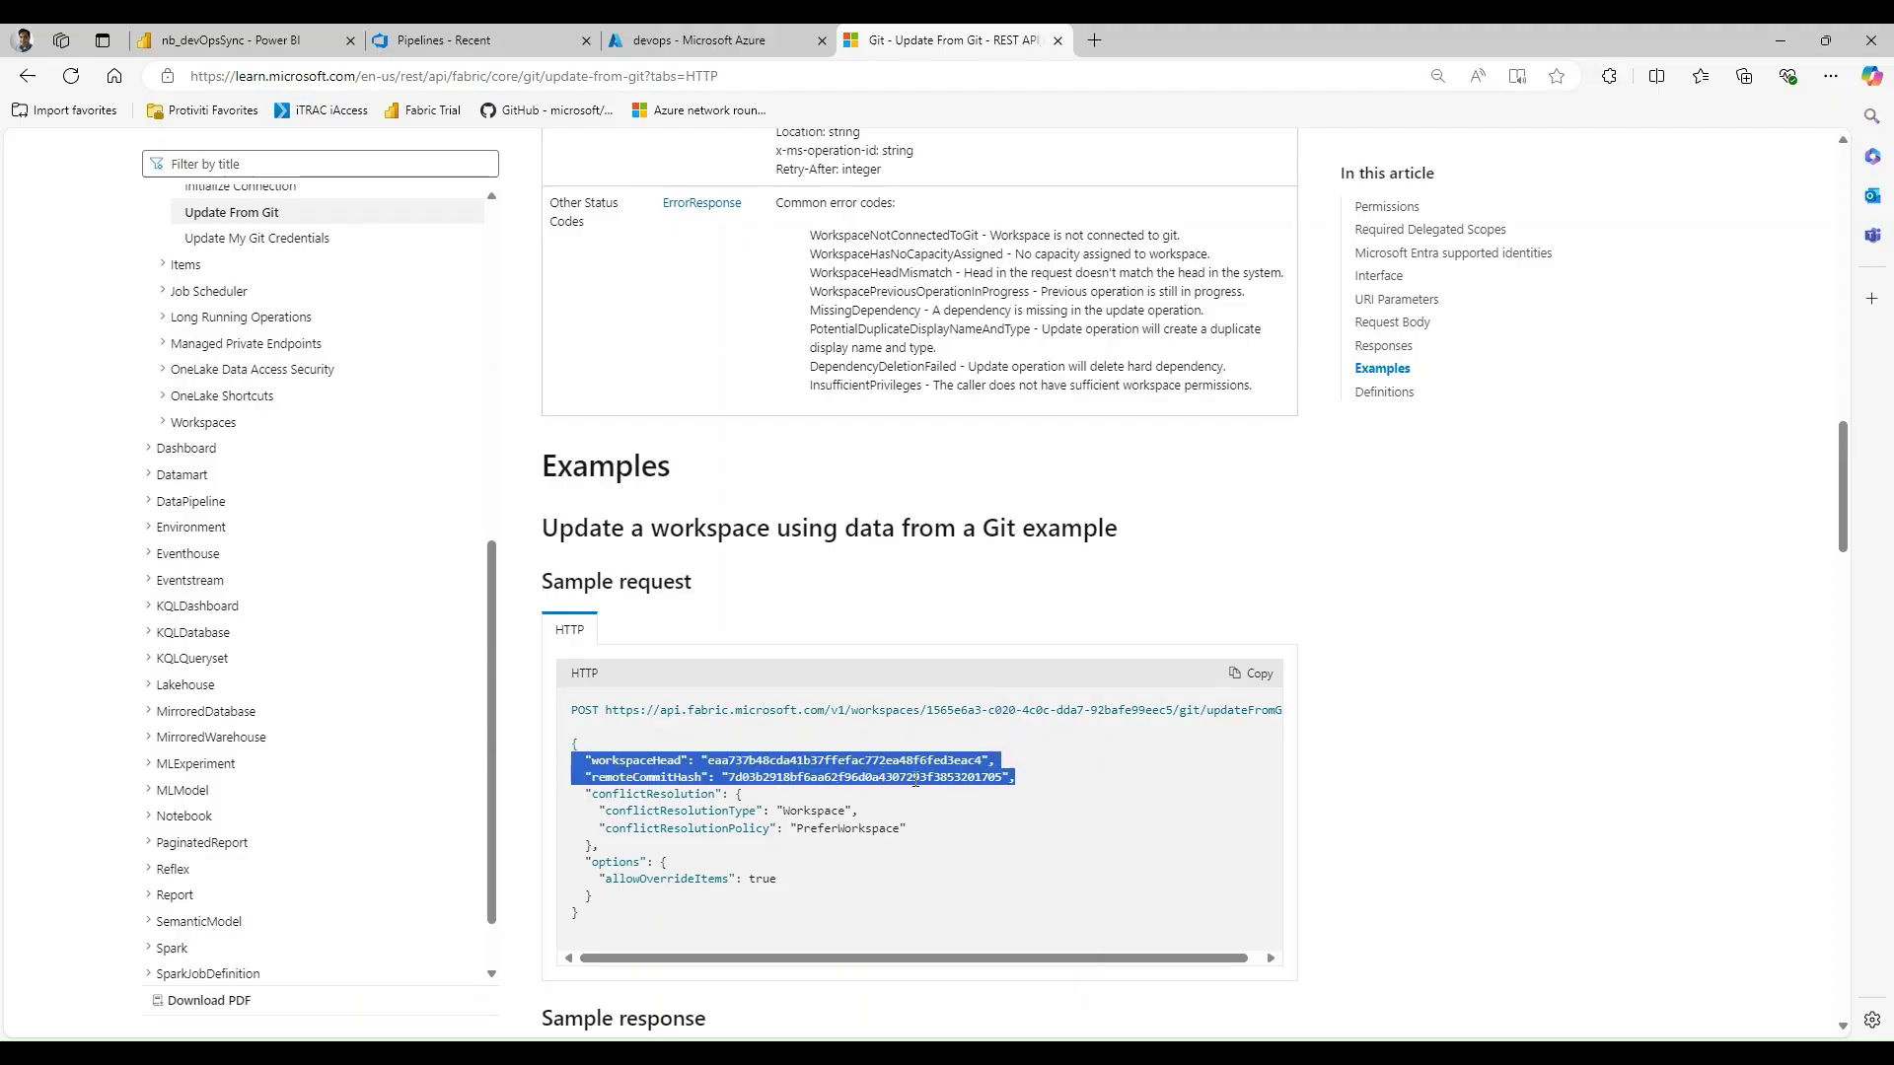
# - Return to nb_devOpsSync and highlight the workspace_id assignment and Git status API URL comment
pyautogui.click(242, 32)
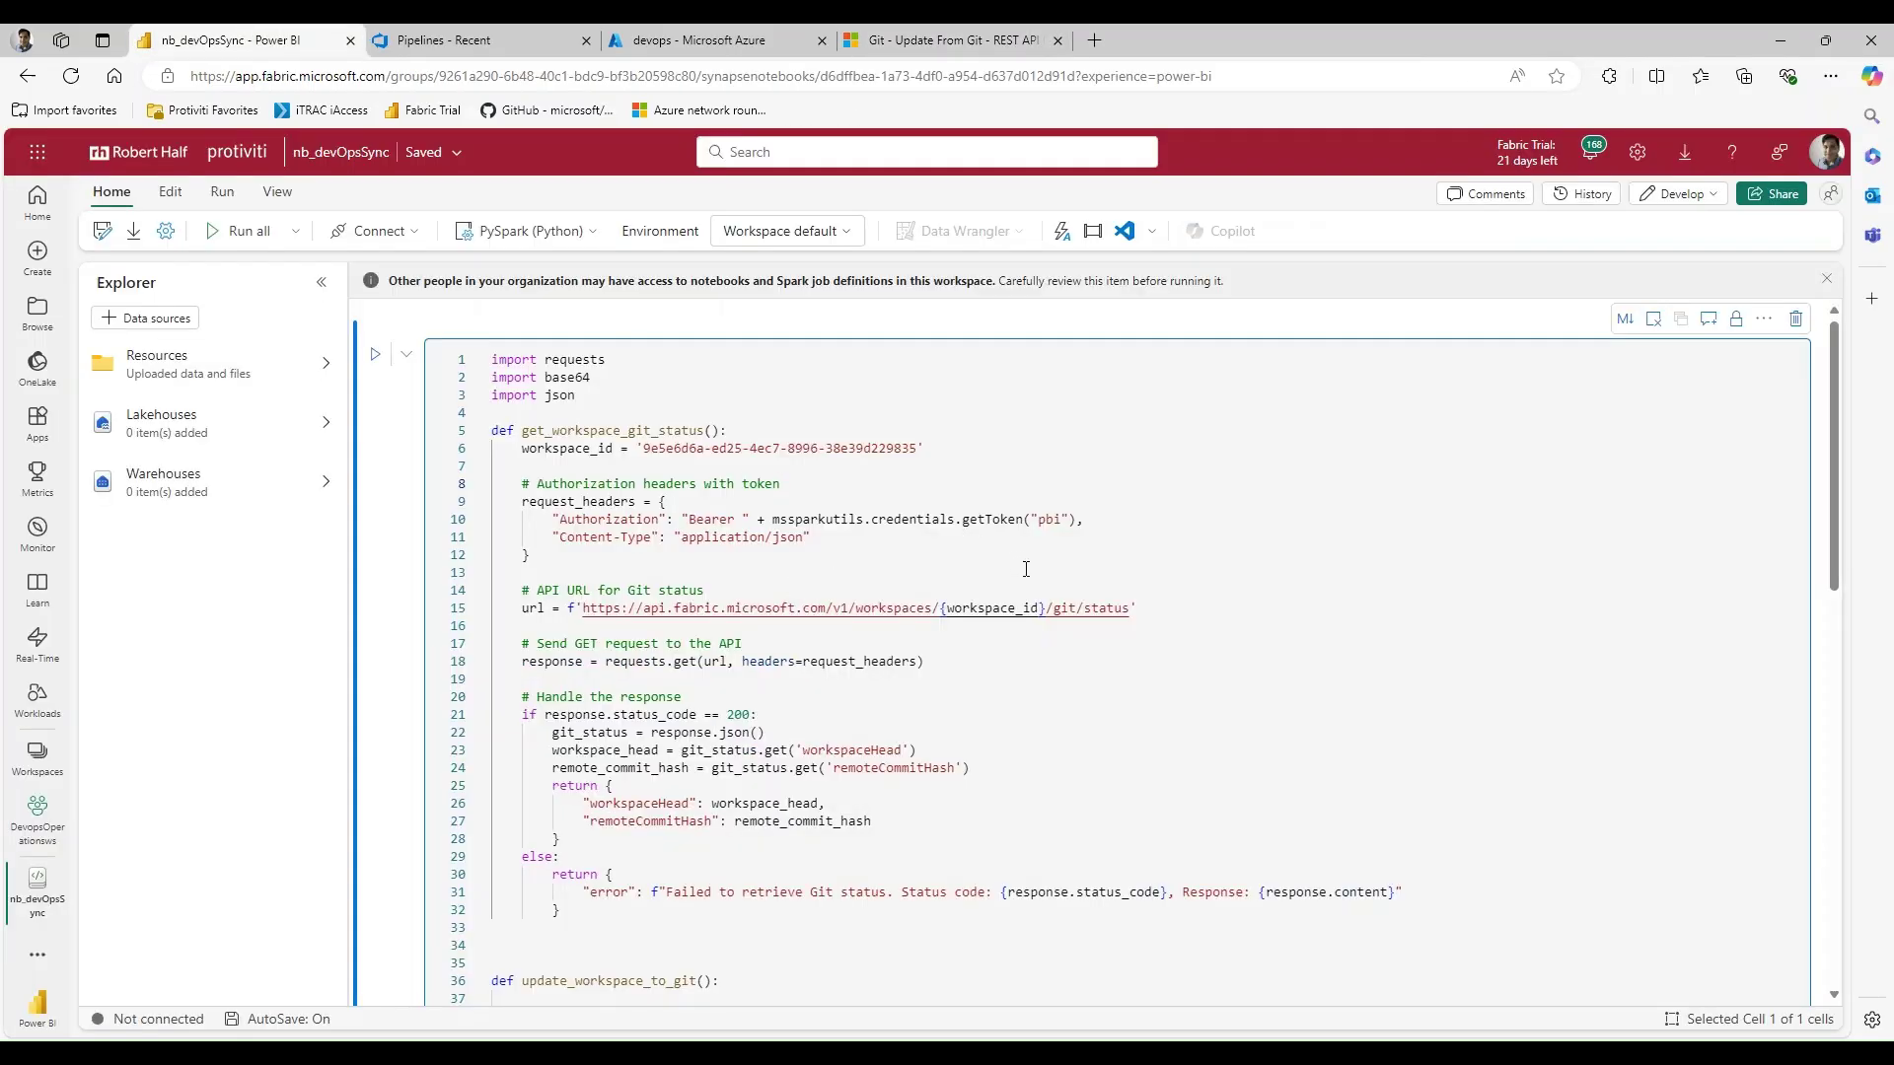
pyautogui.click(850, 487)
pyautogui.moveTo(951, 451); pyautogui.dragTo(526, 452)
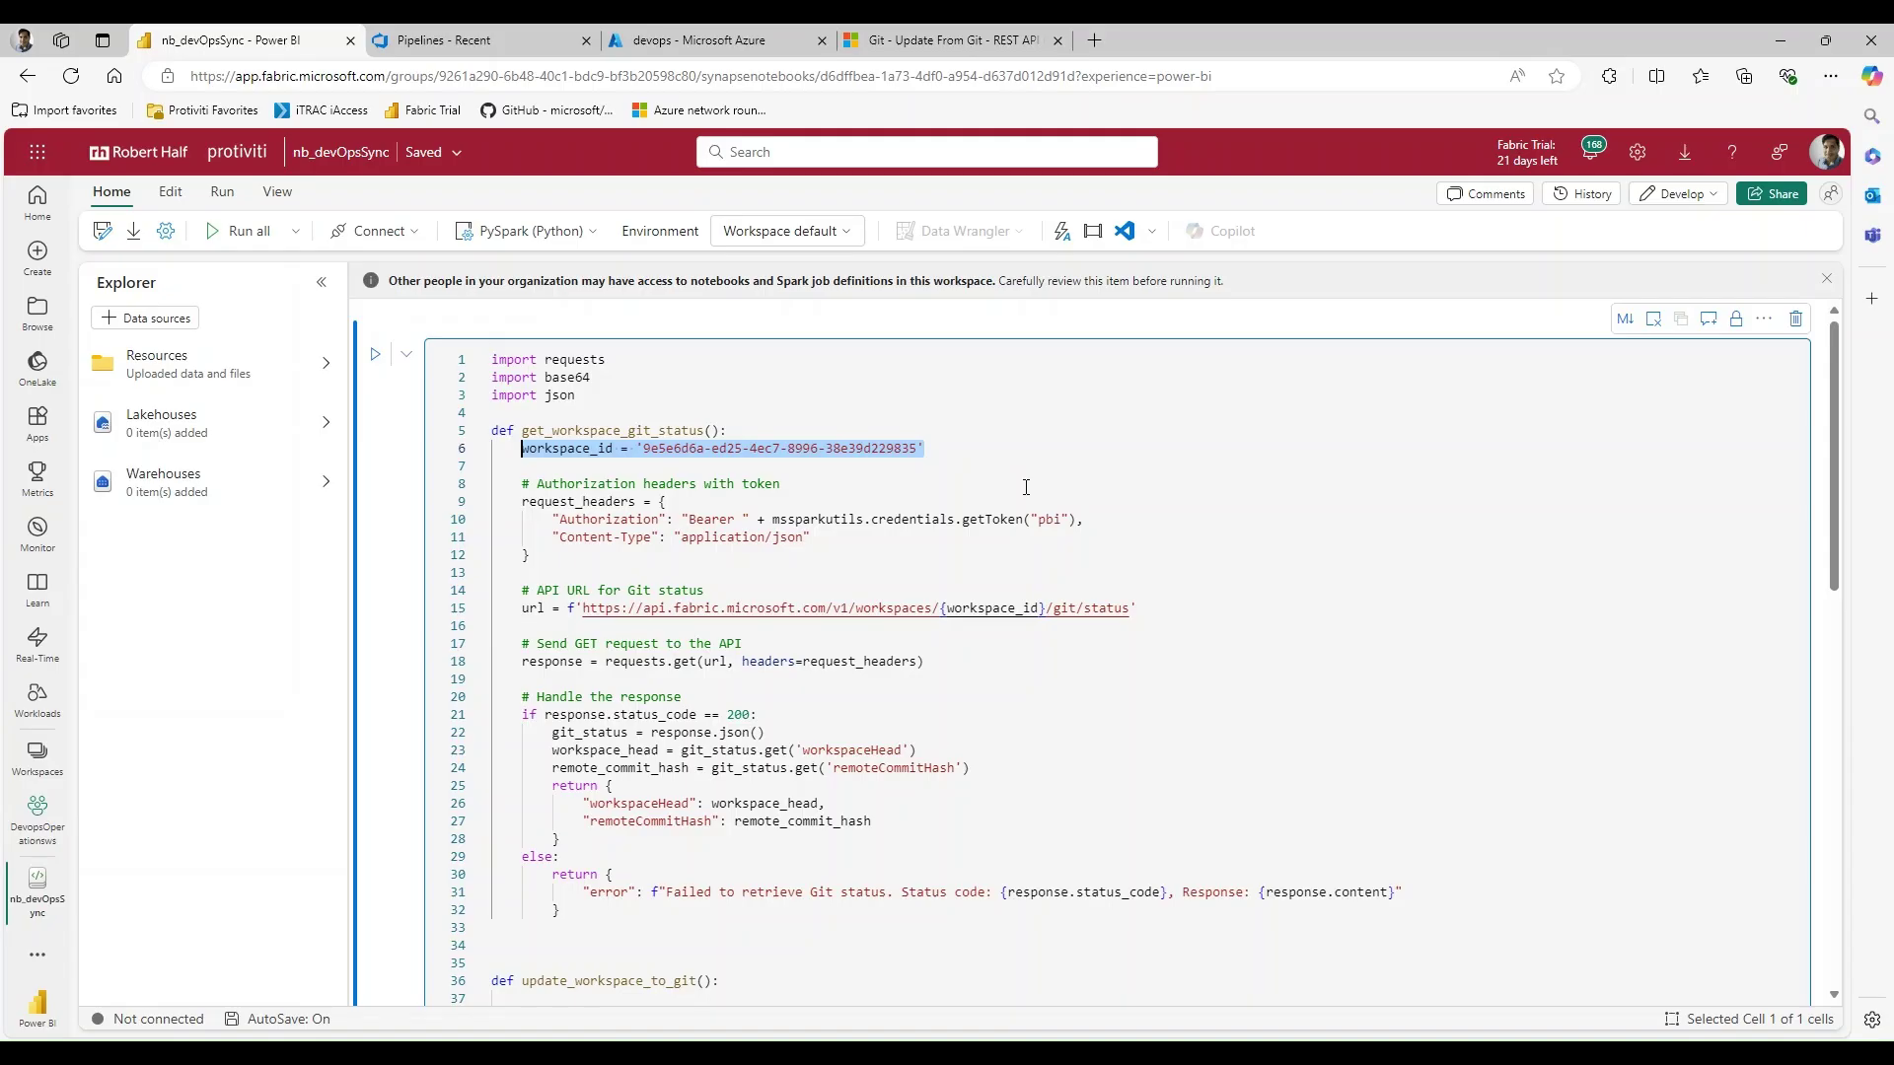
pyautogui.scroll(-1, 1031, 489)
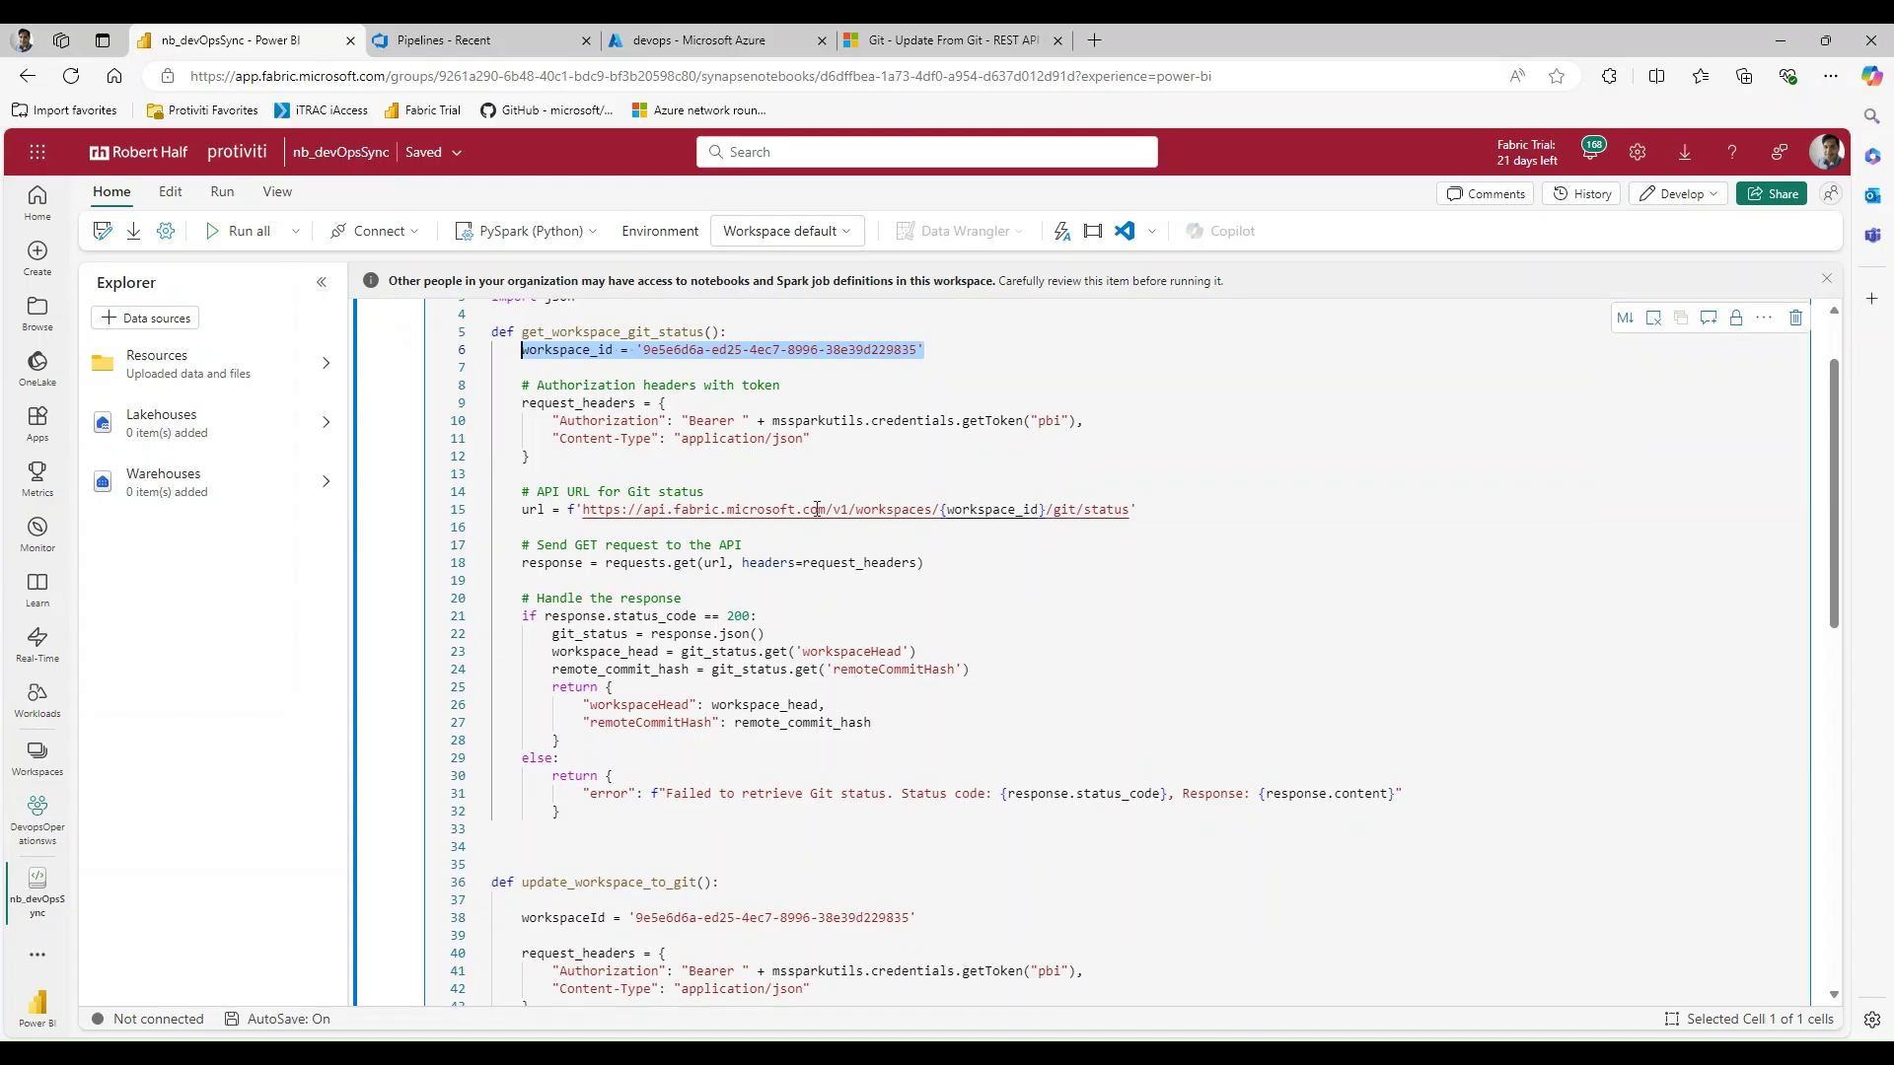
pyautogui.moveTo(524, 473); pyautogui.dragTo(704, 492)
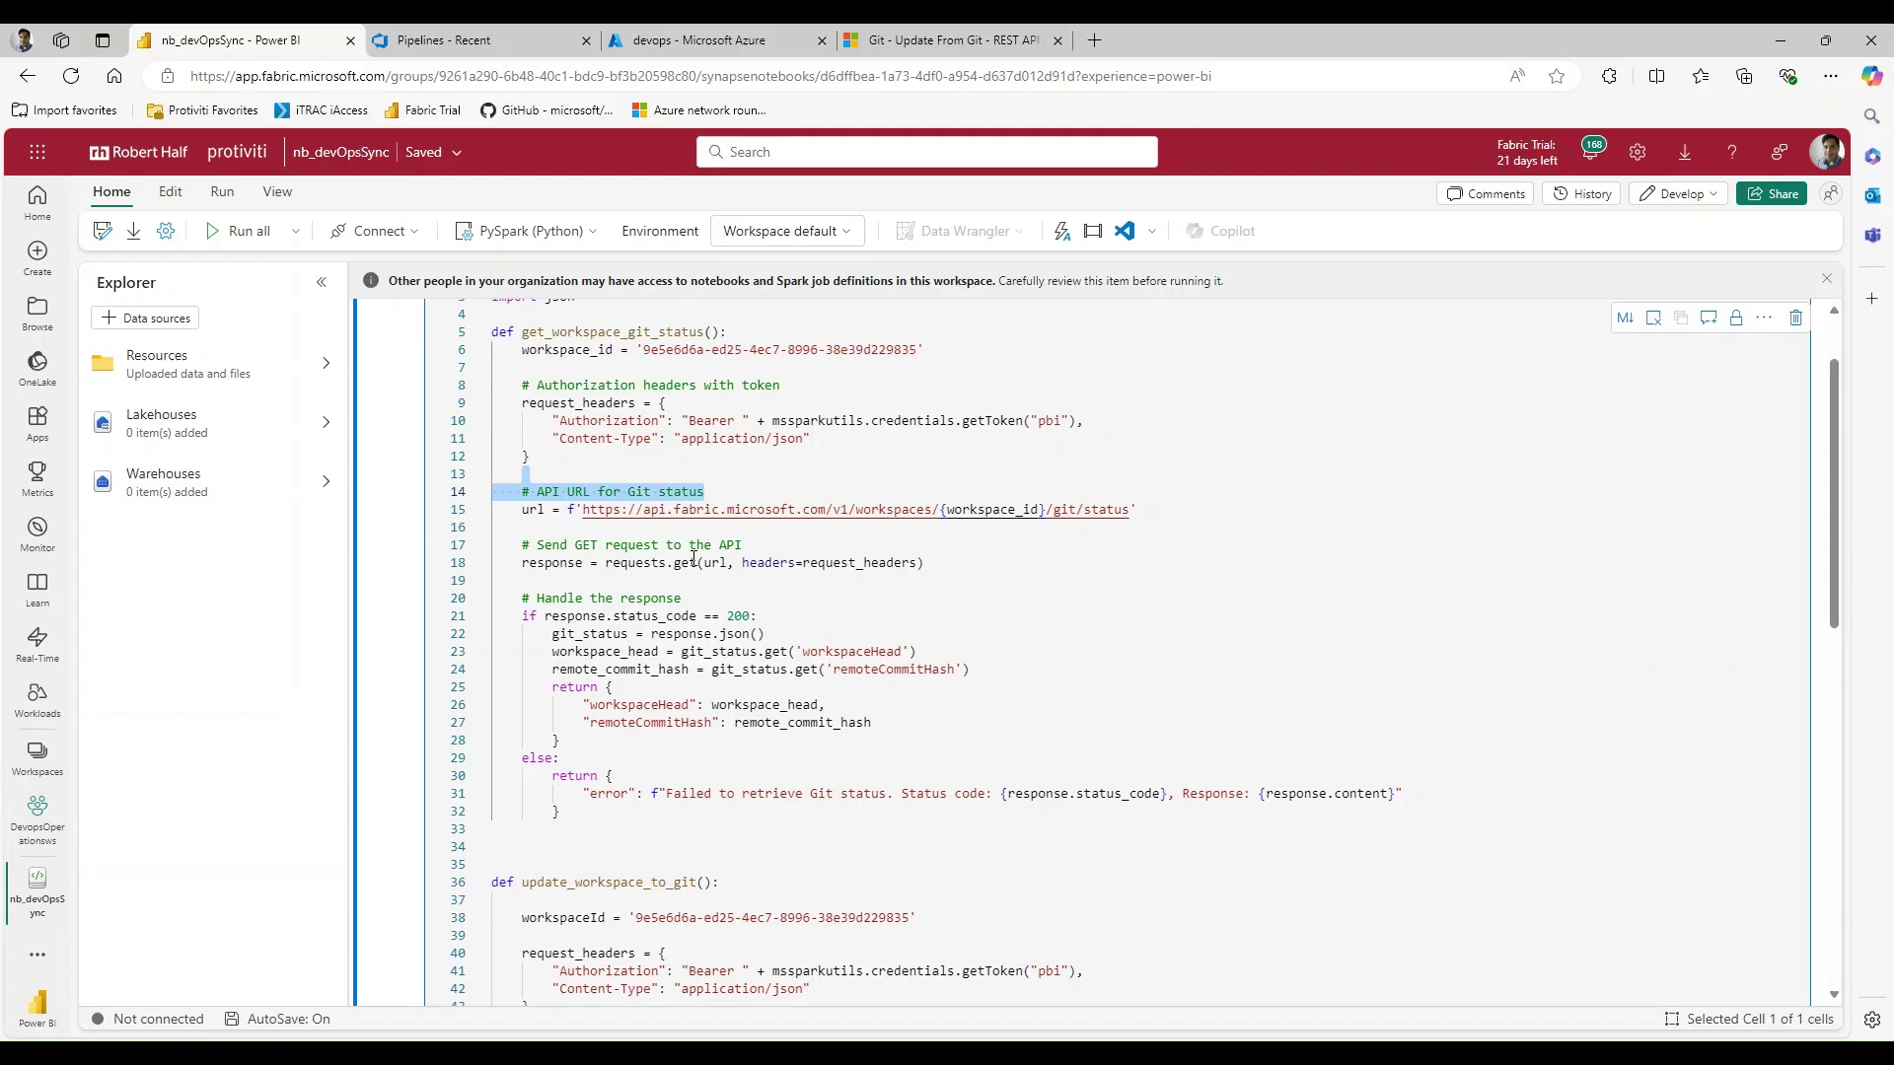
pyautogui.click(640, 576)
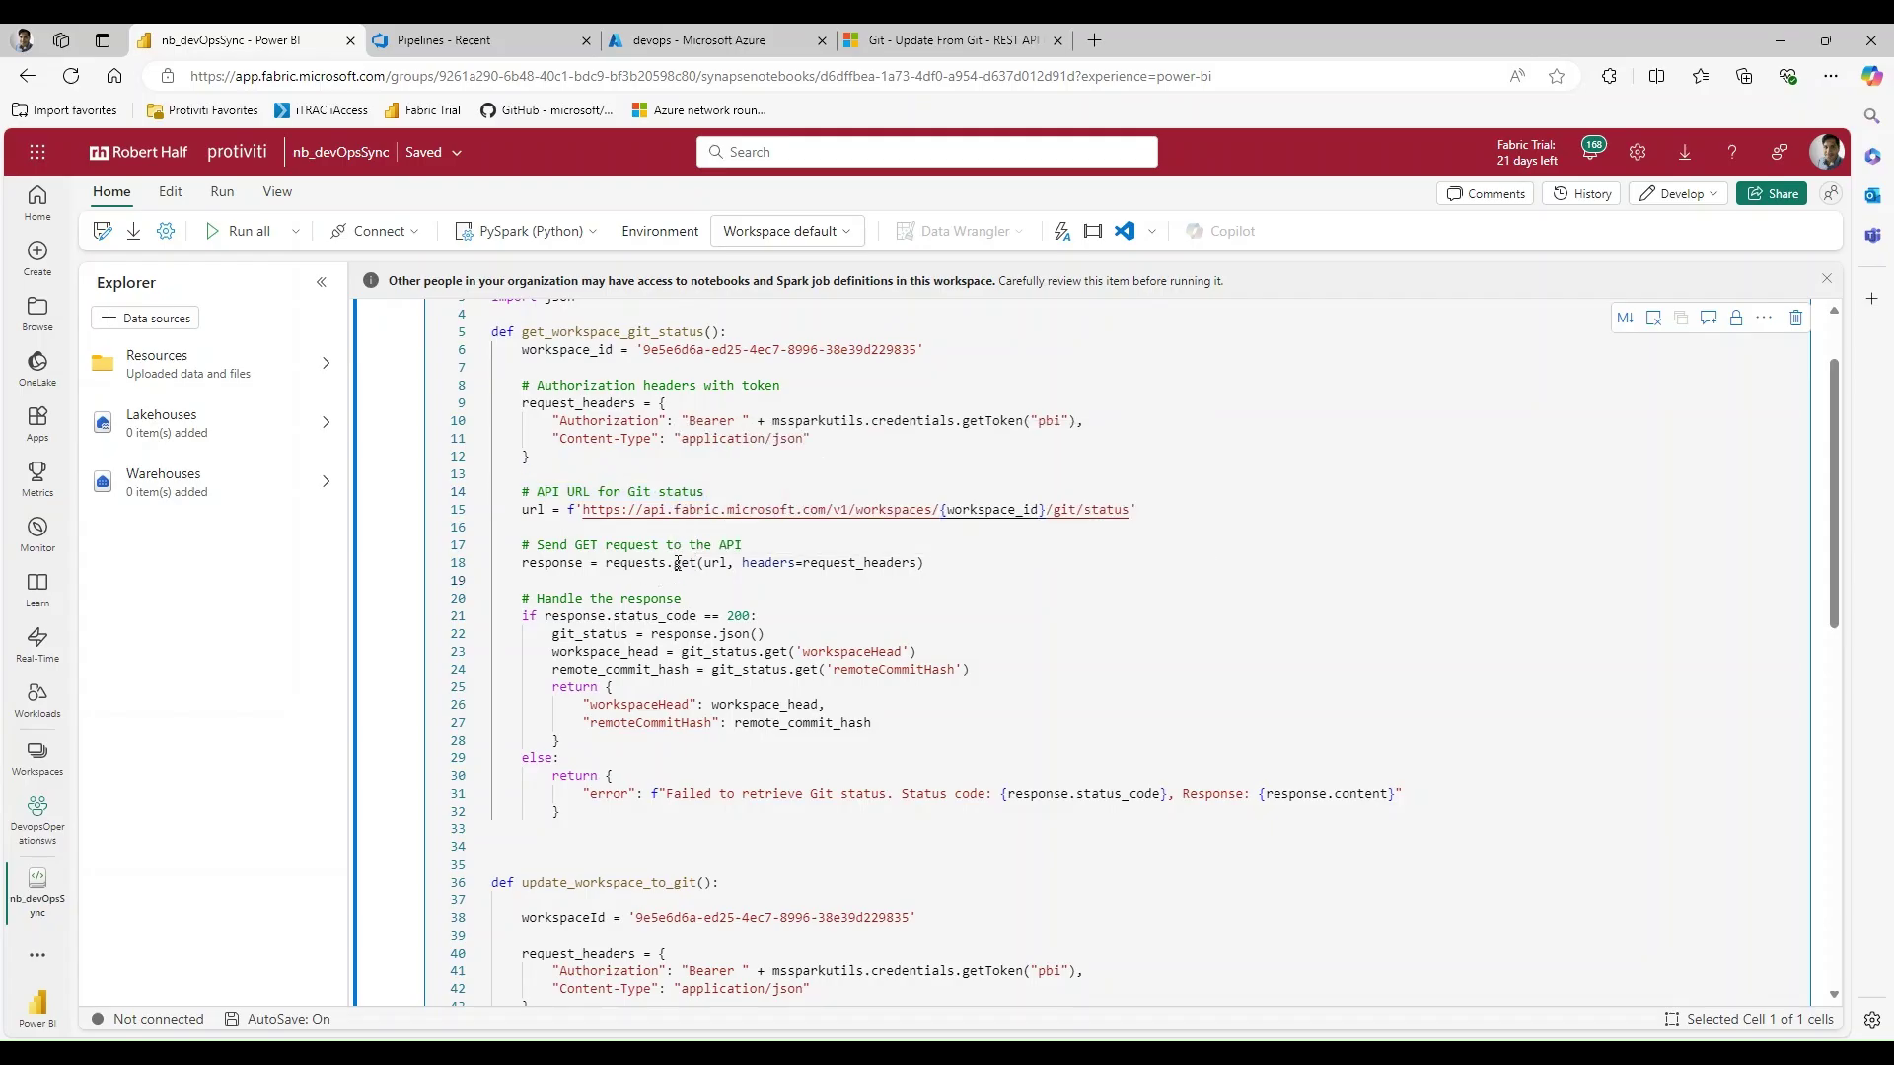
# - Walk through the GET request call and the return block with remote_commit_hash
pyautogui.moveTo(675, 562); pyautogui.dragTo(927, 563)
pyautogui.click(748, 596)
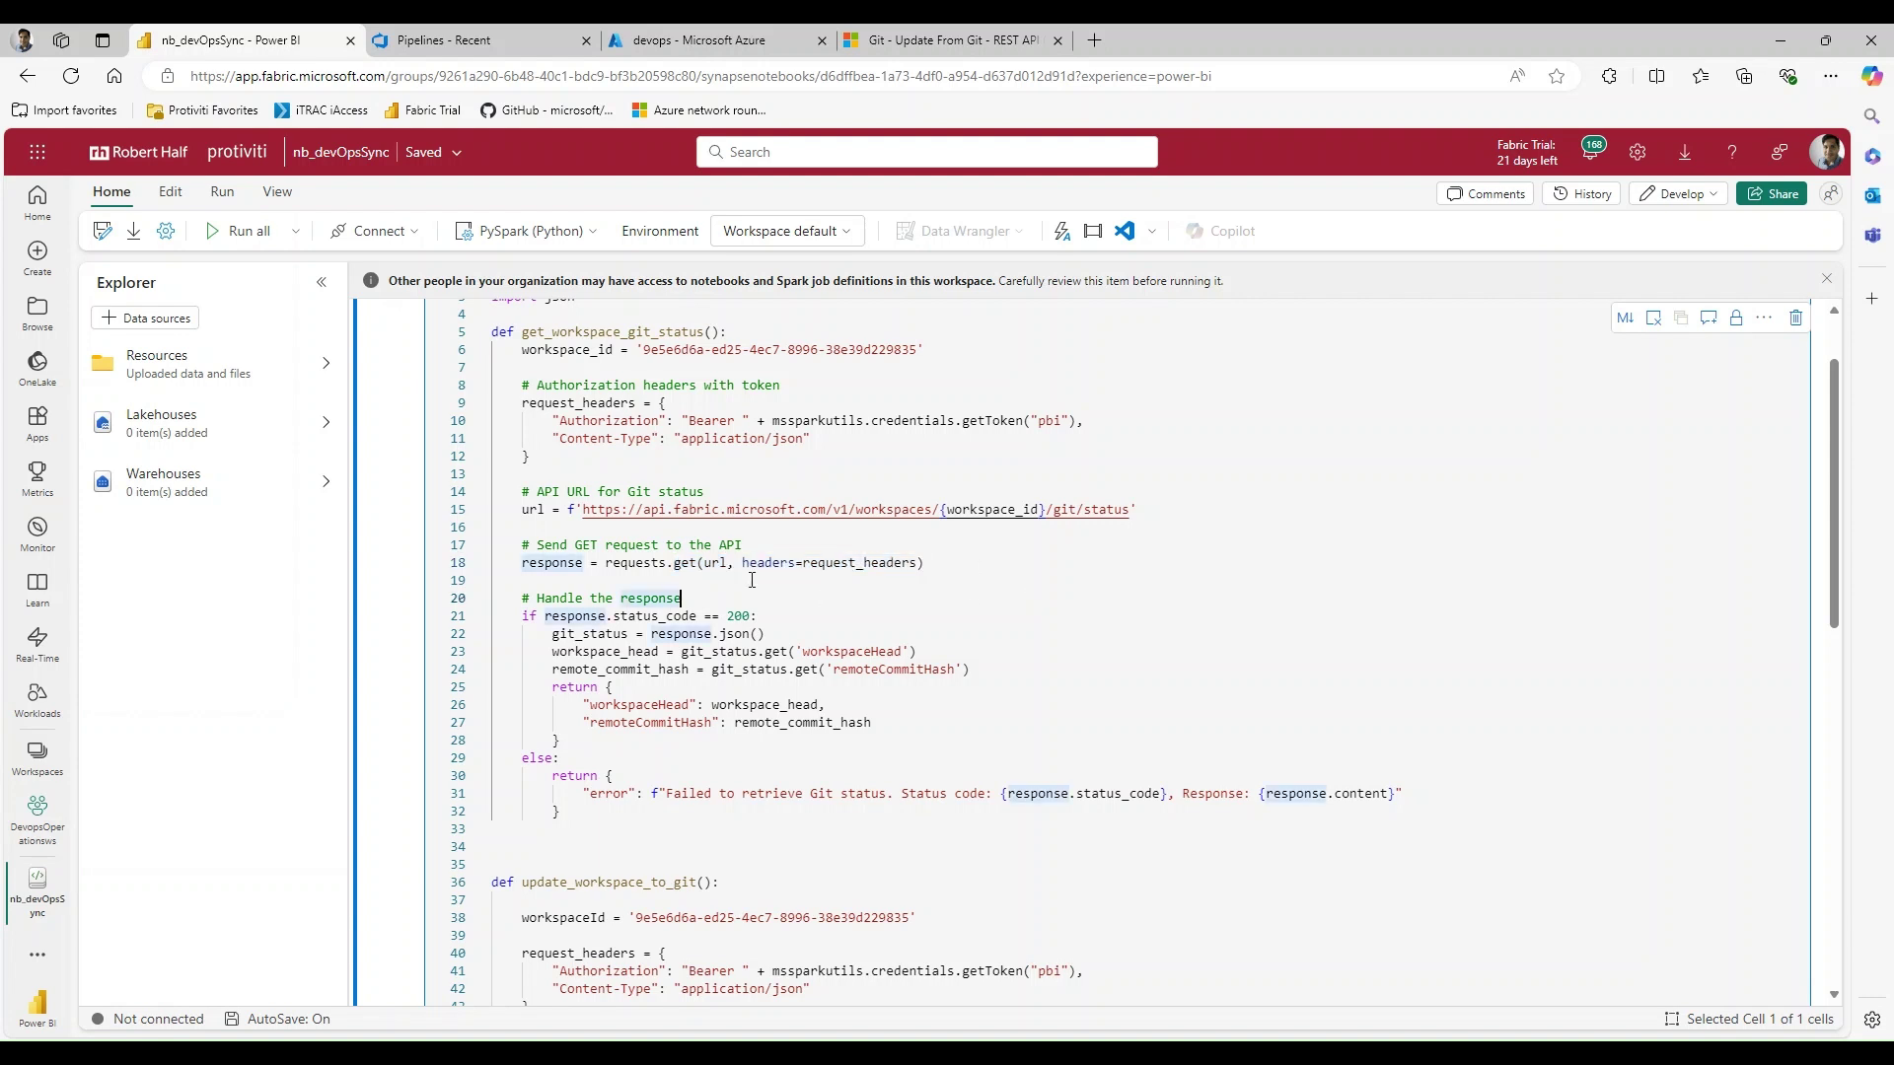
pyautogui.moveTo(737, 563); pyautogui.dragTo(920, 562)
pyautogui.scroll(-2, 1019, 565)
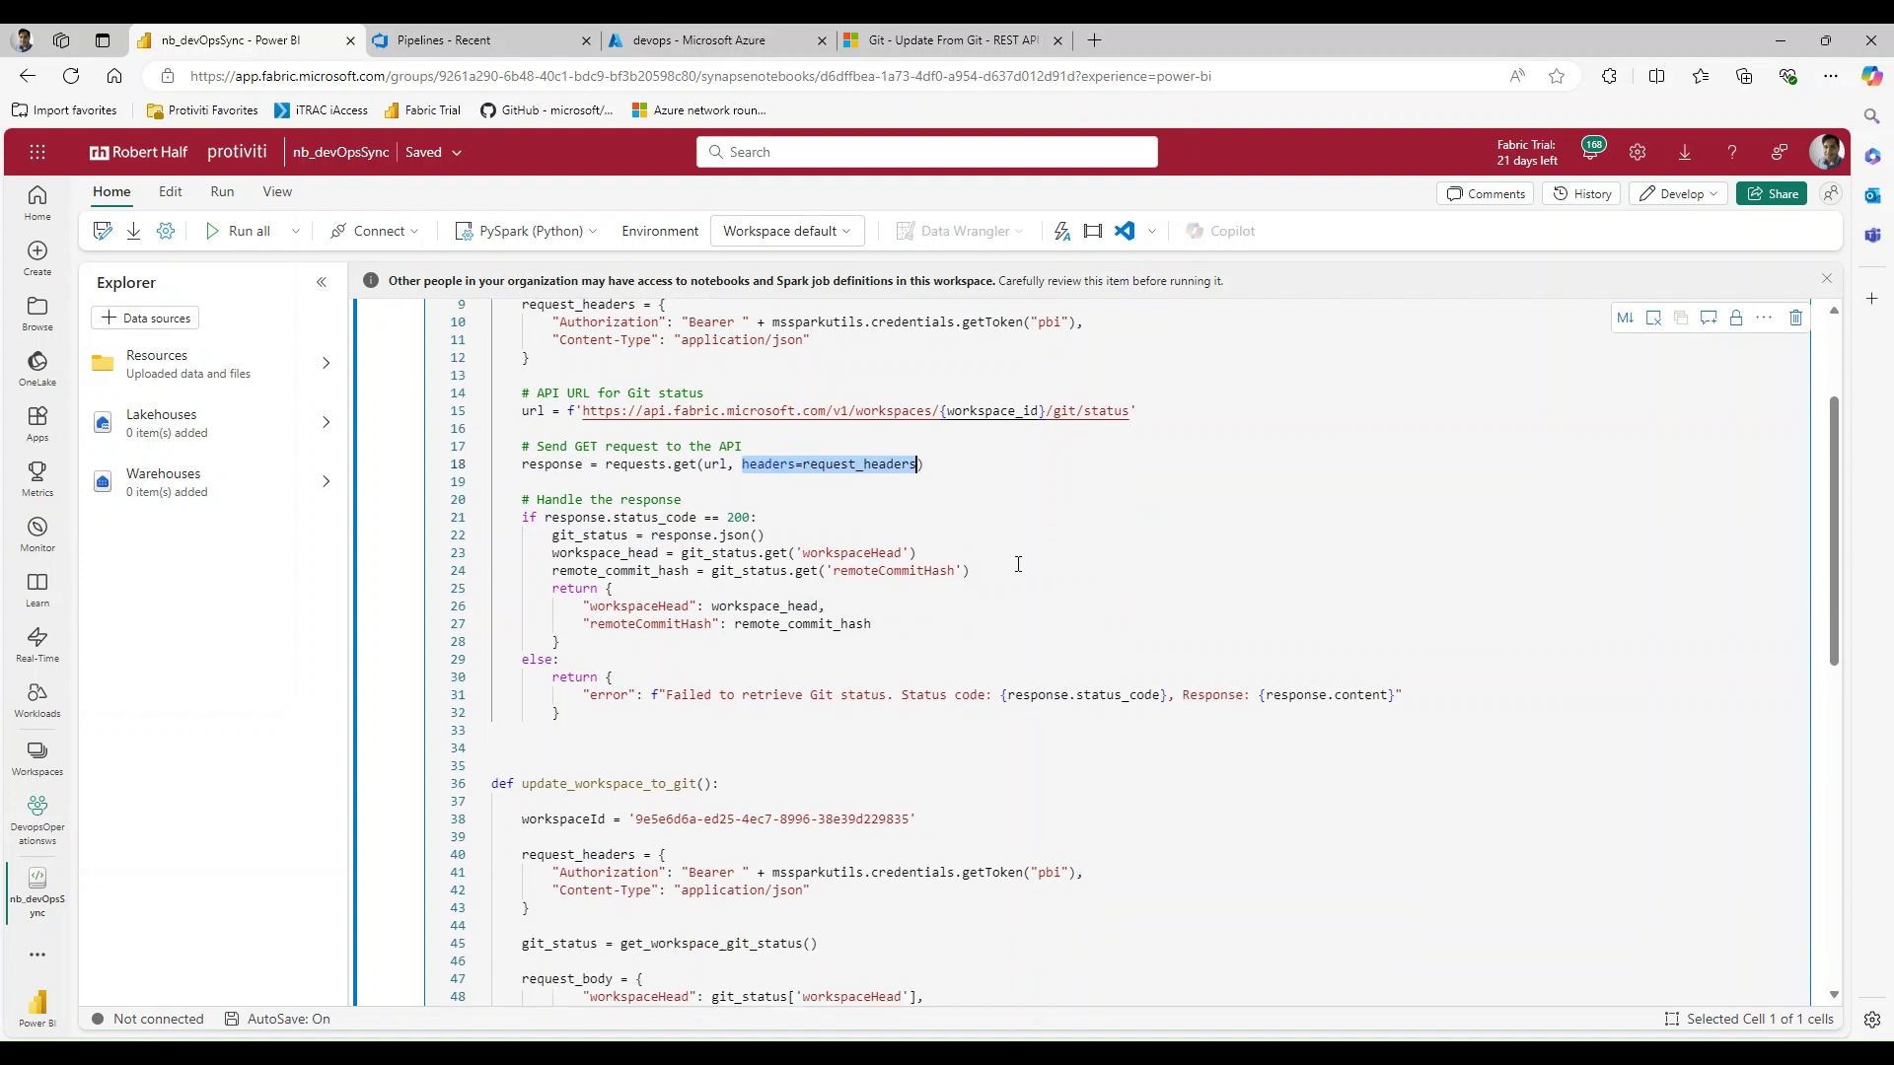
pyautogui.click(1029, 559)
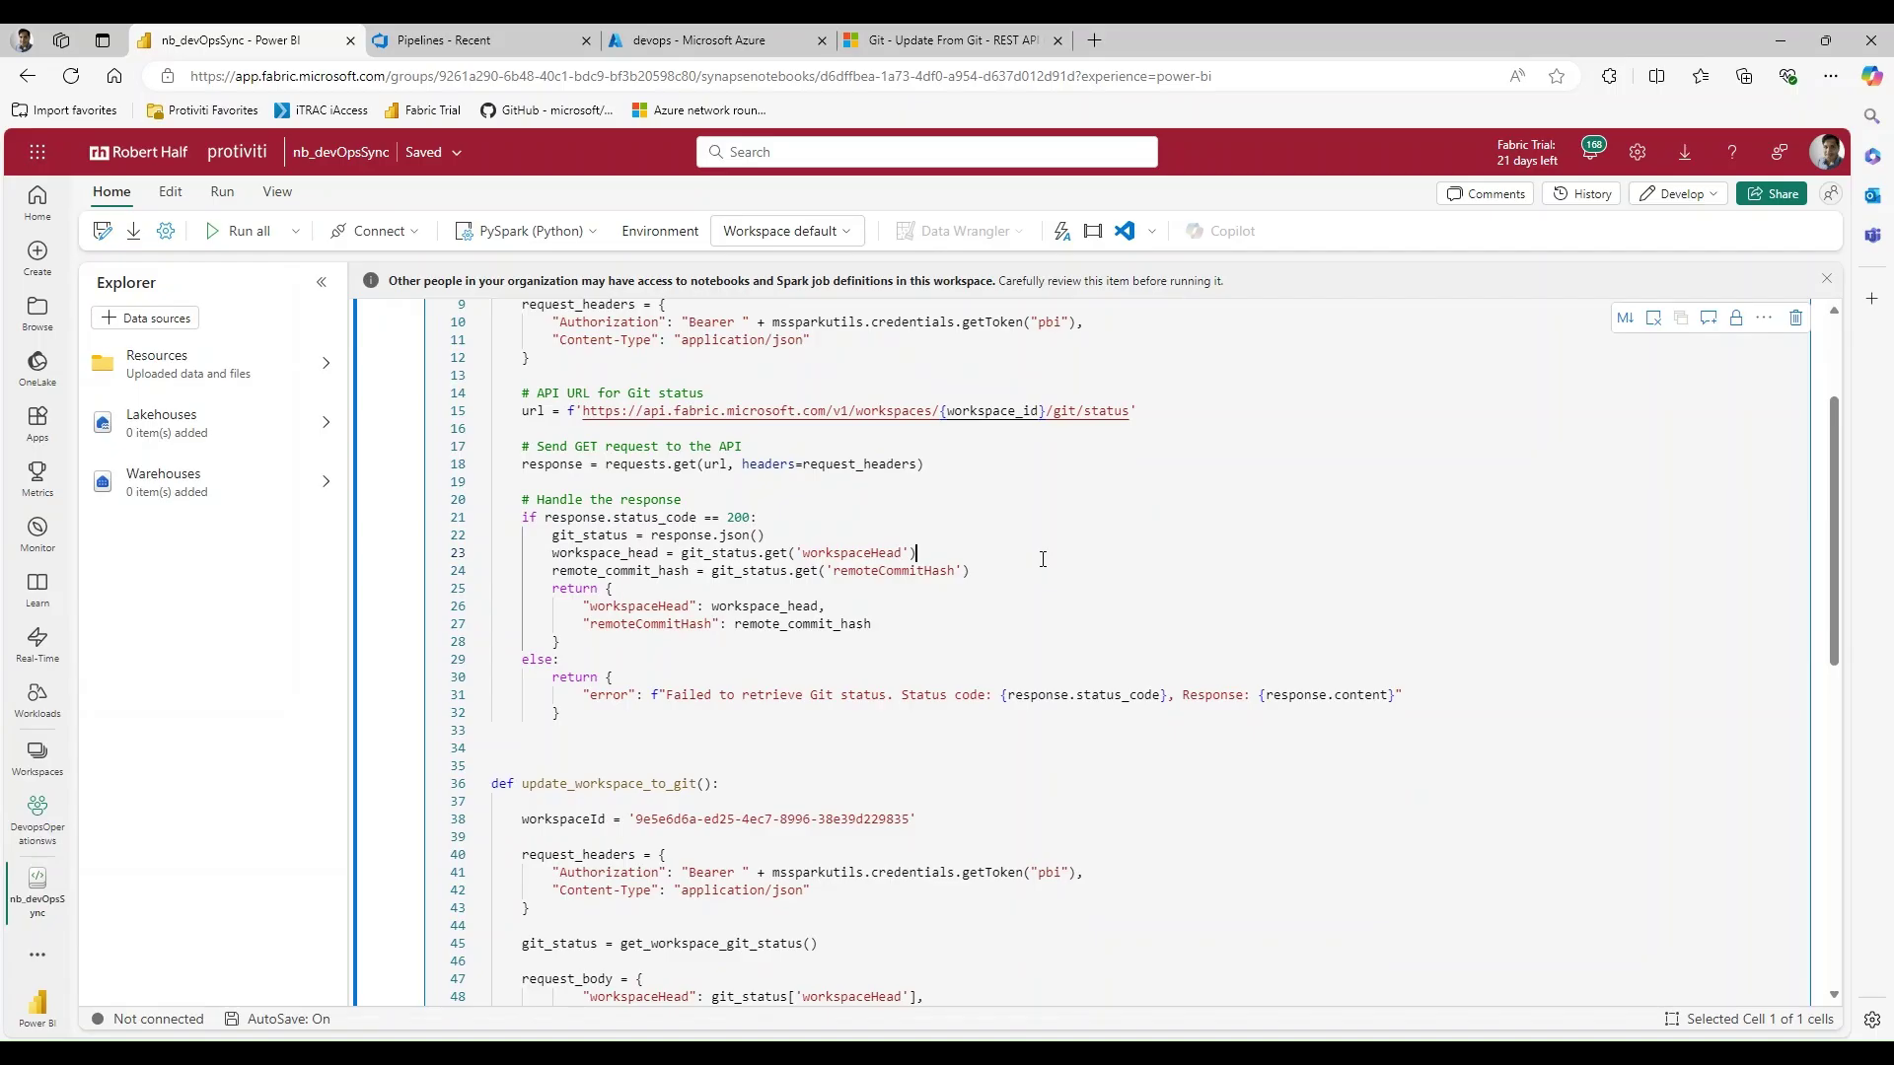
pyautogui.moveTo(917, 624); pyautogui.dragTo(482, 597)
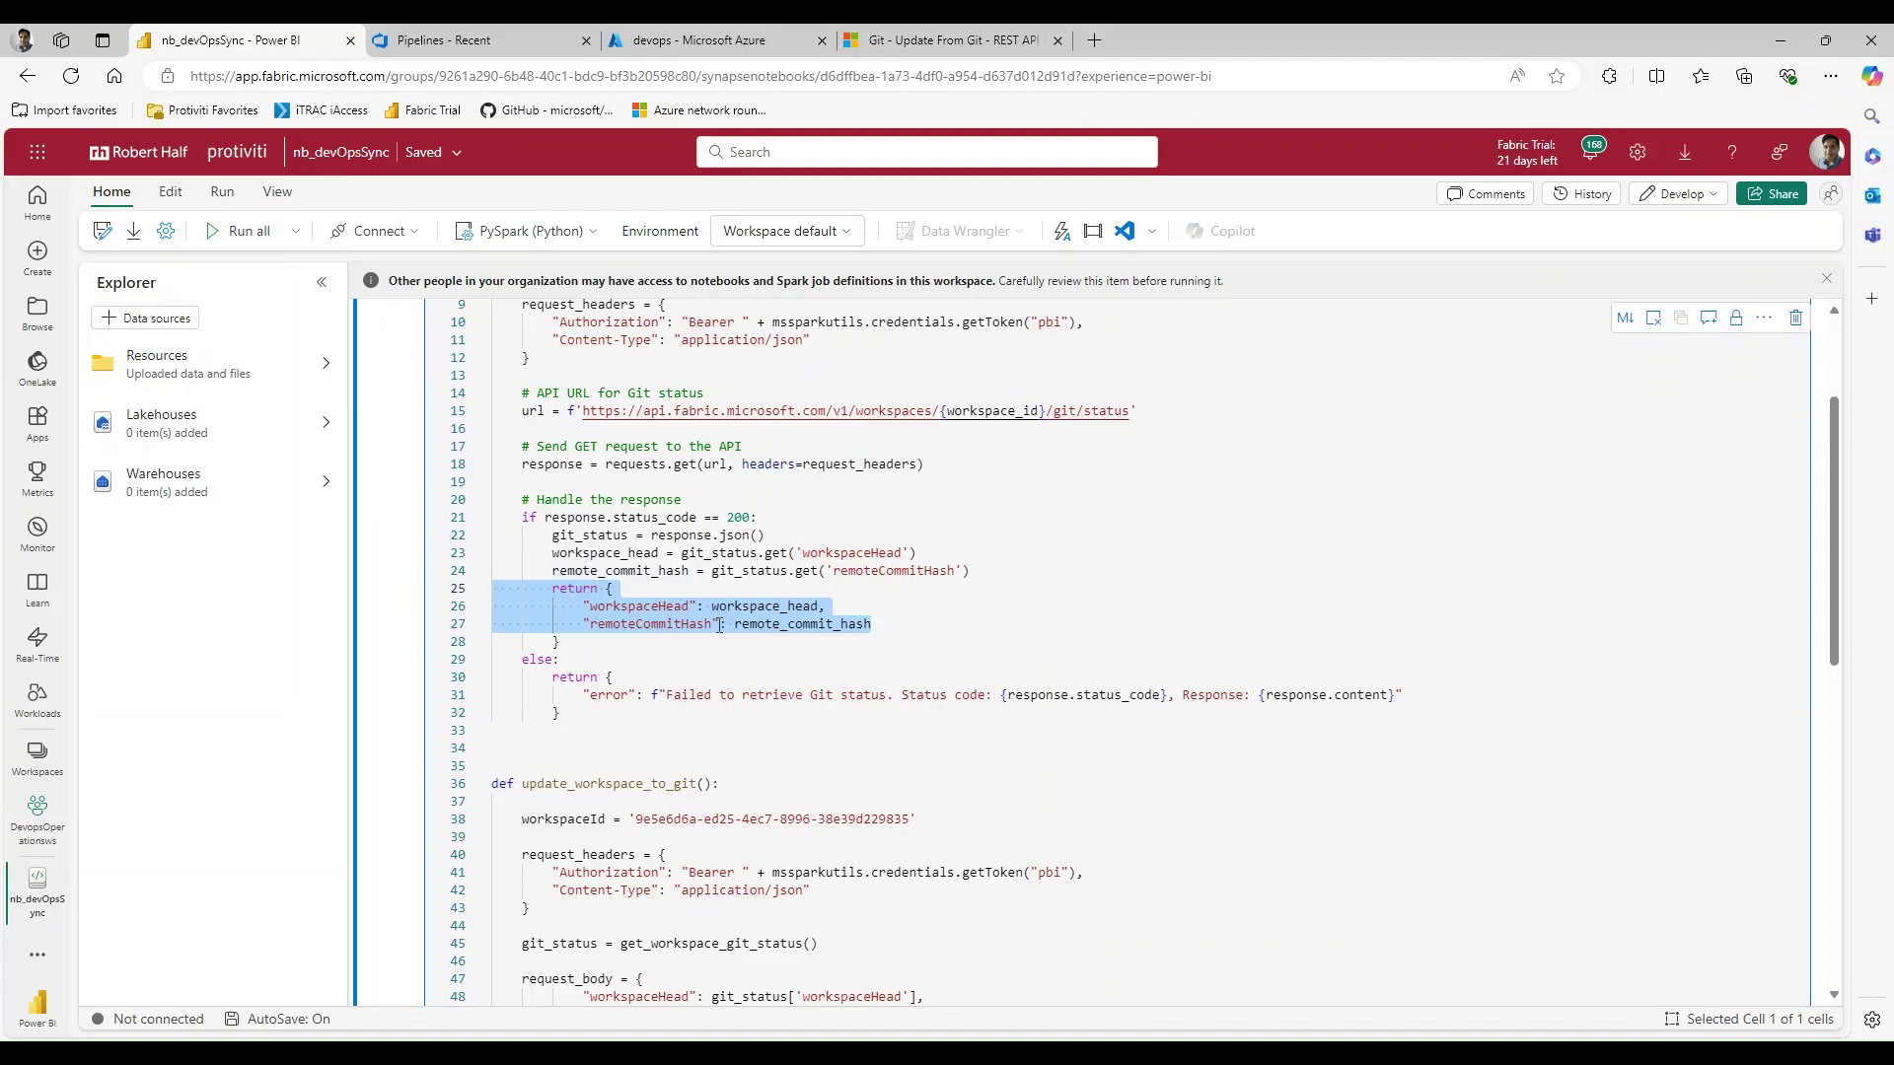
pyautogui.click(899, 615)
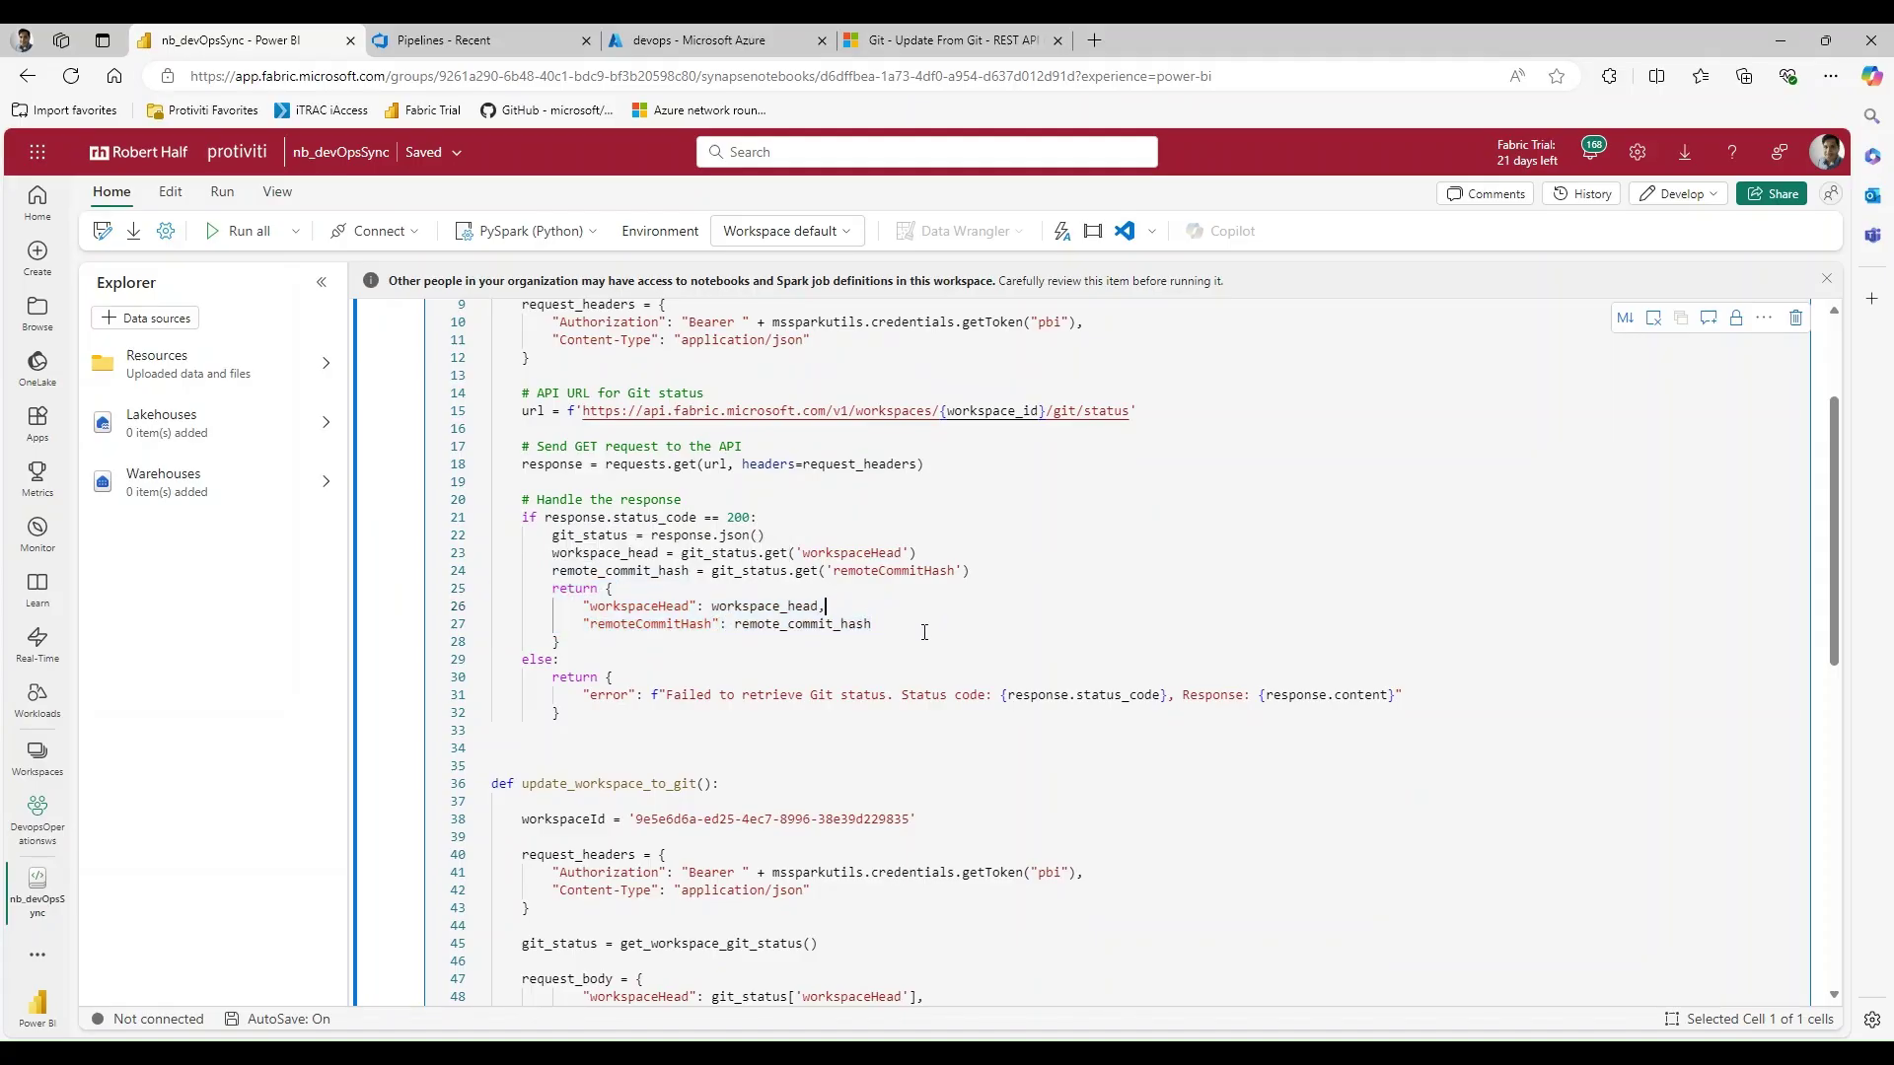
pyautogui.moveTo(871, 625); pyautogui.dragTo(491, 589)
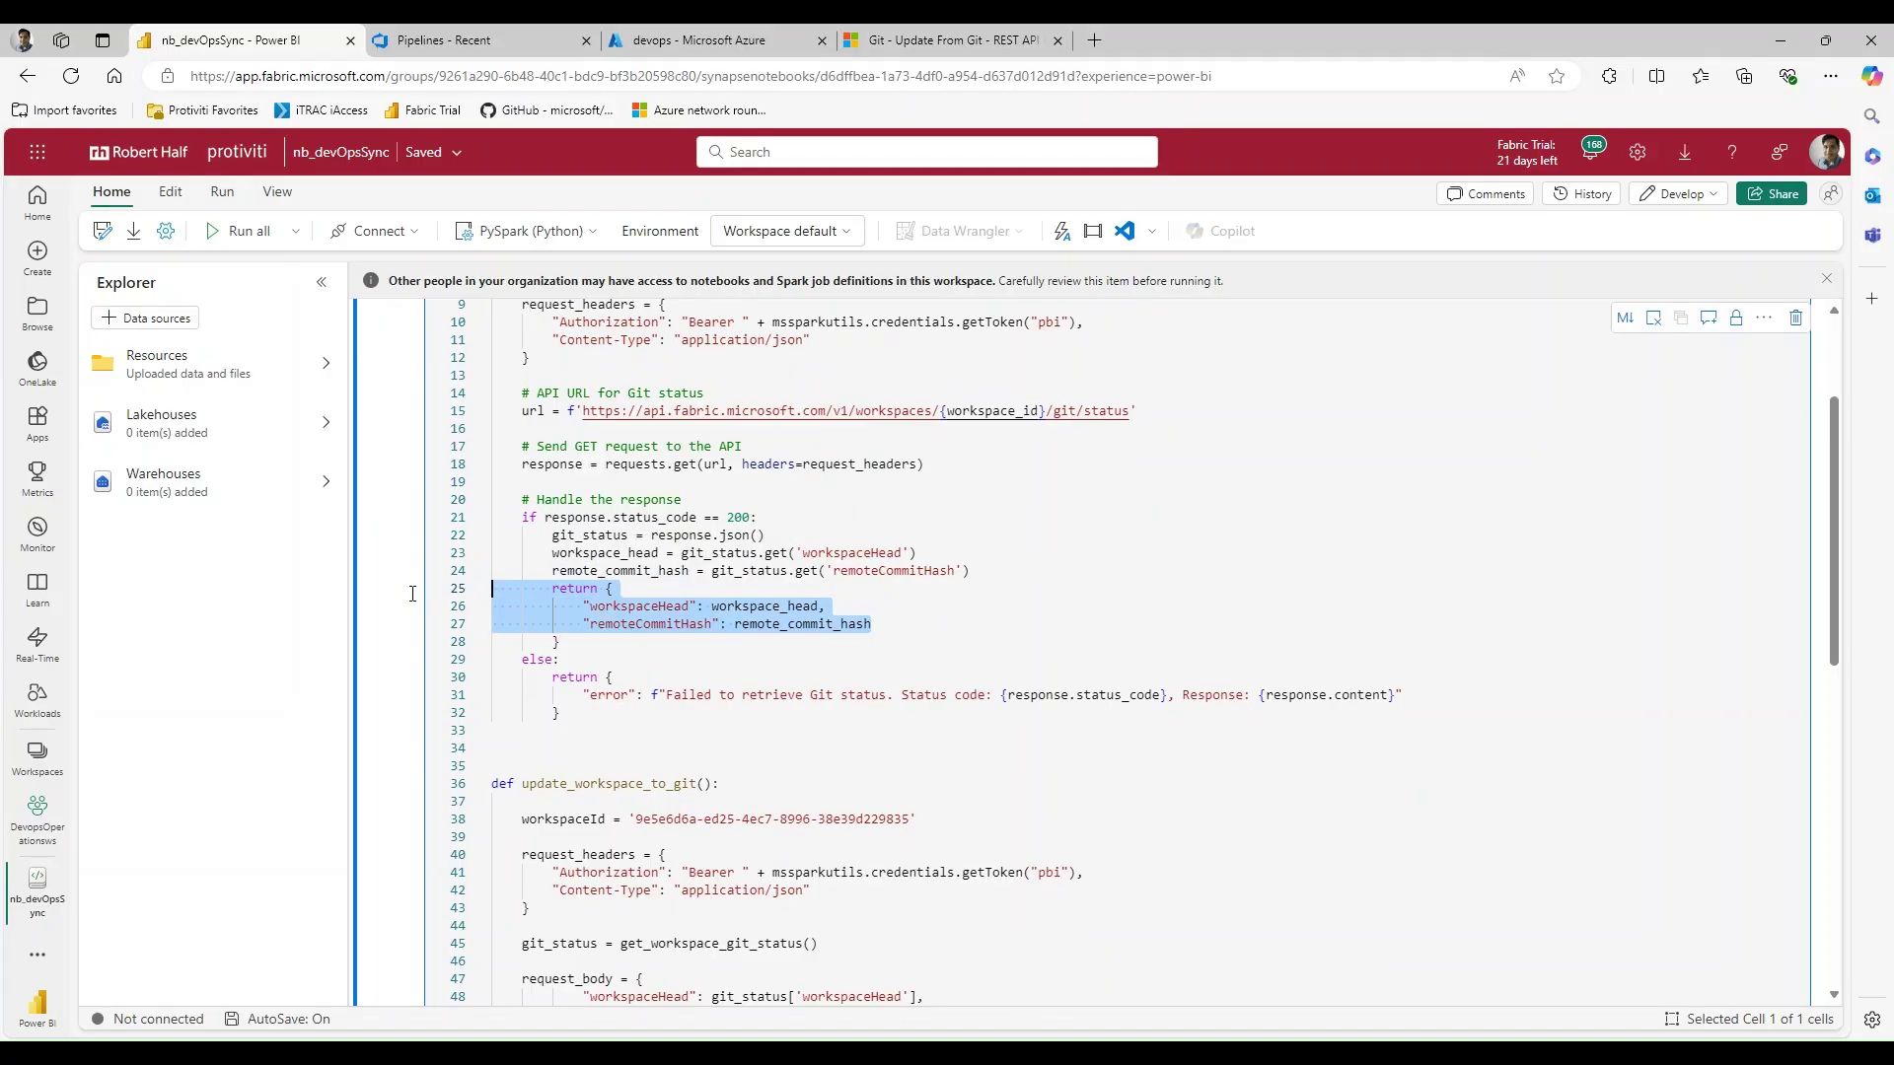
pyautogui.click(911, 629)
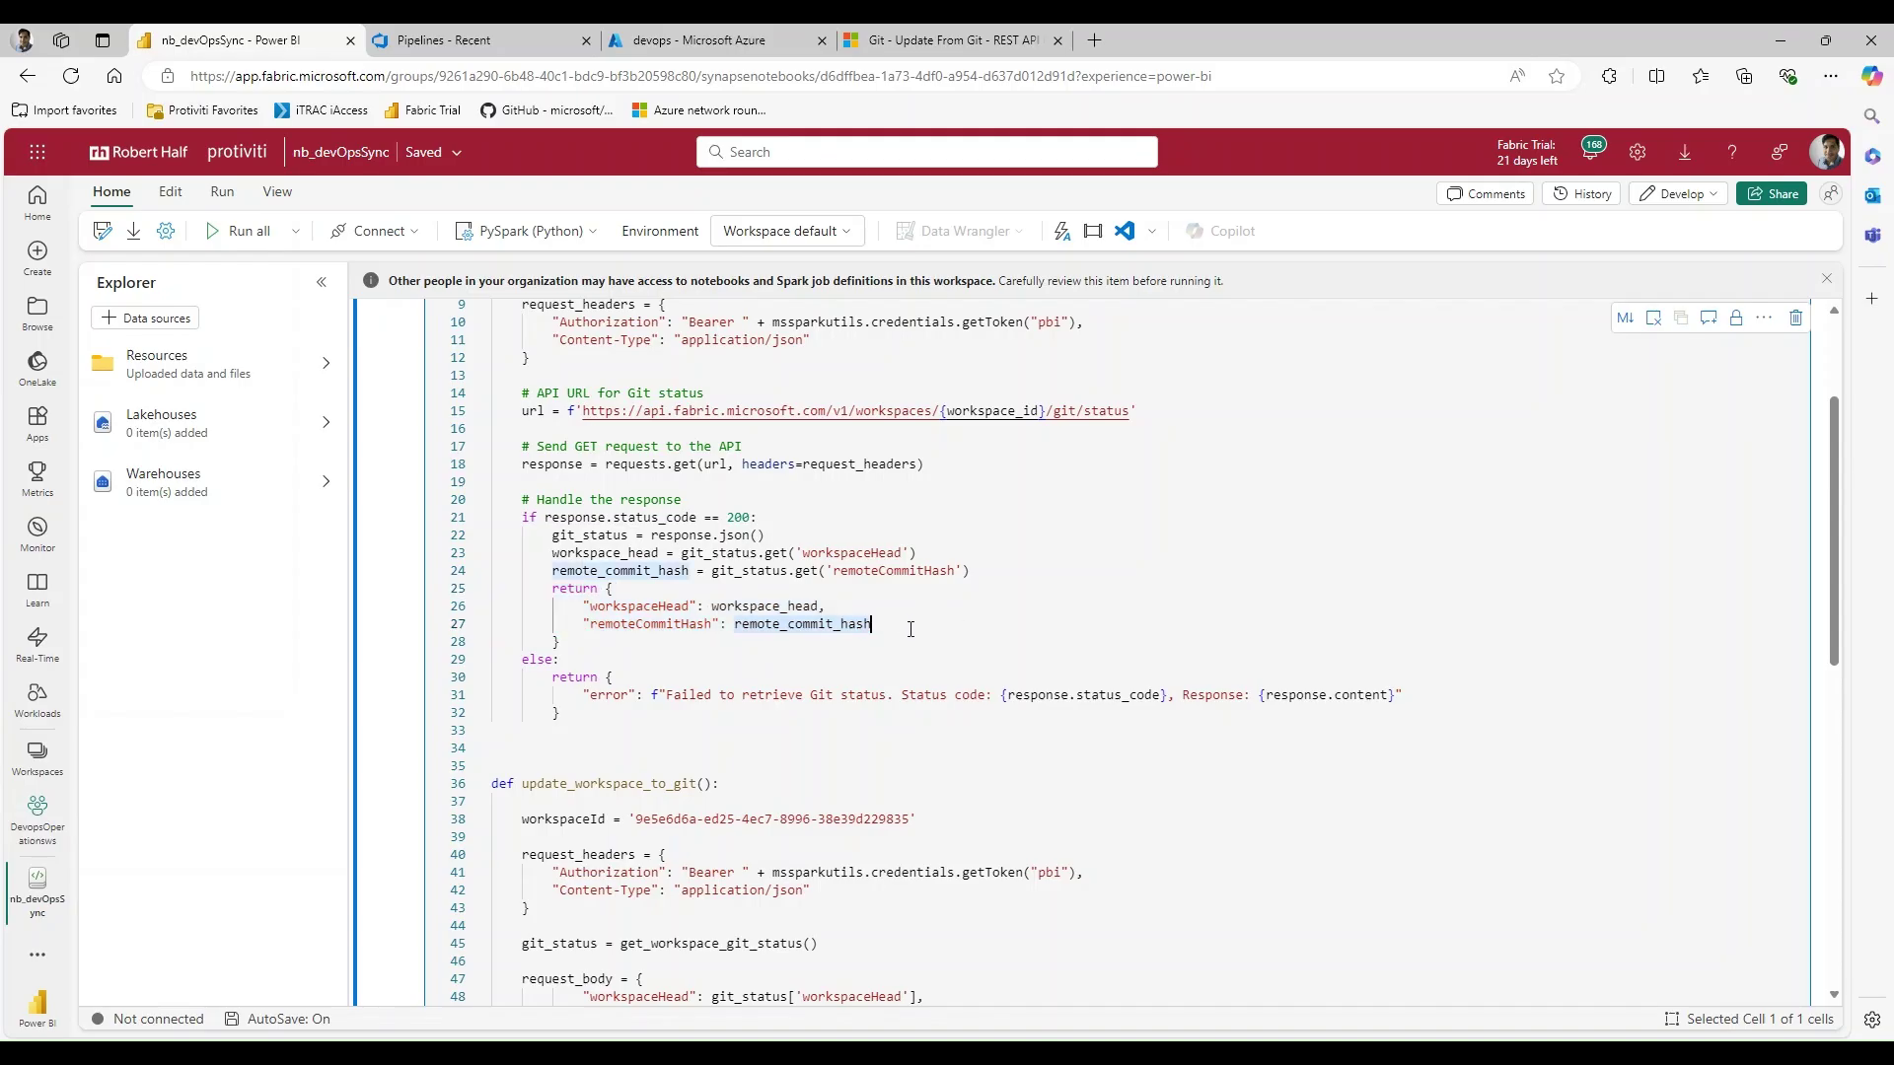
pyautogui.scroll(-1, 910, 630)
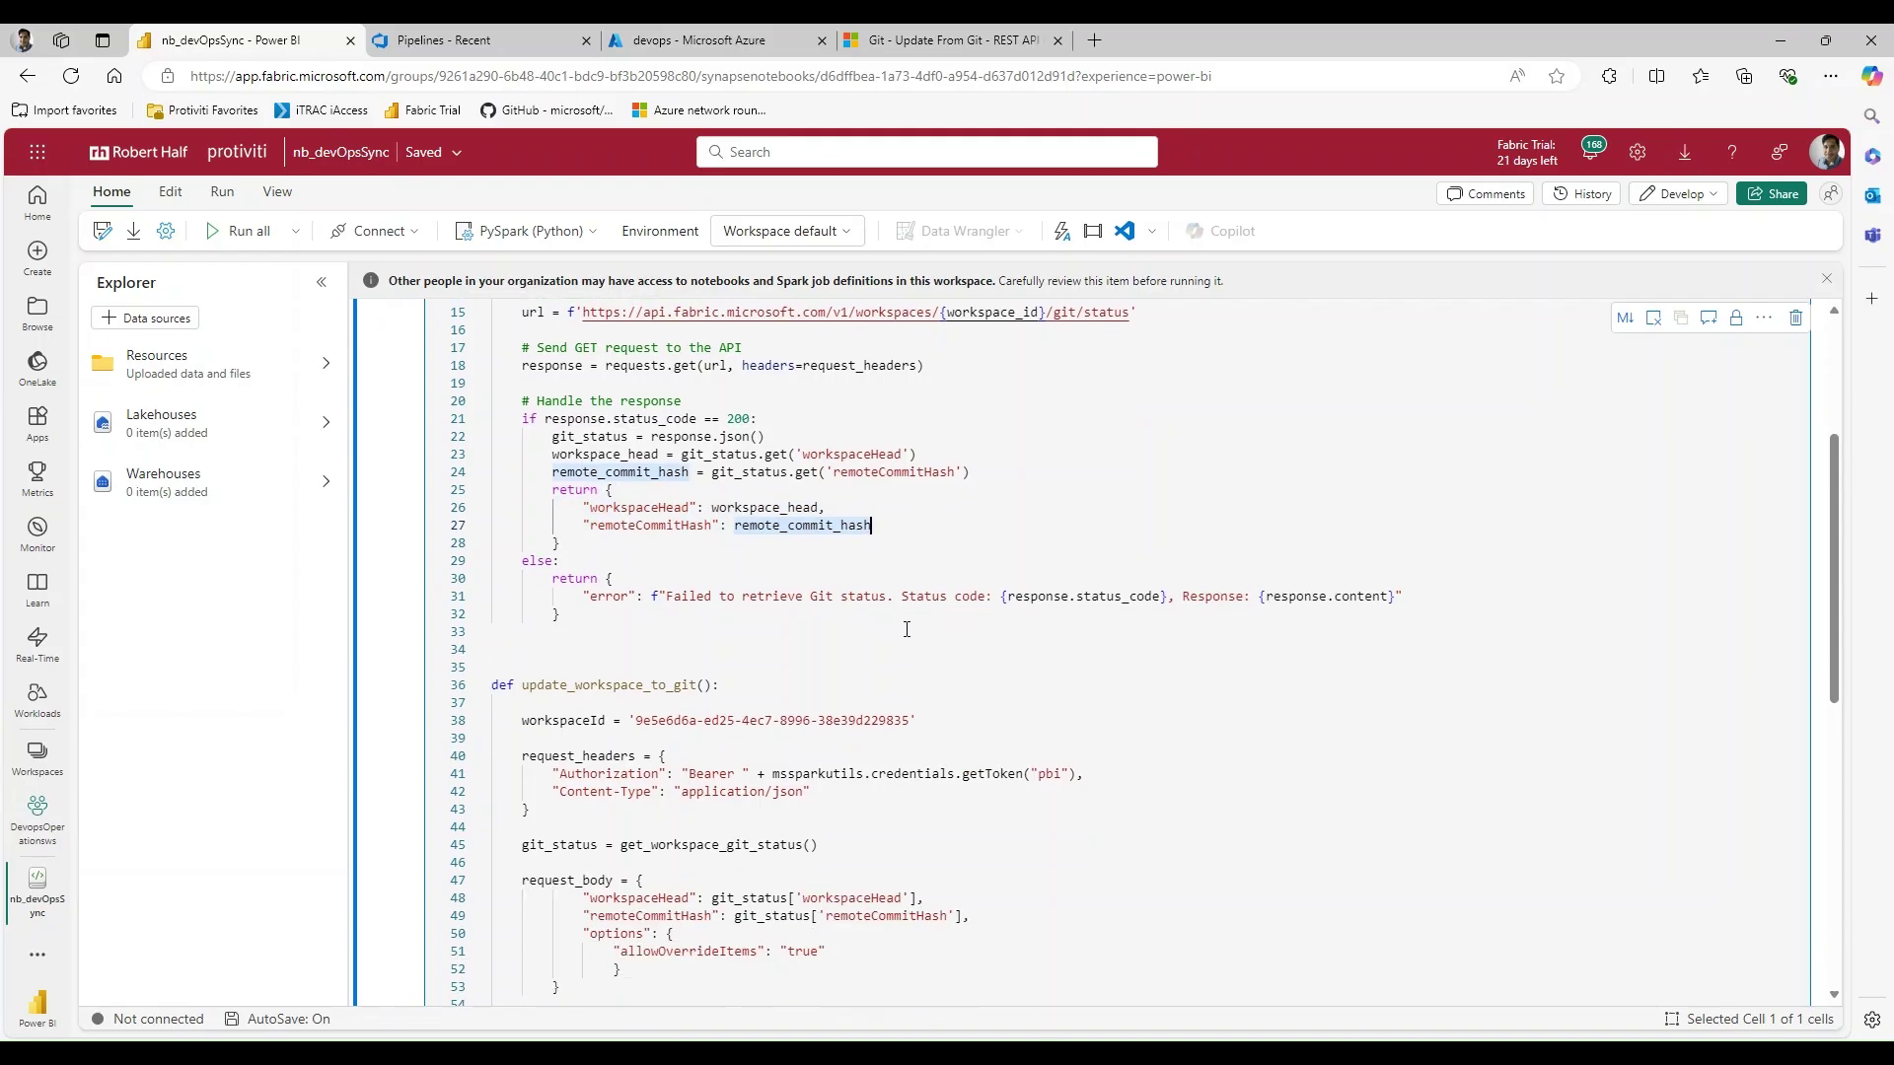
pyautogui.scroll(-1, 904, 622)
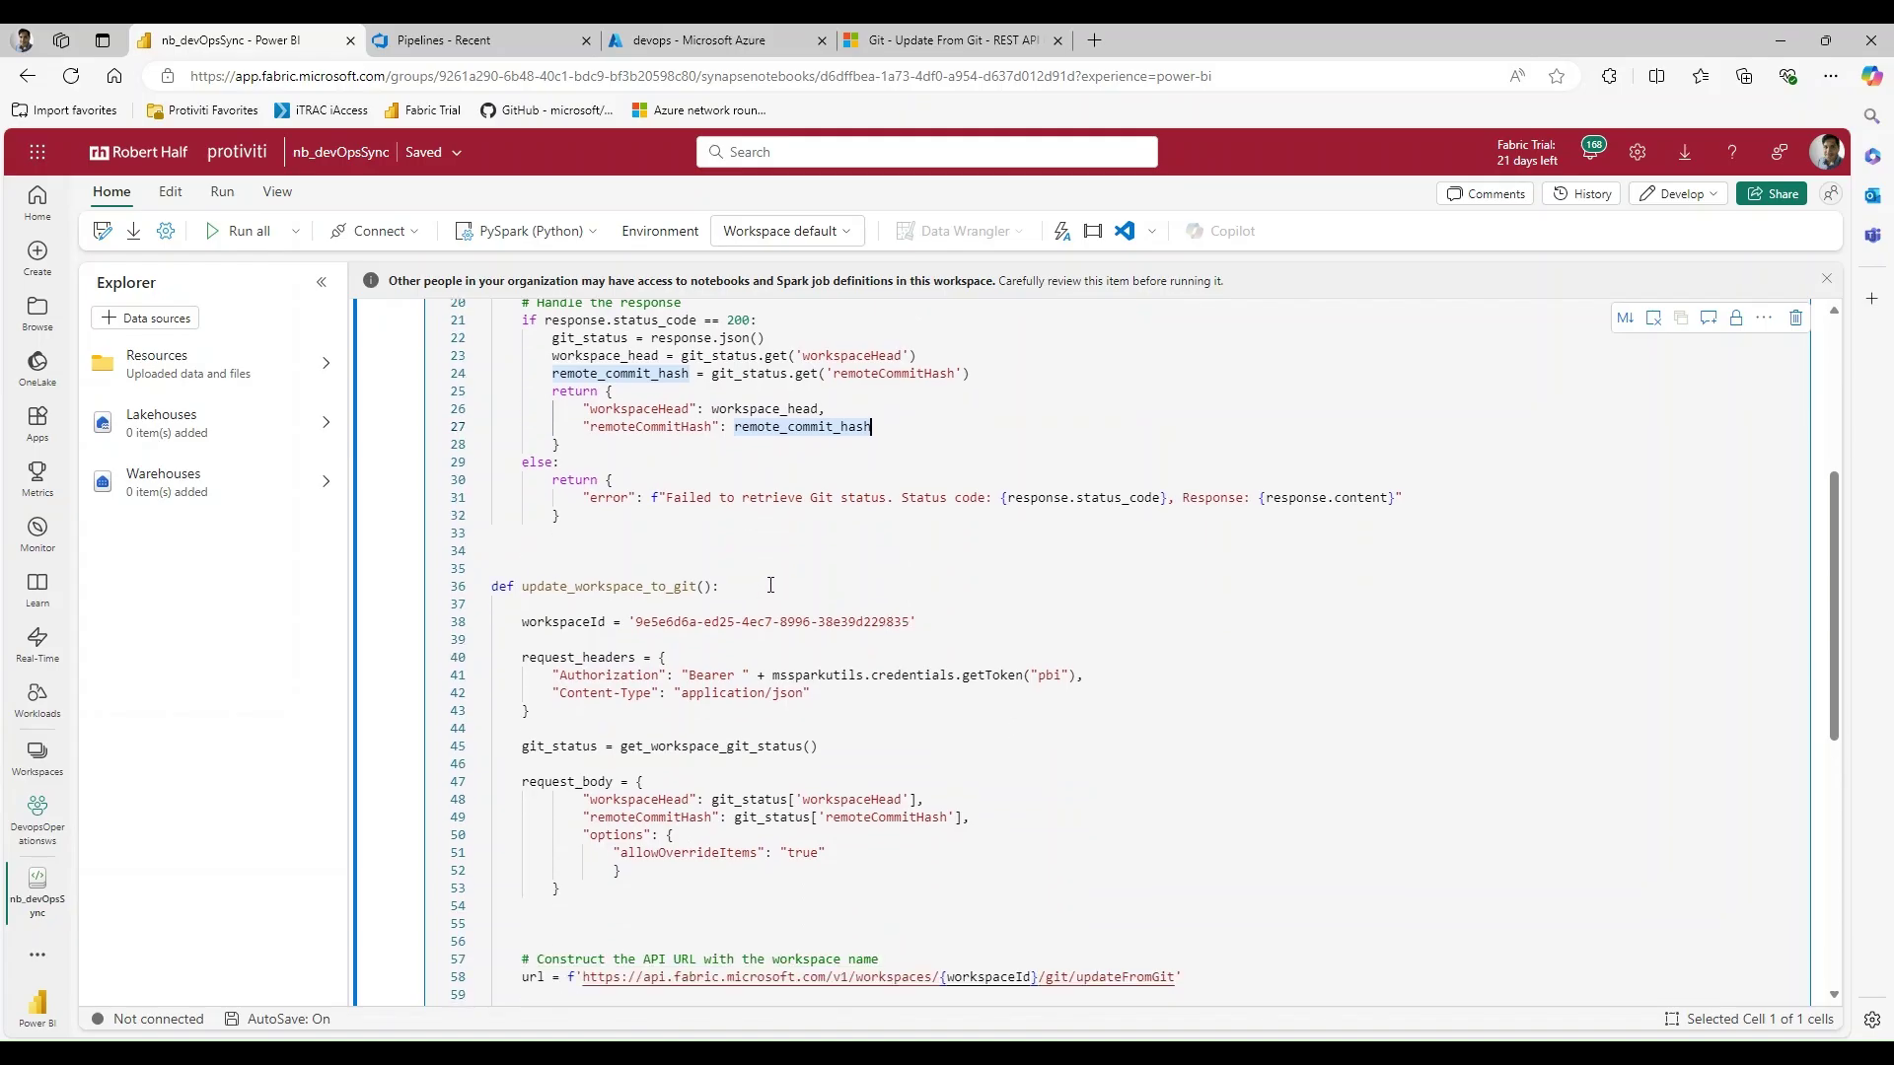
pyautogui.moveTo(581, 717); pyautogui.dragTo(492, 622)
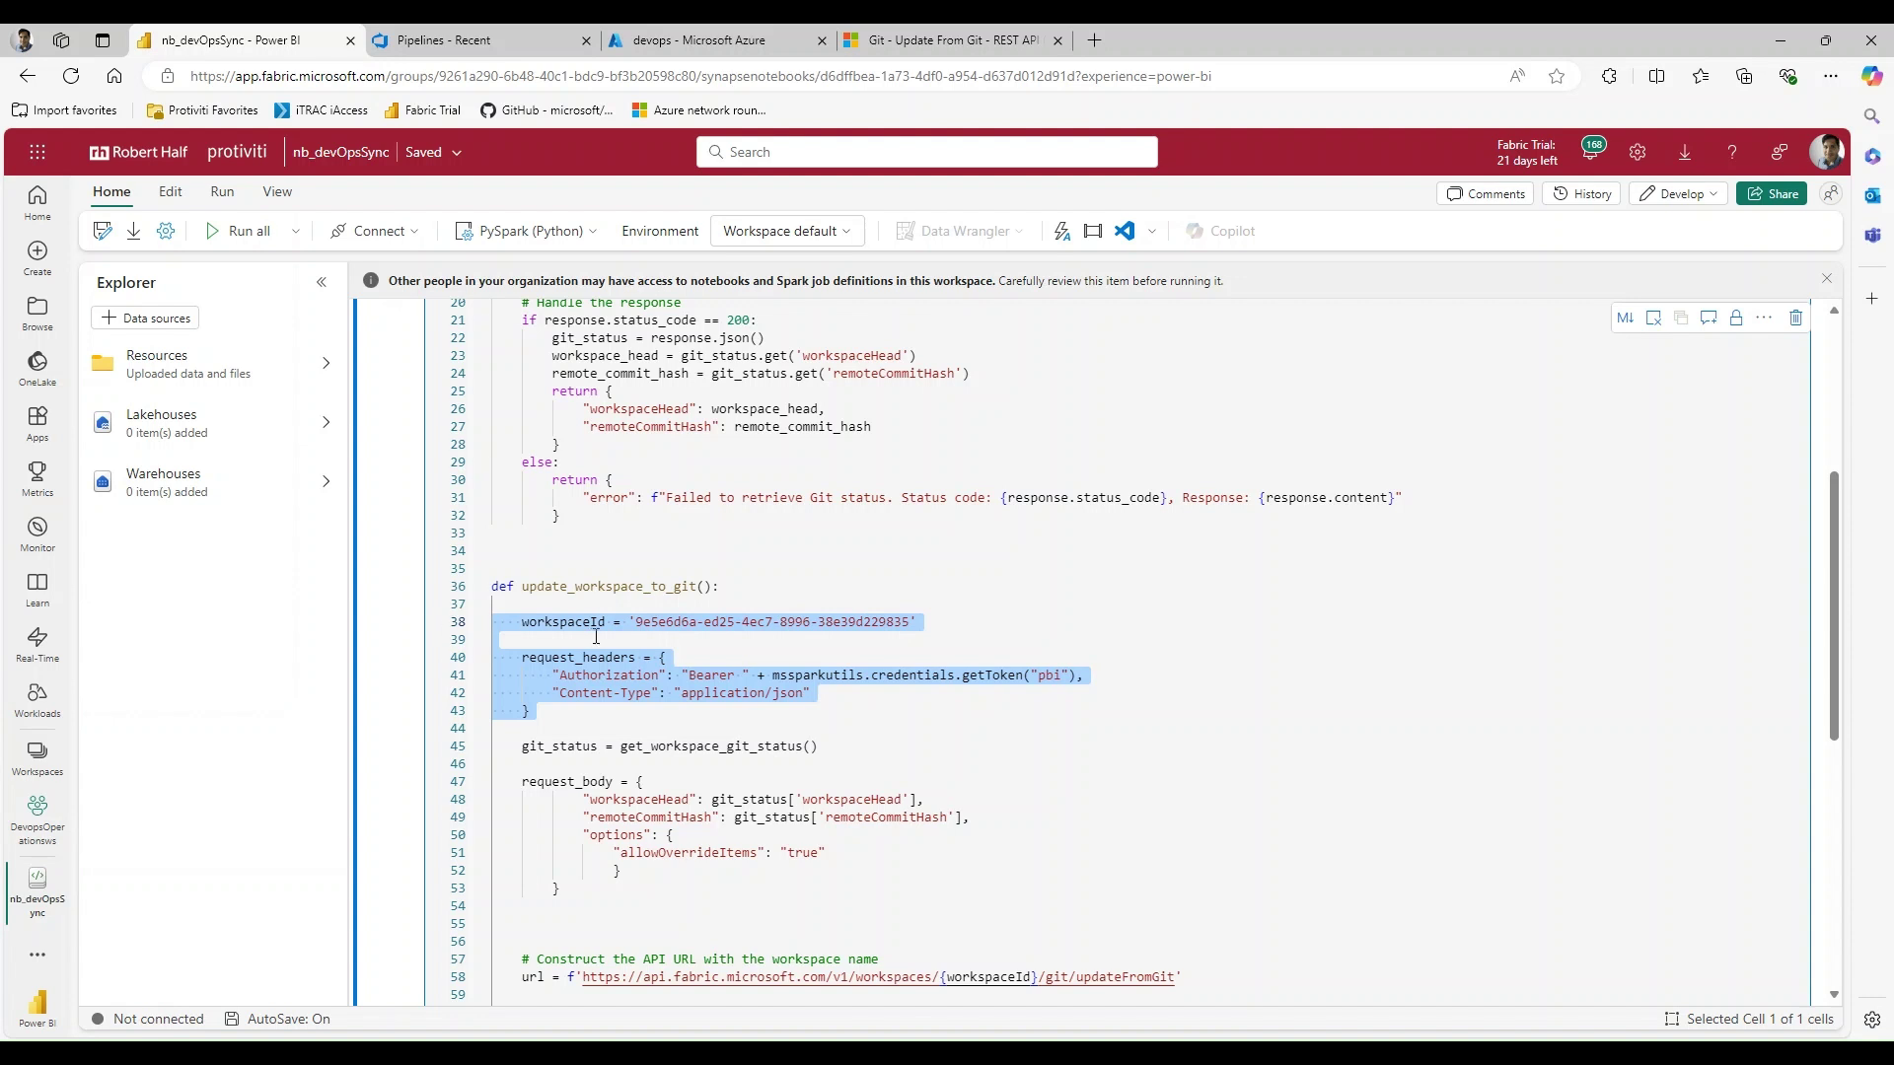
pyautogui.click(663, 738)
pyautogui.moveTo(612, 747); pyautogui.dragTo(818, 742)
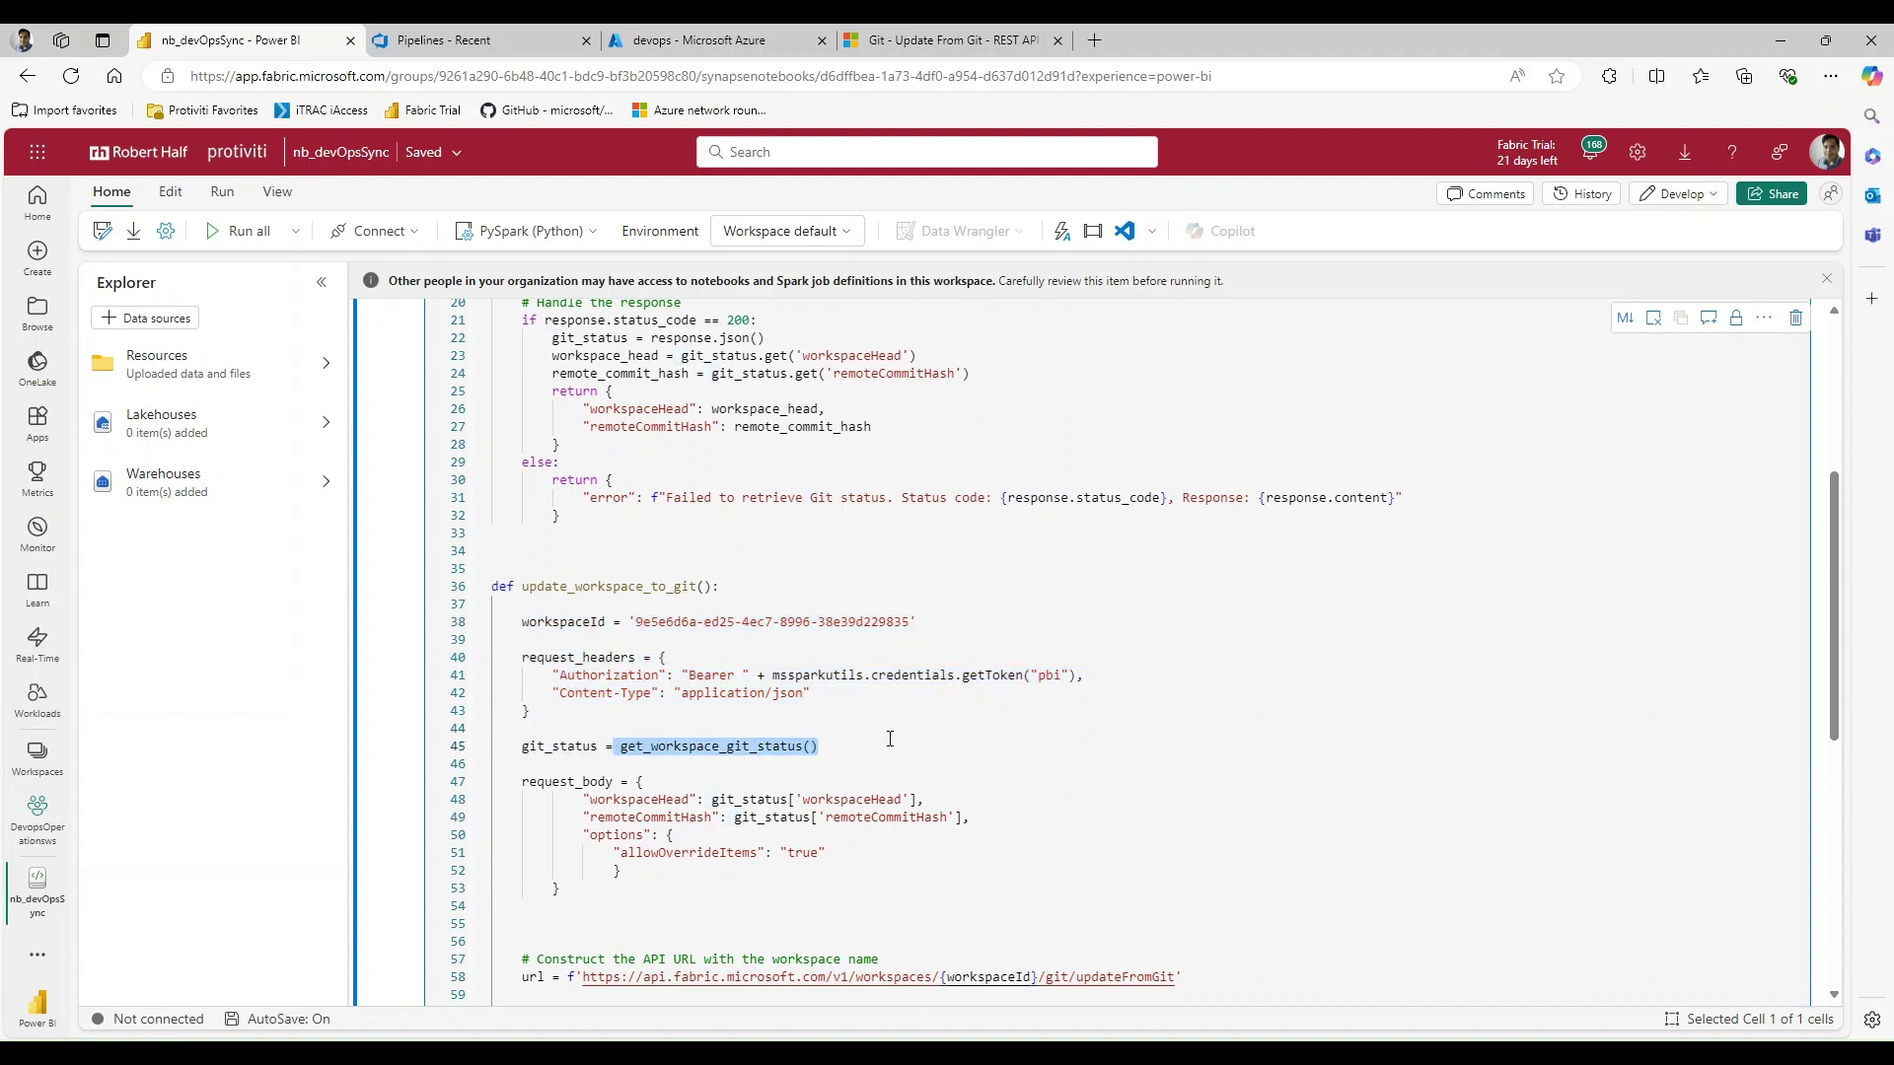
pyautogui.moveTo(598, 747); pyautogui.dragTo(499, 747)
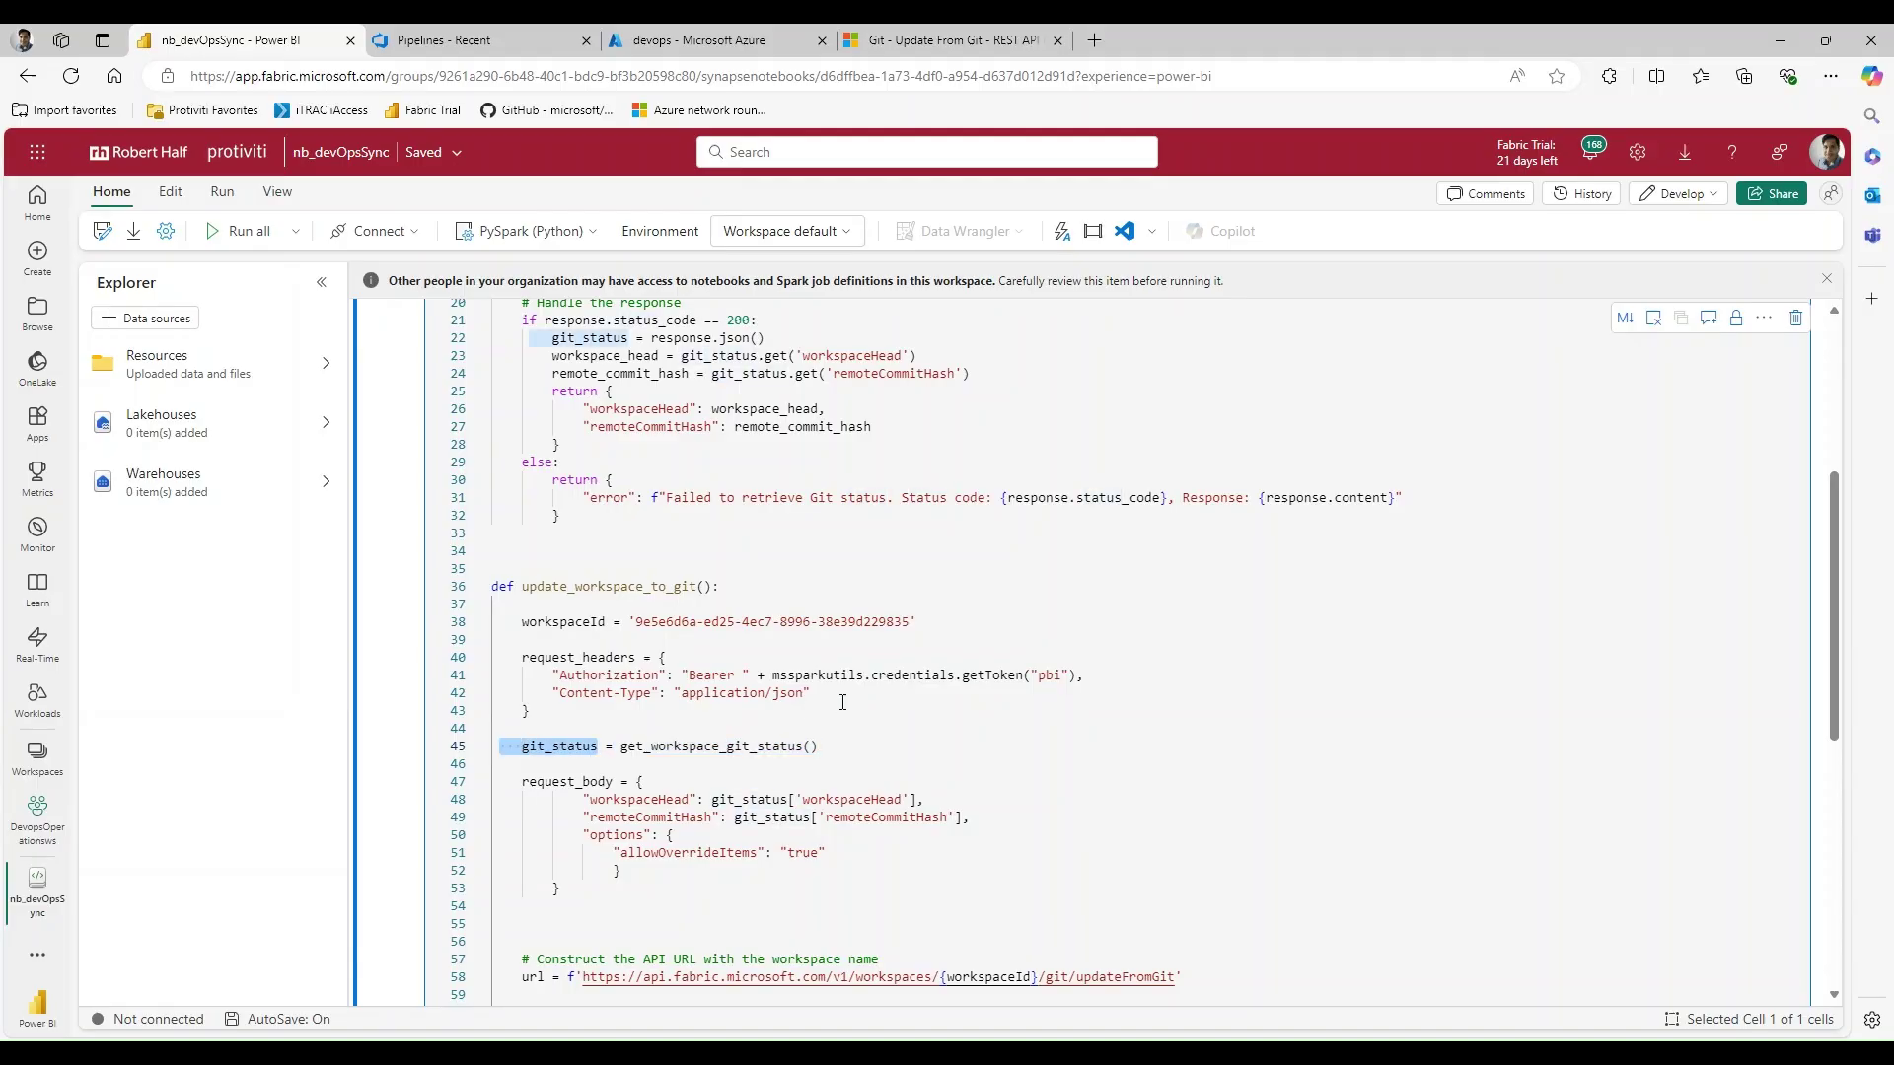
pyautogui.scroll(-2, 846, 701)
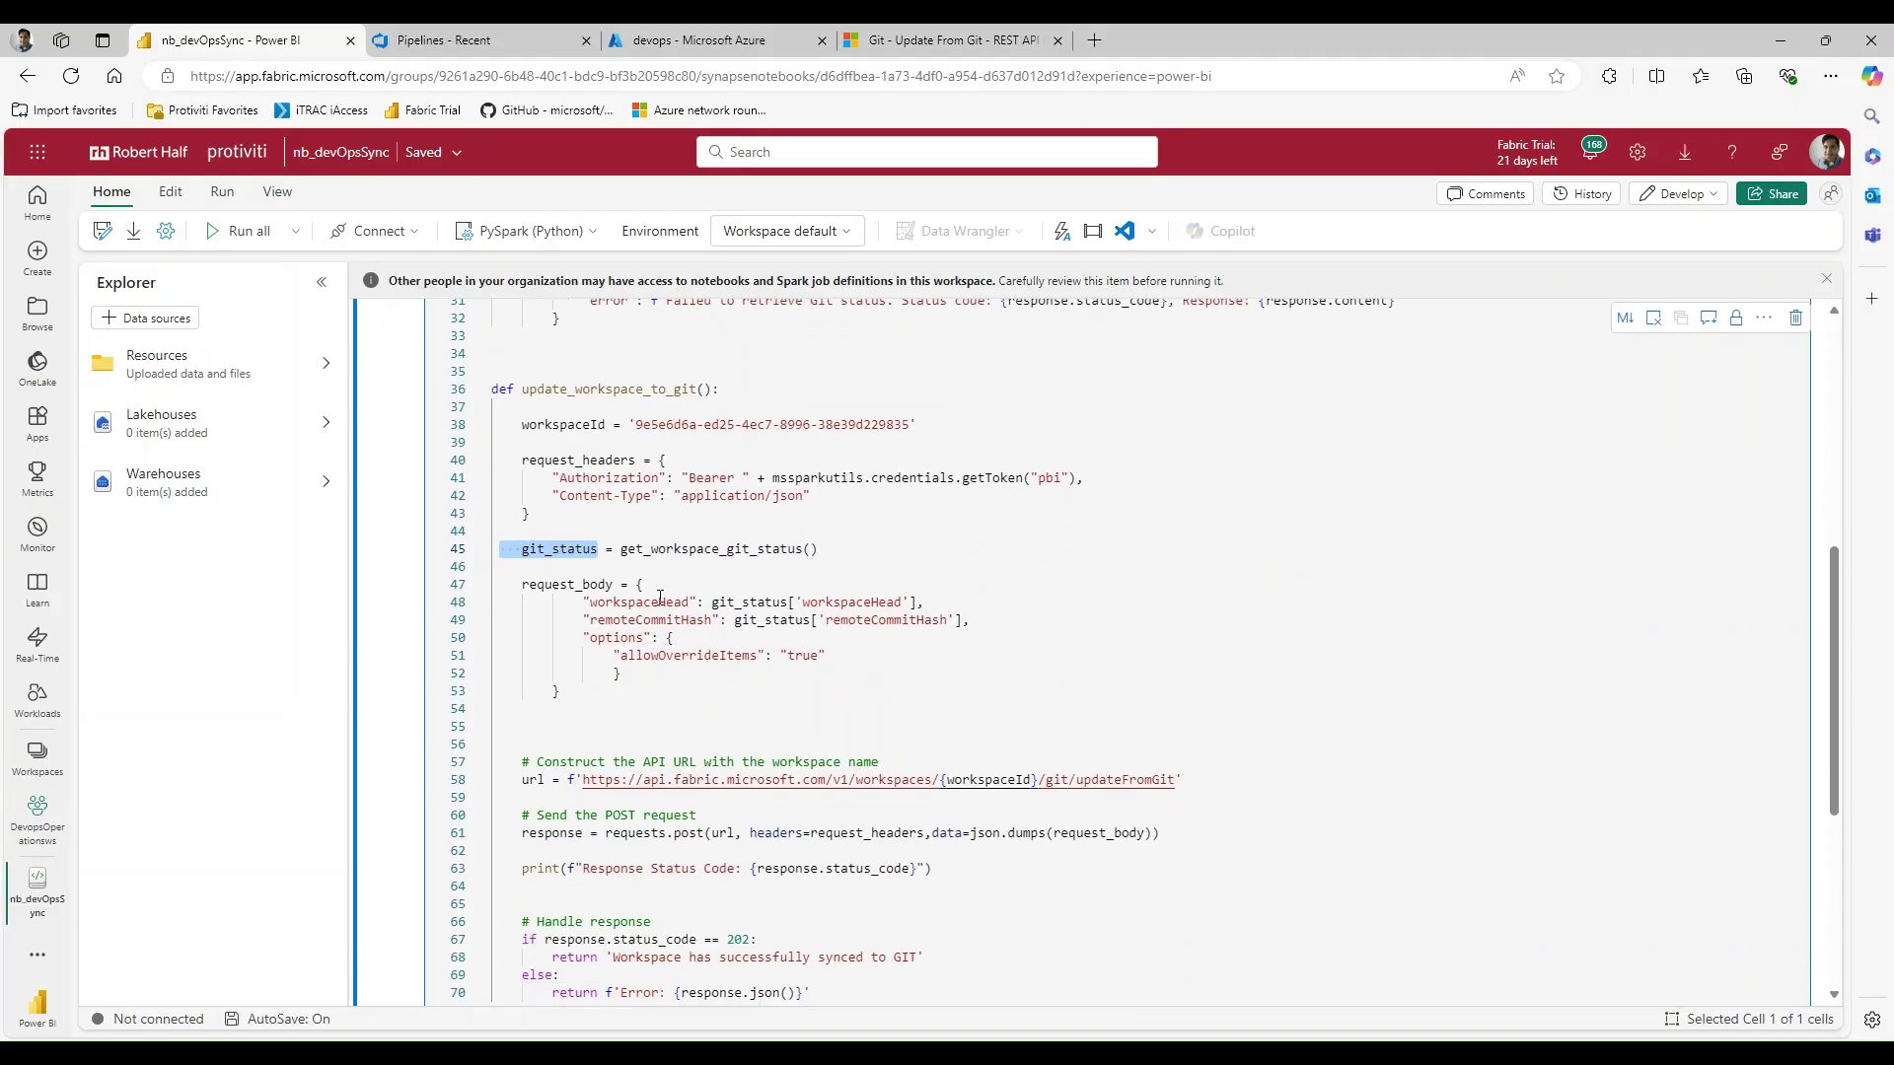
pyautogui.click(717, 598)
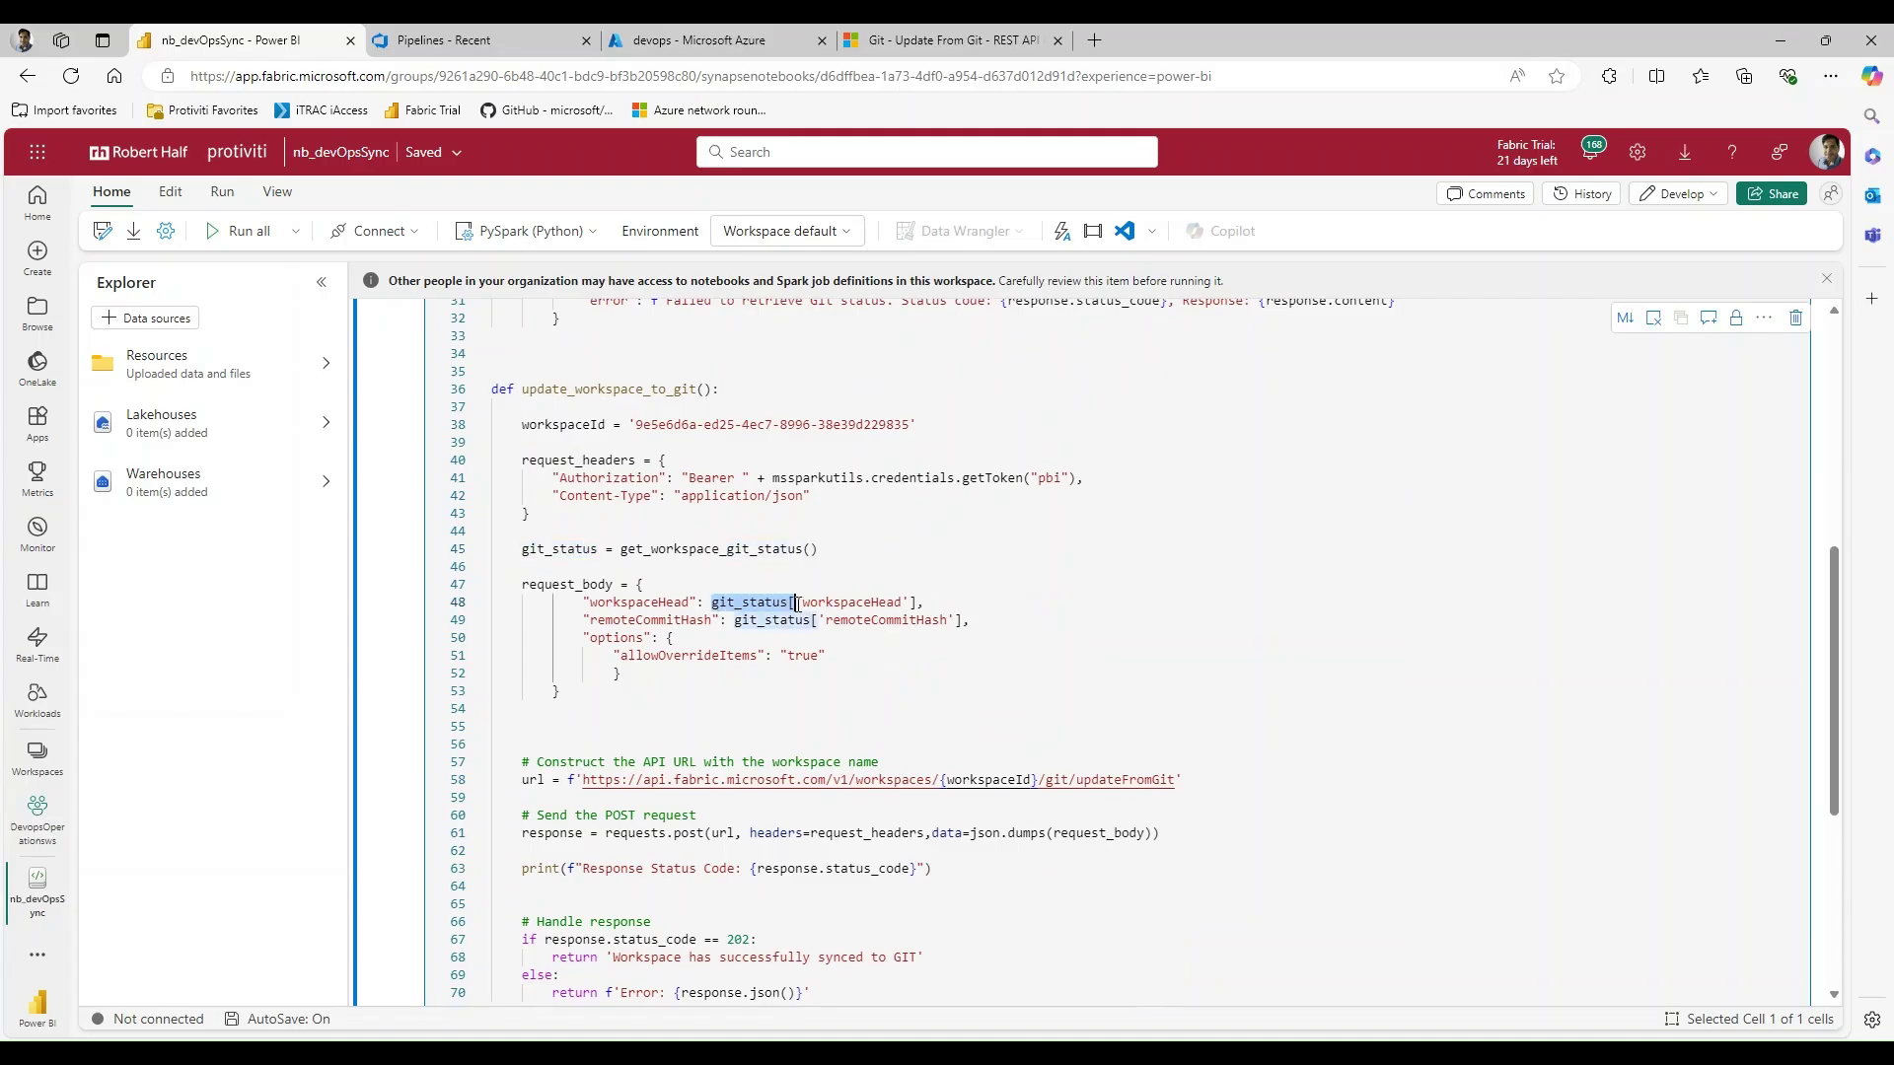
pyautogui.click(797, 602)
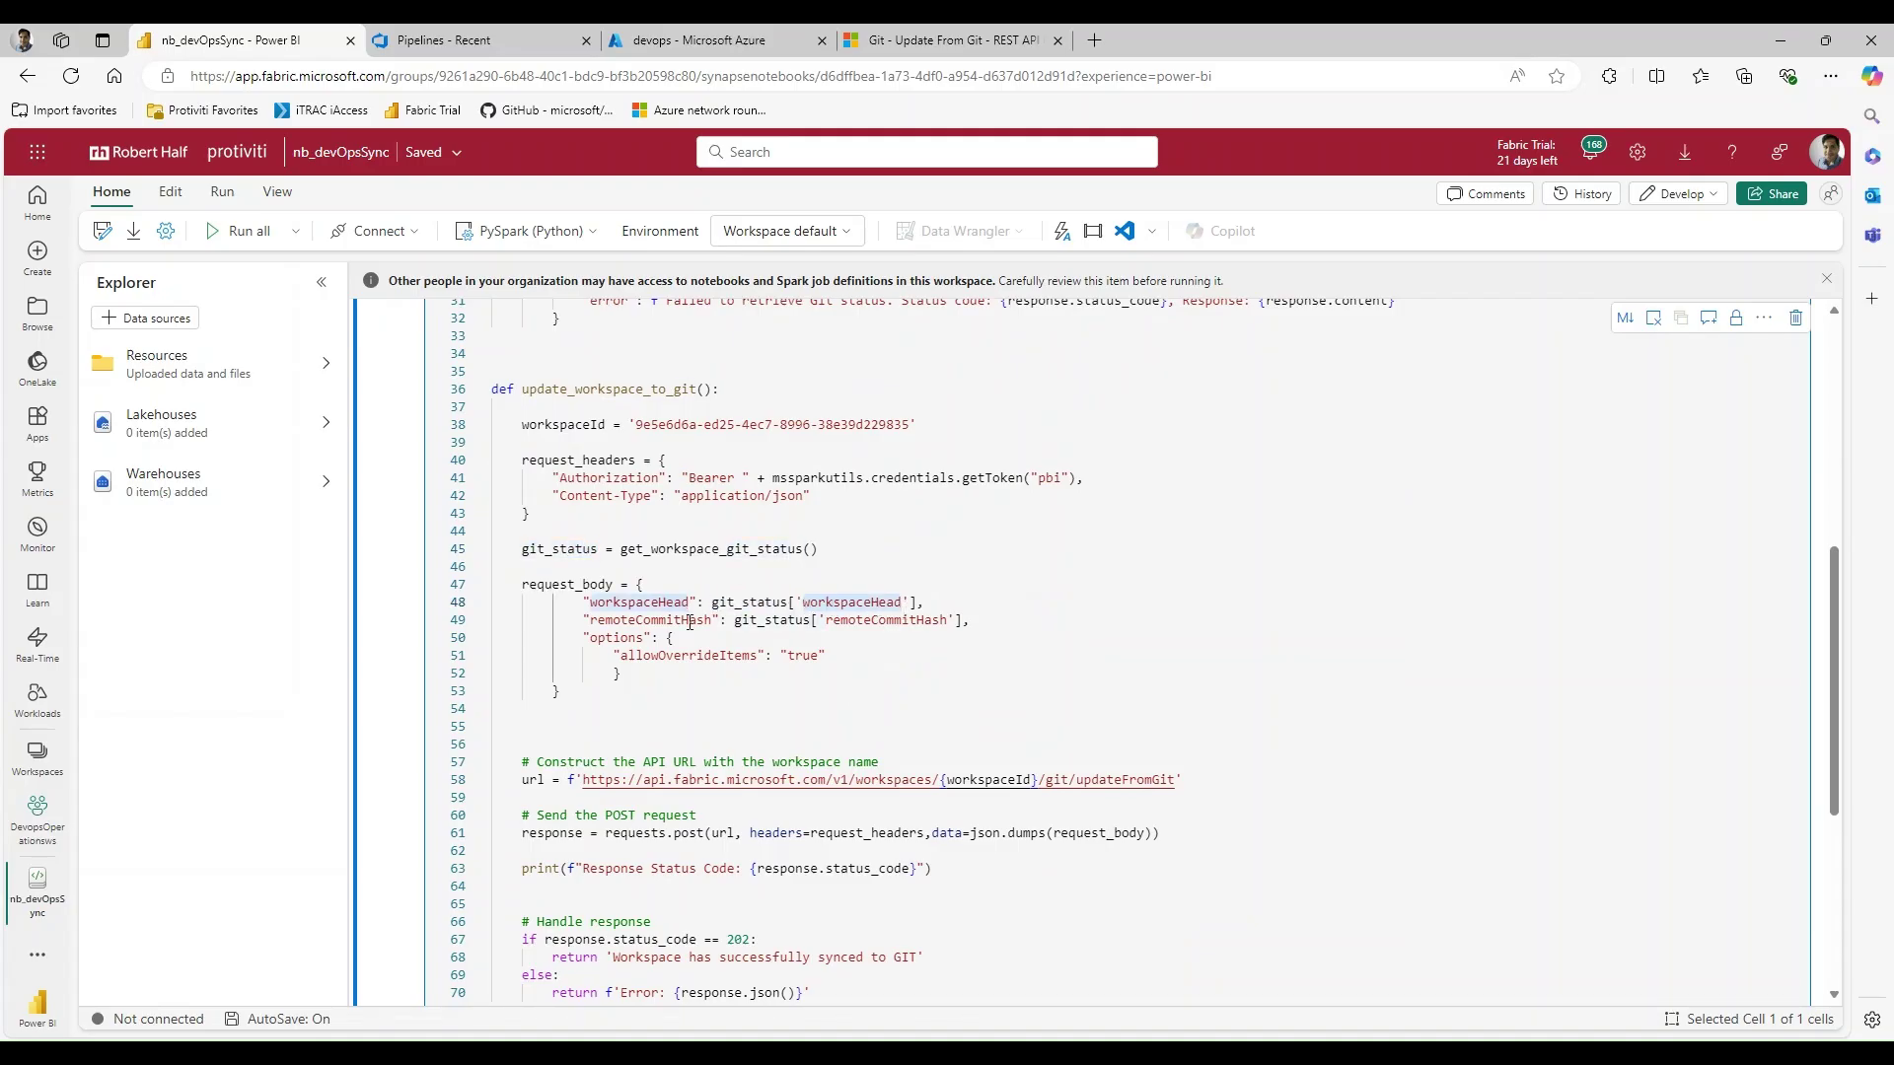
pyautogui.scroll(-2, 809, 606)
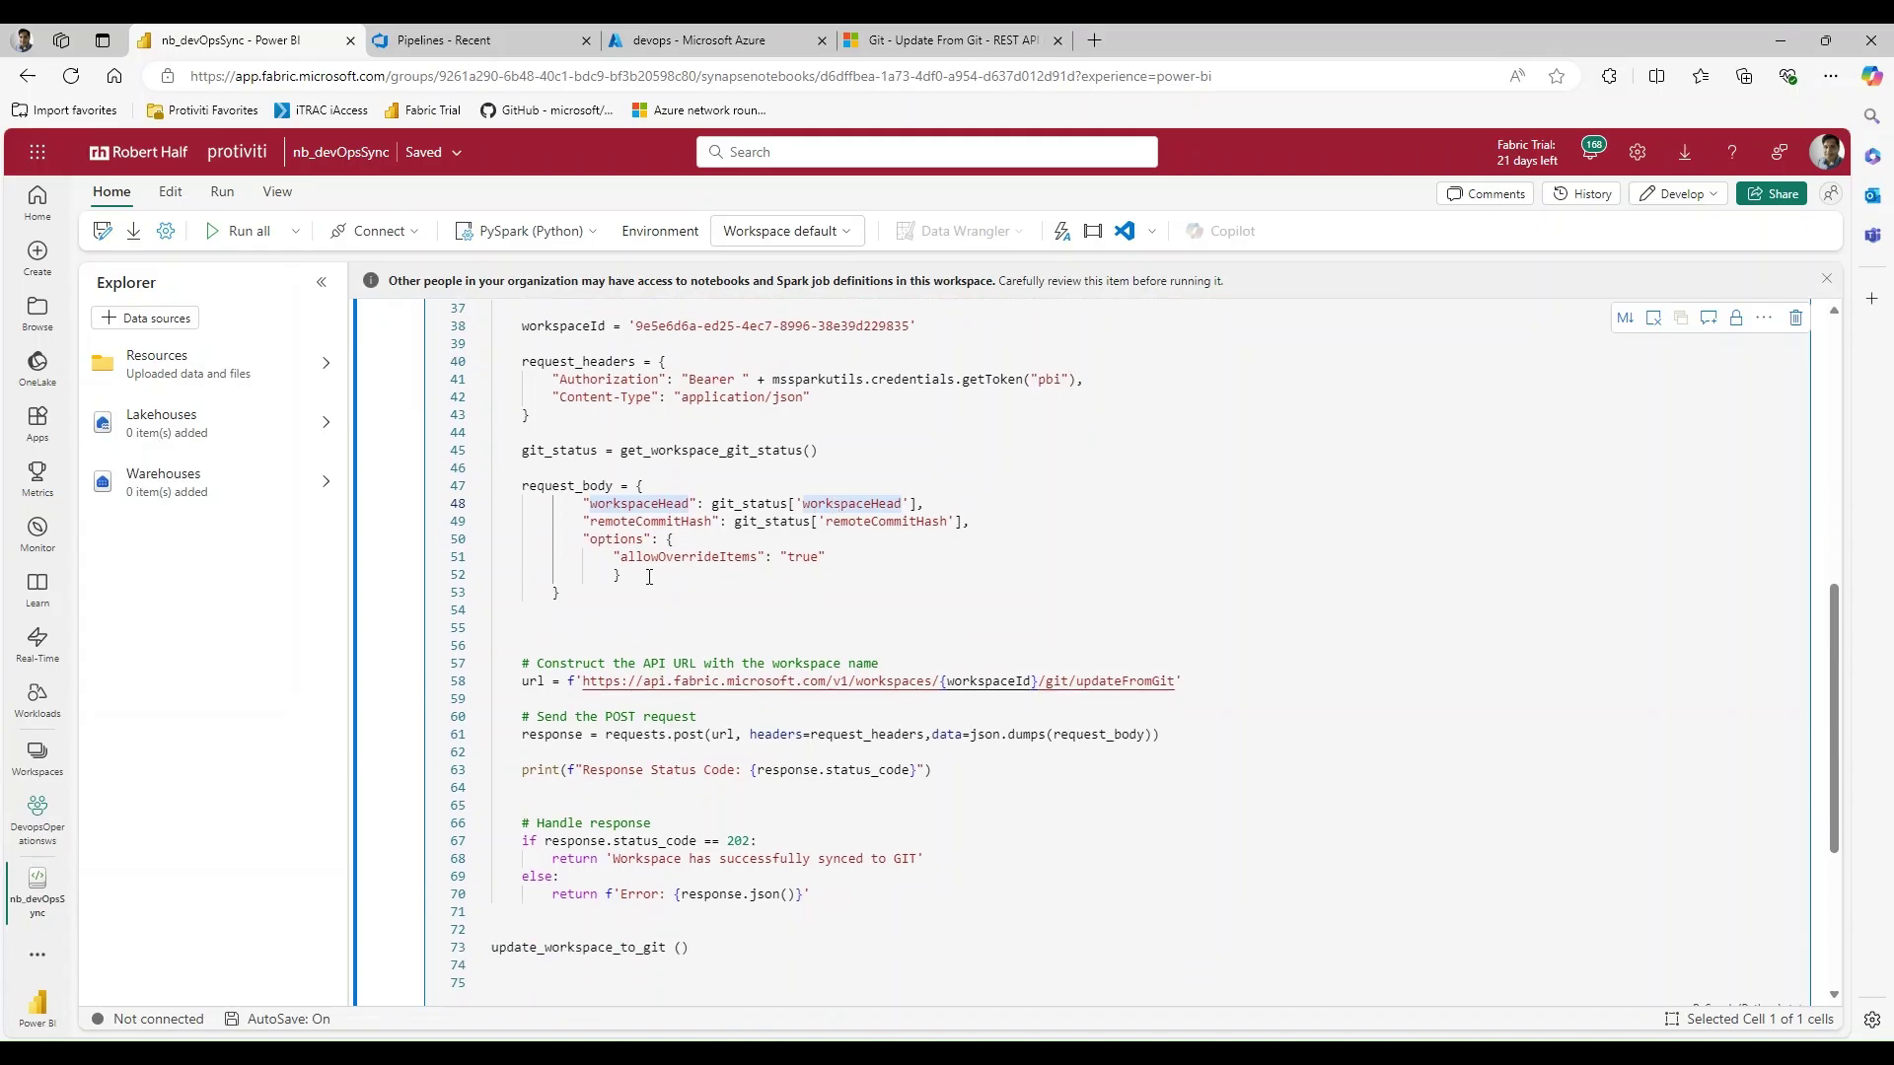
pyautogui.moveTo(560, 592); pyautogui.dragTo(506, 487)
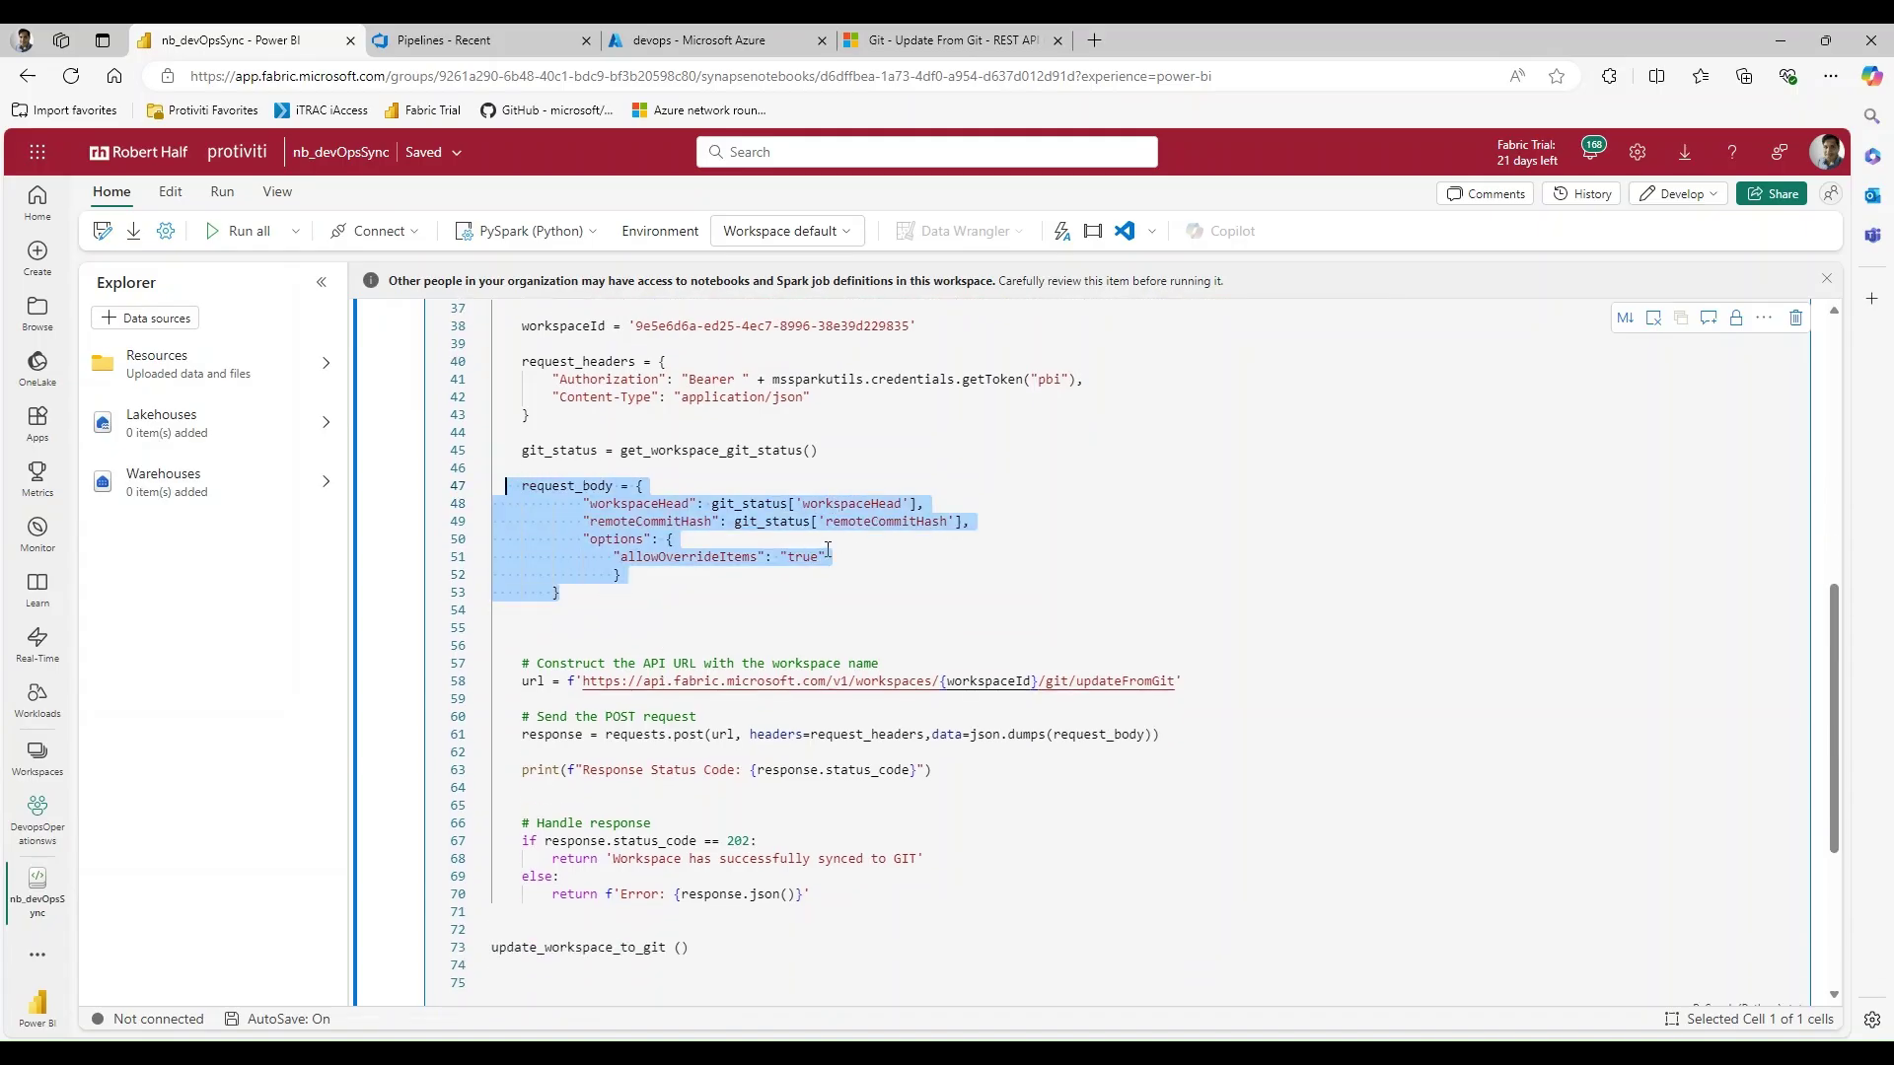
pyautogui.scroll(-1, 1081, 562)
pyautogui.click(1213, 589)
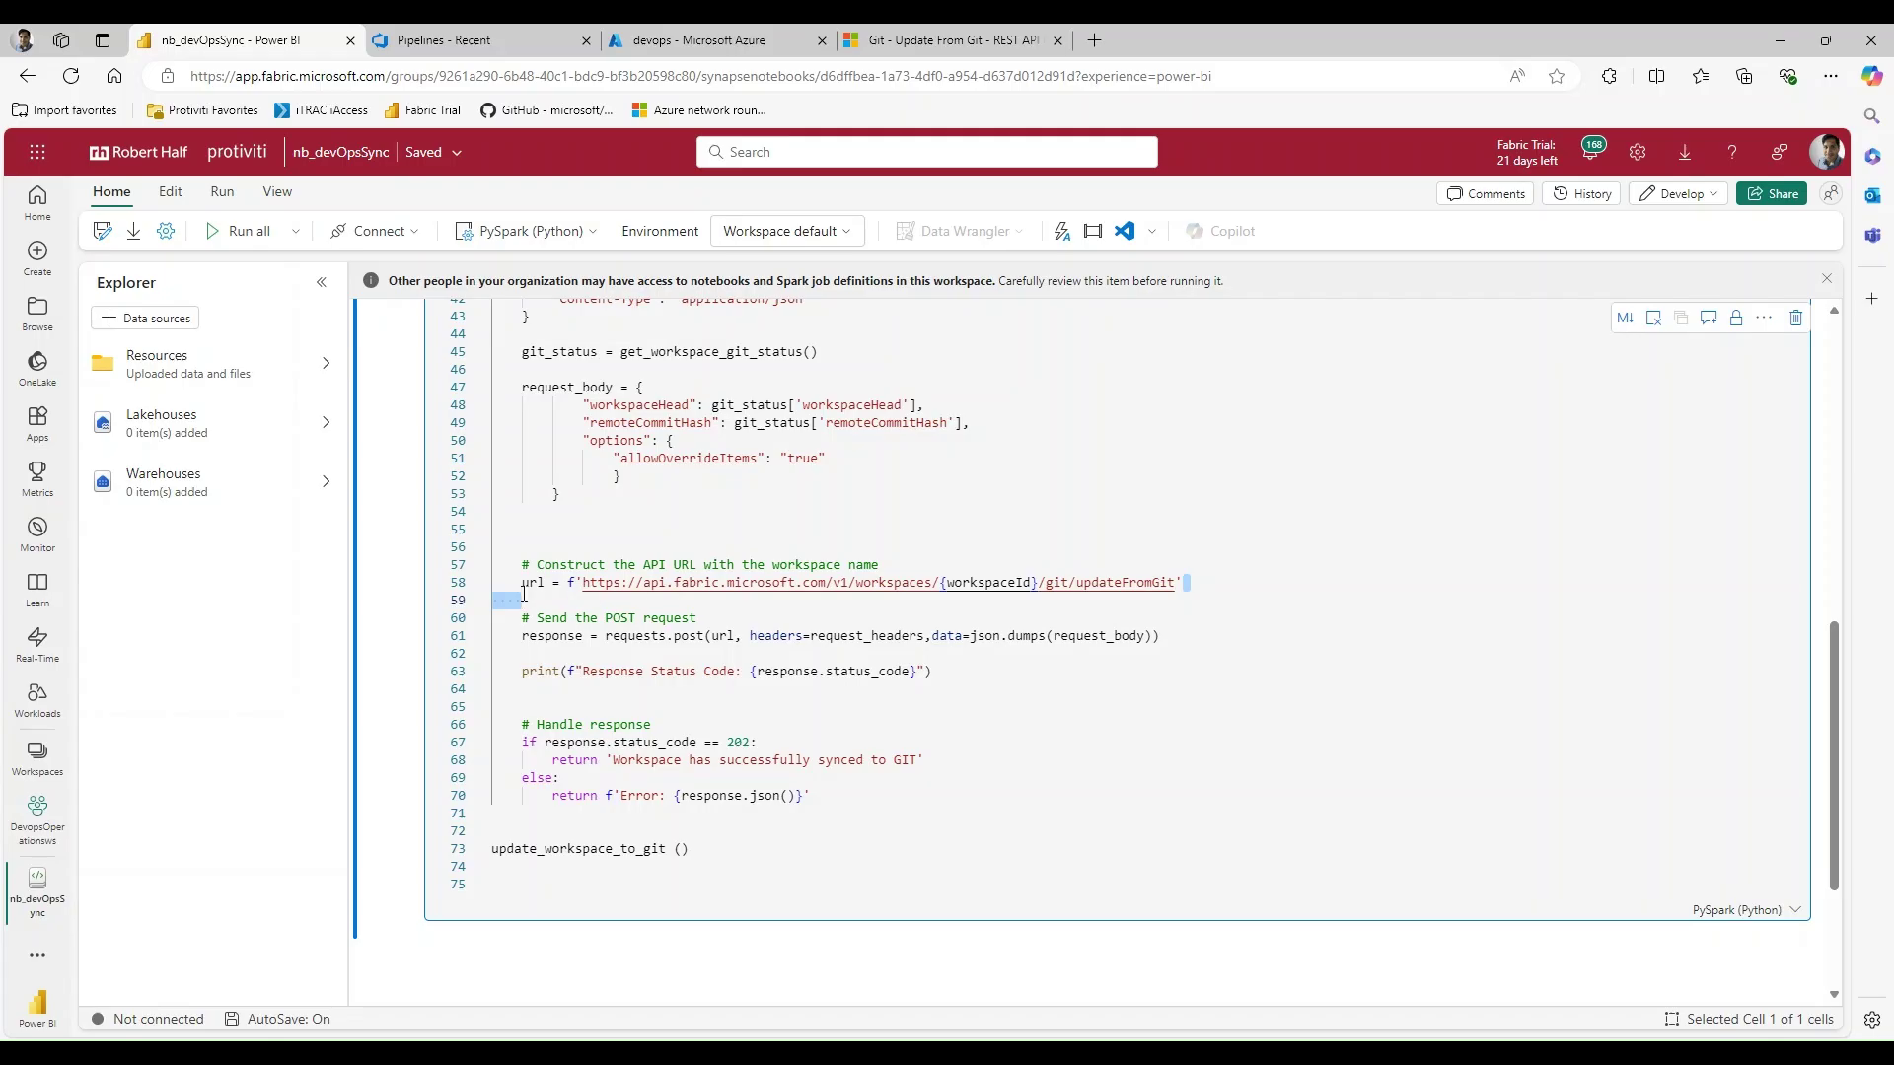
pyautogui.keyDown('shift'); pyautogui.click(506, 583); pyautogui.keyUp('shift')
pyautogui.scroll(-2, 888, 474)
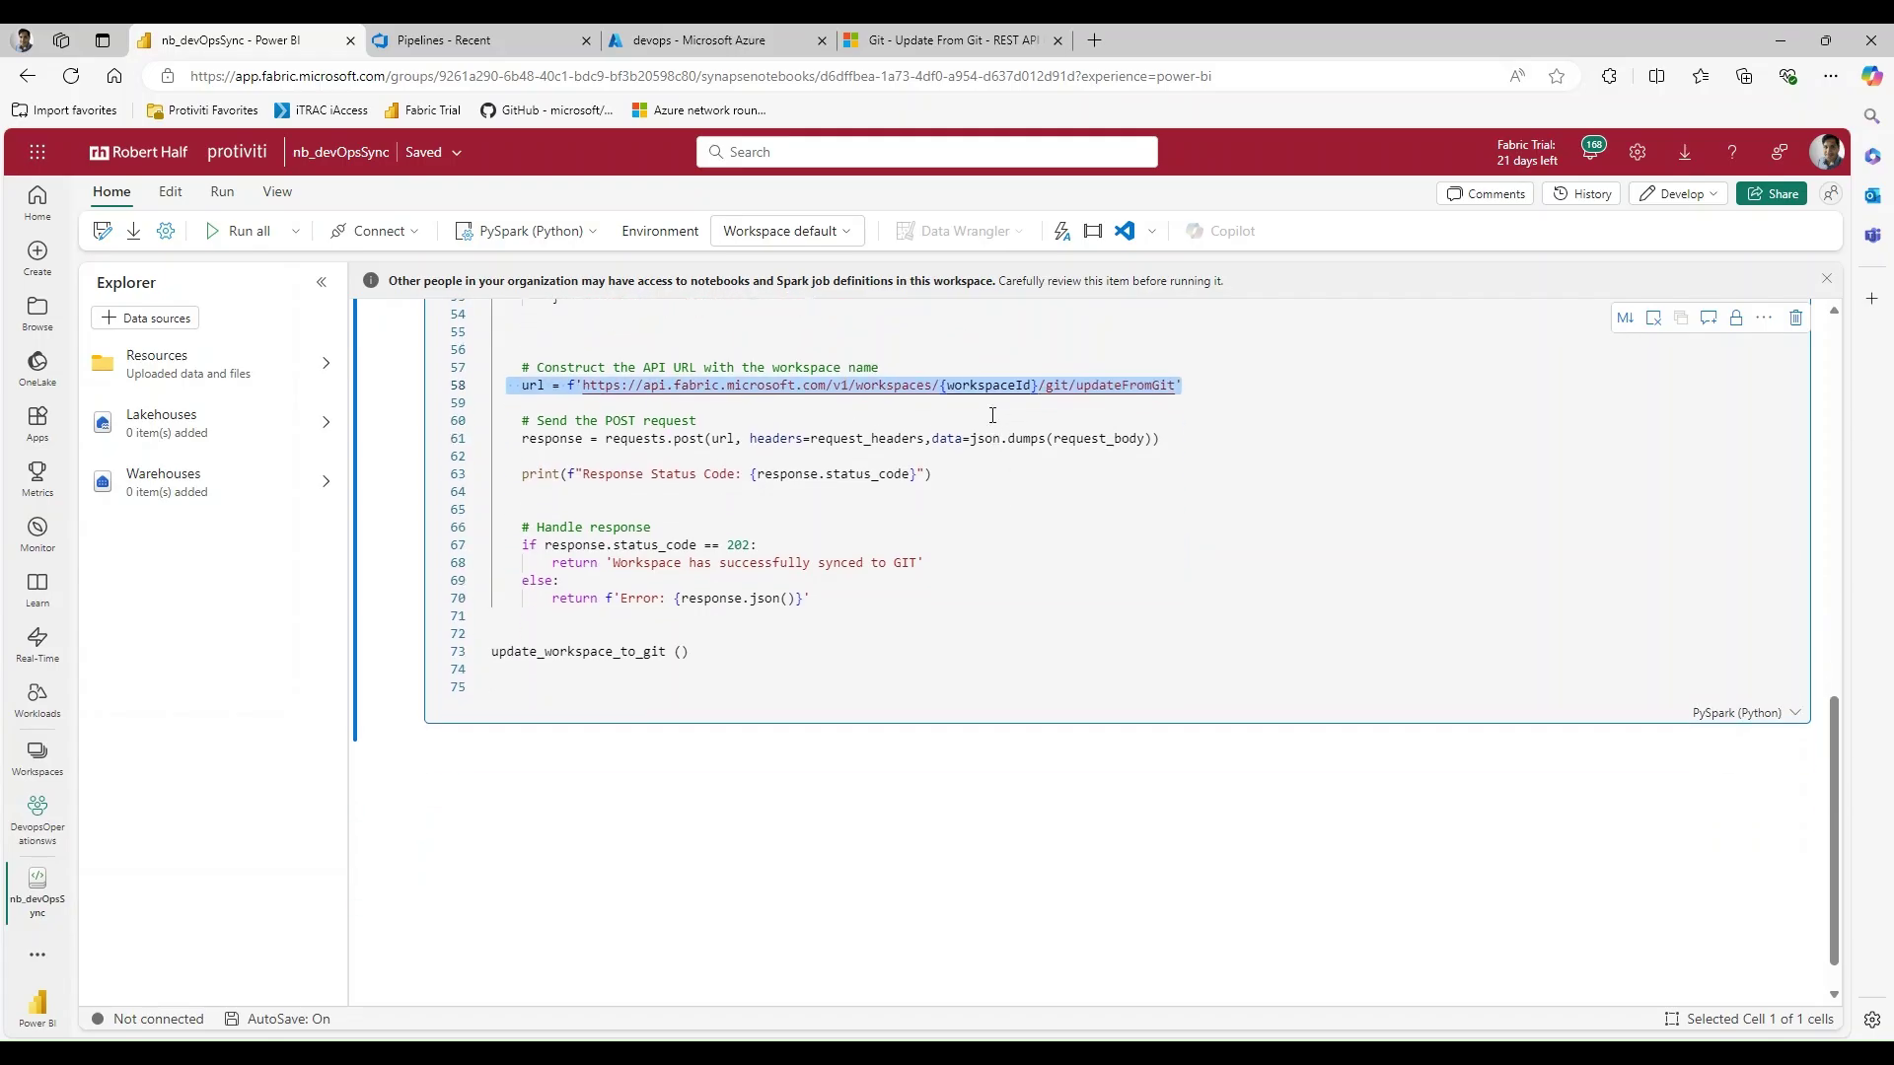
pyautogui.click(805, 434)
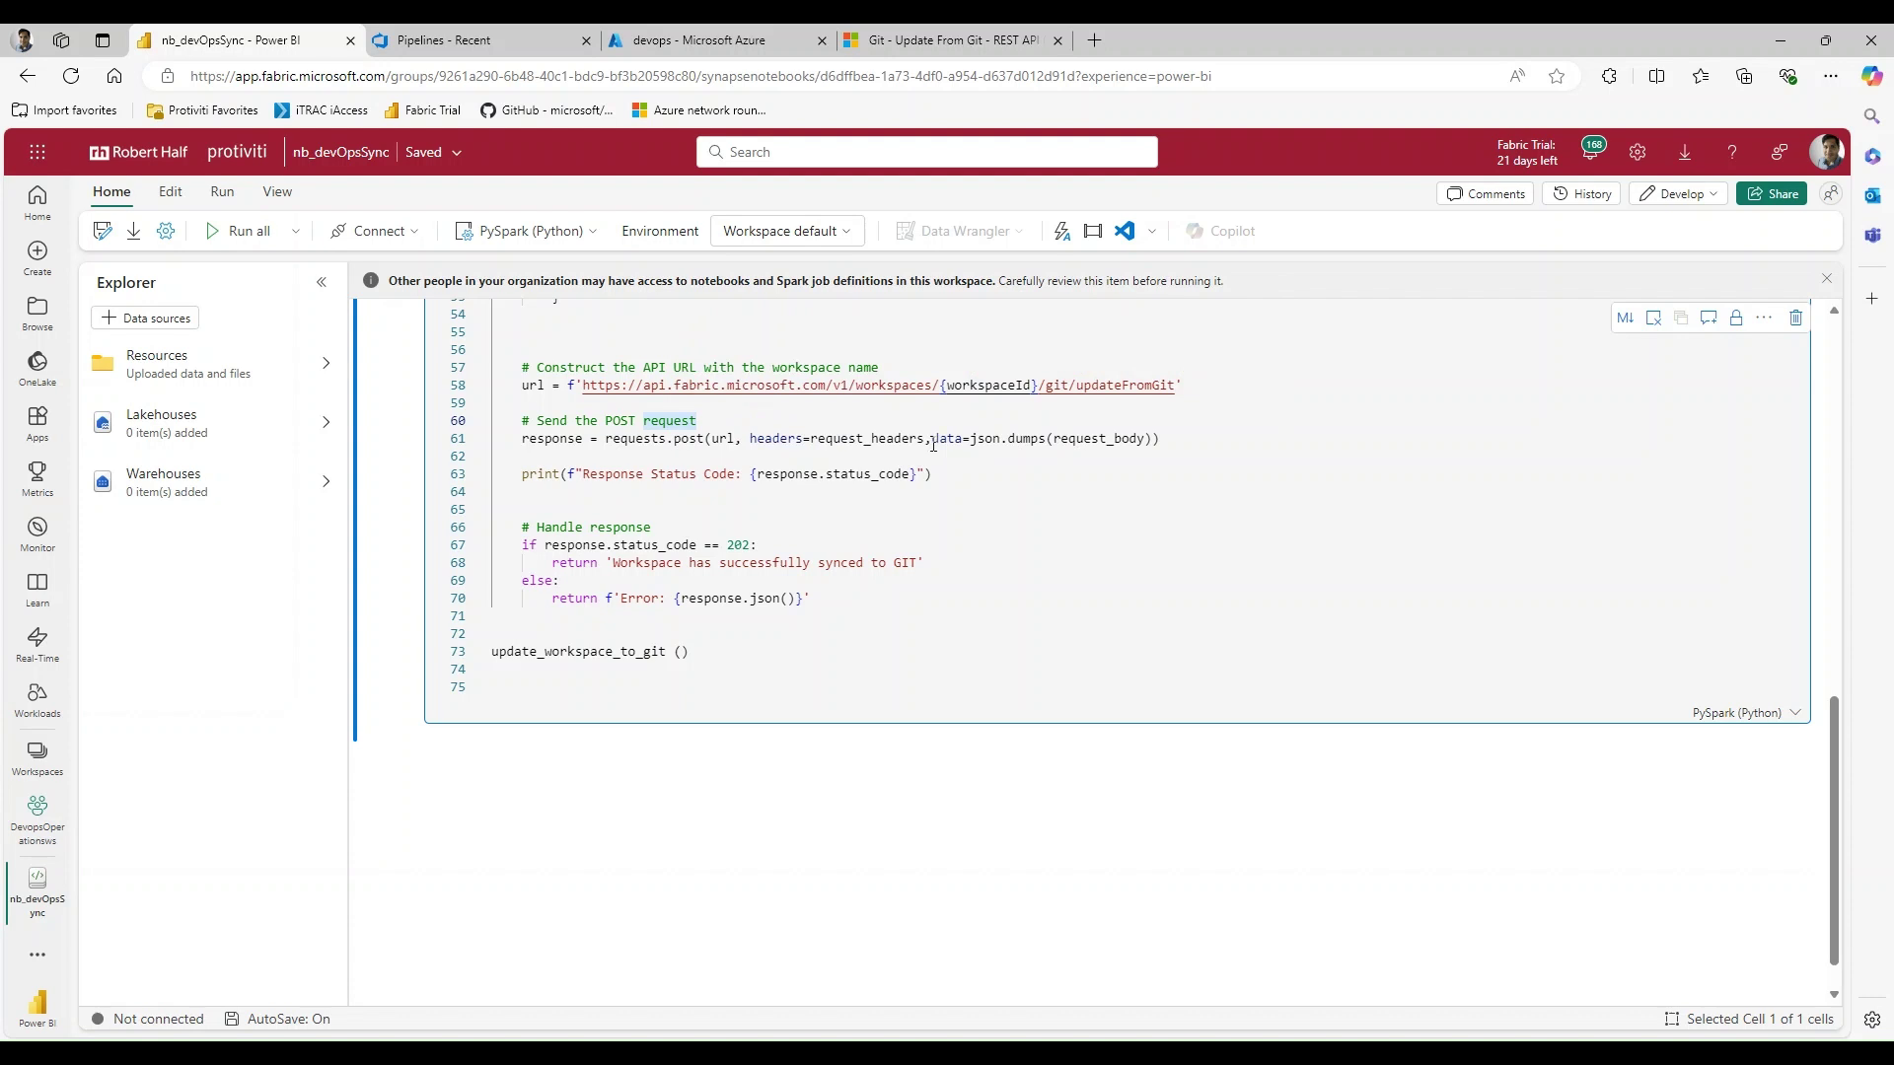
pyautogui.moveTo(931, 438); pyautogui.dragTo(1154, 440)
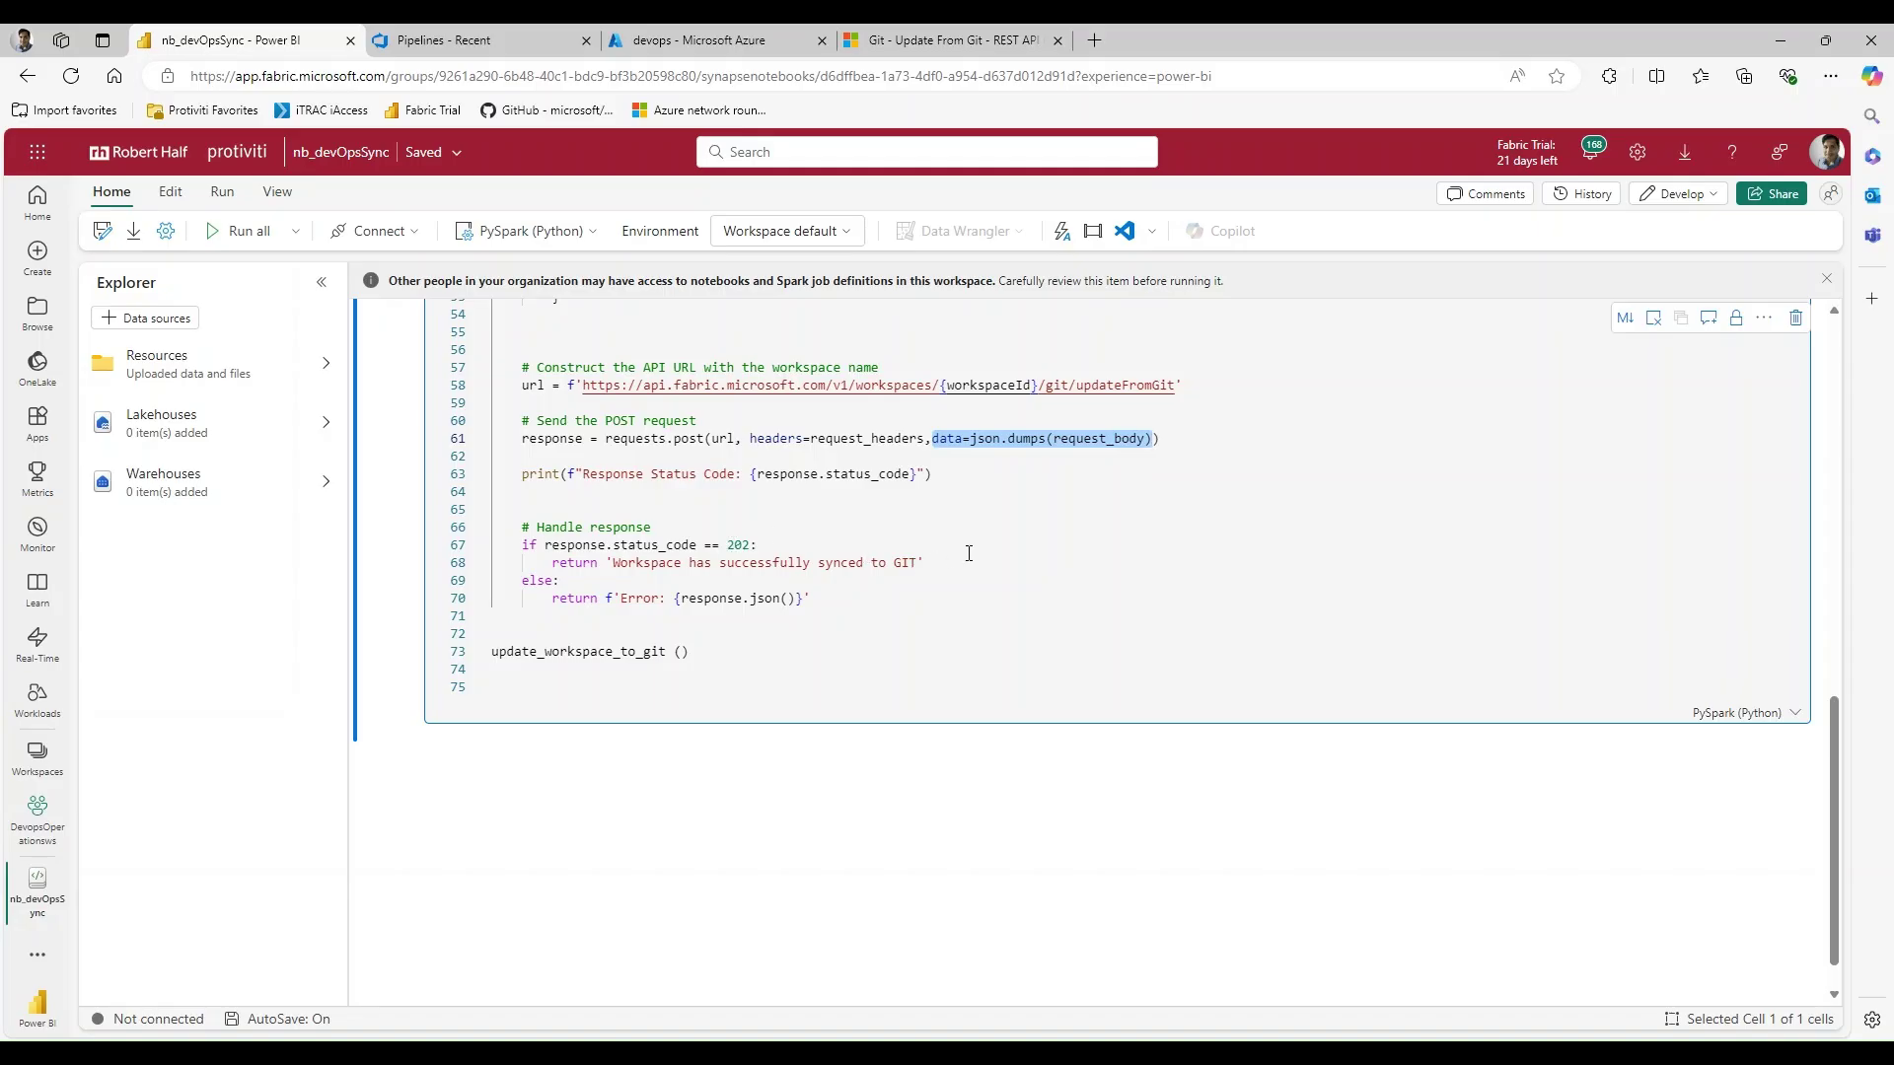
pyautogui.moveTo(969, 553); pyautogui.dragTo(545, 544)
pyautogui.click(686, 601)
pyautogui.moveTo(688, 652); pyautogui.dragTo(517, 643)
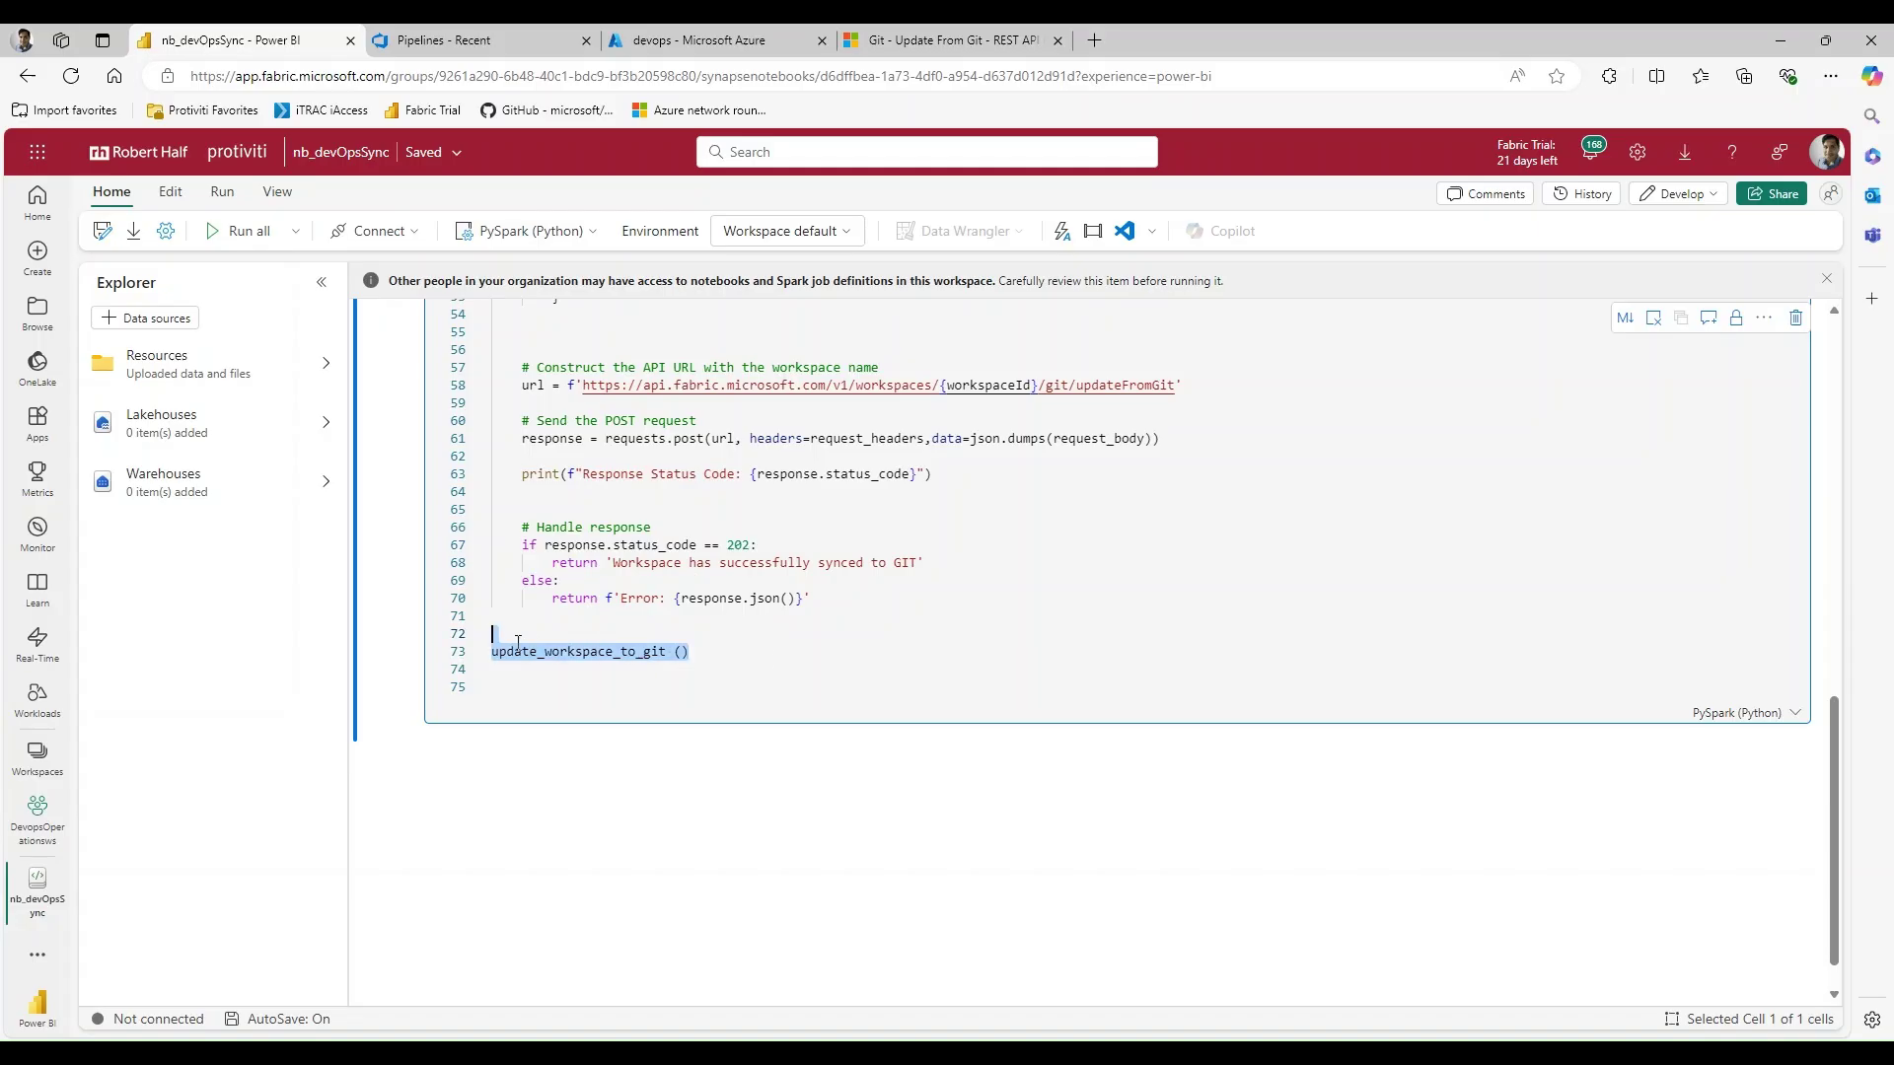
pyautogui.scroll(5, 651, 529)
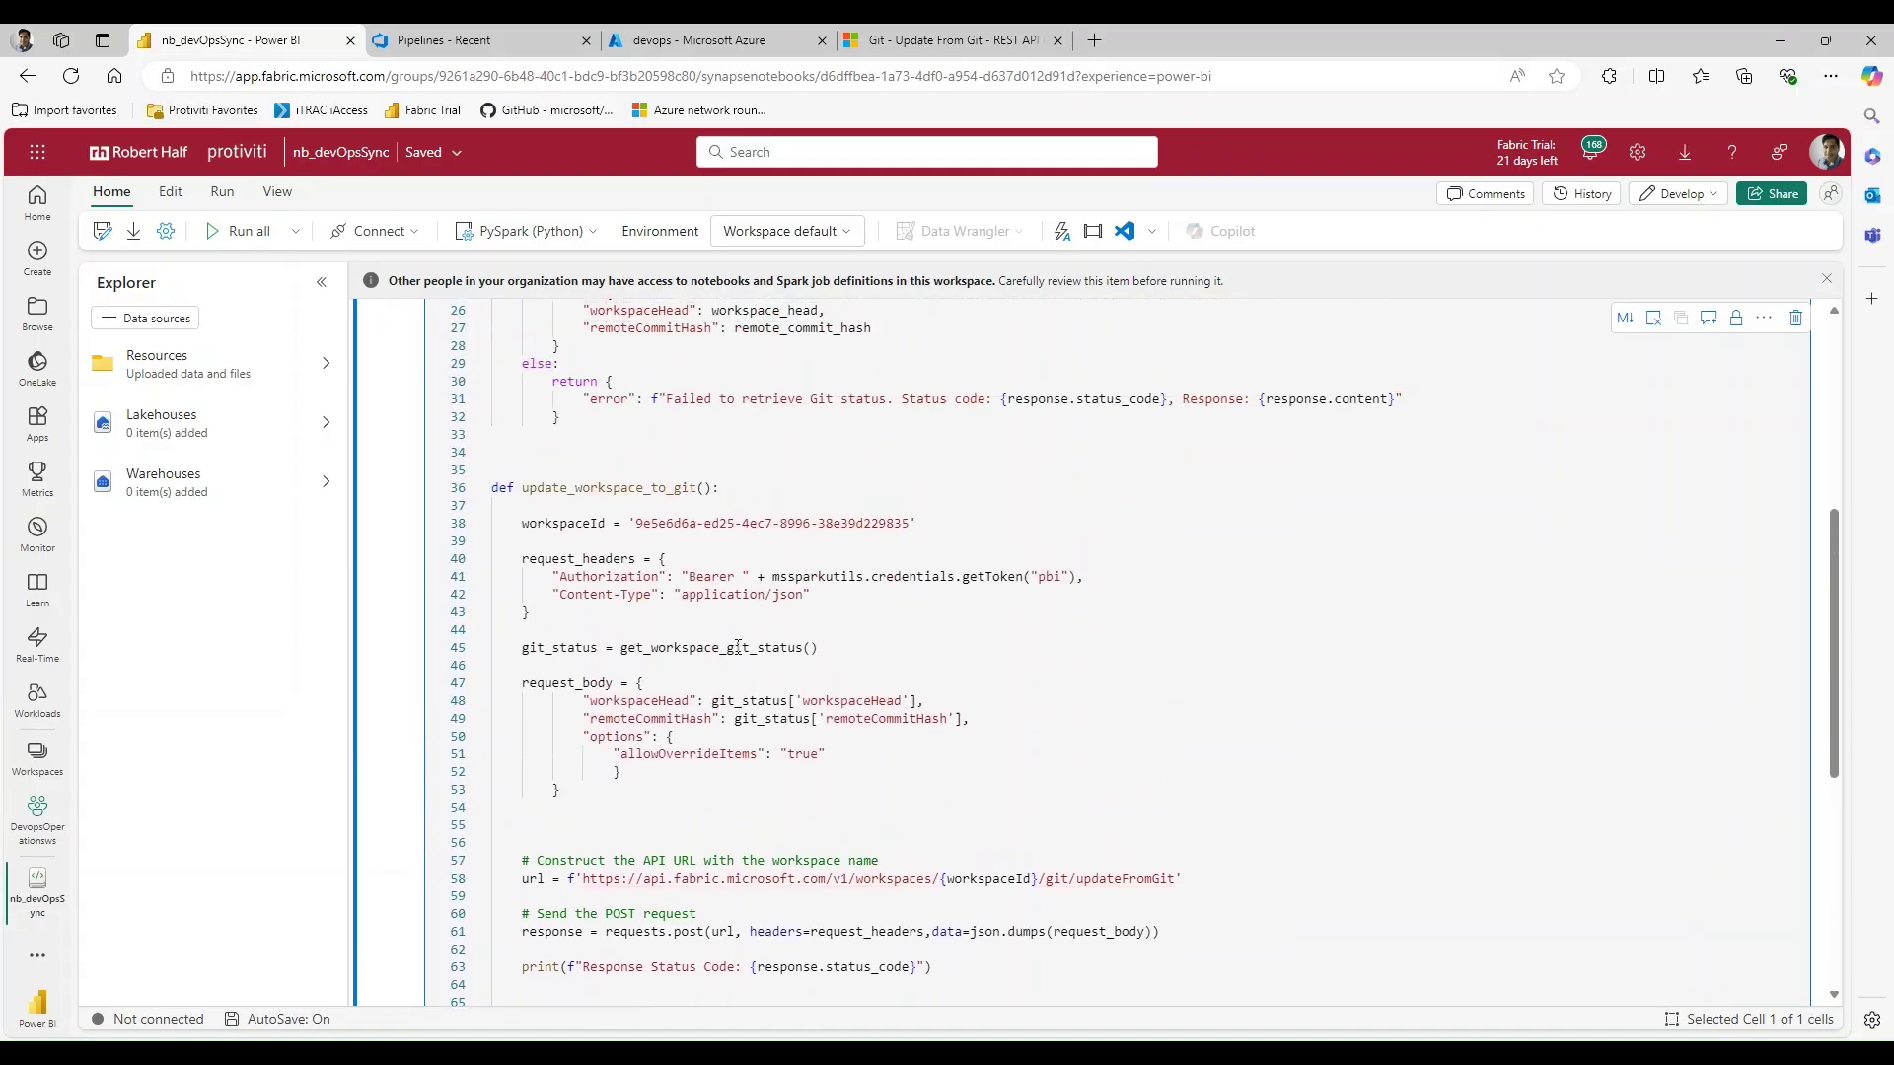
pyautogui.scroll(-5, 754, 617)
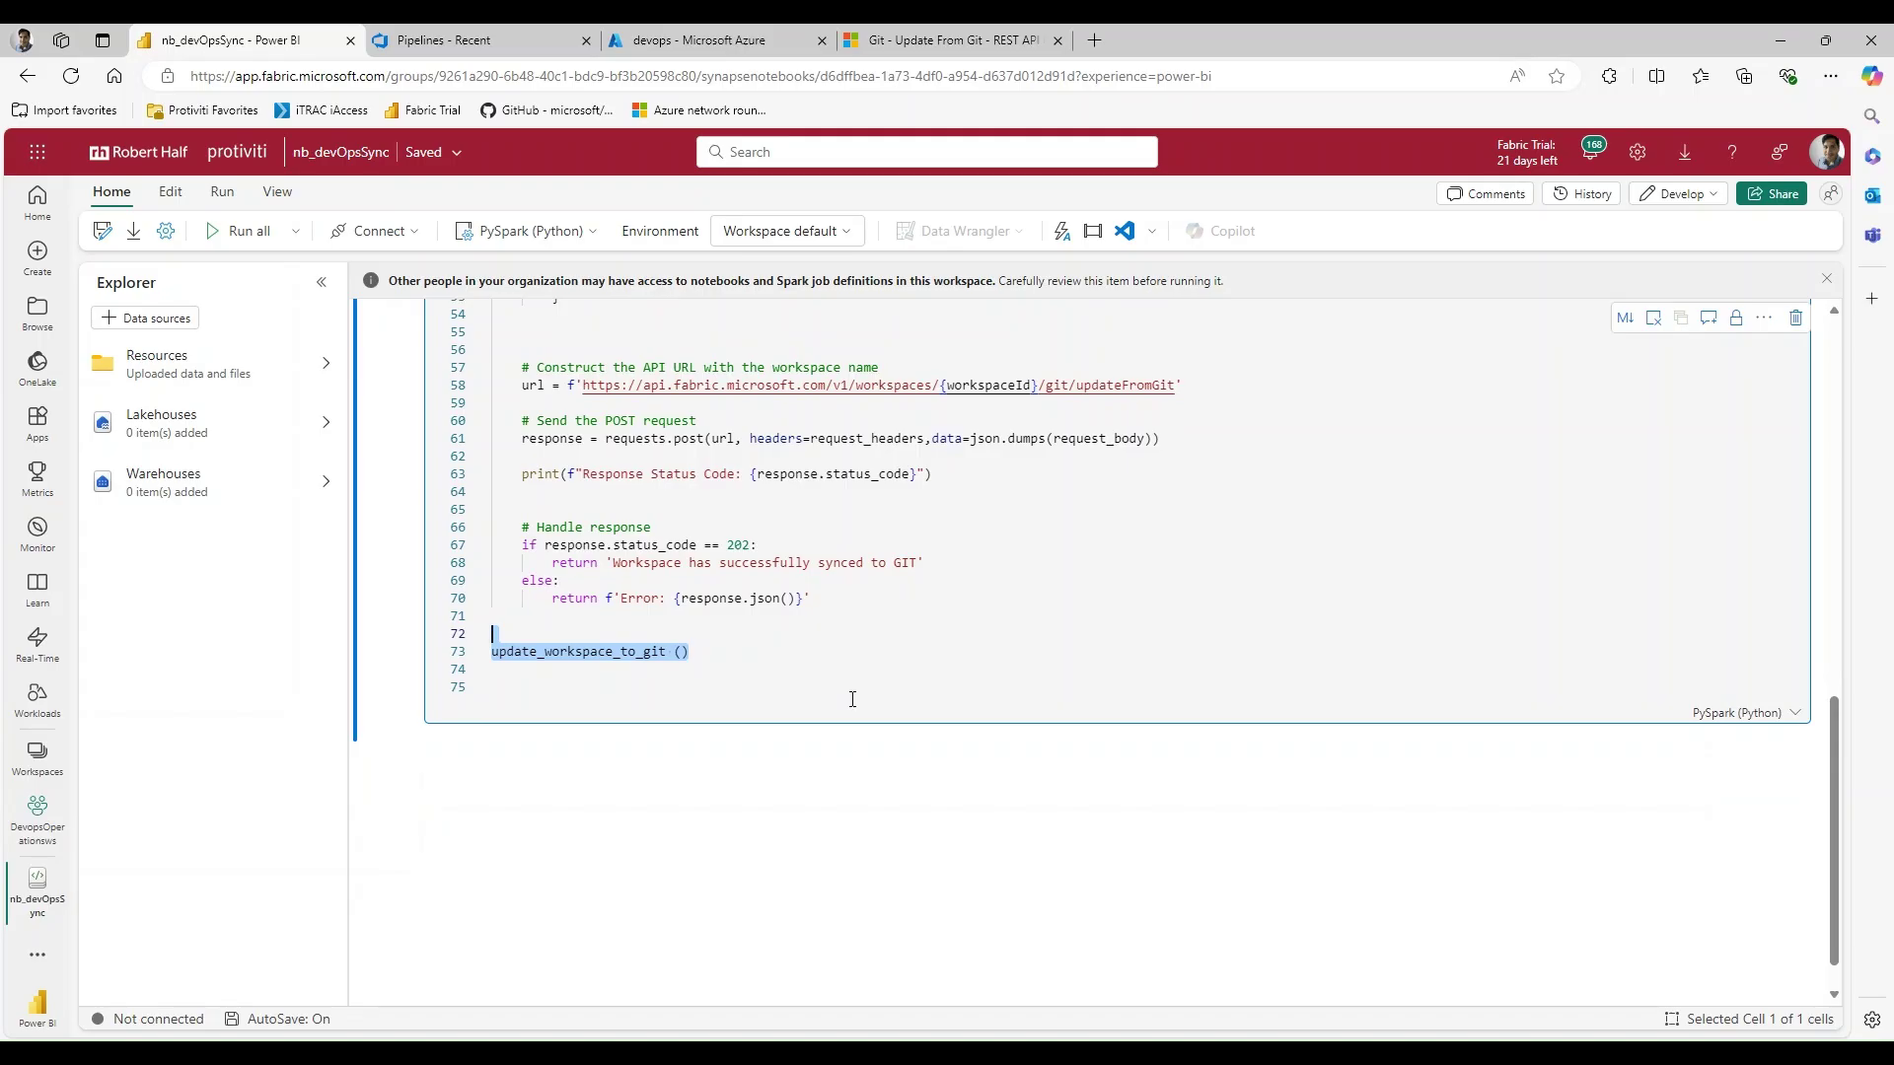
pyautogui.click(843, 696)
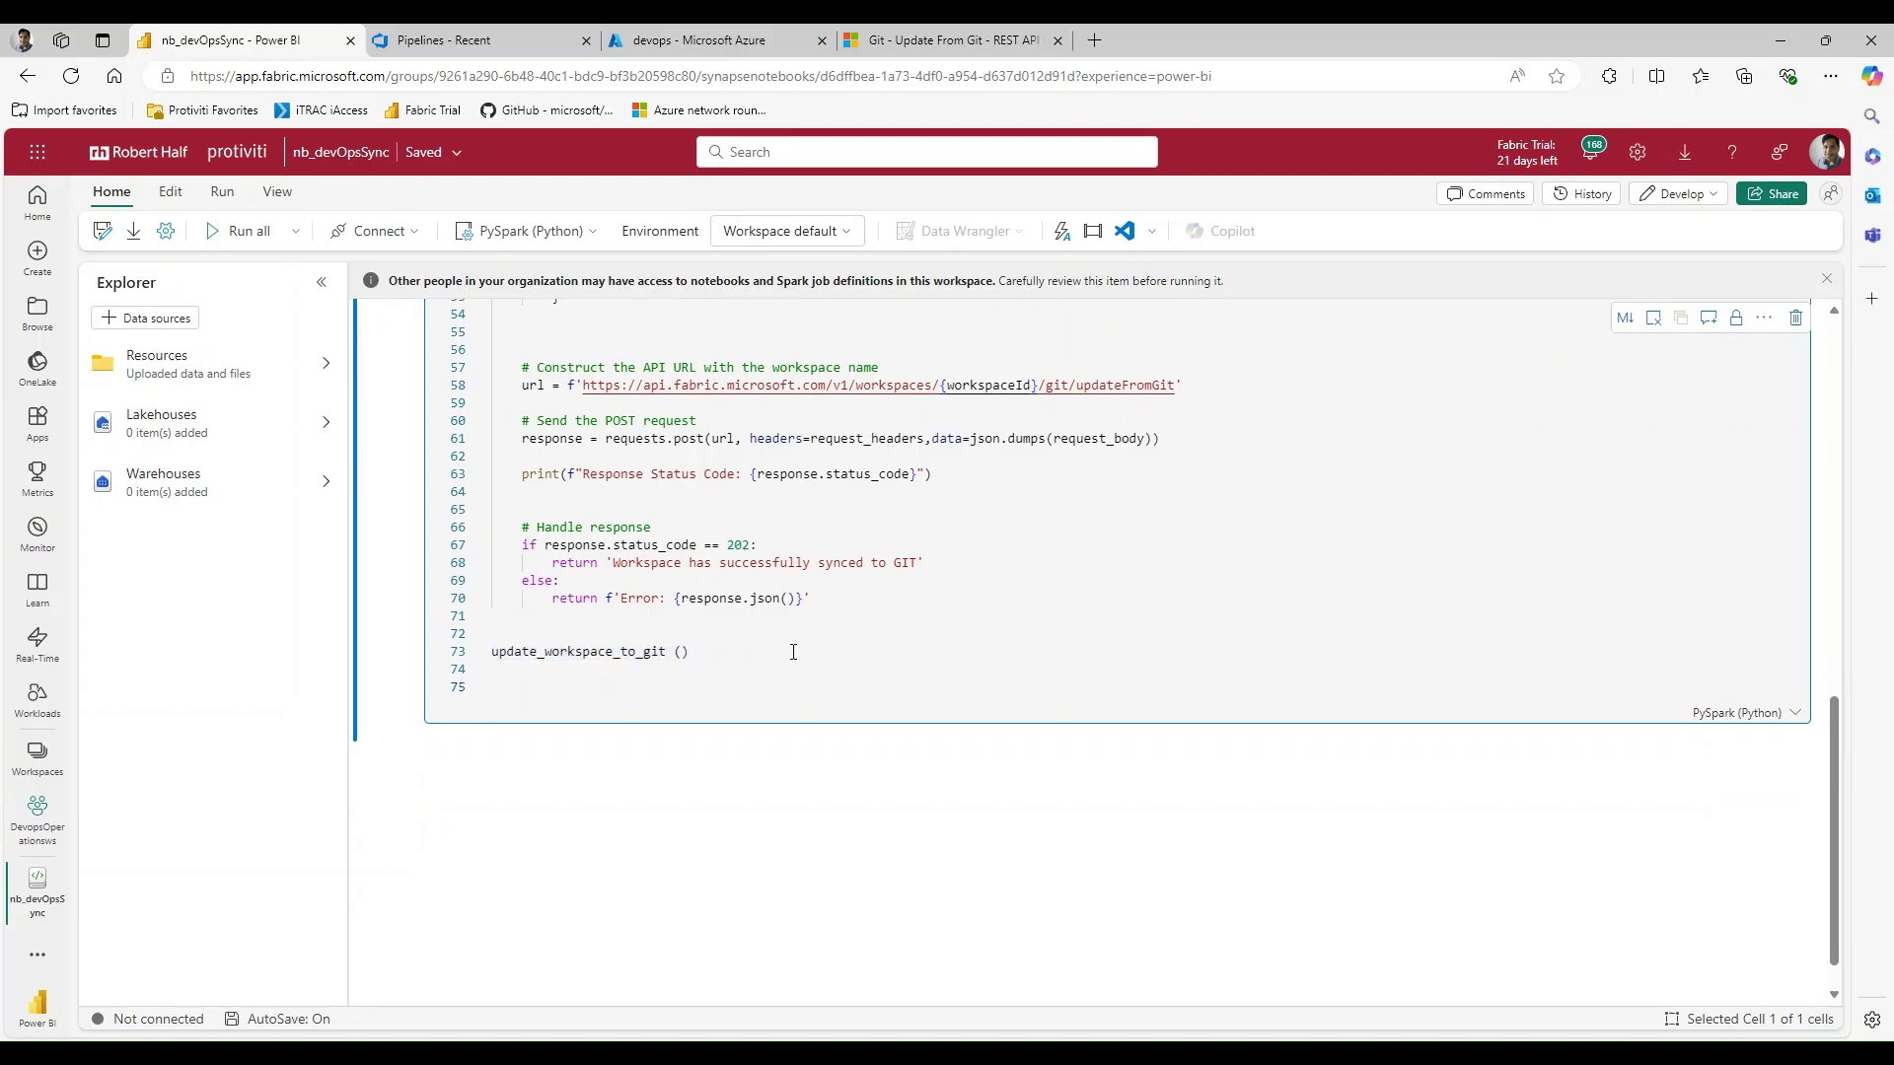
# - Open DevopsOperationsws and create a data pipeline named pl_devops
pyautogui.click(37, 756)
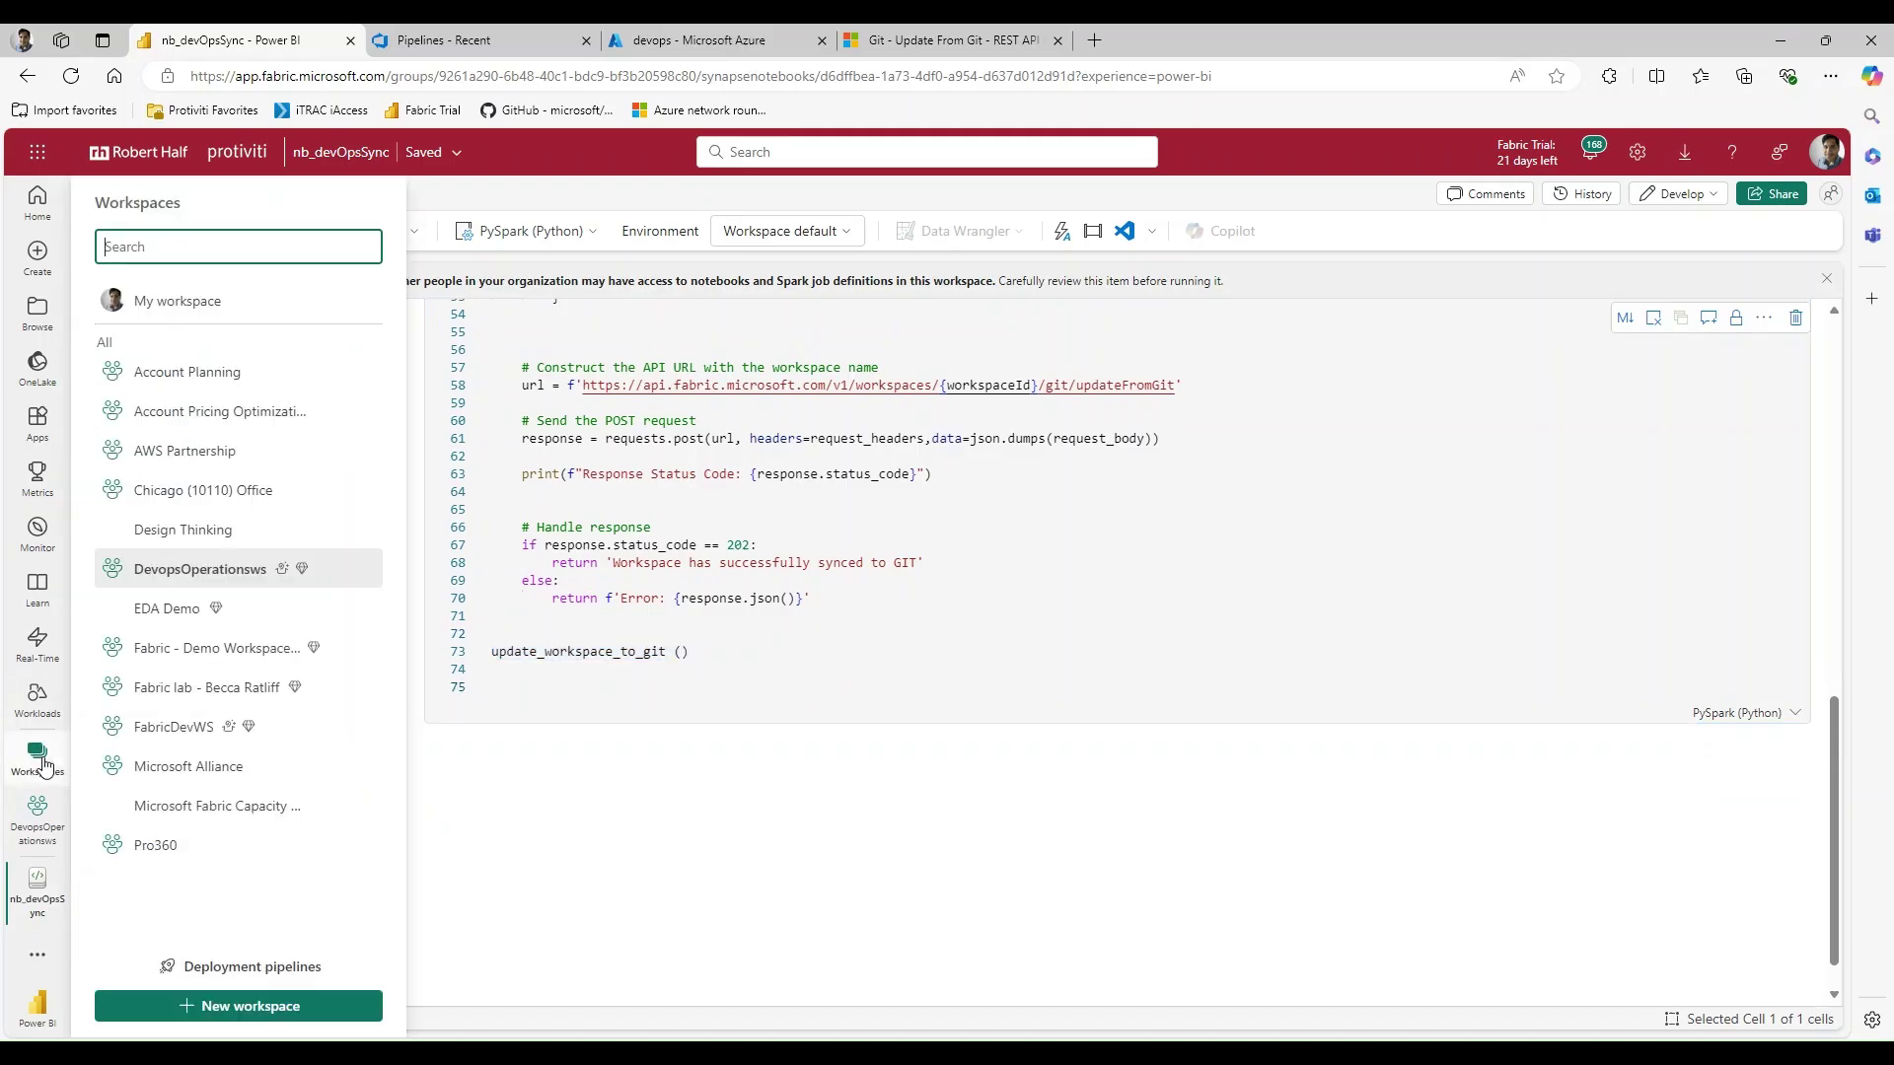
pyautogui.click(231, 570)
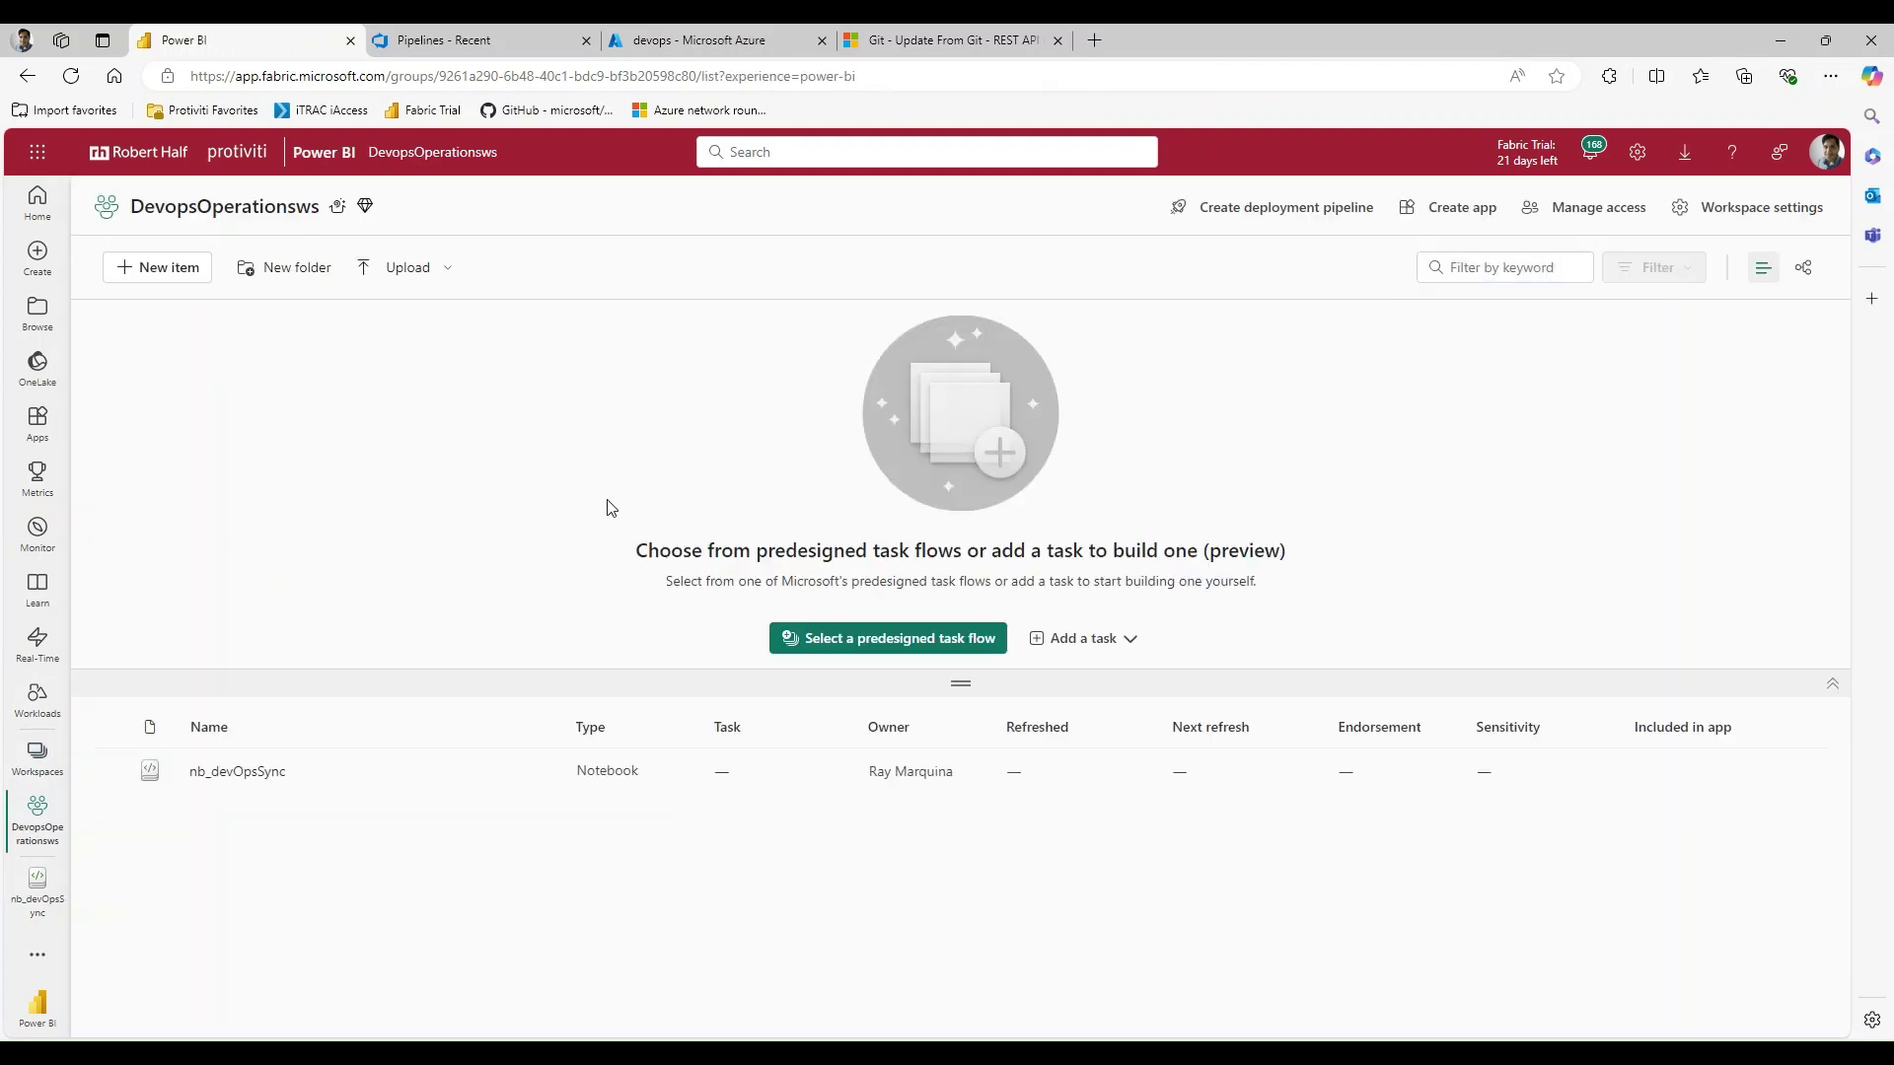
pyautogui.click(175, 274)
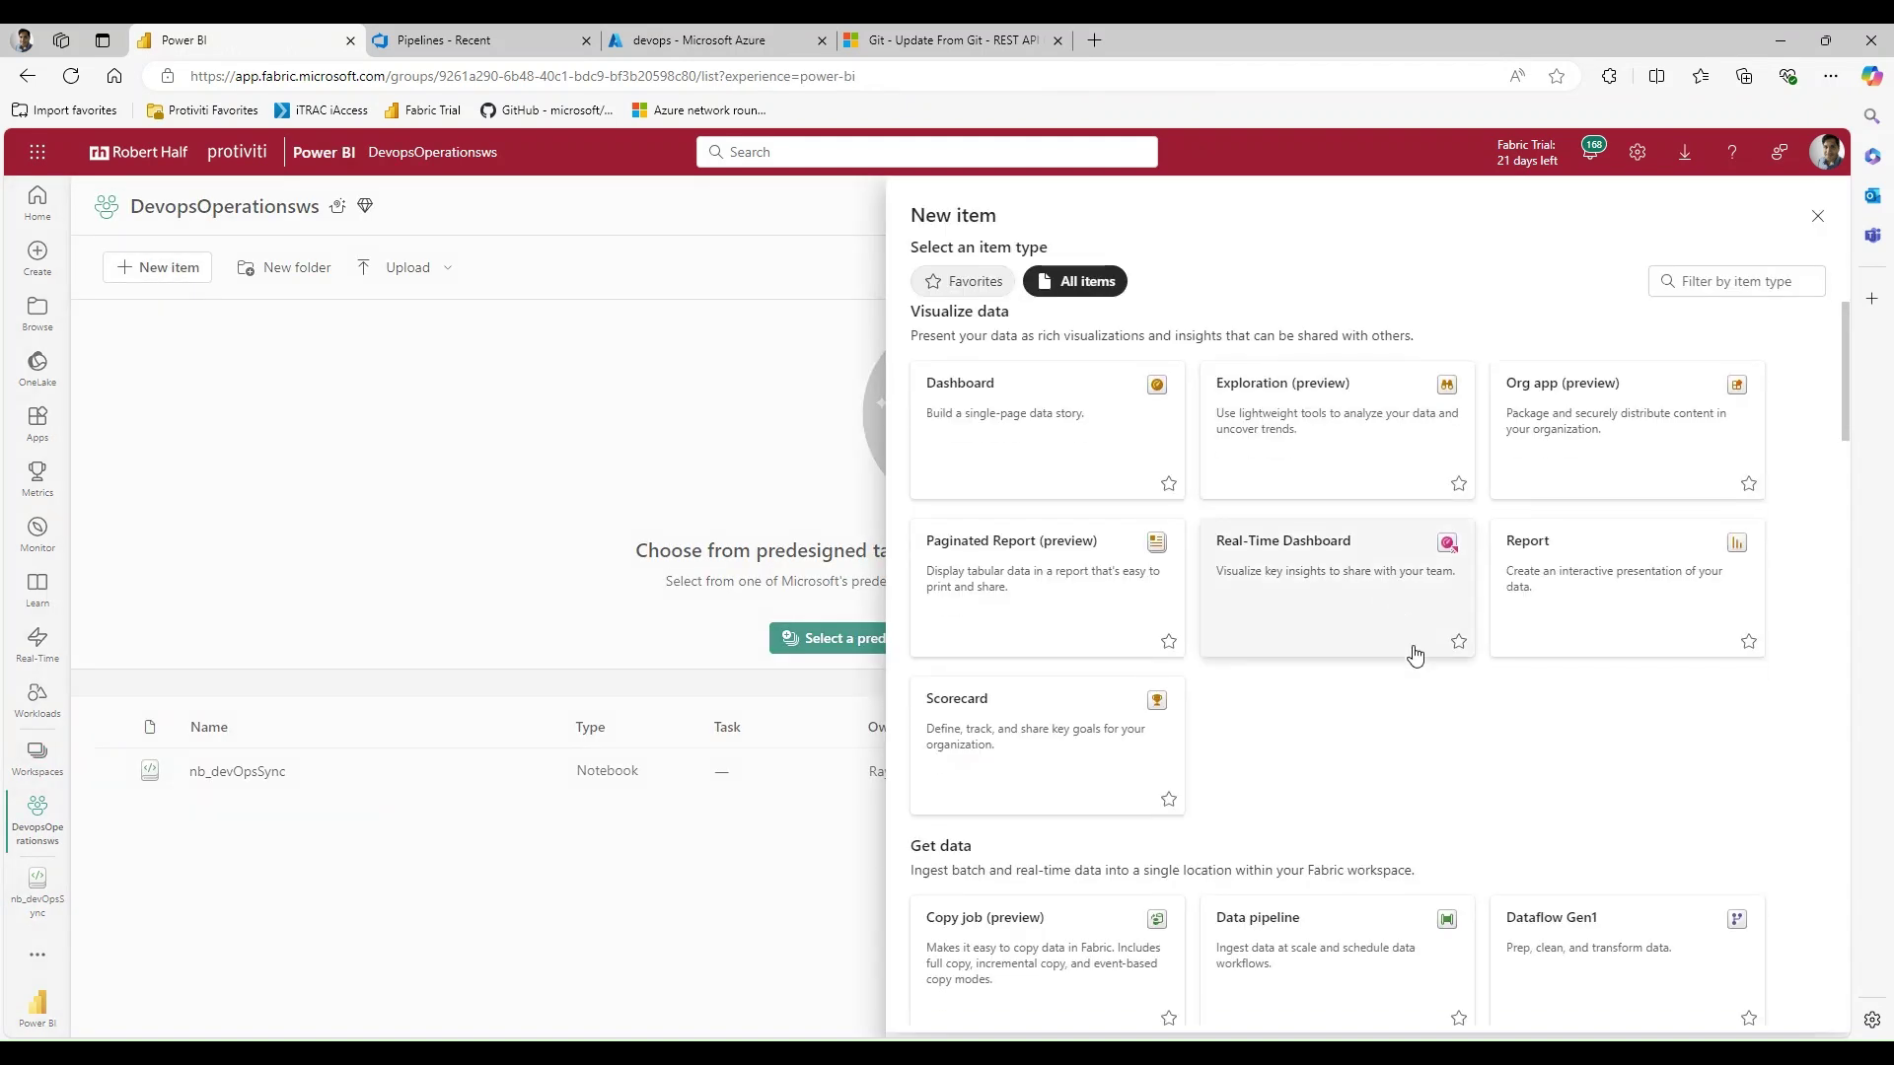
pyautogui.scroll(-4, 1421, 661)
pyautogui.click(1282, 470)
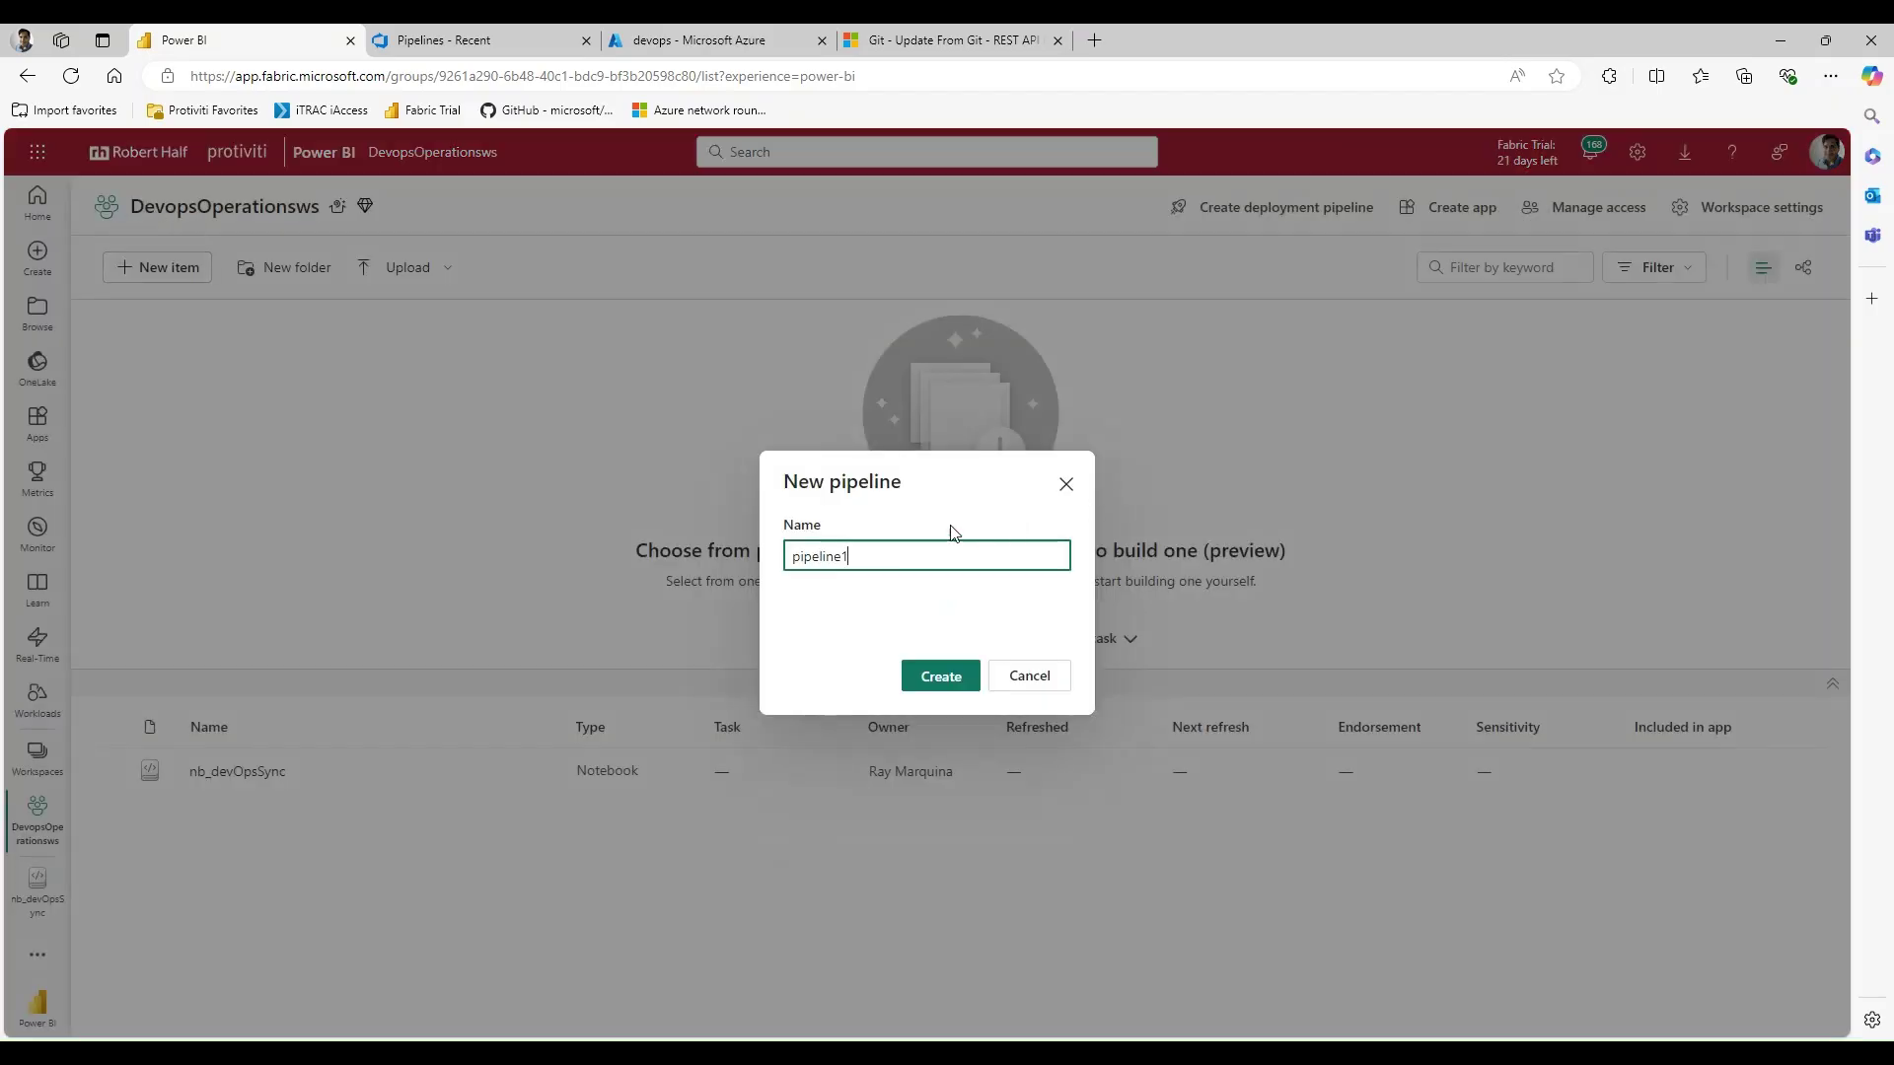
pyautogui.moveTo(850, 557); pyautogui.dragTo(677, 564)
pyautogui.press('BackSpace')
pyautogui.write('pl_devops')
pyautogui.click(941, 680)
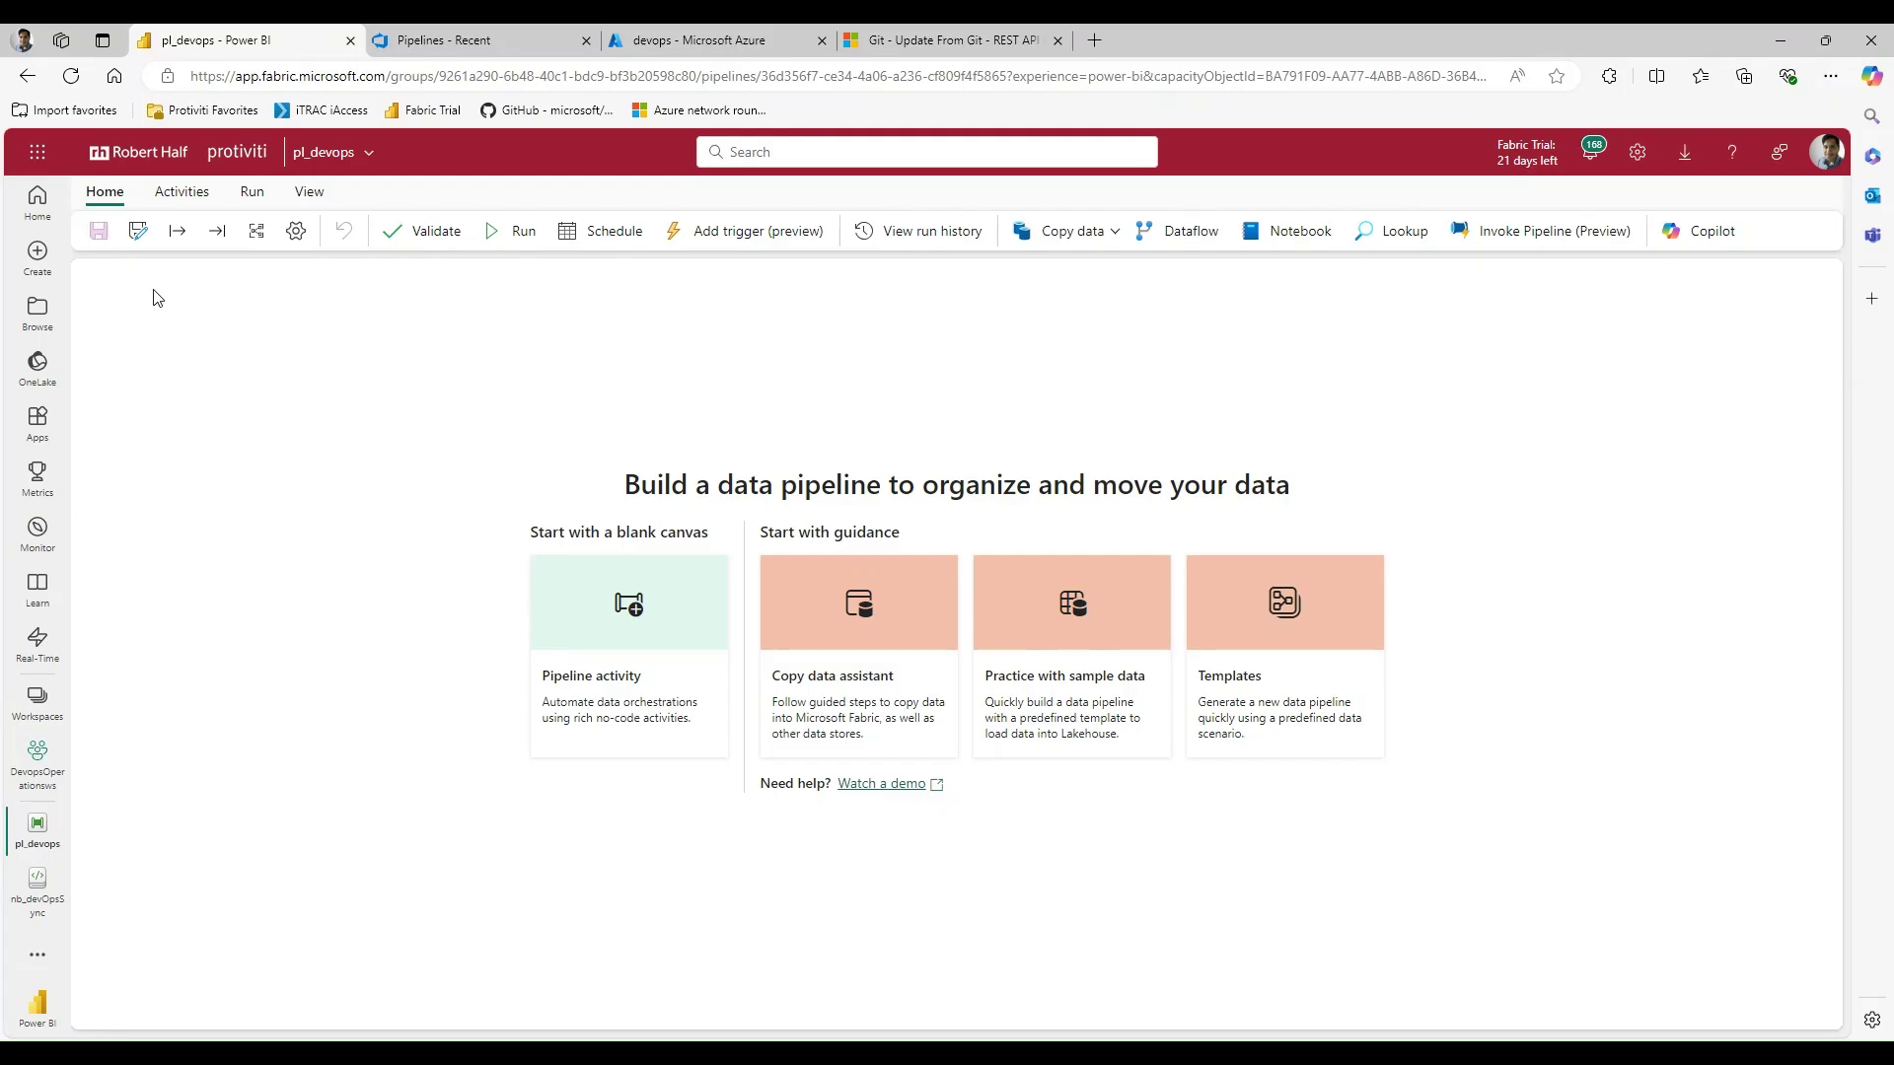
# - Add a Notebook activity to the pipeline and name it 'execute devops notebook'
pyautogui.click(192, 192)
pyautogui.click(359, 234)
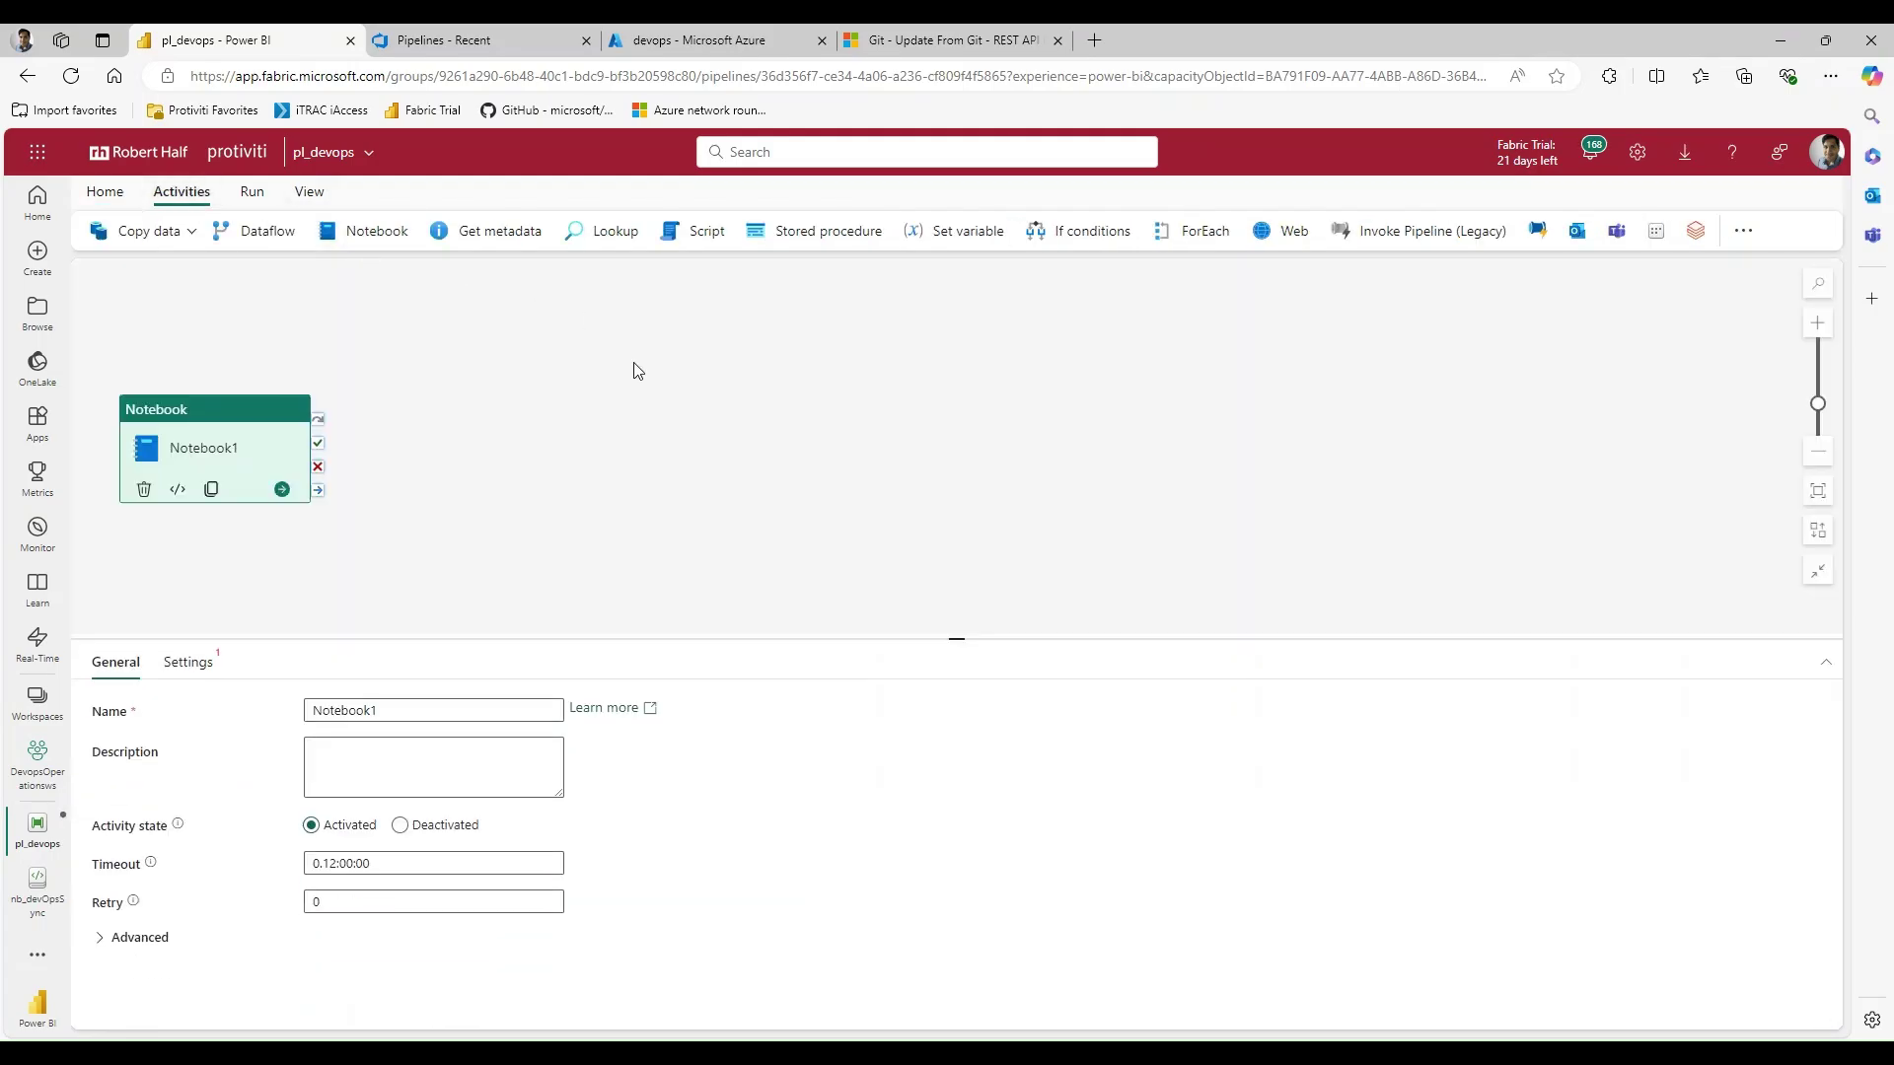
pyautogui.click(385, 711)
pyautogui.hotkey('ctrl', 'a')
pyautogui.press('BackSpace')
pyautogui.write('execu')
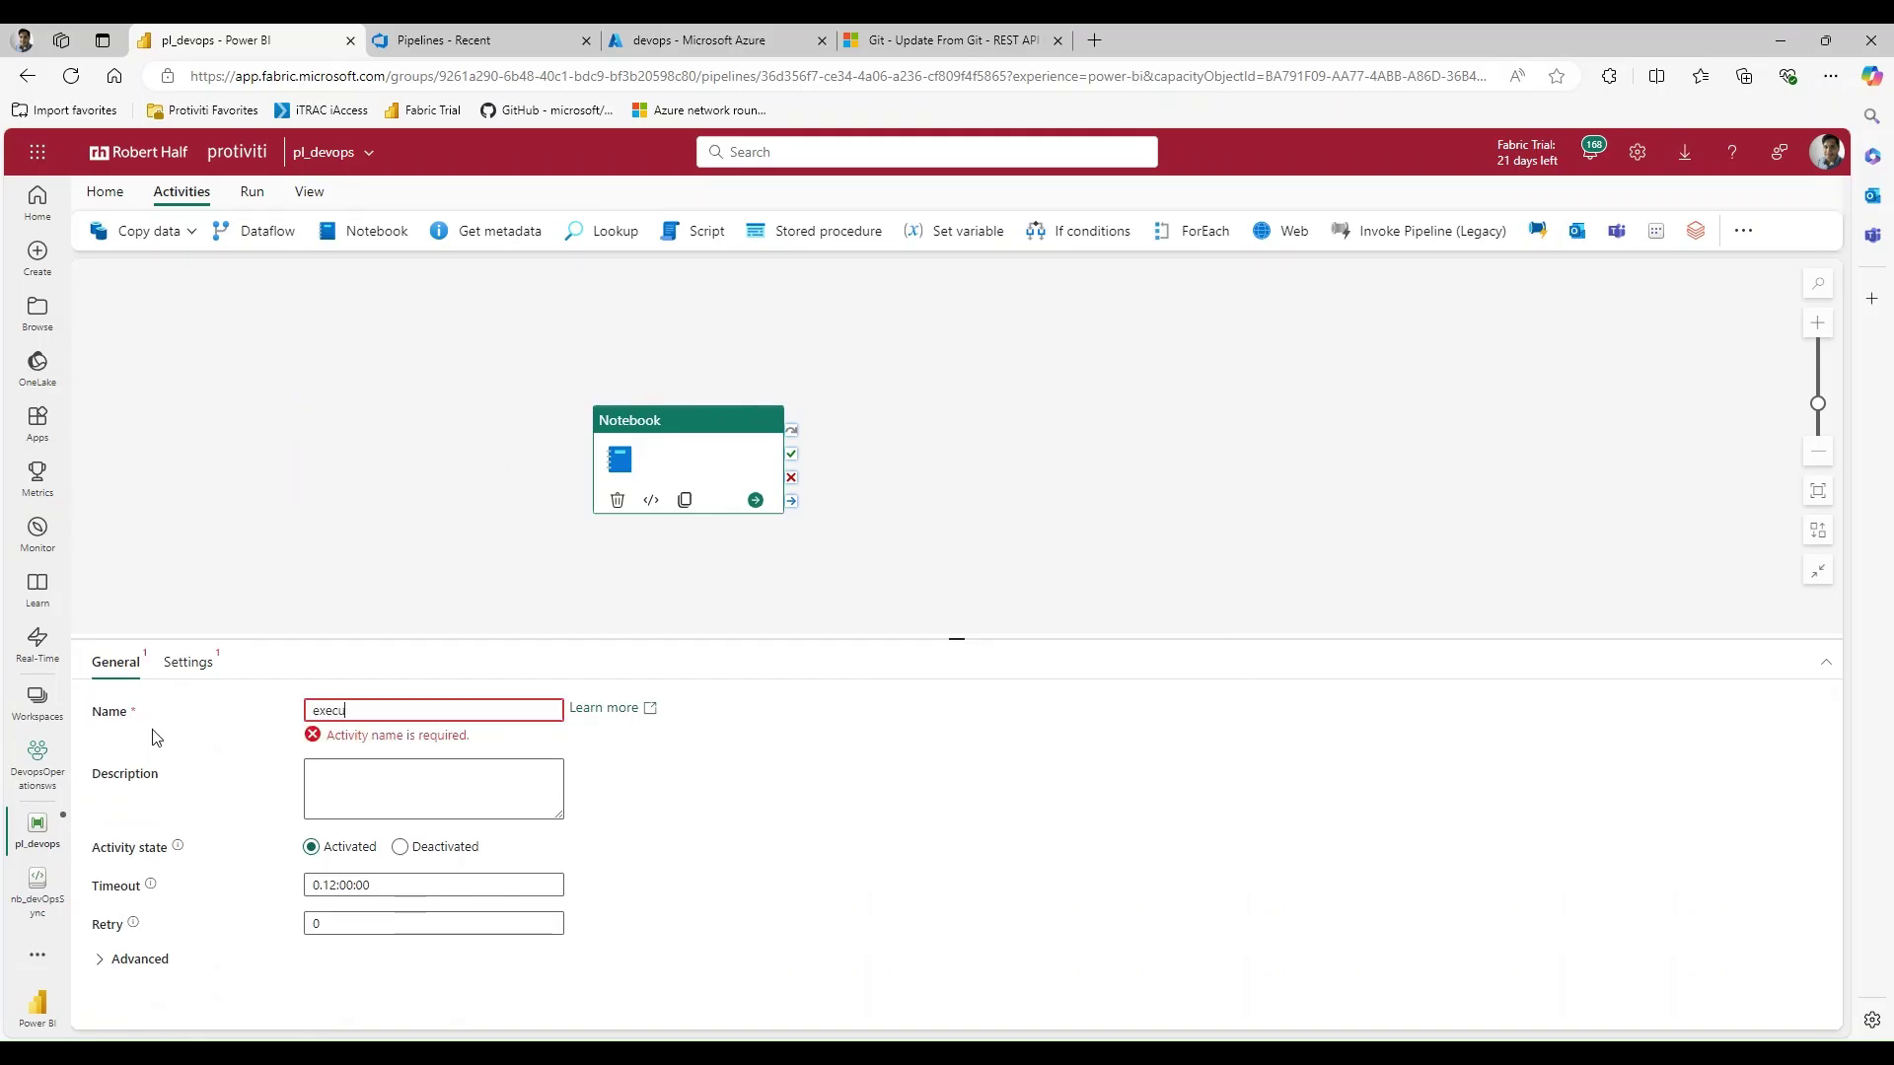
pyautogui.write('te devops notebook')
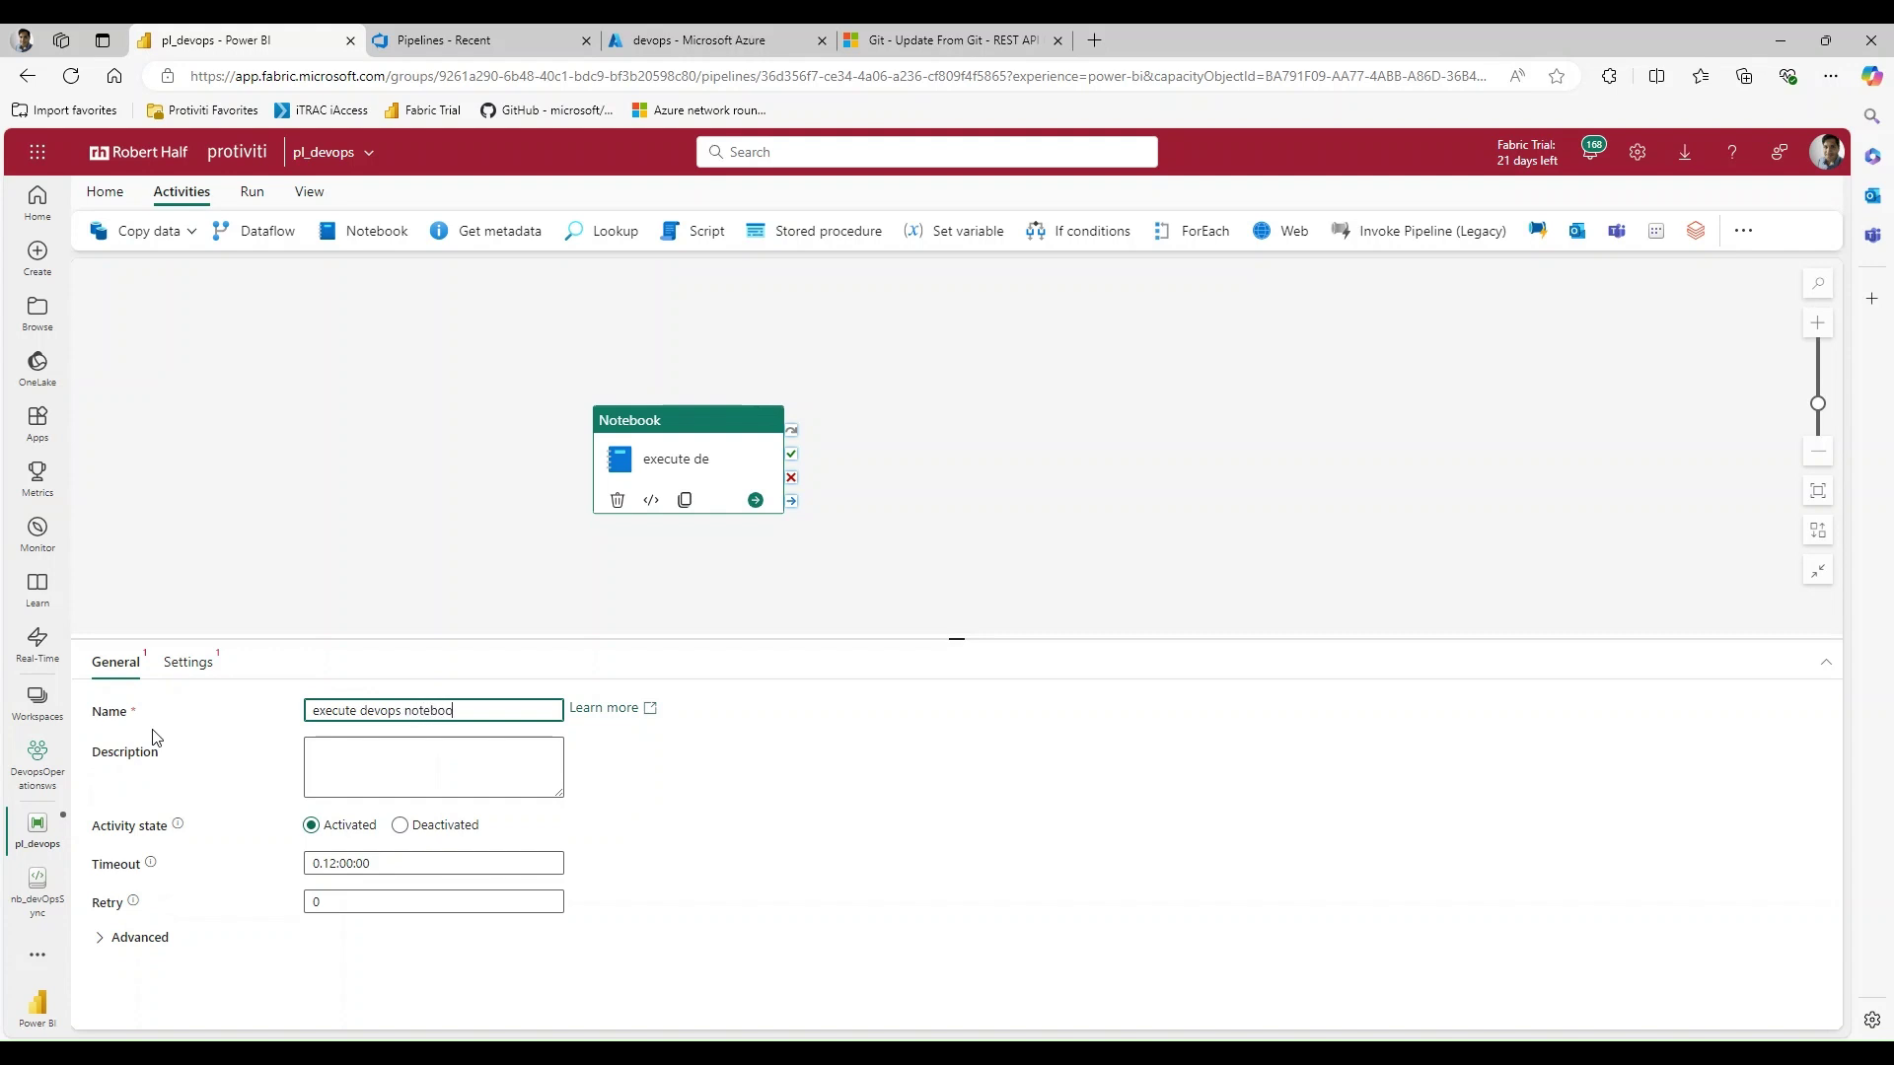
pyautogui.click(325, 470)
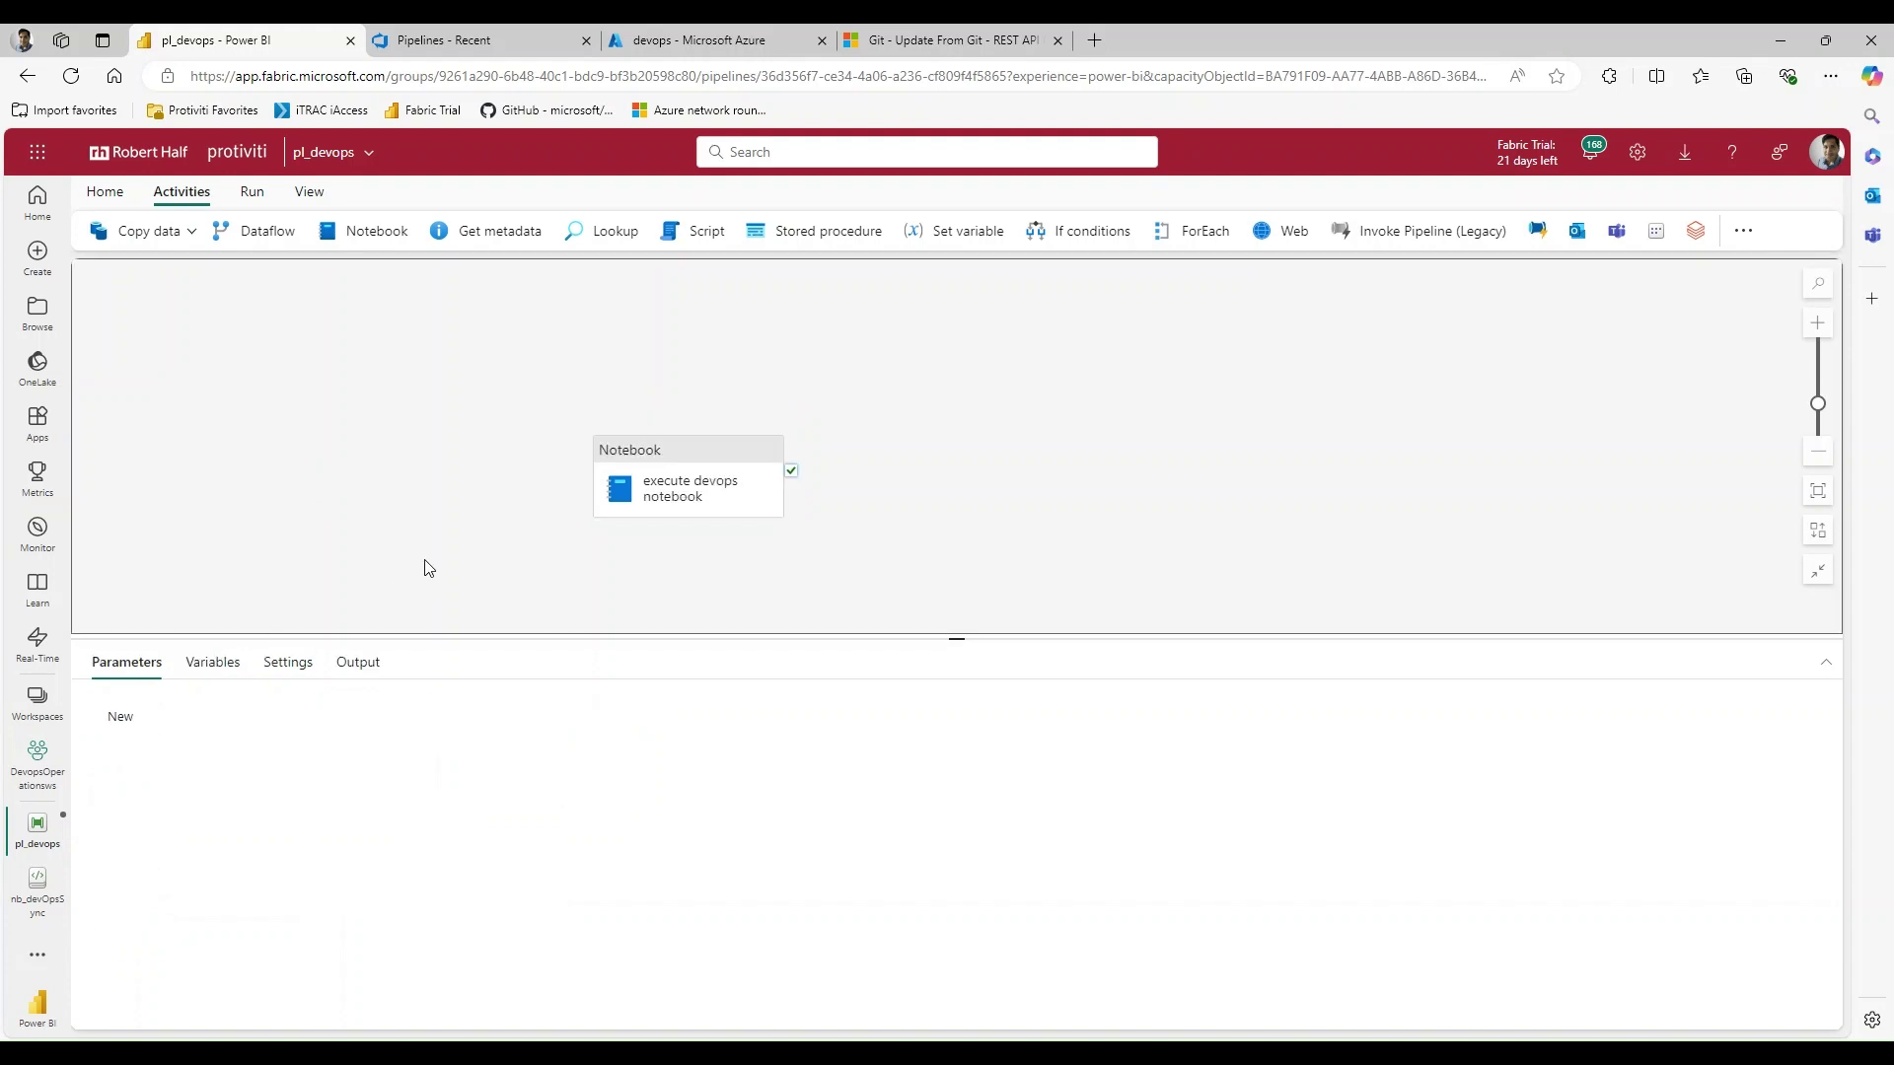
pyautogui.click(603, 483)
# - Set the activity's notebook to nb_devOpsSync in its Settings
pyautogui.click(189, 663)
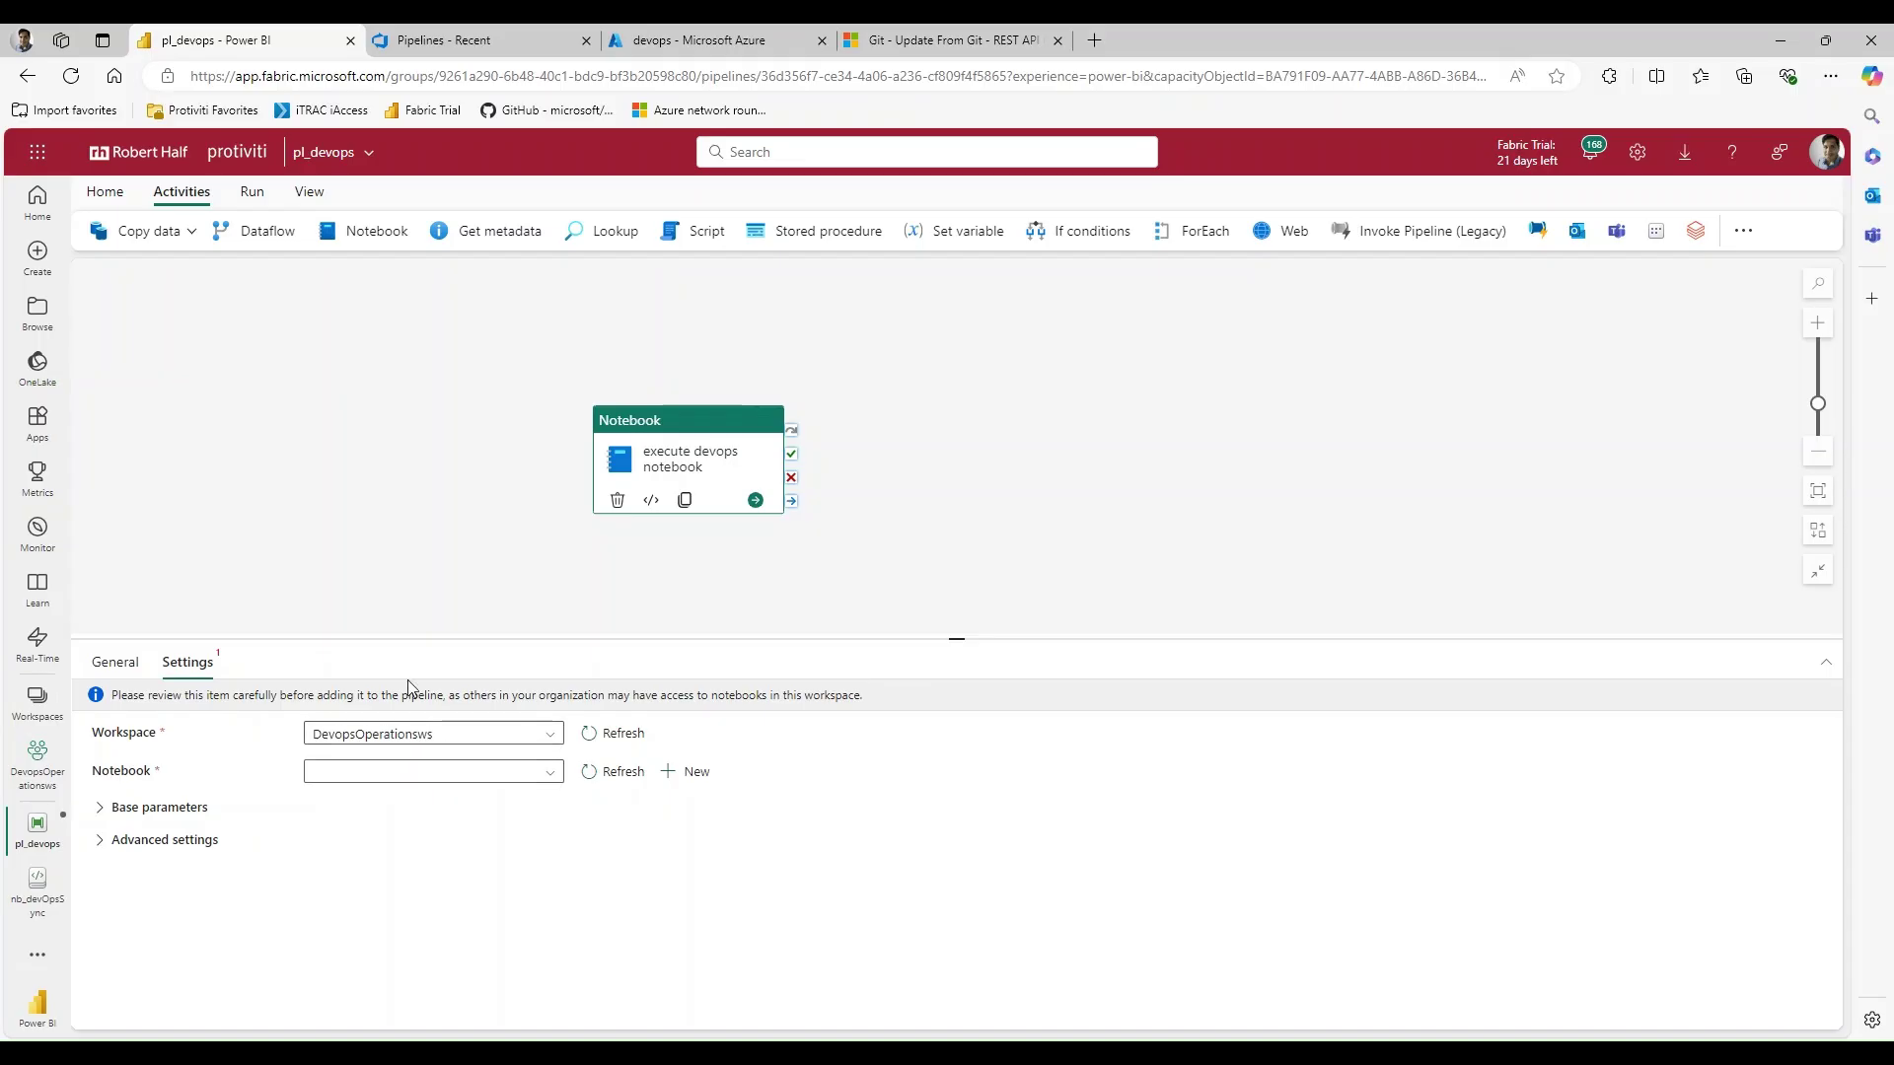
pyautogui.click(541, 772)
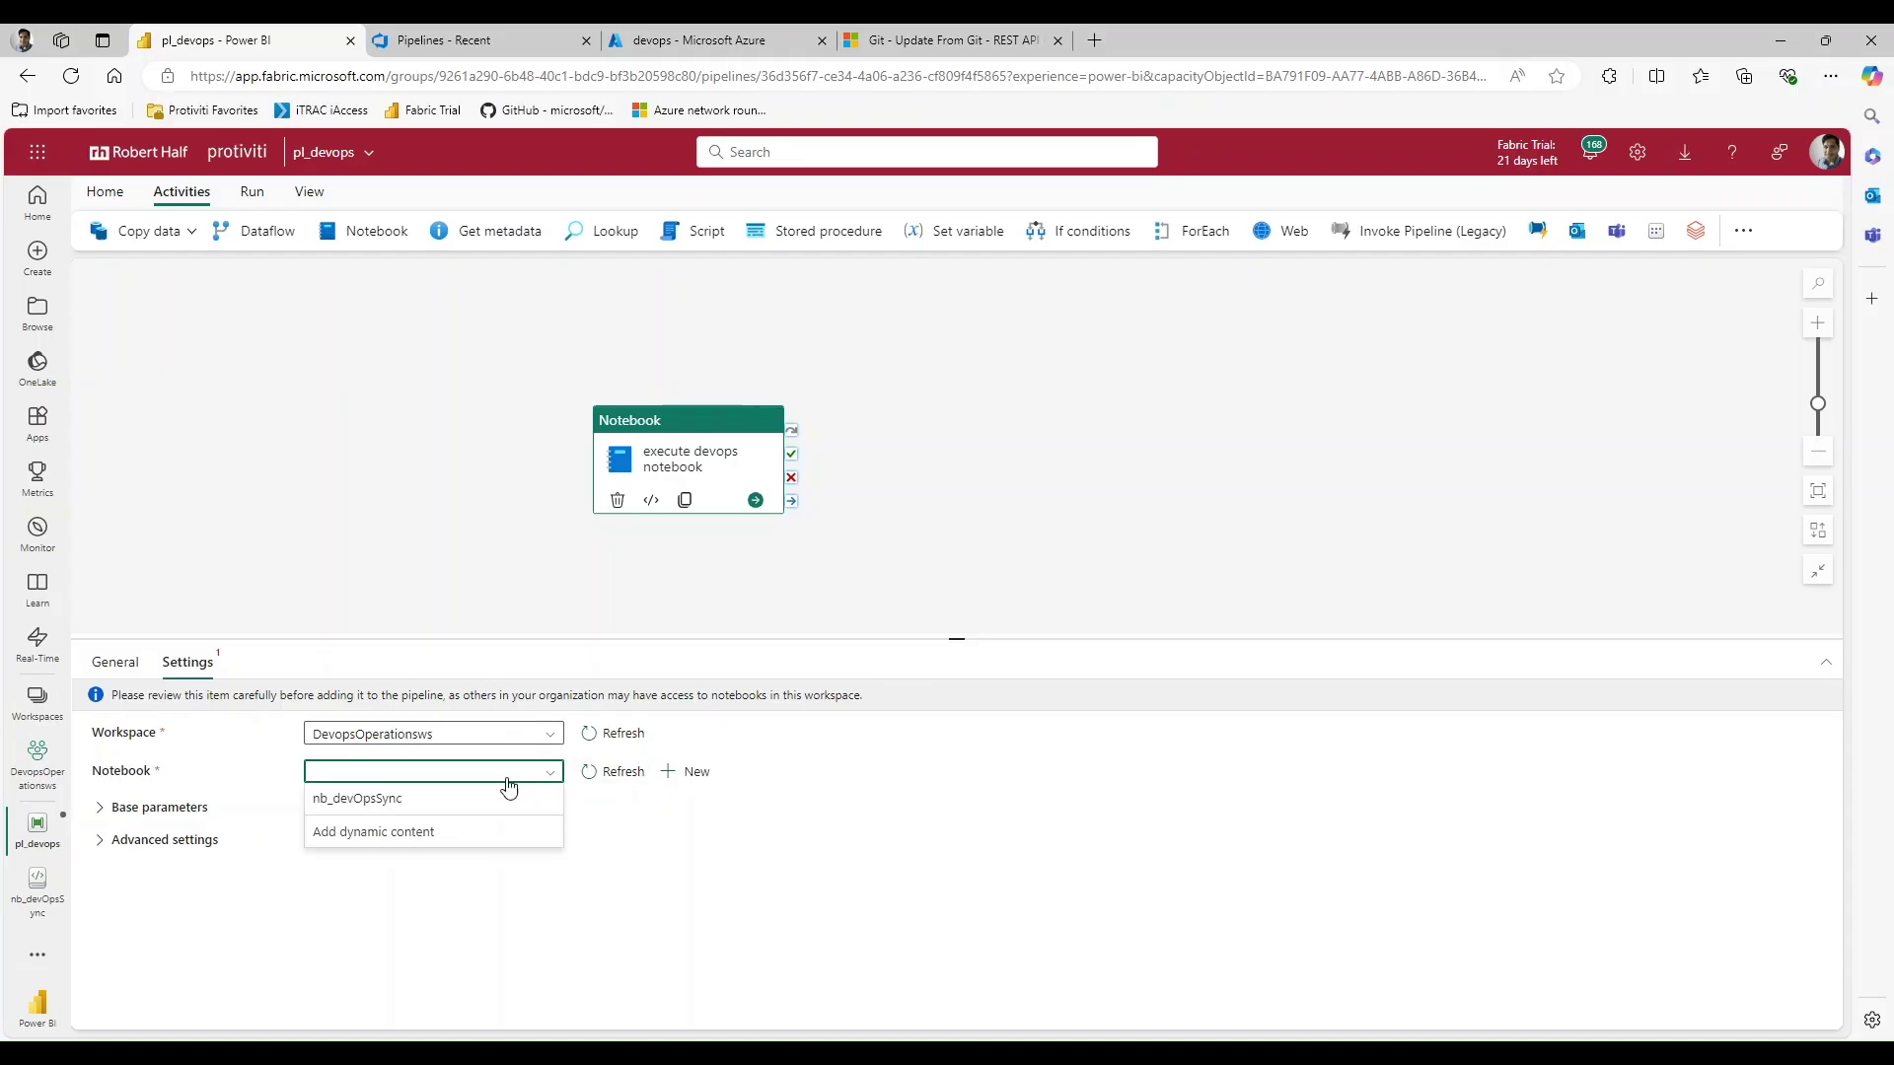
pyautogui.click(395, 802)
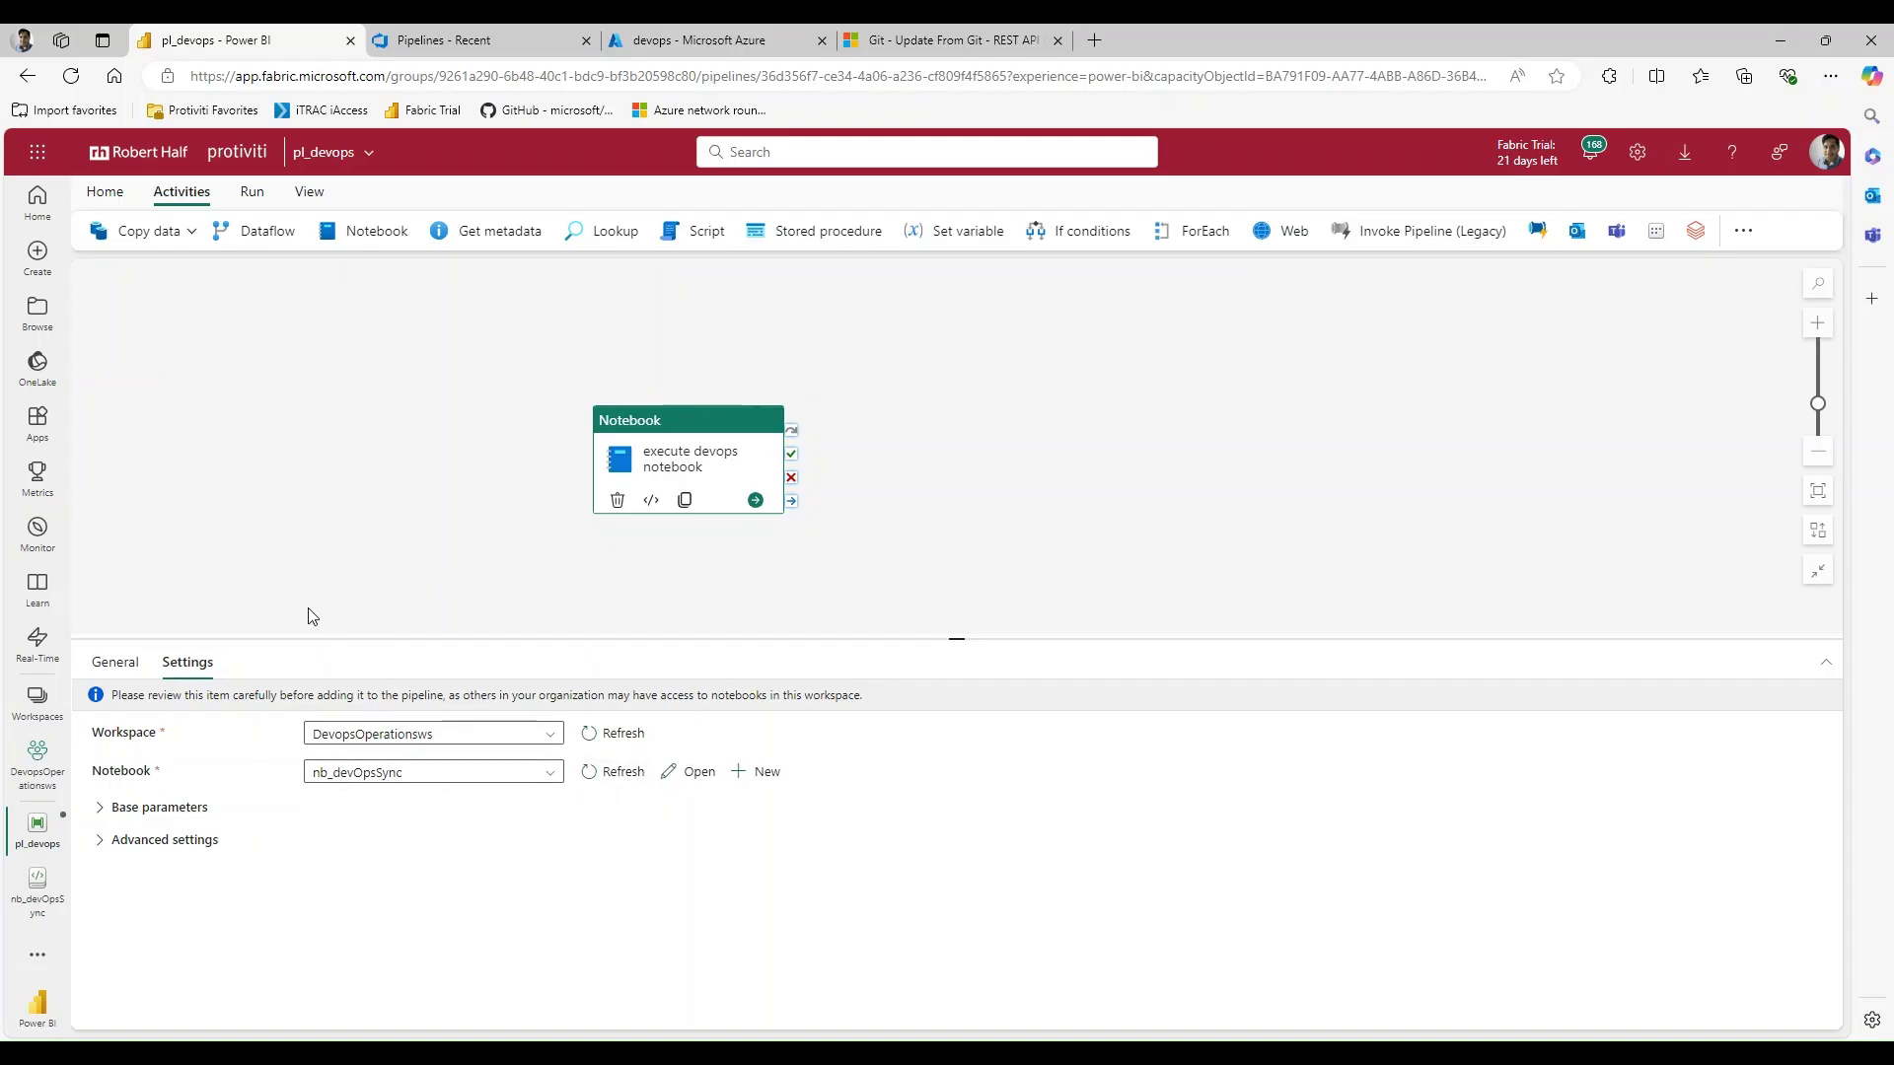
pyautogui.click(105, 192)
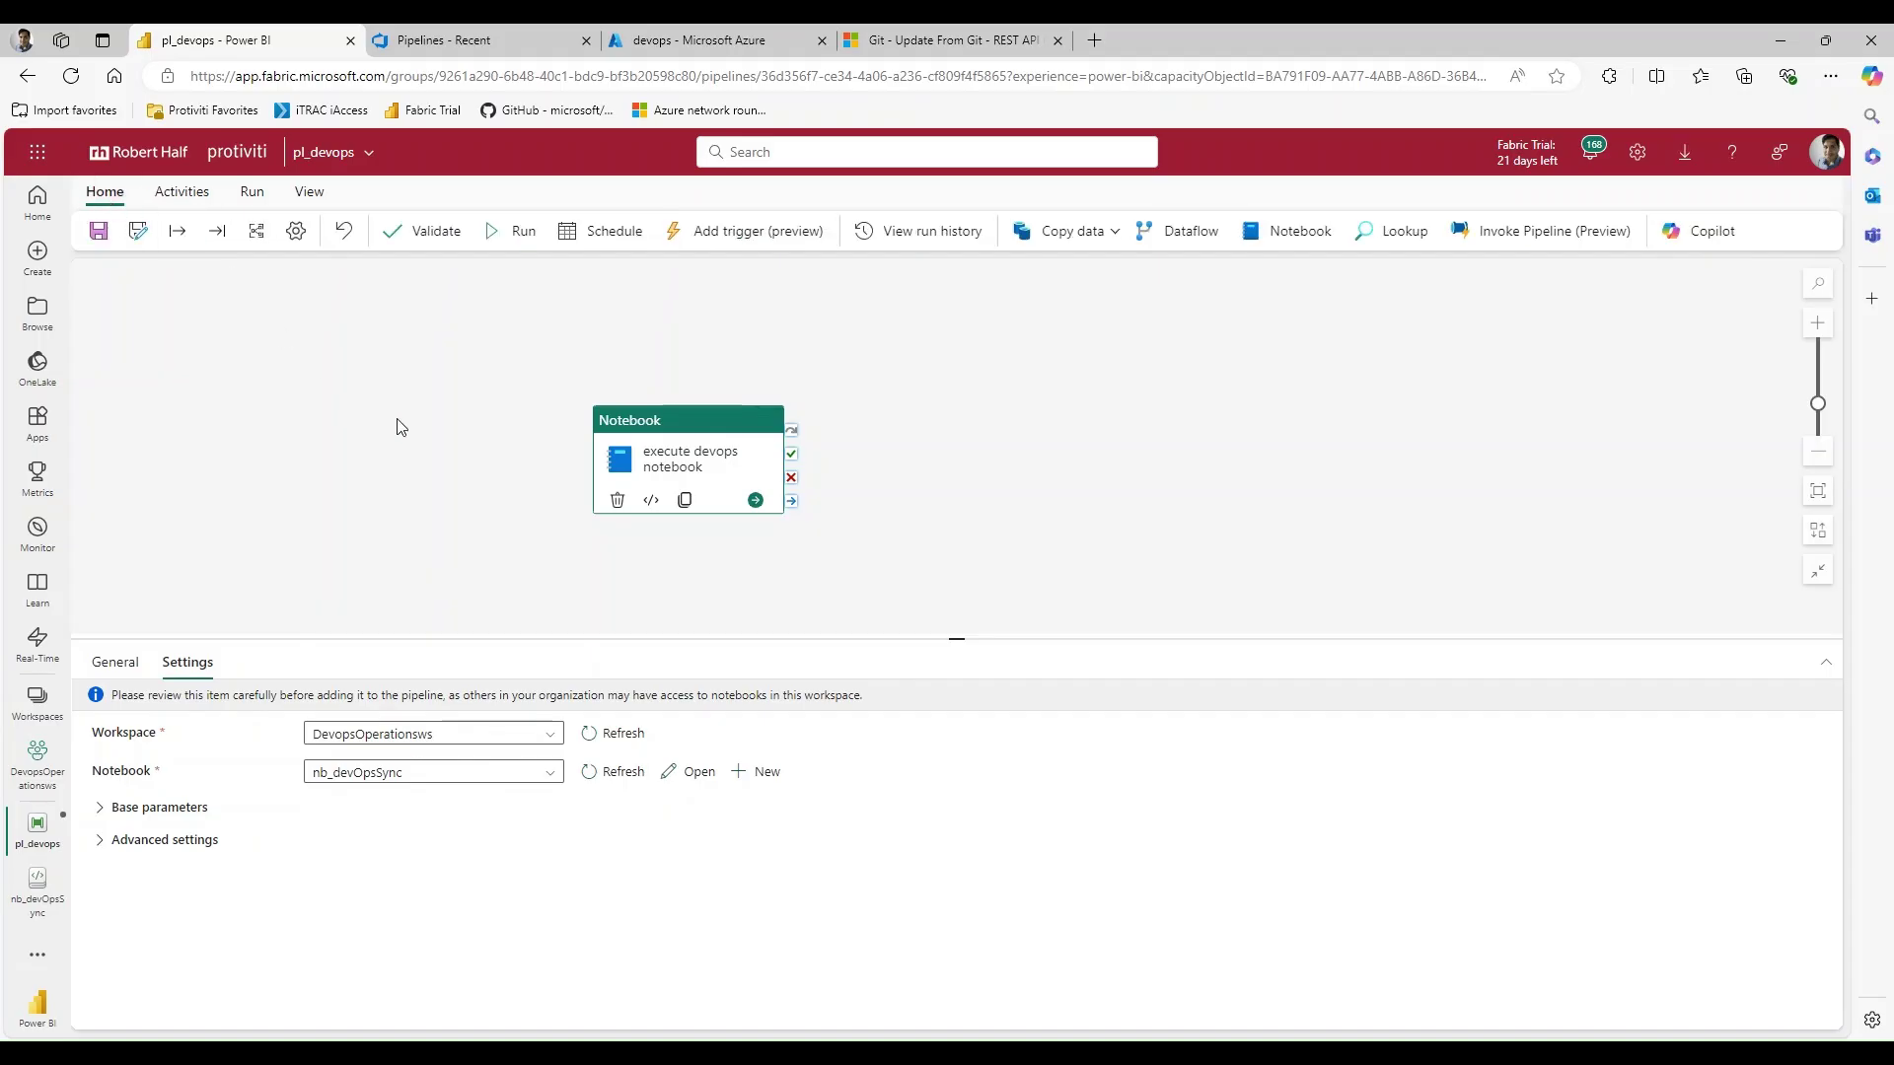
# - Add a trigger sourcing Azure Blob Storage events from prodemoadls under Azure Yearly Subscription
pyautogui.click(760, 241)
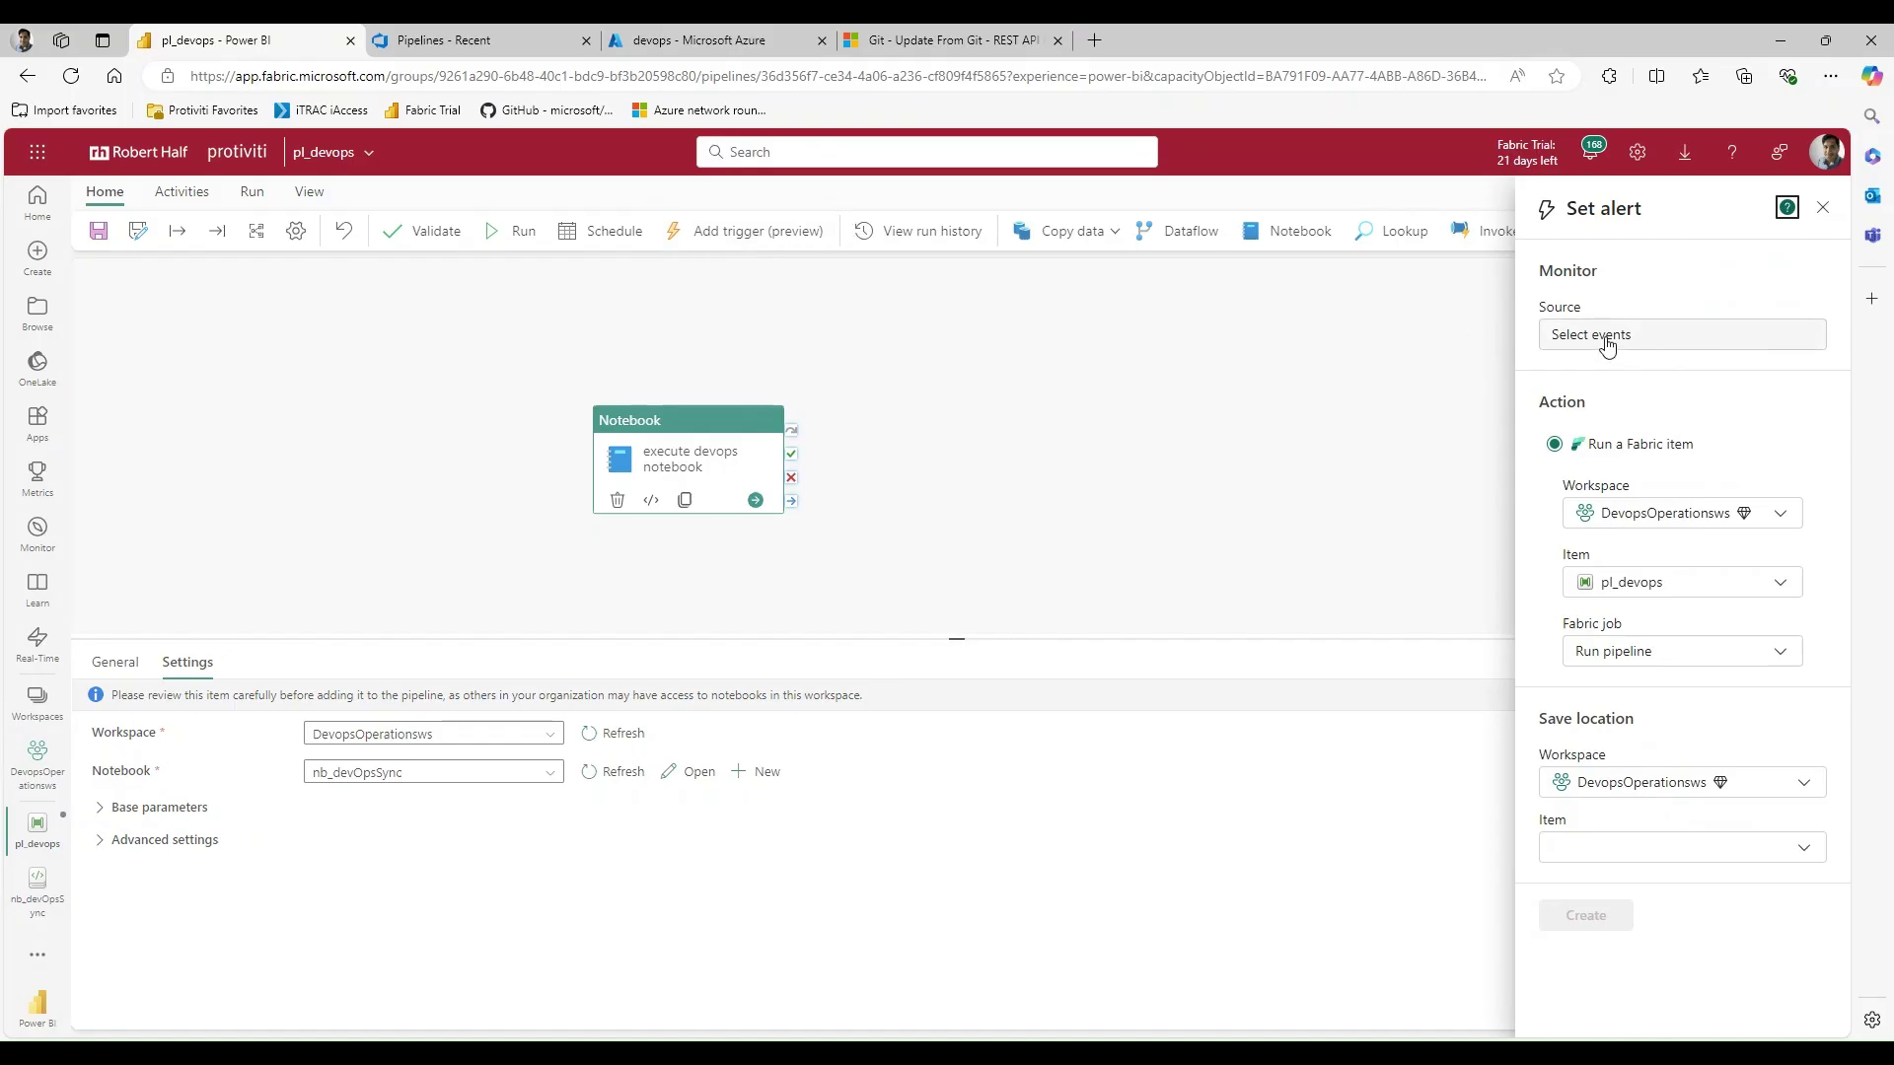
pyautogui.click(1607, 341)
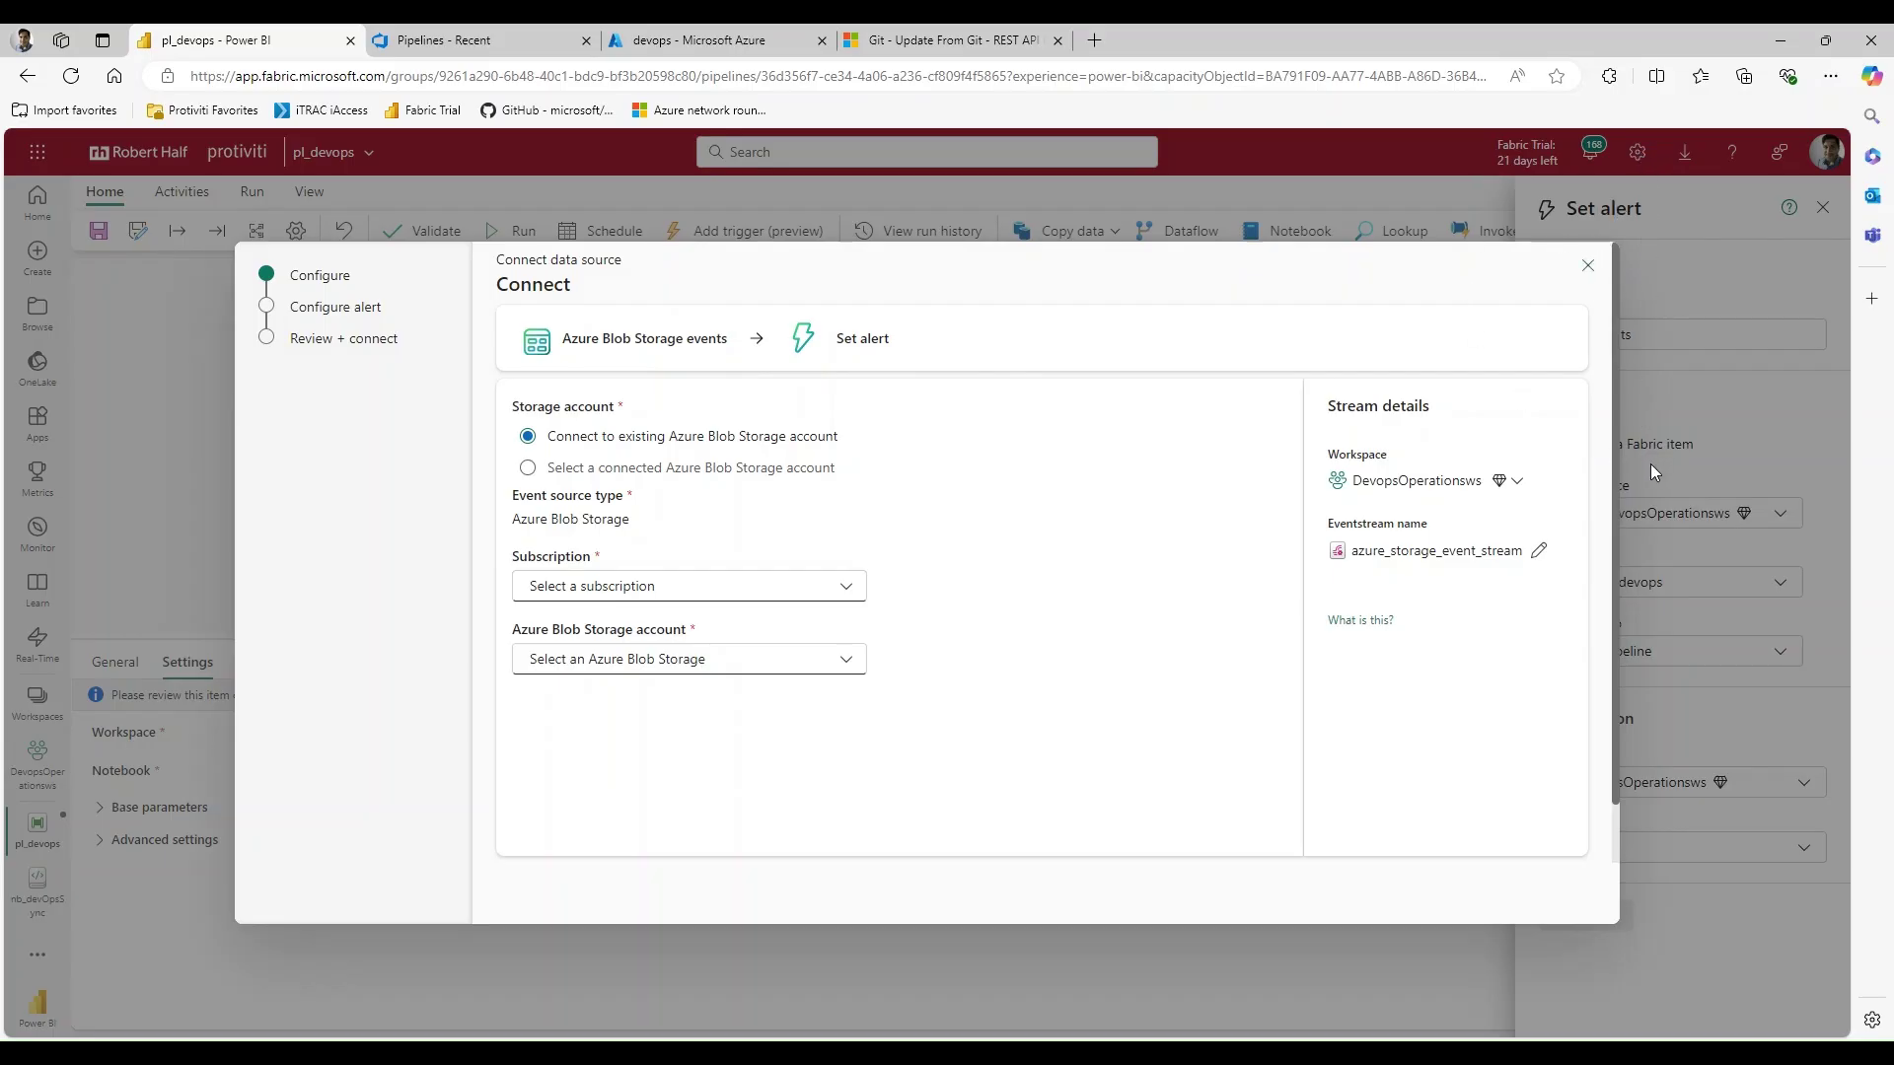
pyautogui.click(846, 589)
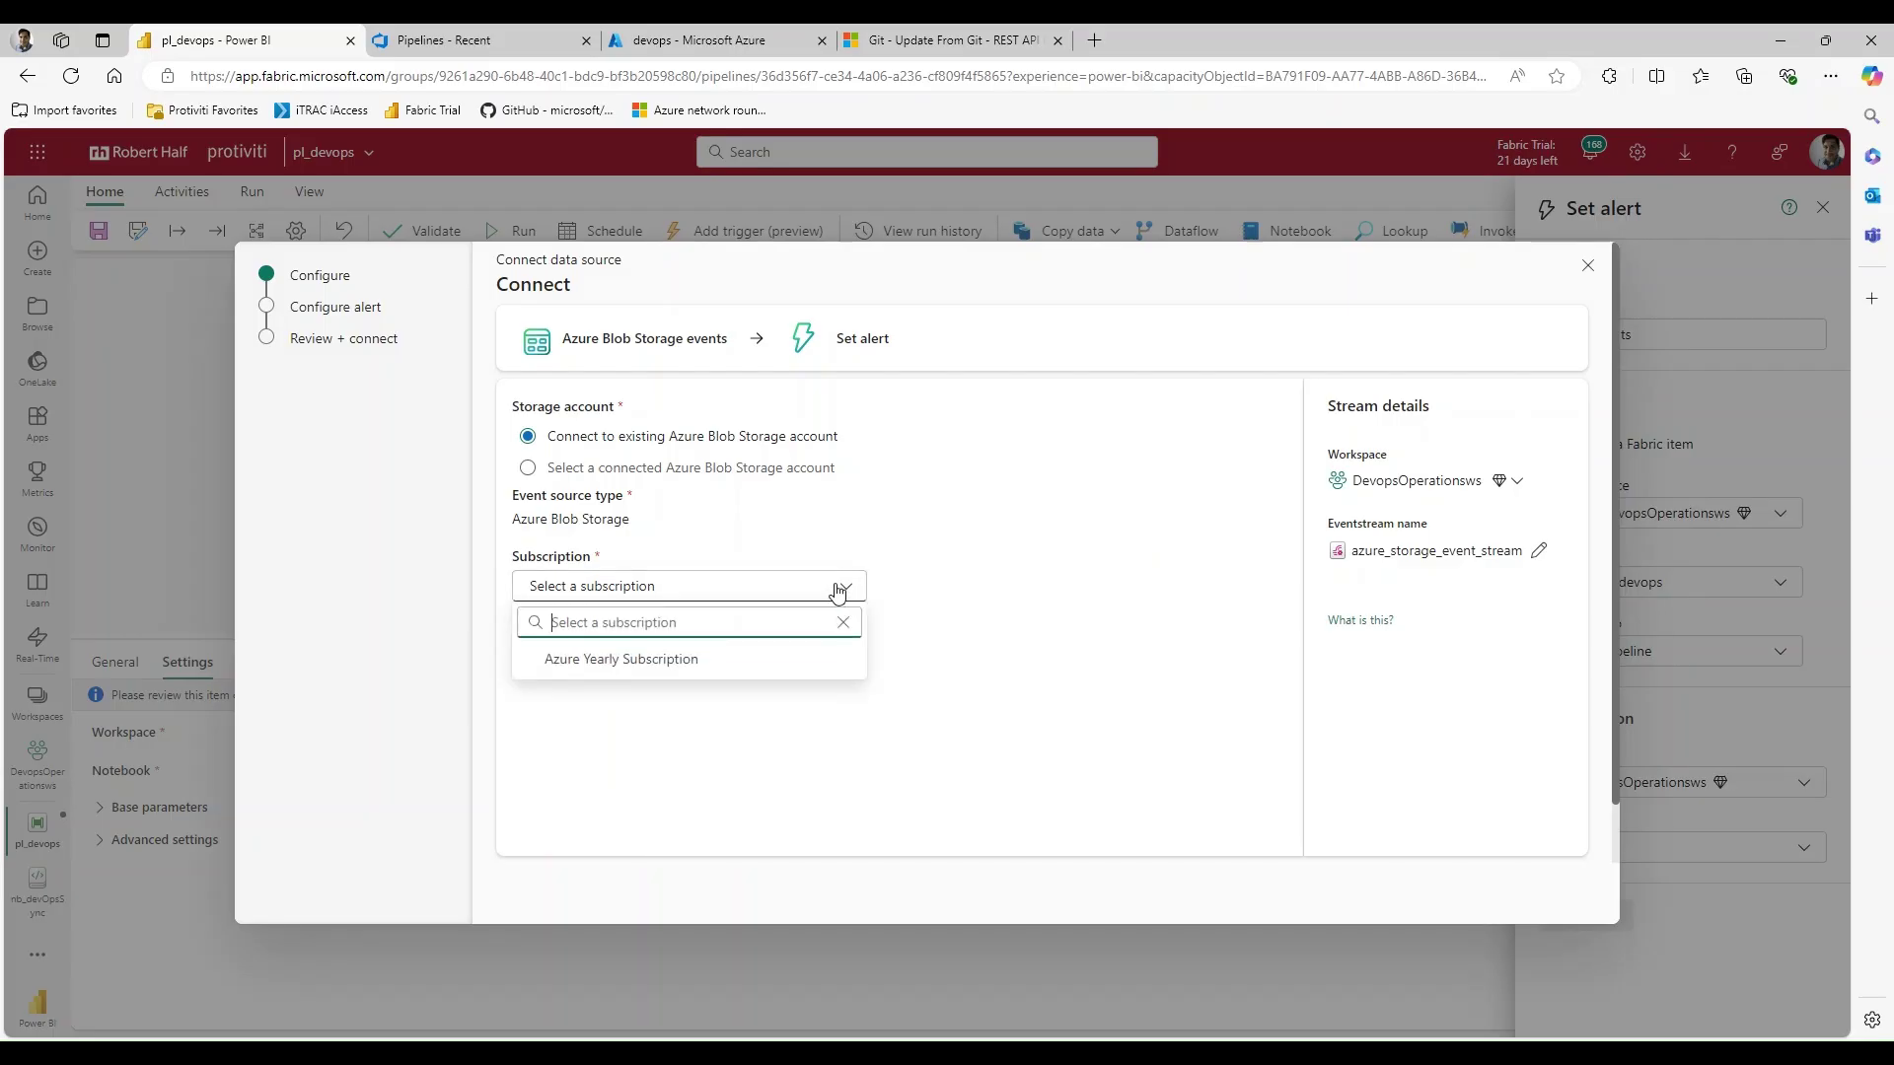
pyautogui.click(699, 660)
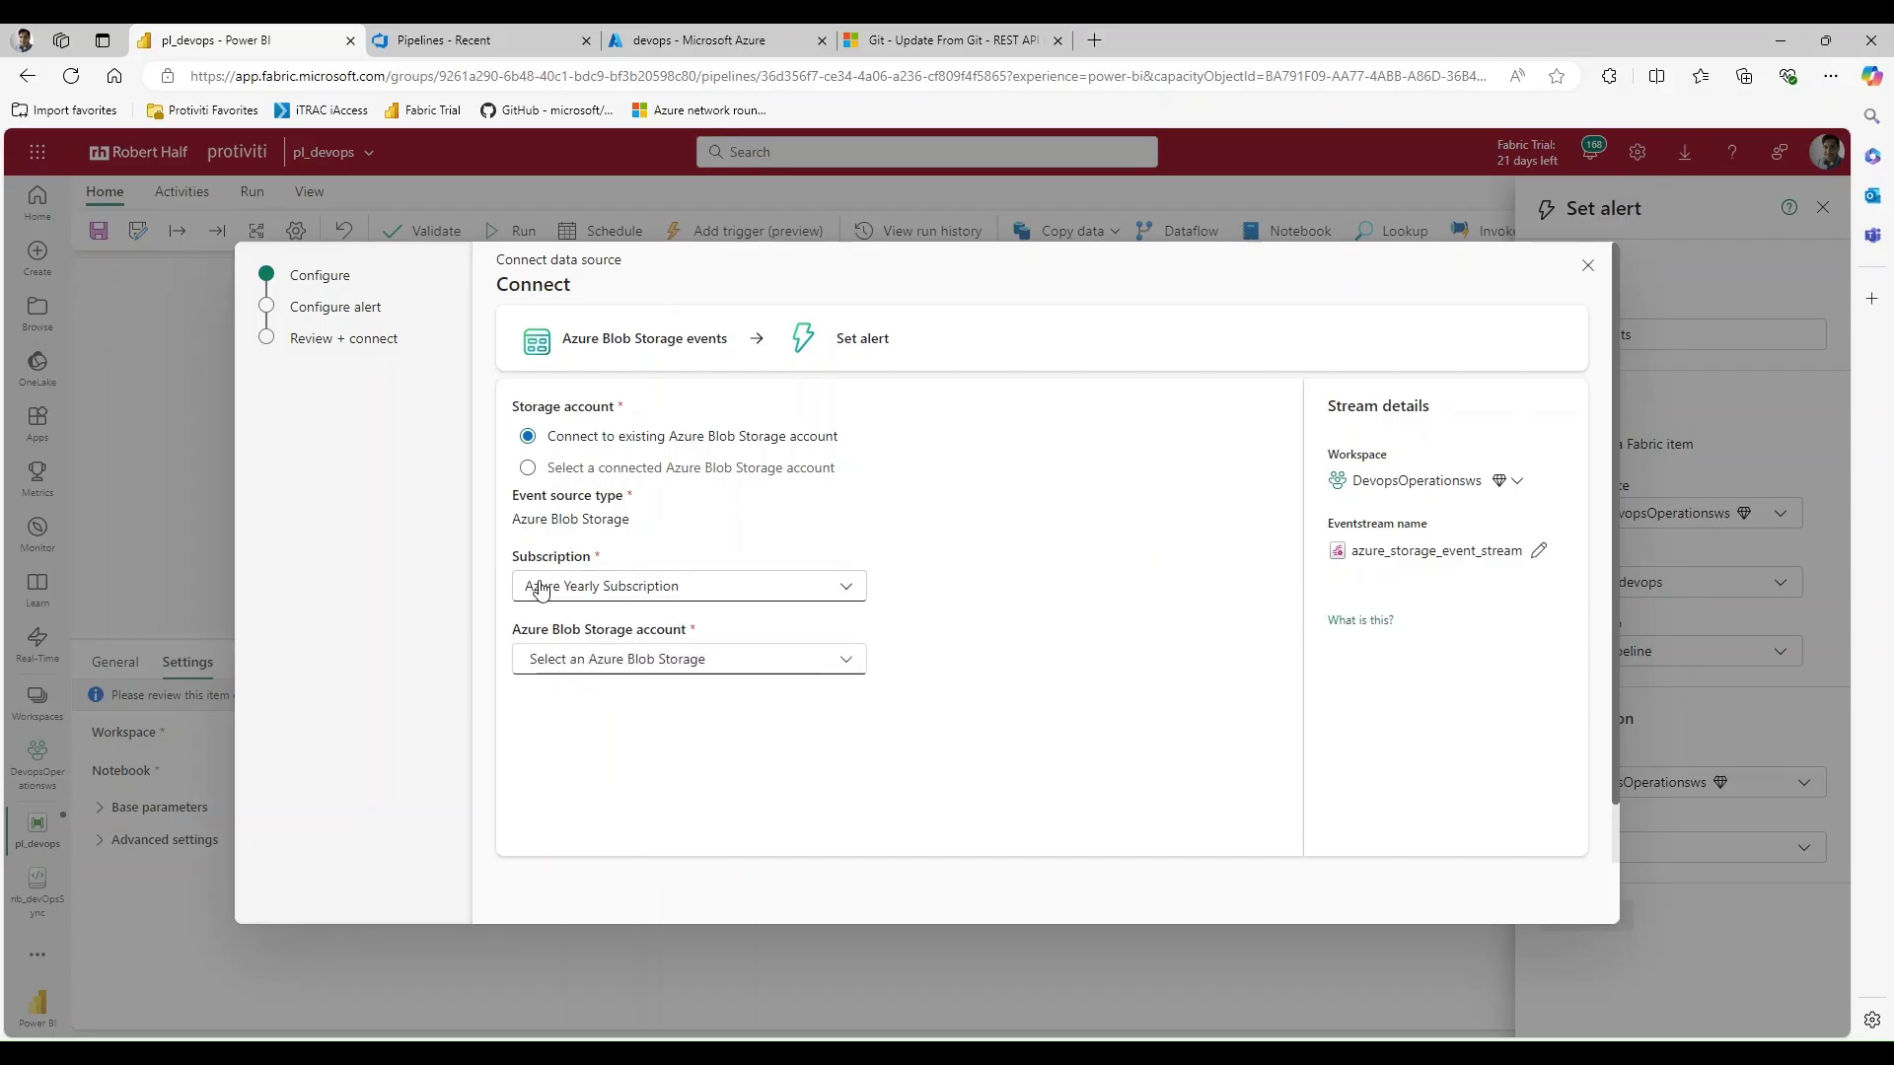
pyautogui.click(820, 656)
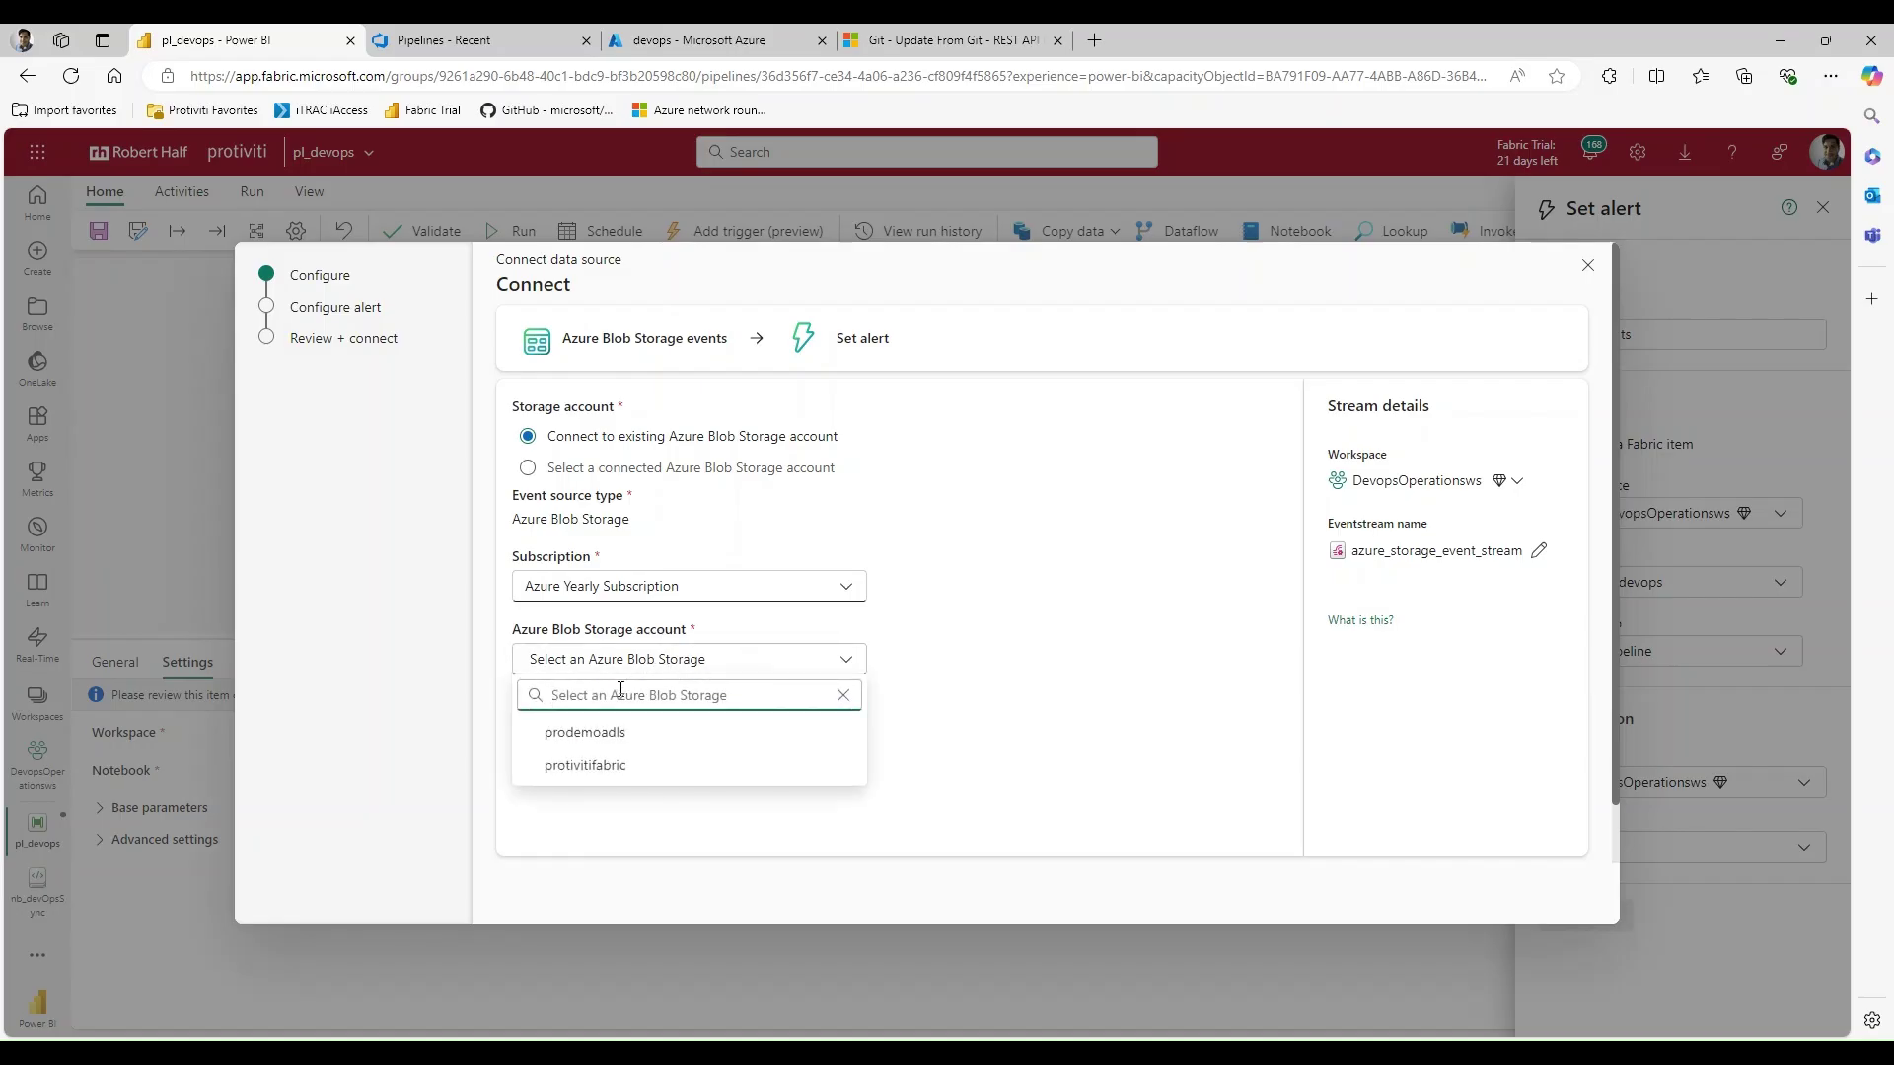
pyautogui.click(594, 745)
pyautogui.scroll(-2, 1180, 655)
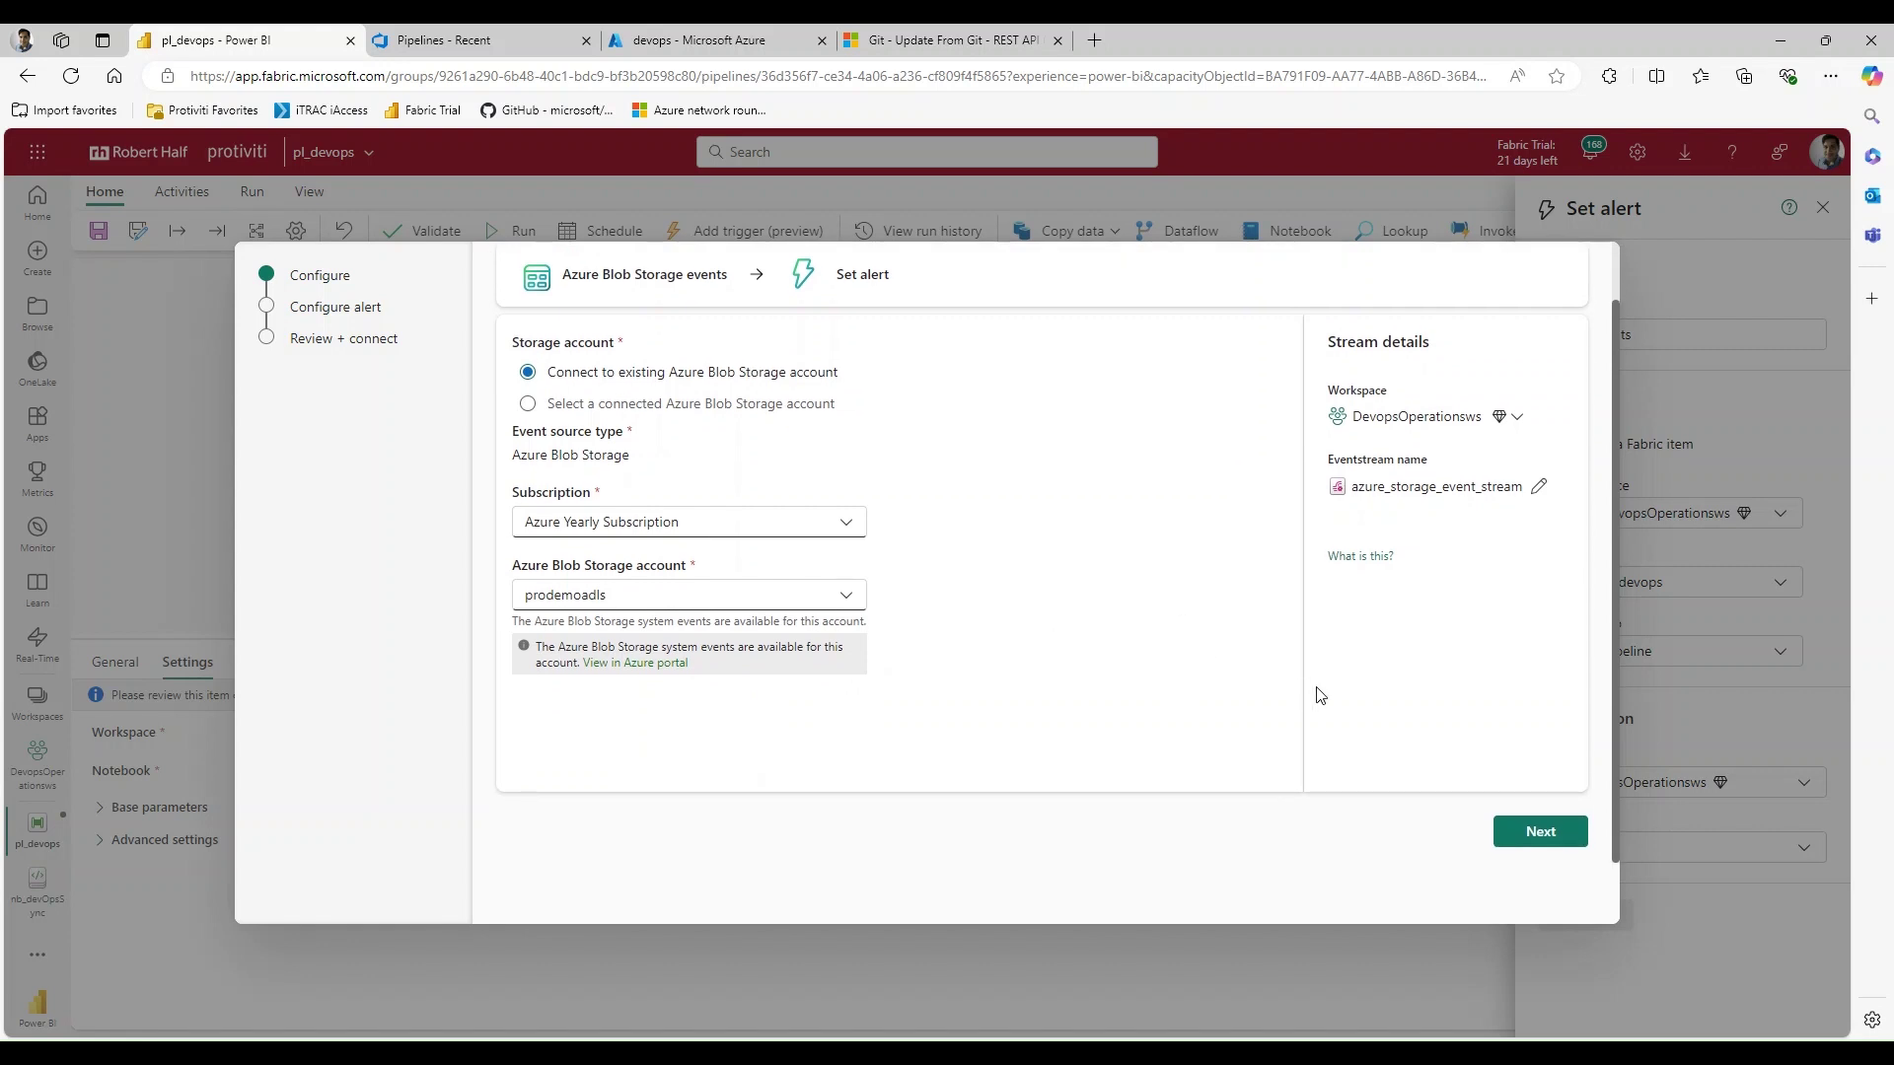
pyautogui.click(1572, 832)
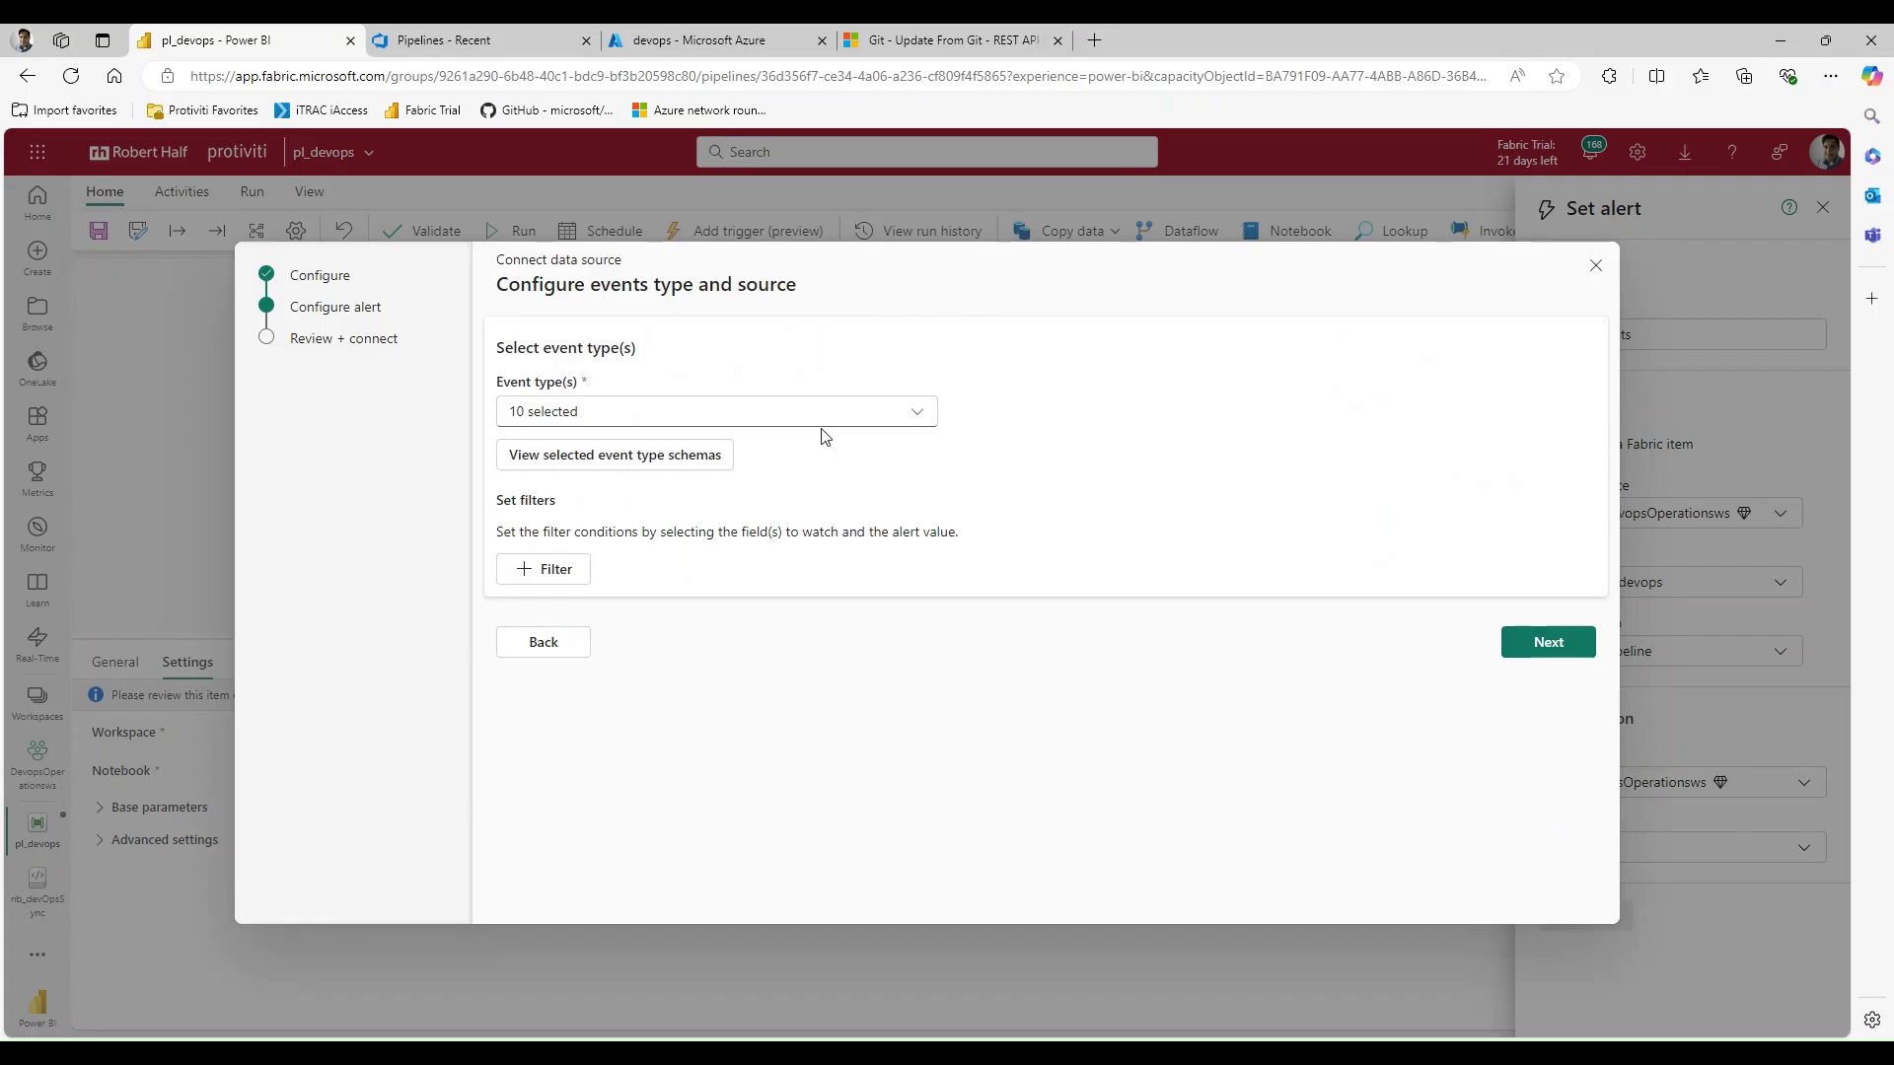
# - Narrow the watched storage event types to Microsoft.Storage.BlobCreated only
pyautogui.click(917, 413)
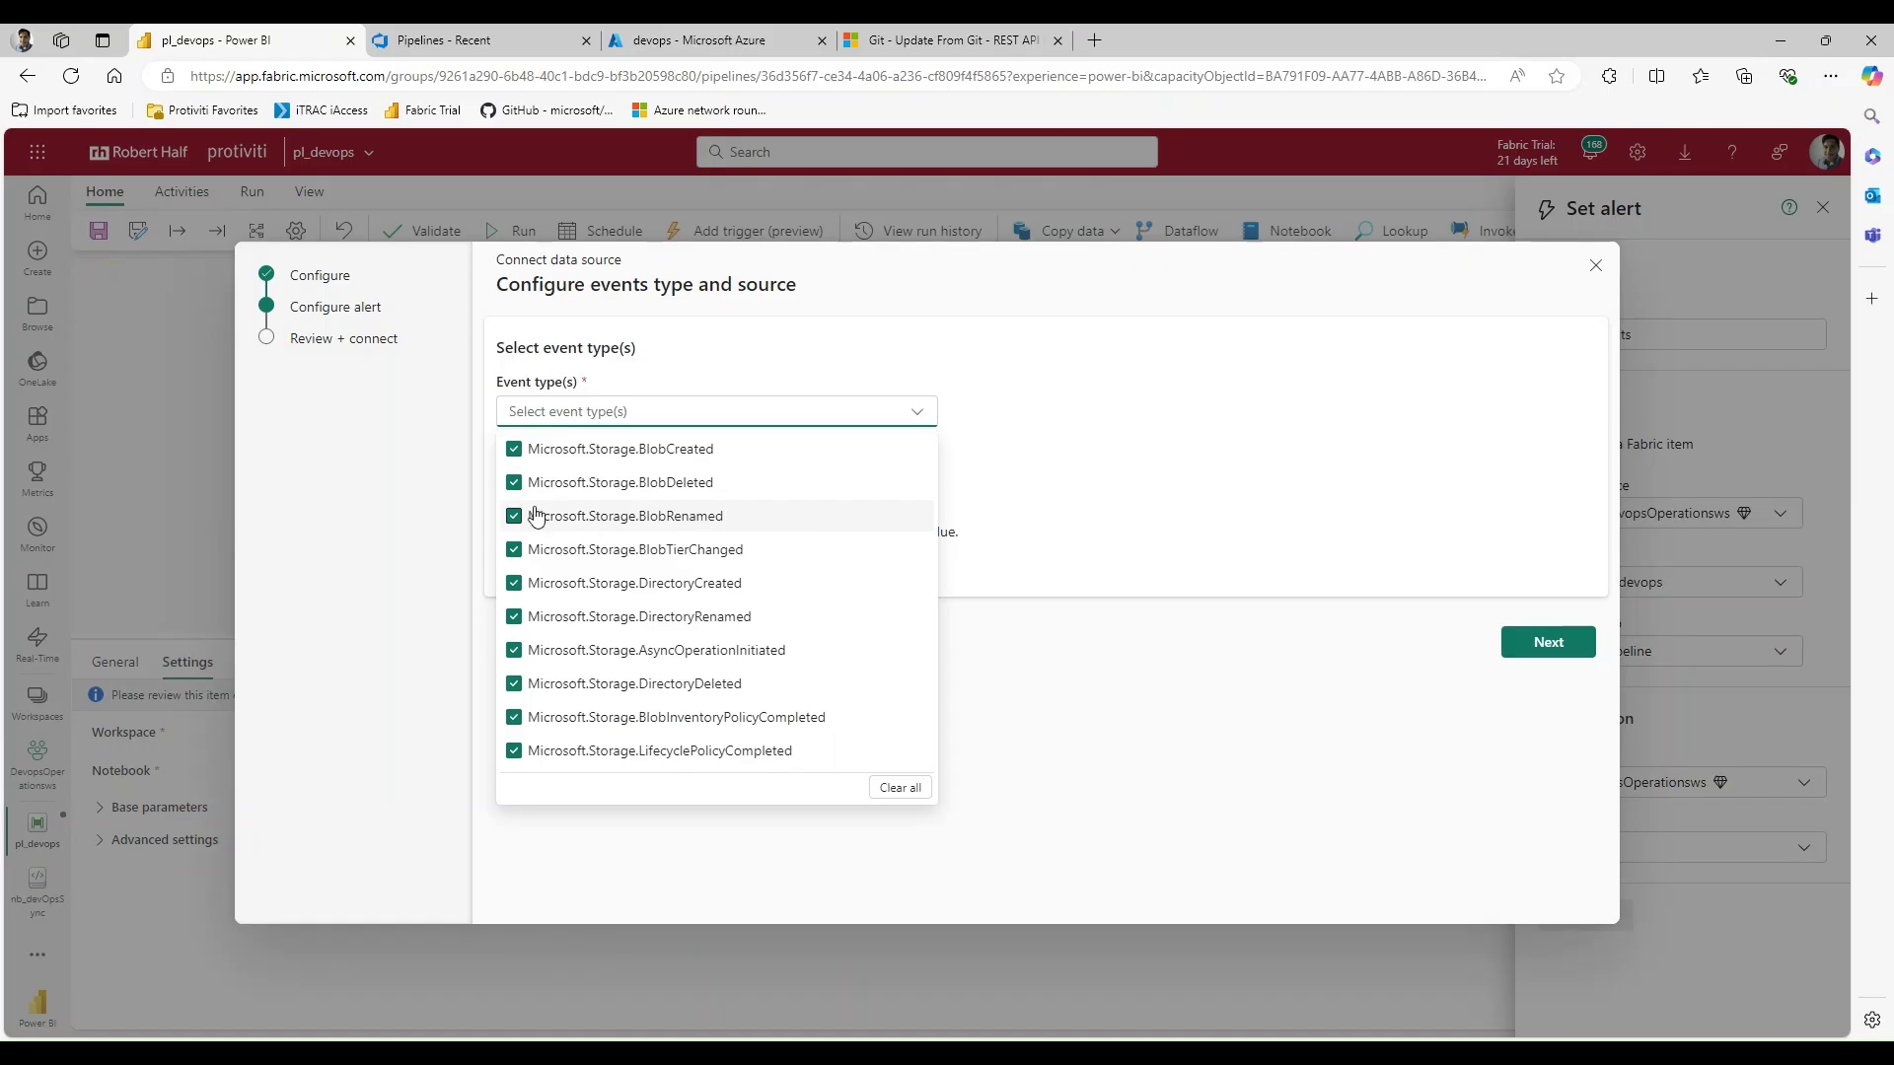
pyautogui.click(517, 492)
pyautogui.click(515, 517)
pyautogui.click(515, 550)
pyautogui.click(514, 583)
pyautogui.click(514, 617)
pyautogui.click(514, 650)
pyautogui.click(513, 683)
pyautogui.click(514, 717)
pyautogui.click(515, 753)
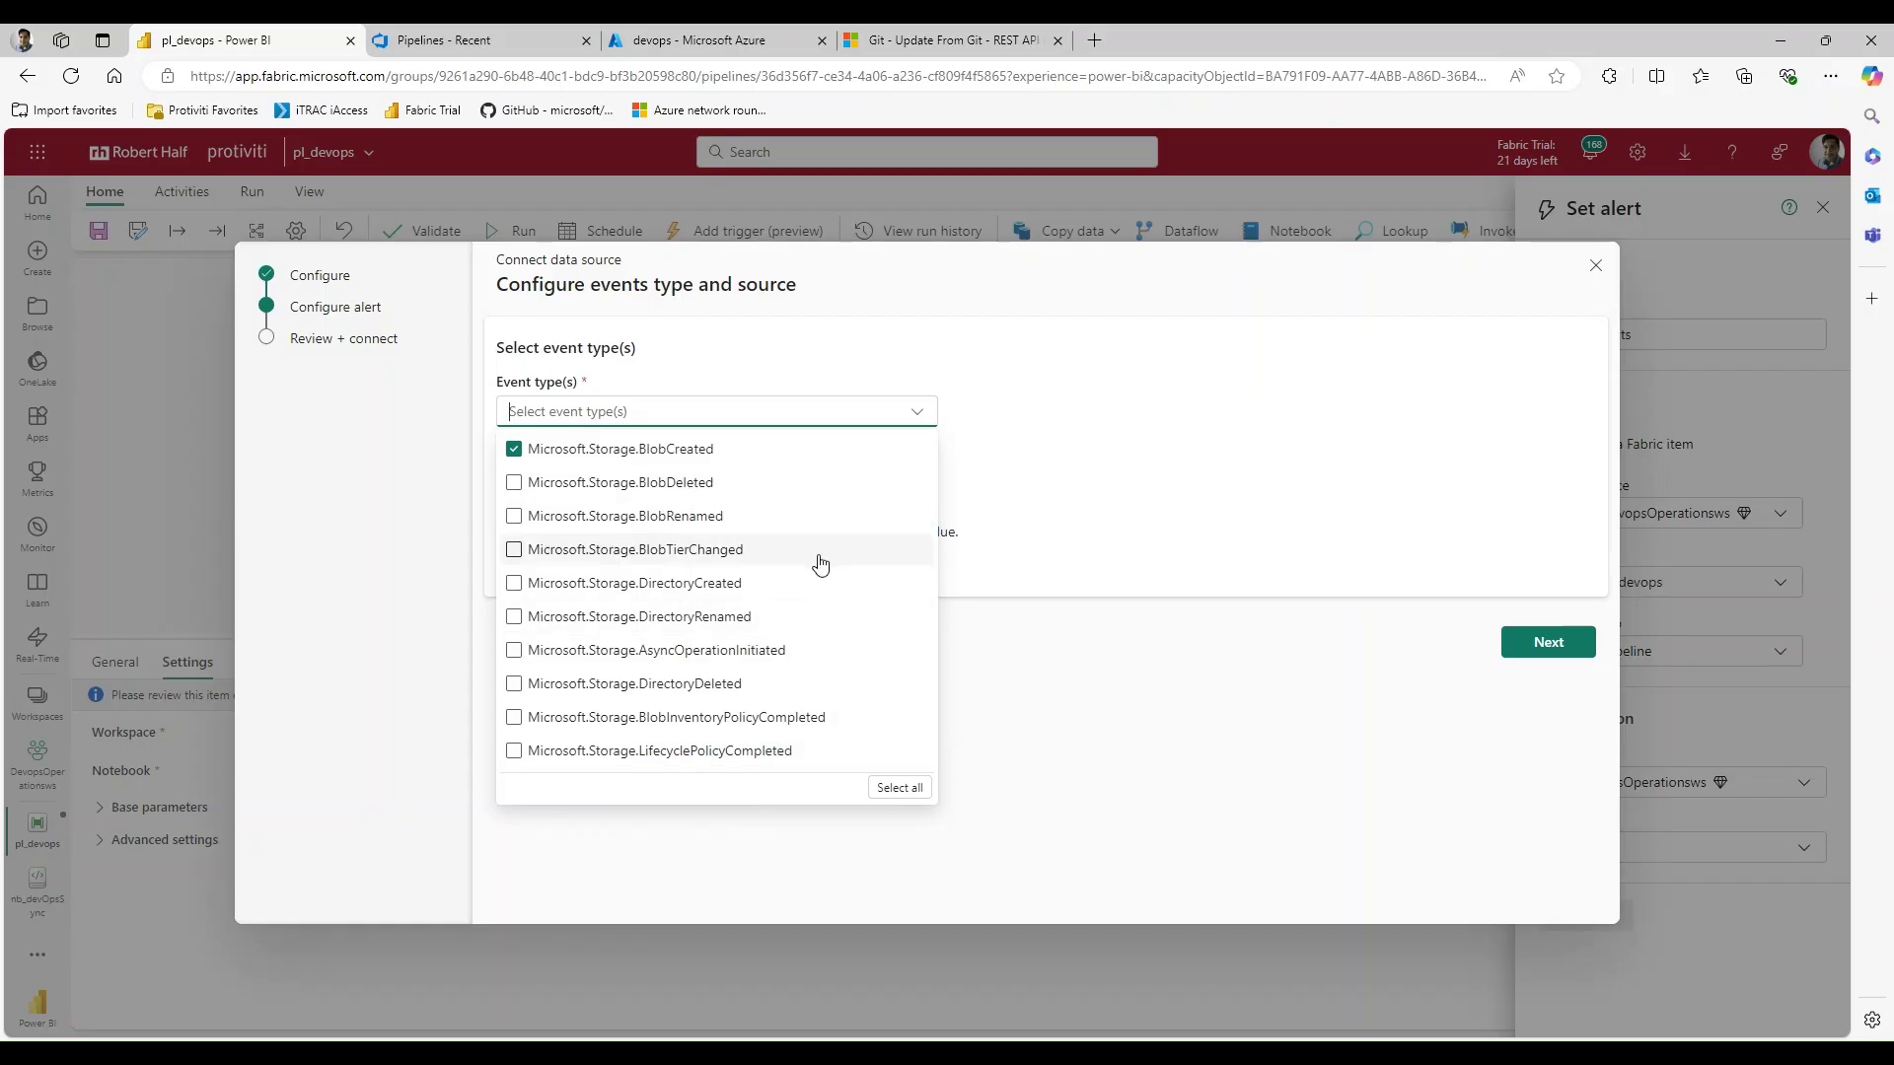
pyautogui.click(1086, 824)
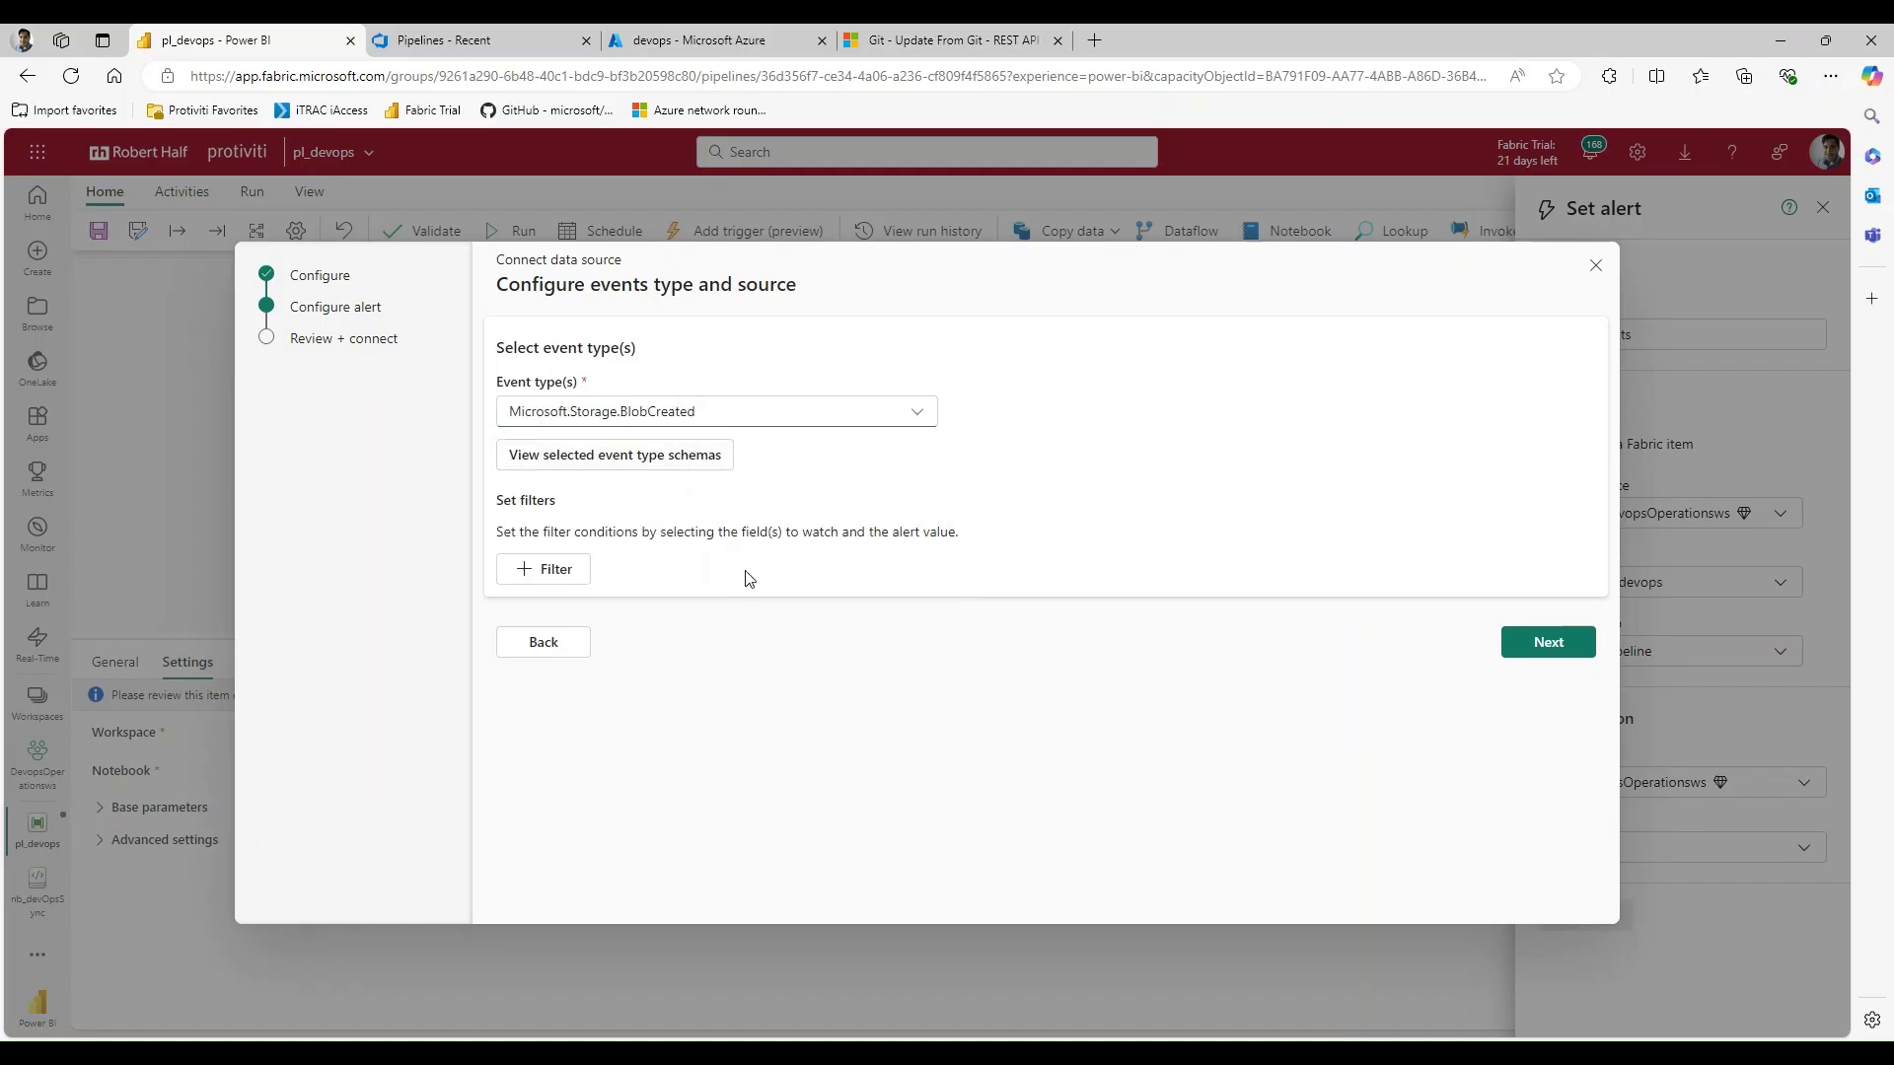
# - Add a filter: subject String contains devops, then proceed to the review summary
pyautogui.click(538, 580)
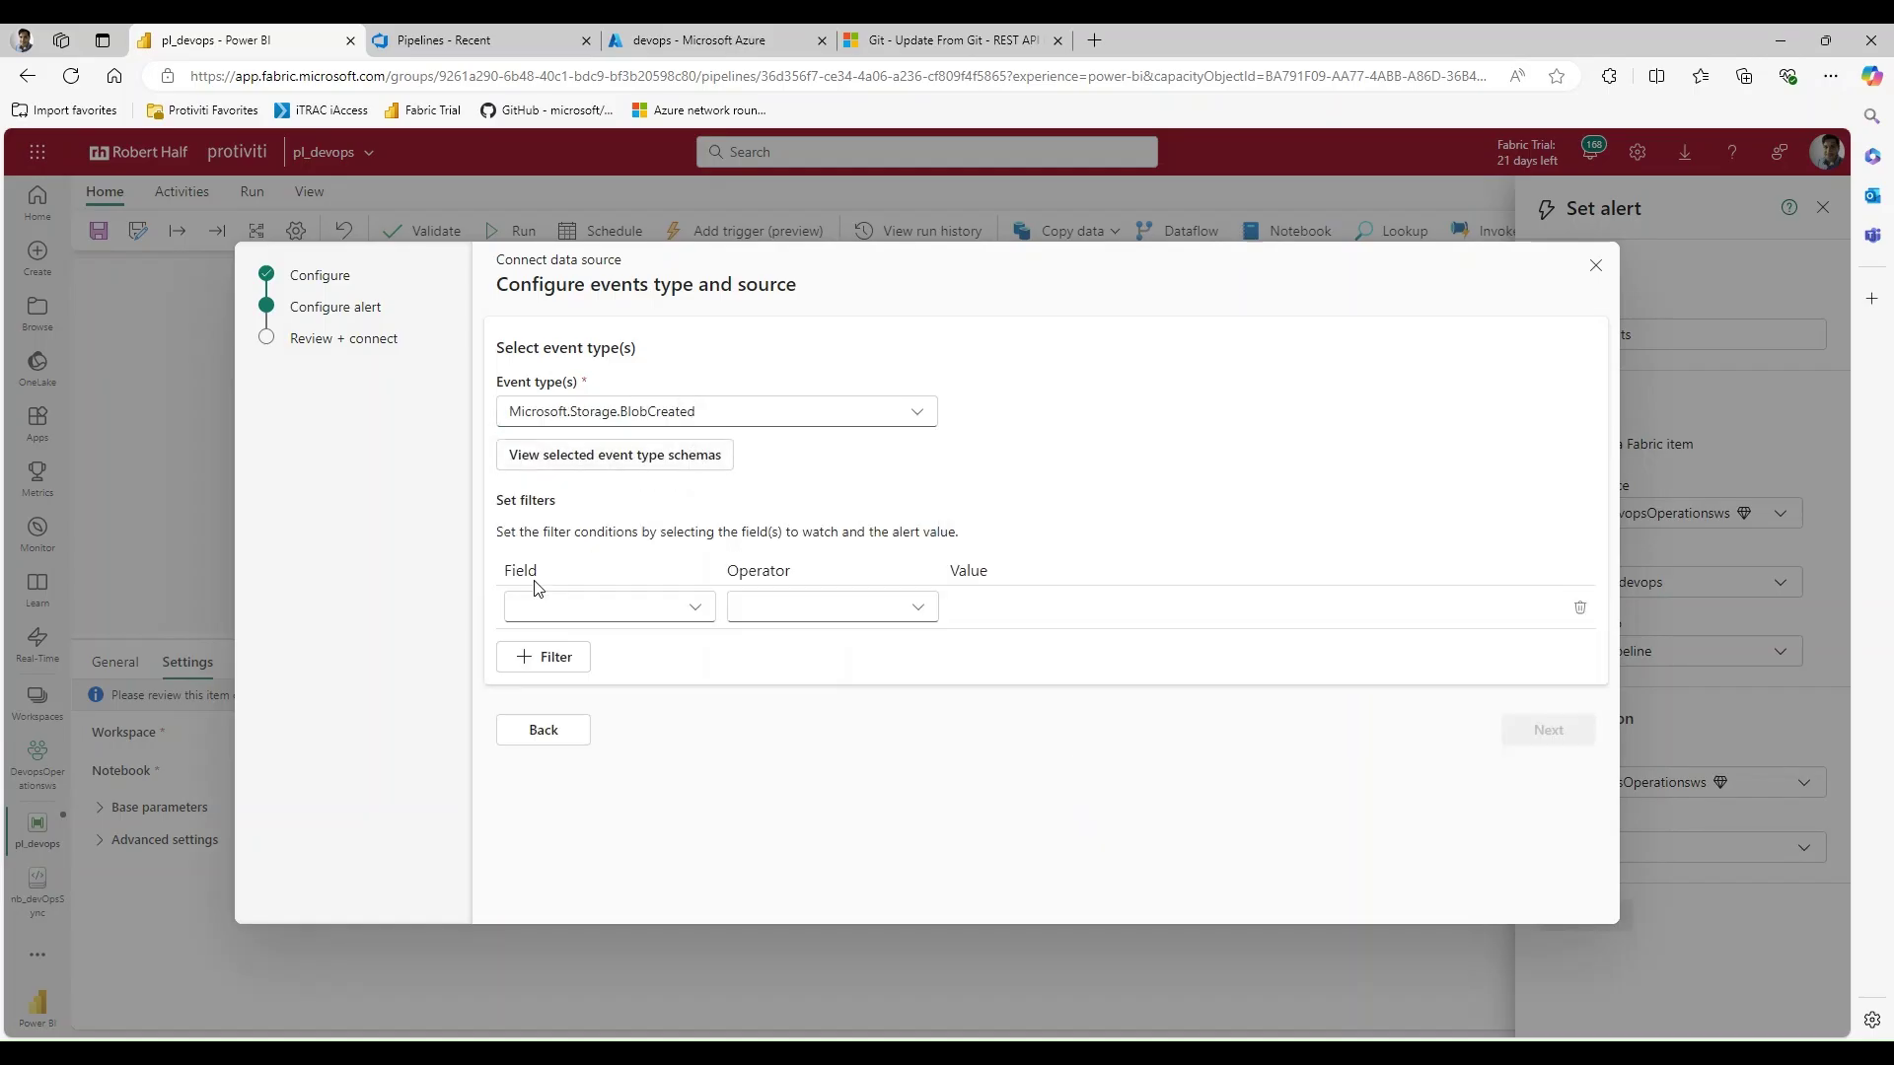
pyautogui.click(697, 613)
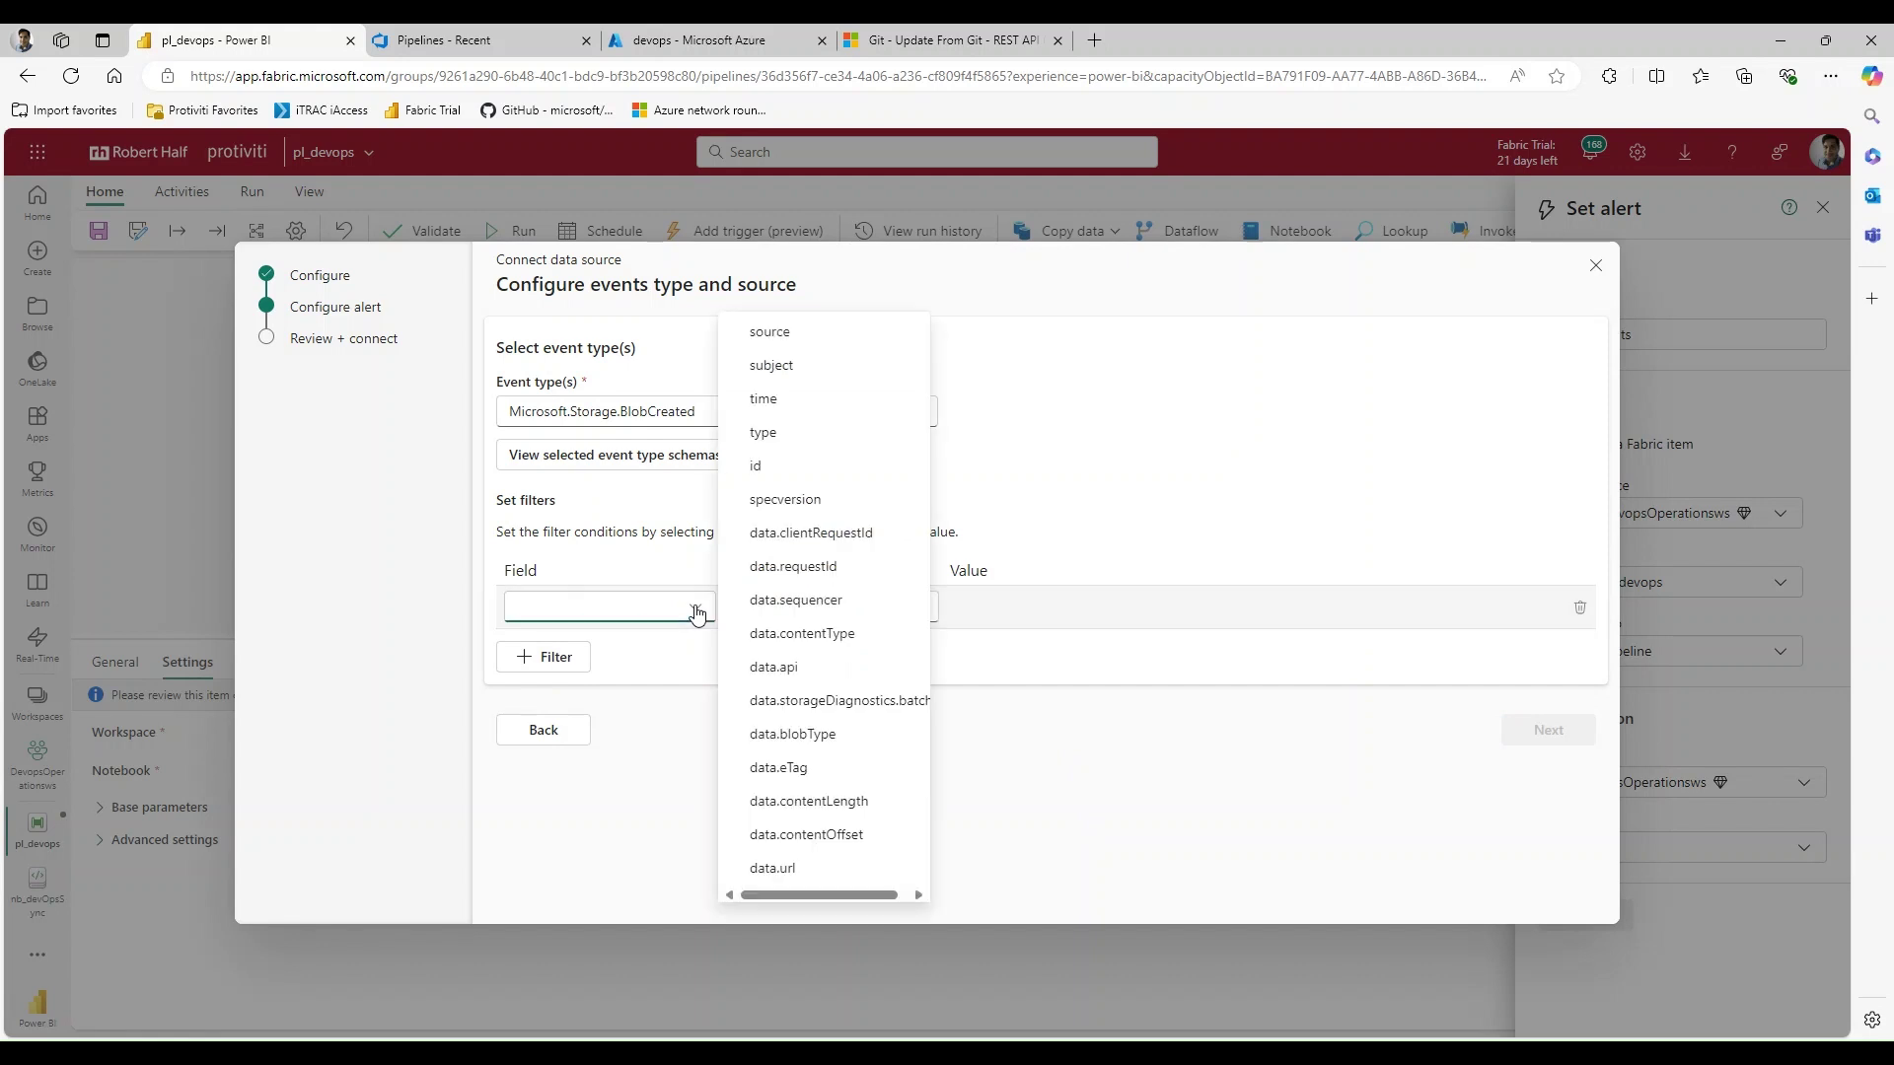
pyautogui.click(775, 367)
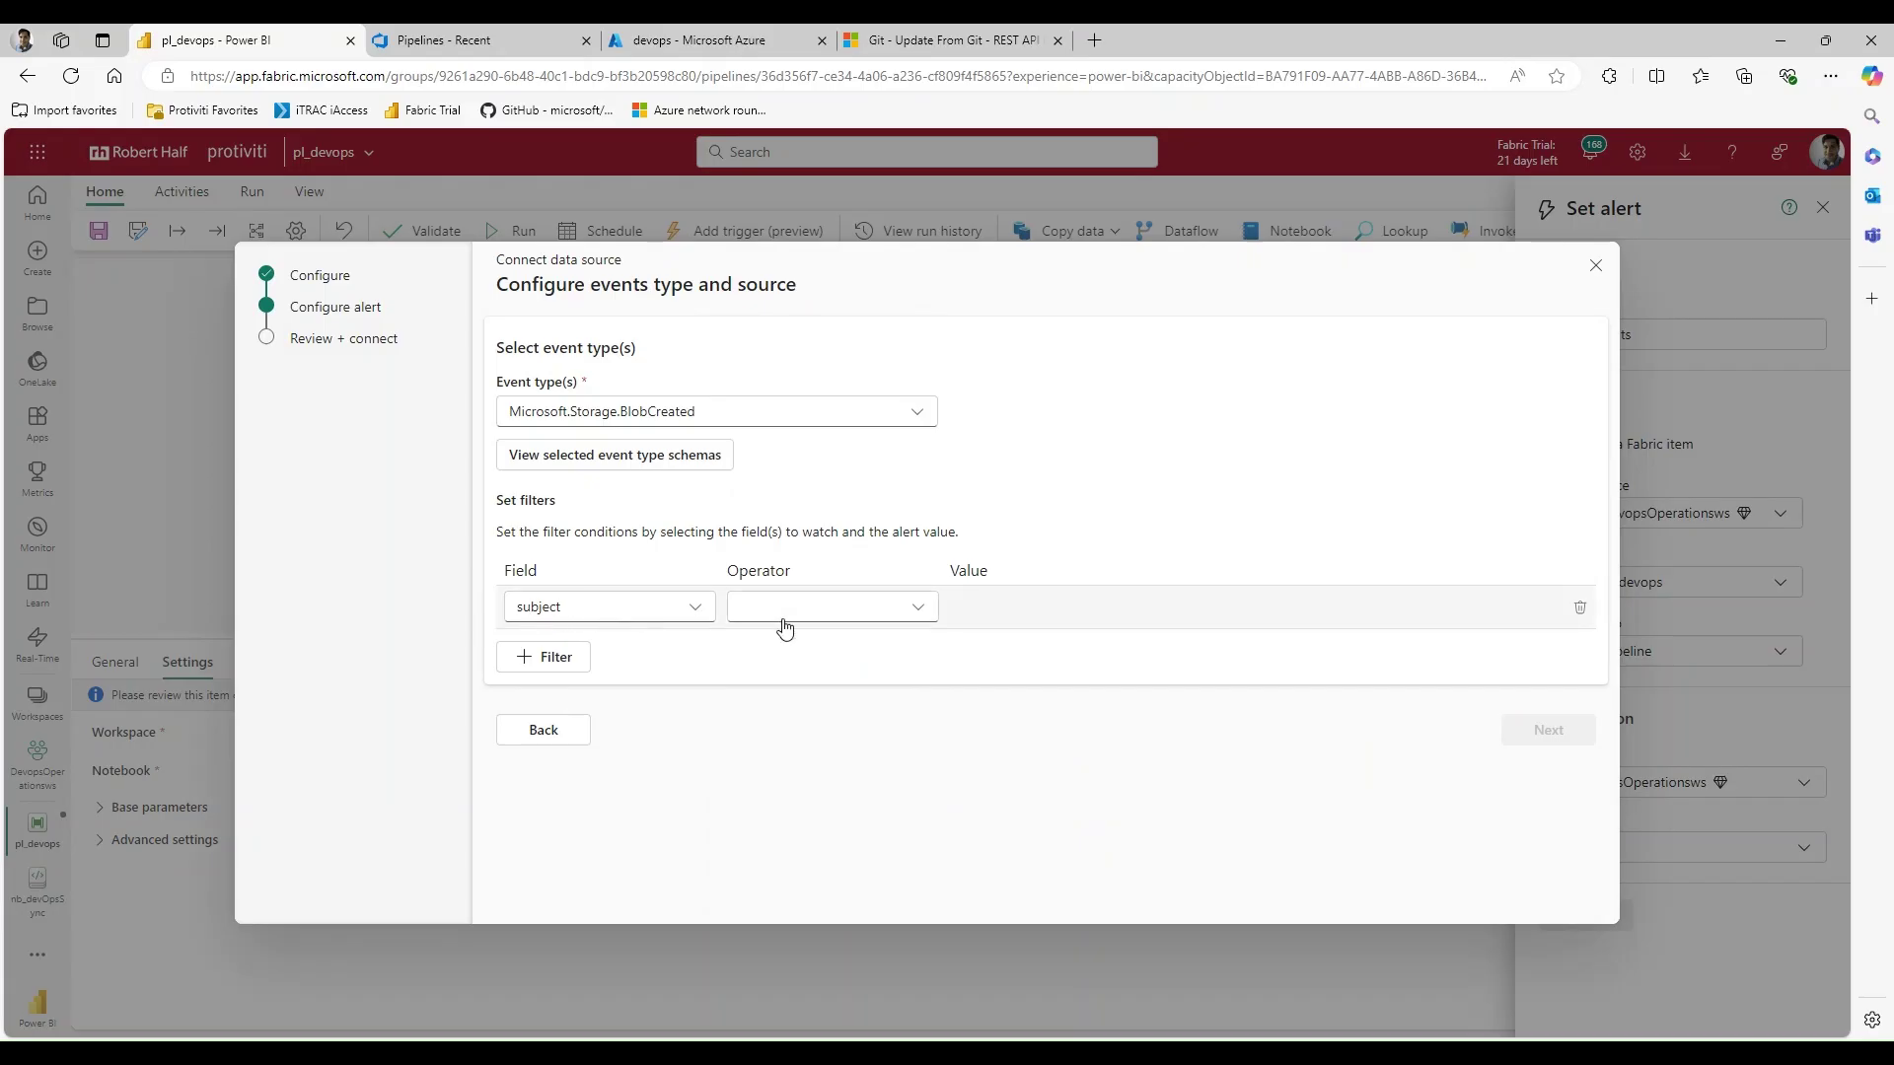
pyautogui.click(918, 612)
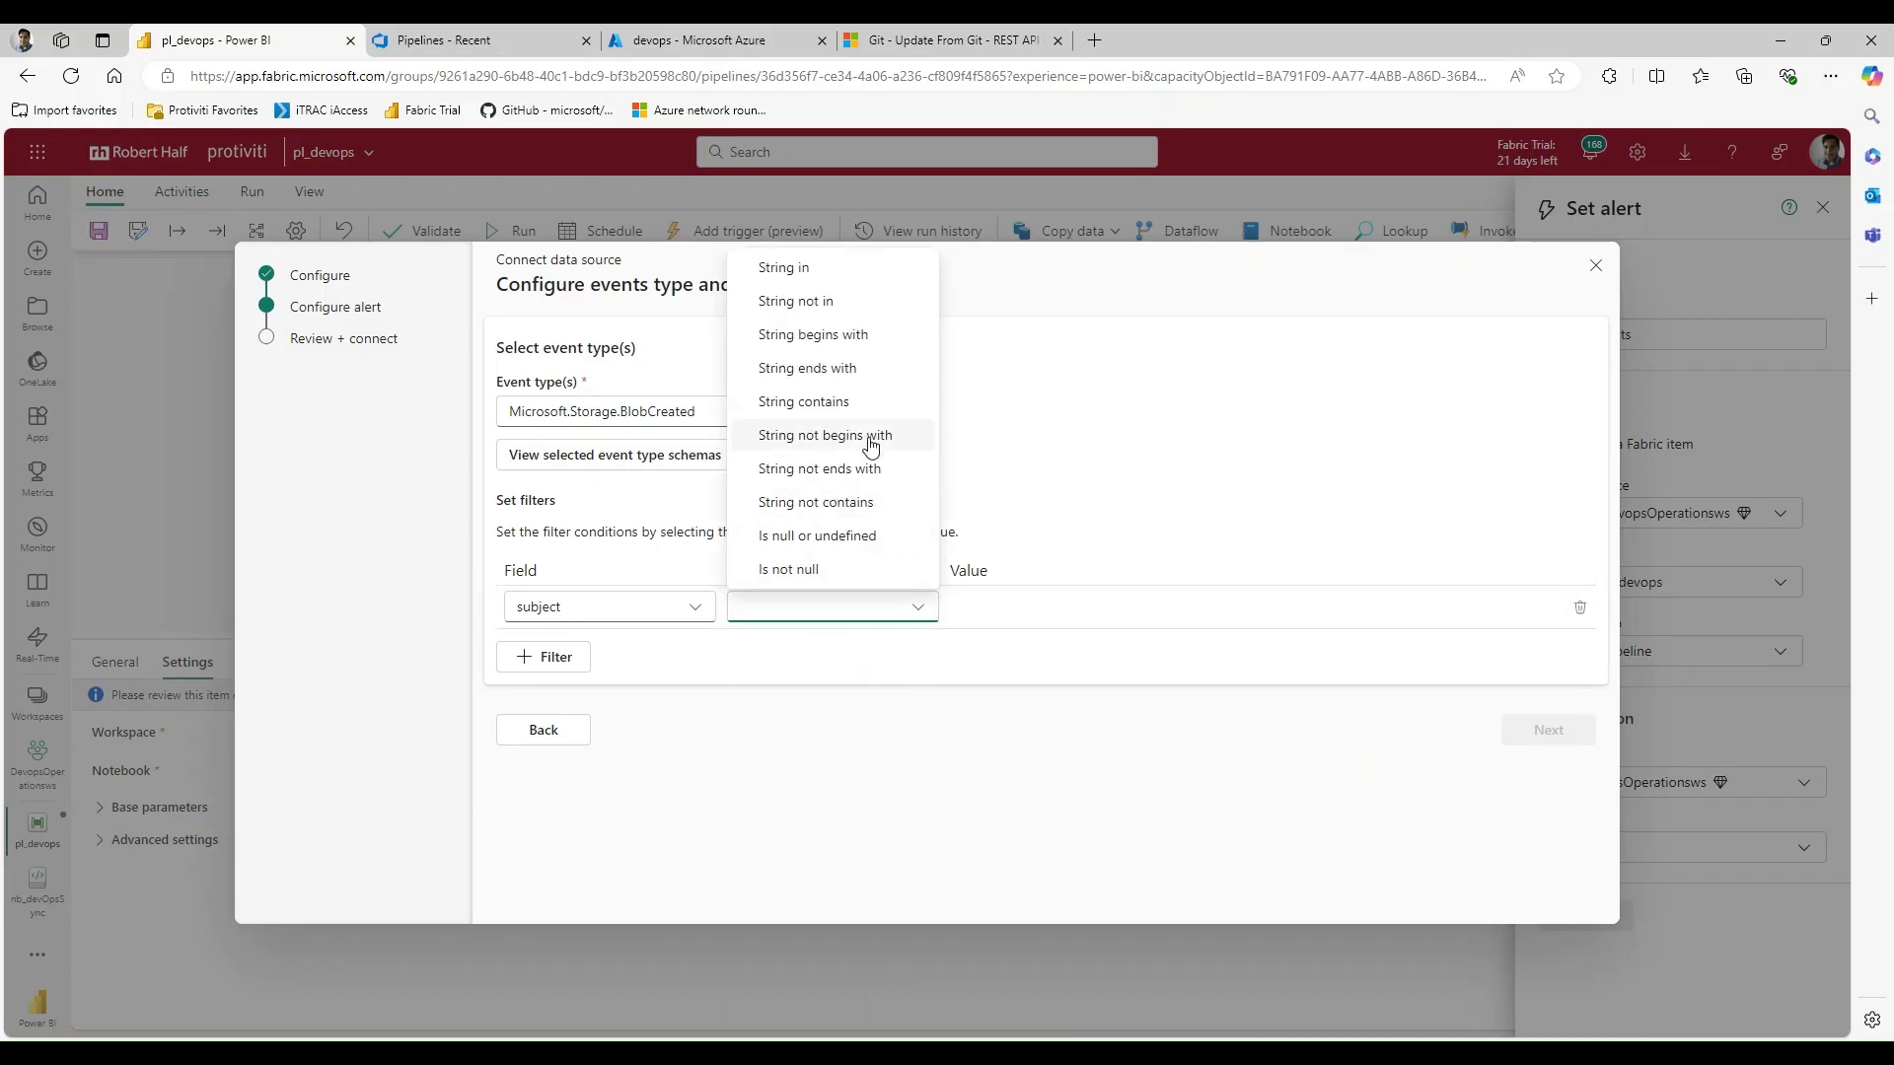
pyautogui.click(809, 401)
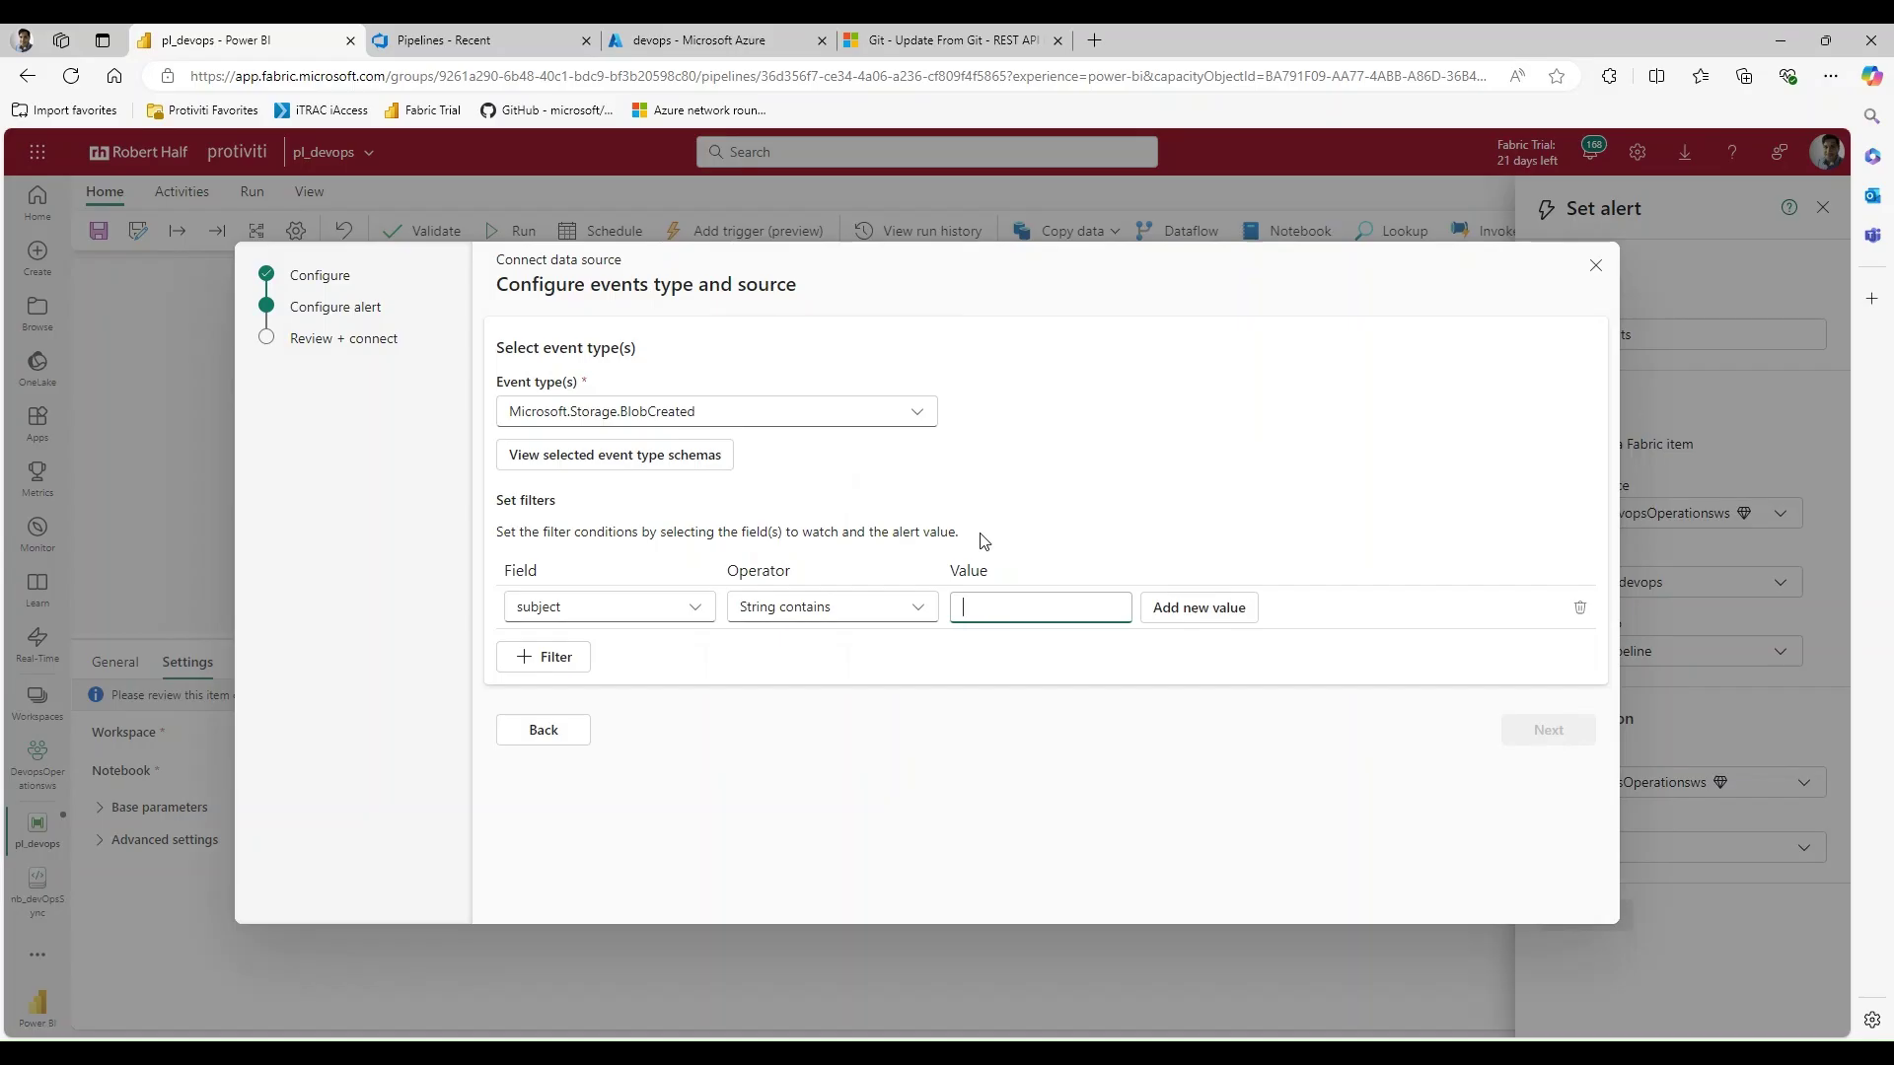
pyautogui.write('devops')
pyautogui.press('Return')
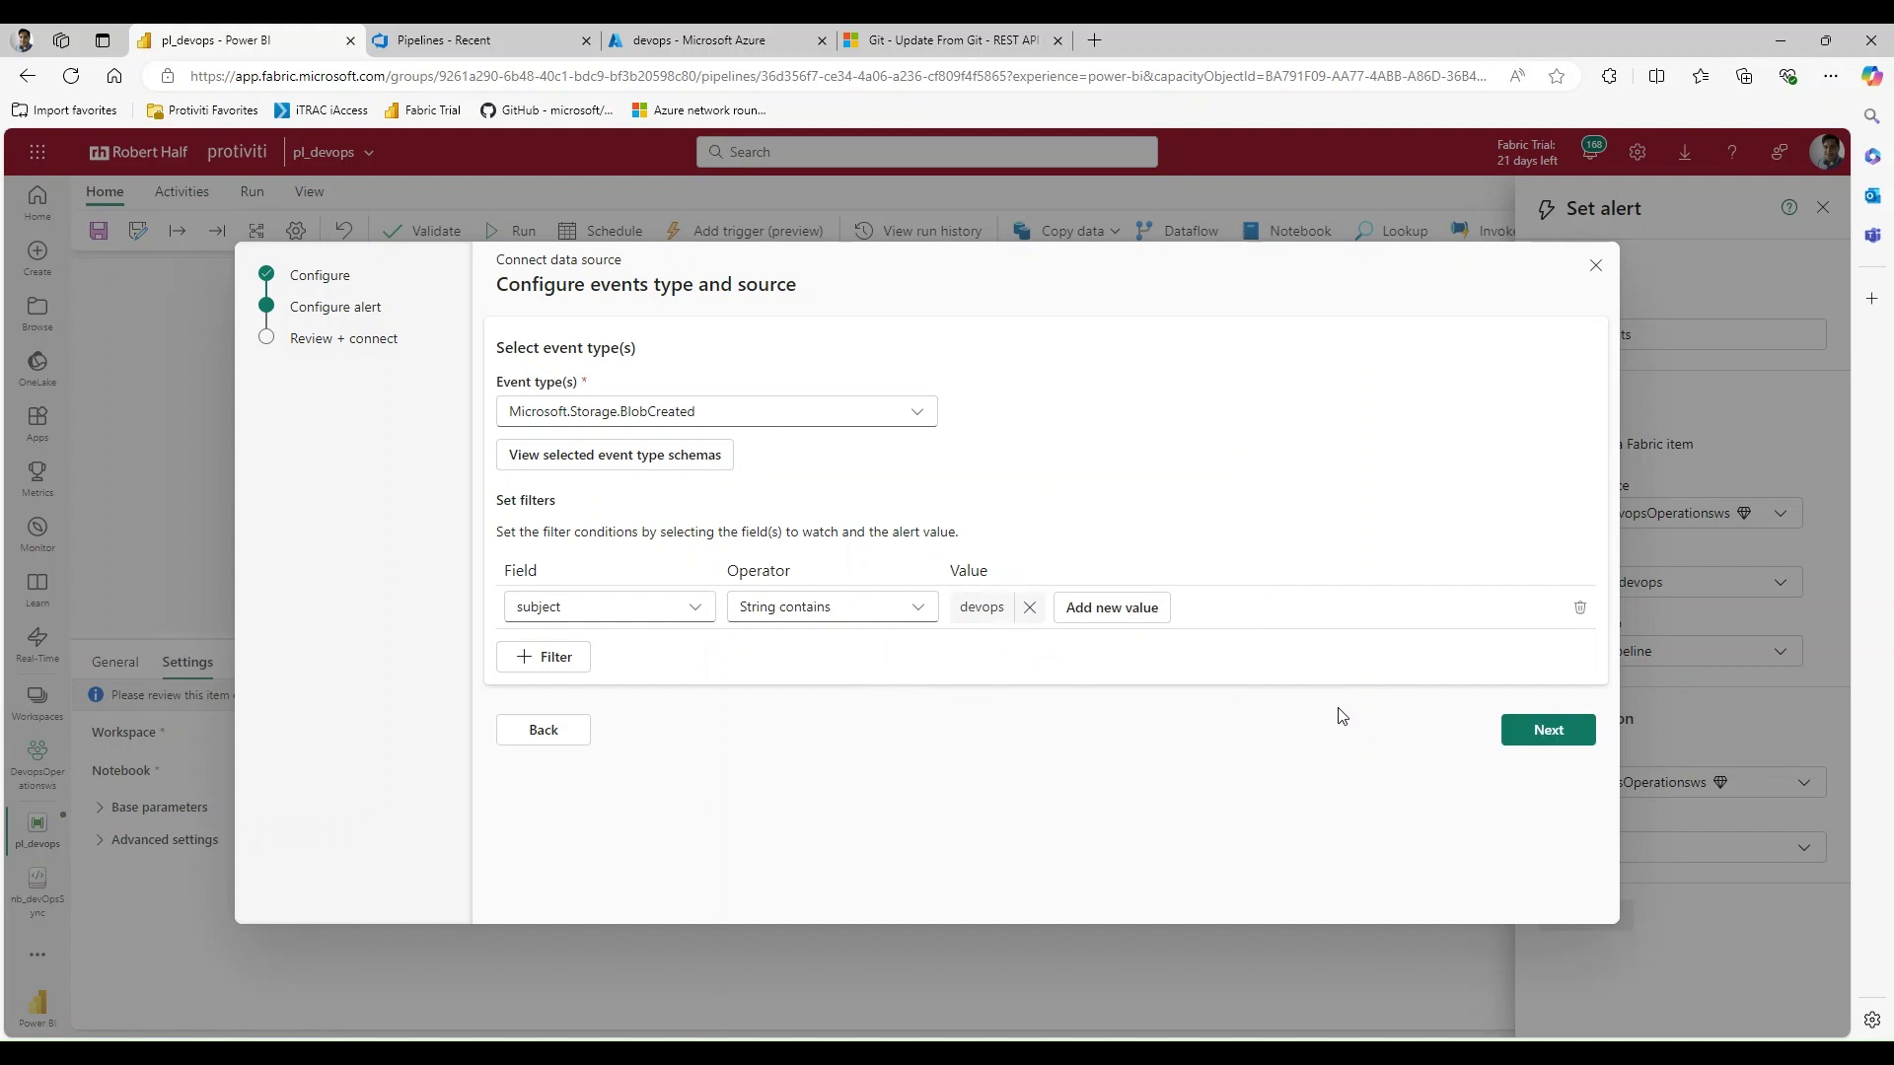
pyautogui.click(1531, 740)
pyautogui.scroll(-1, 1312, 658)
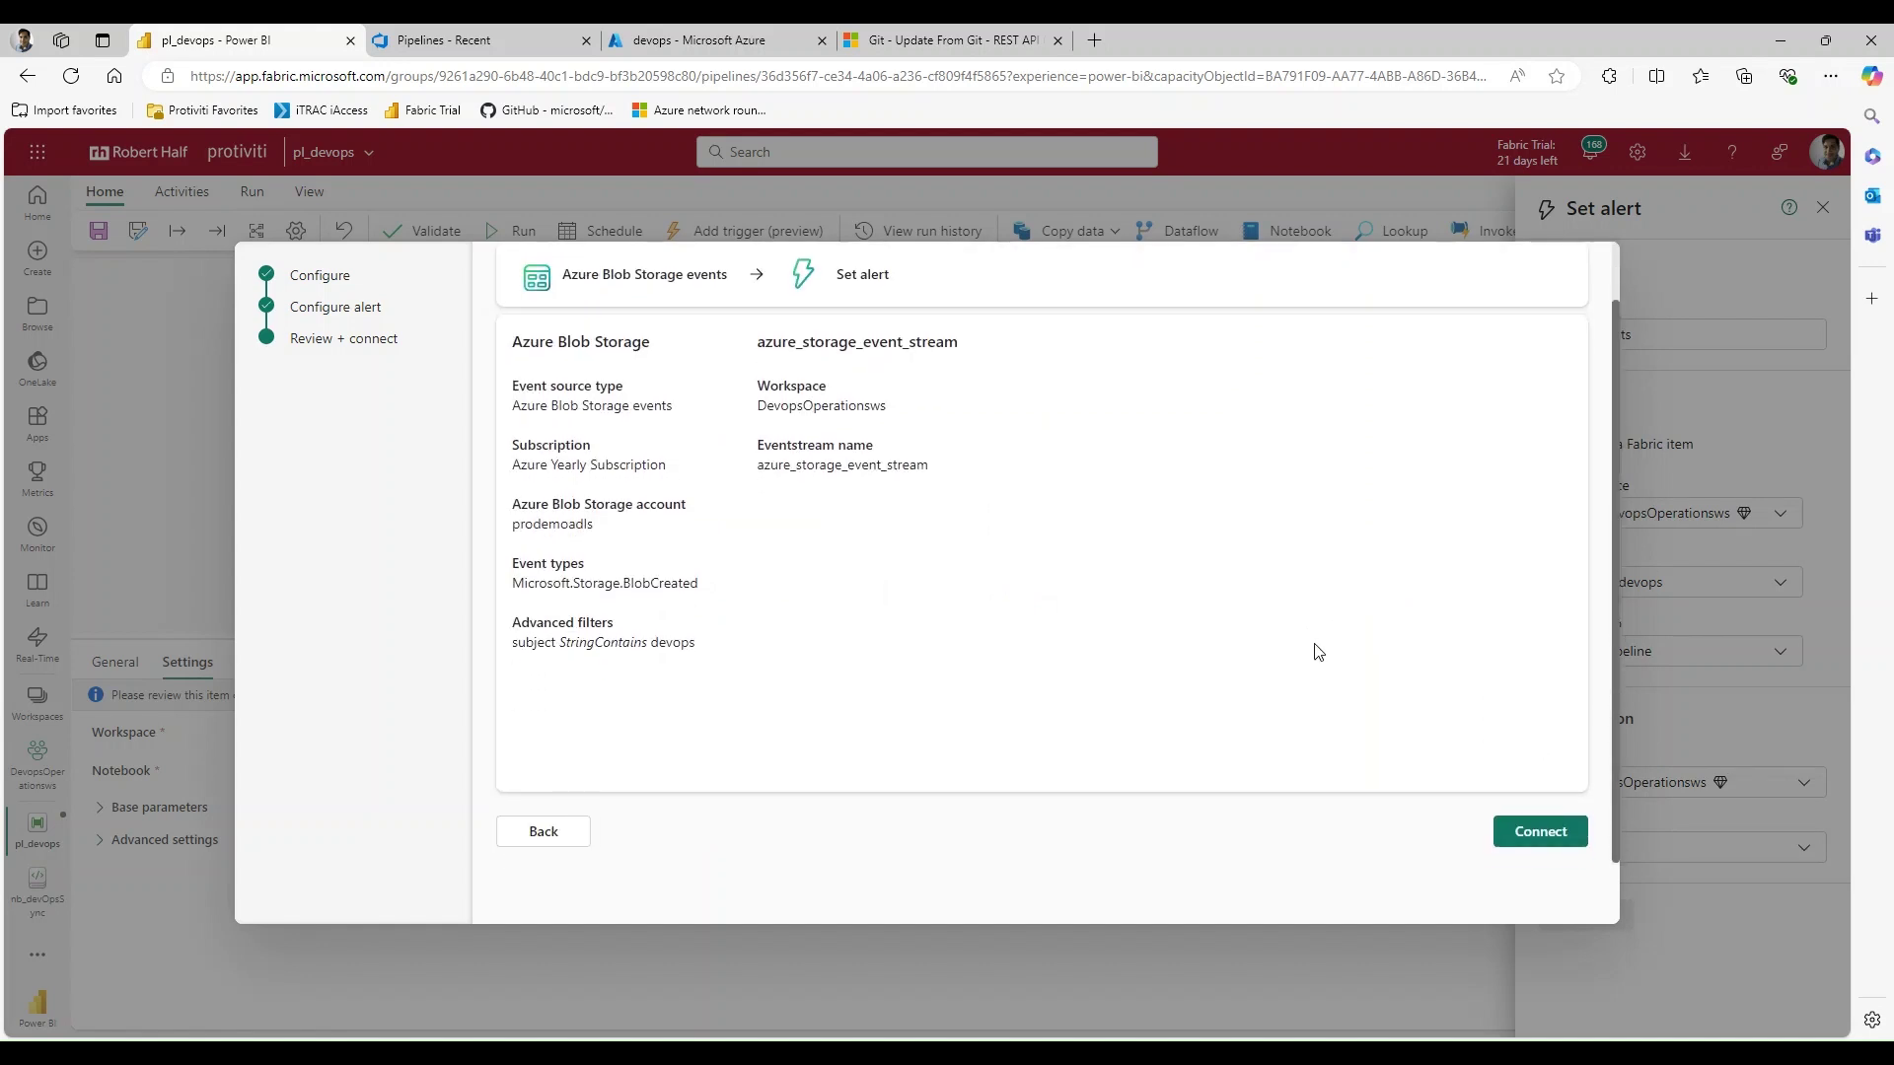
# - Connect the blob storage events source and save the connection
pyautogui.click(1511, 830)
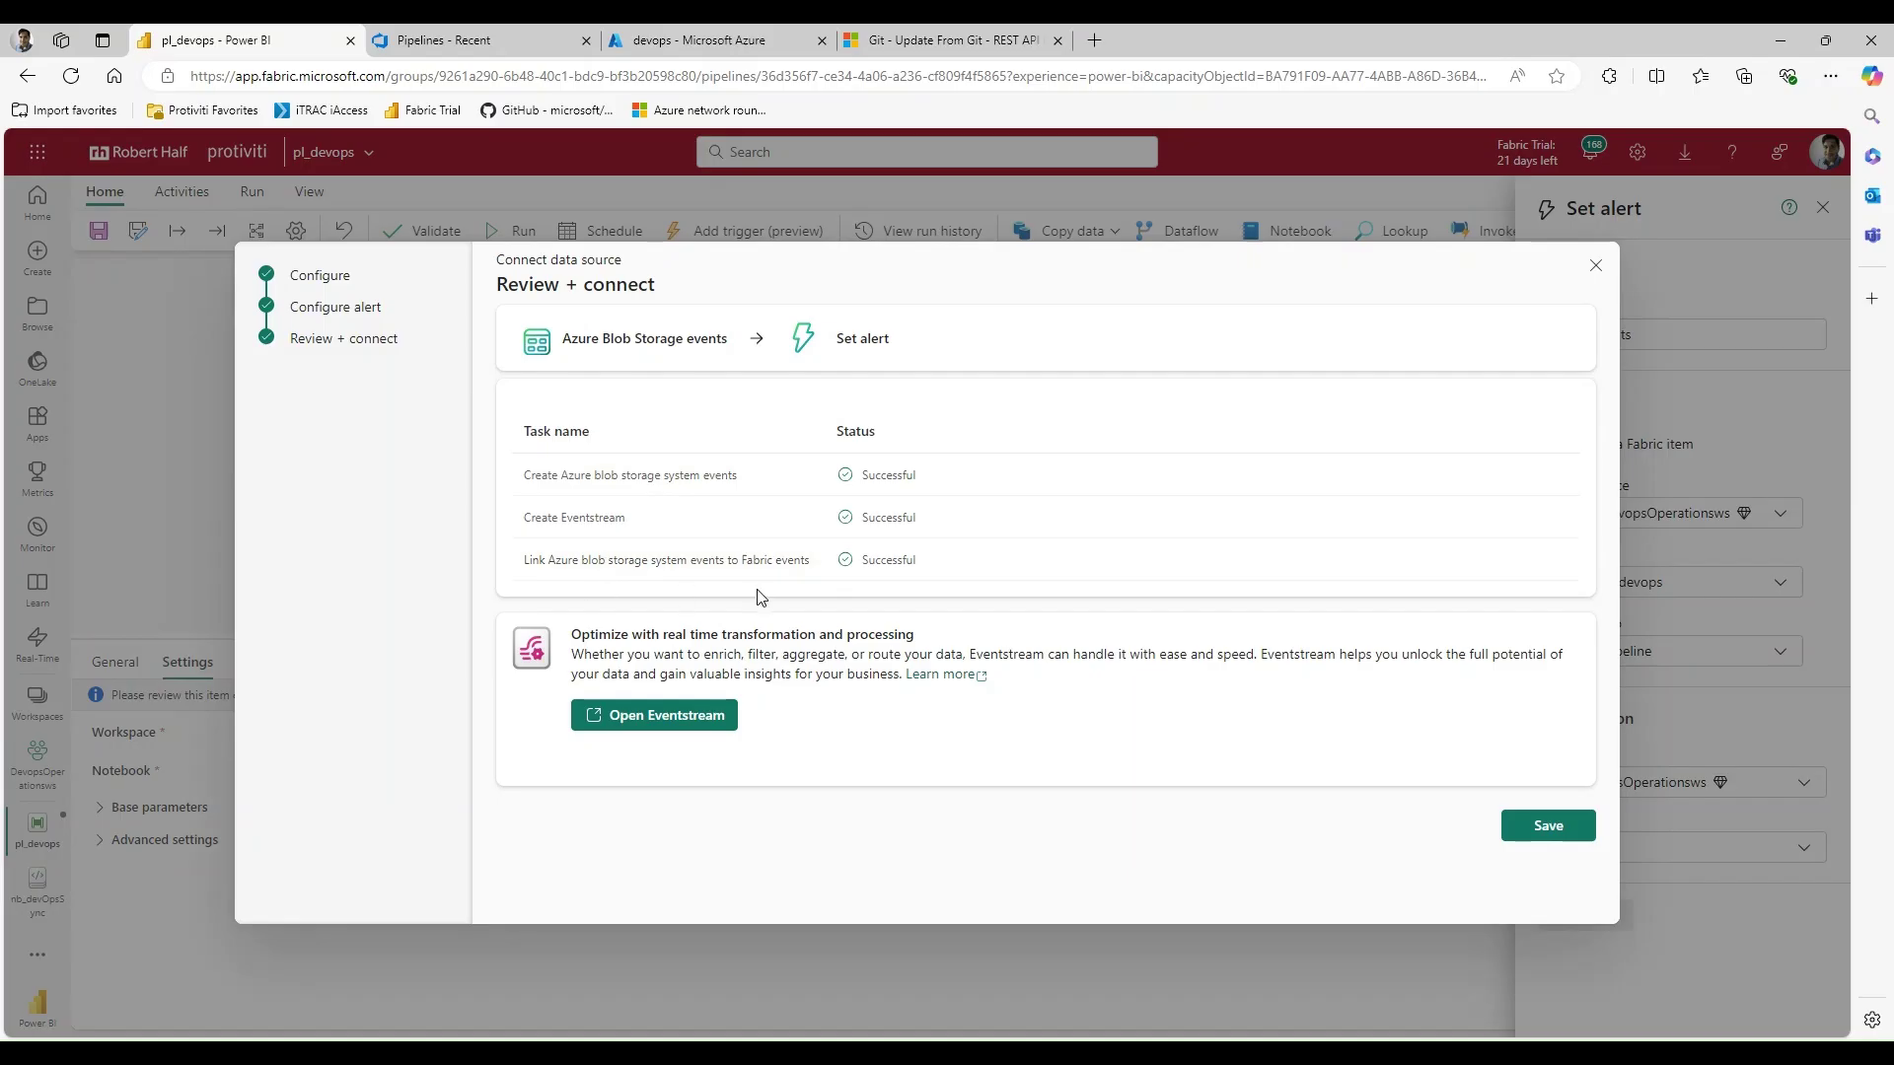
pyautogui.click(1546, 826)
pyautogui.scroll(-1, 1581, 625)
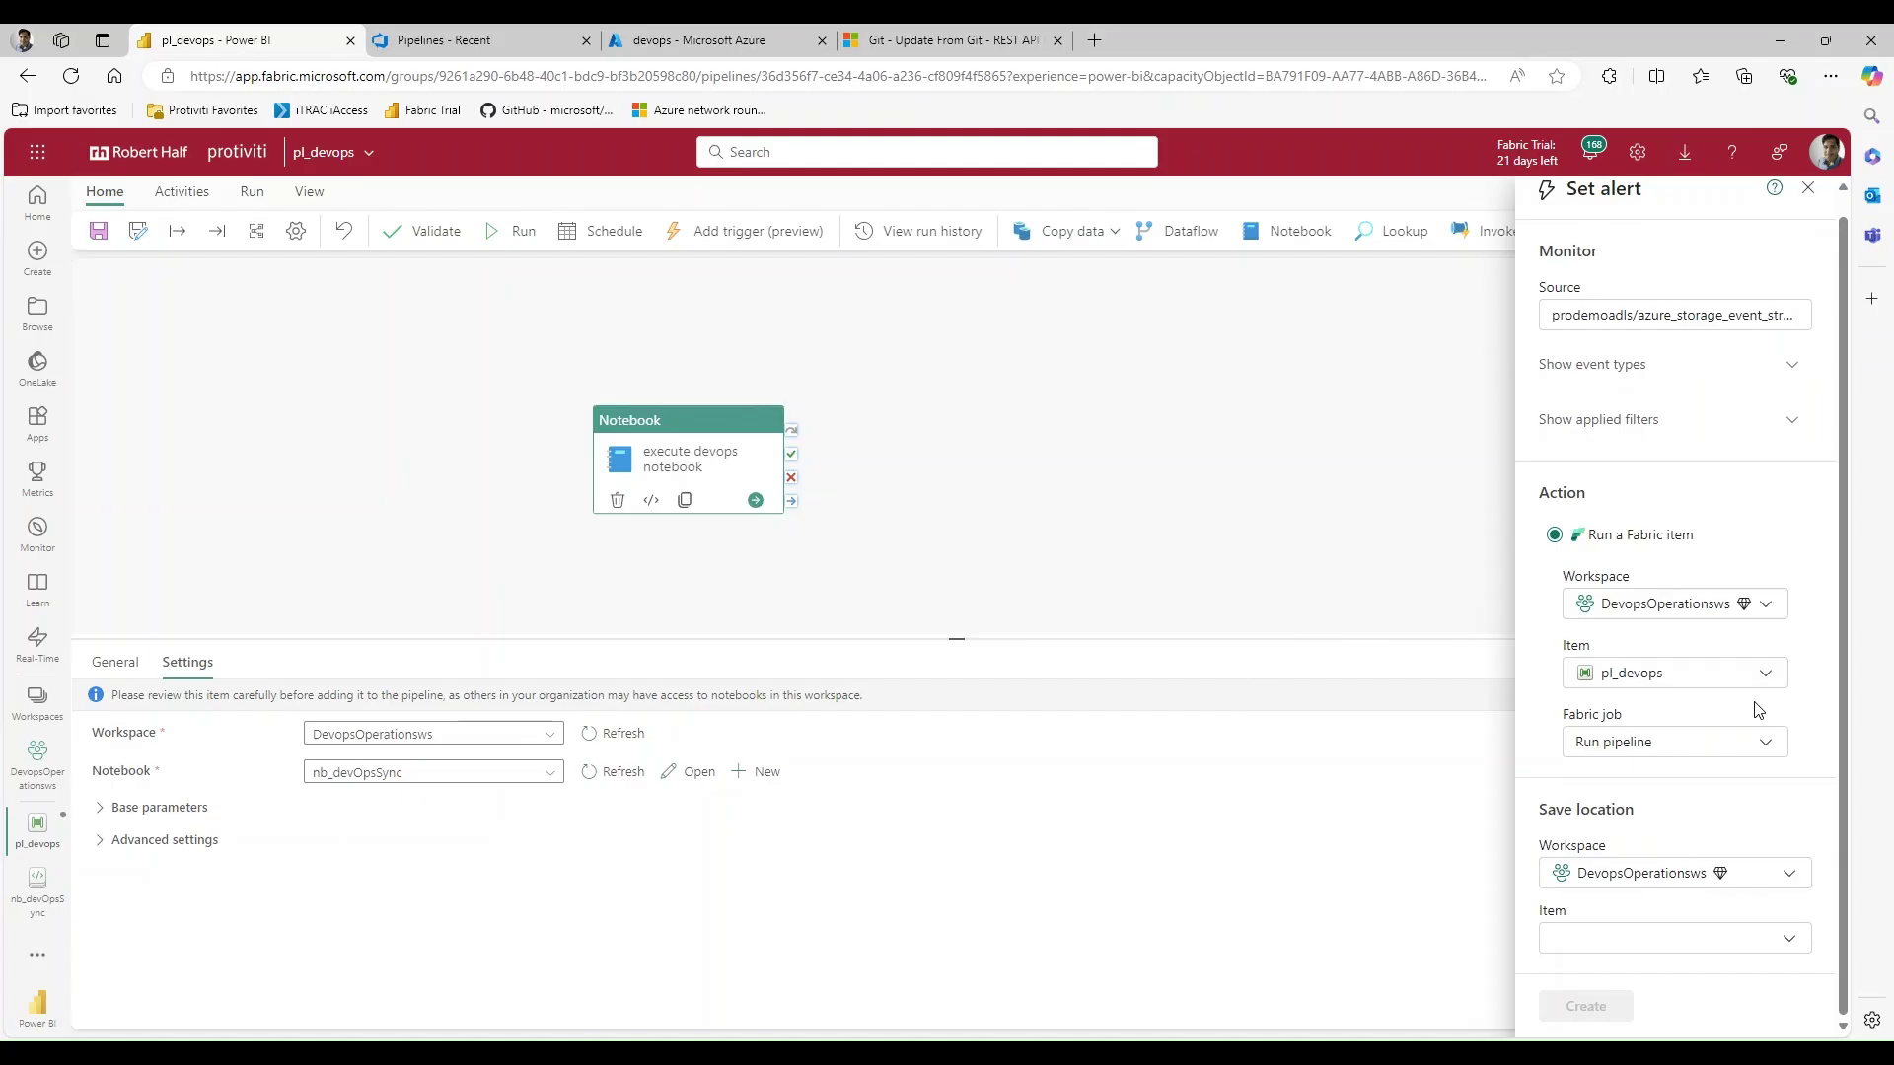
# - Save the alert in a new activator item named My Devops activator and create it
pyautogui.click(1779, 949)
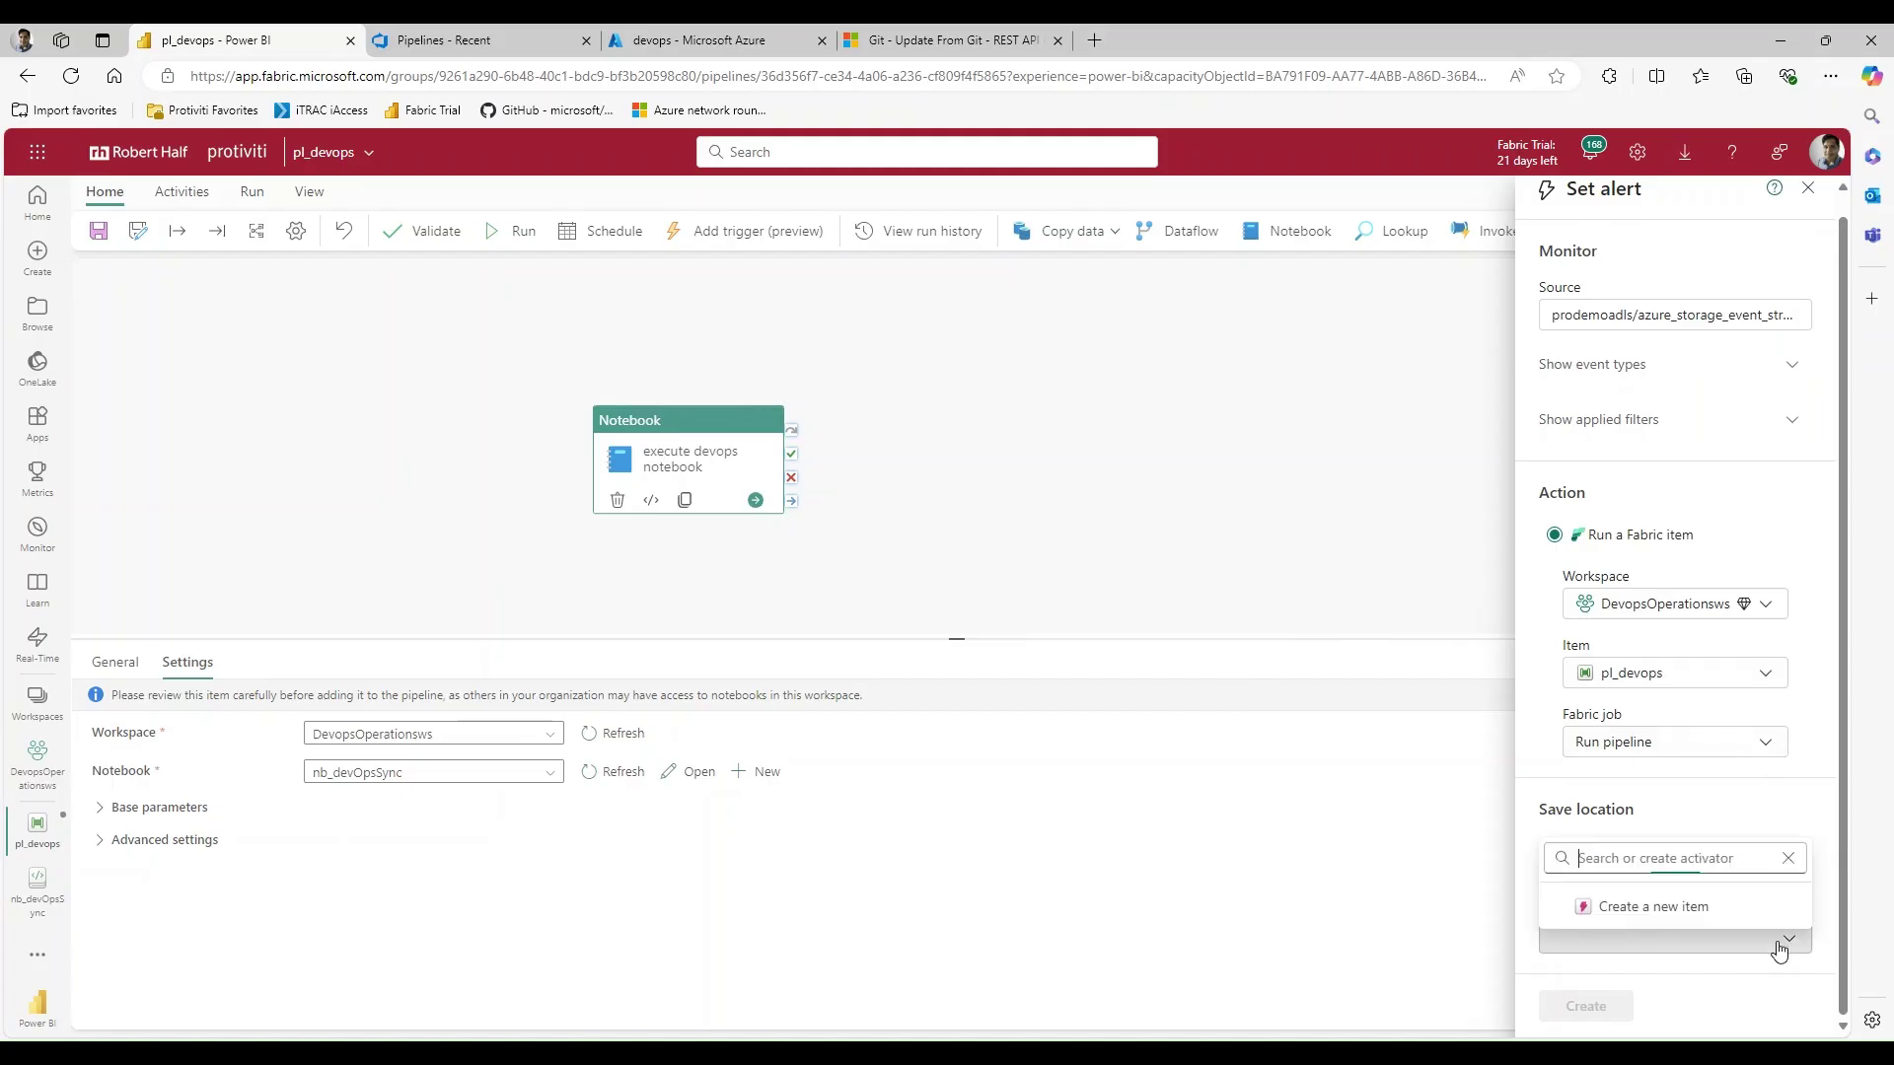
pyautogui.click(1699, 900)
pyautogui.scroll(-2, 1697, 917)
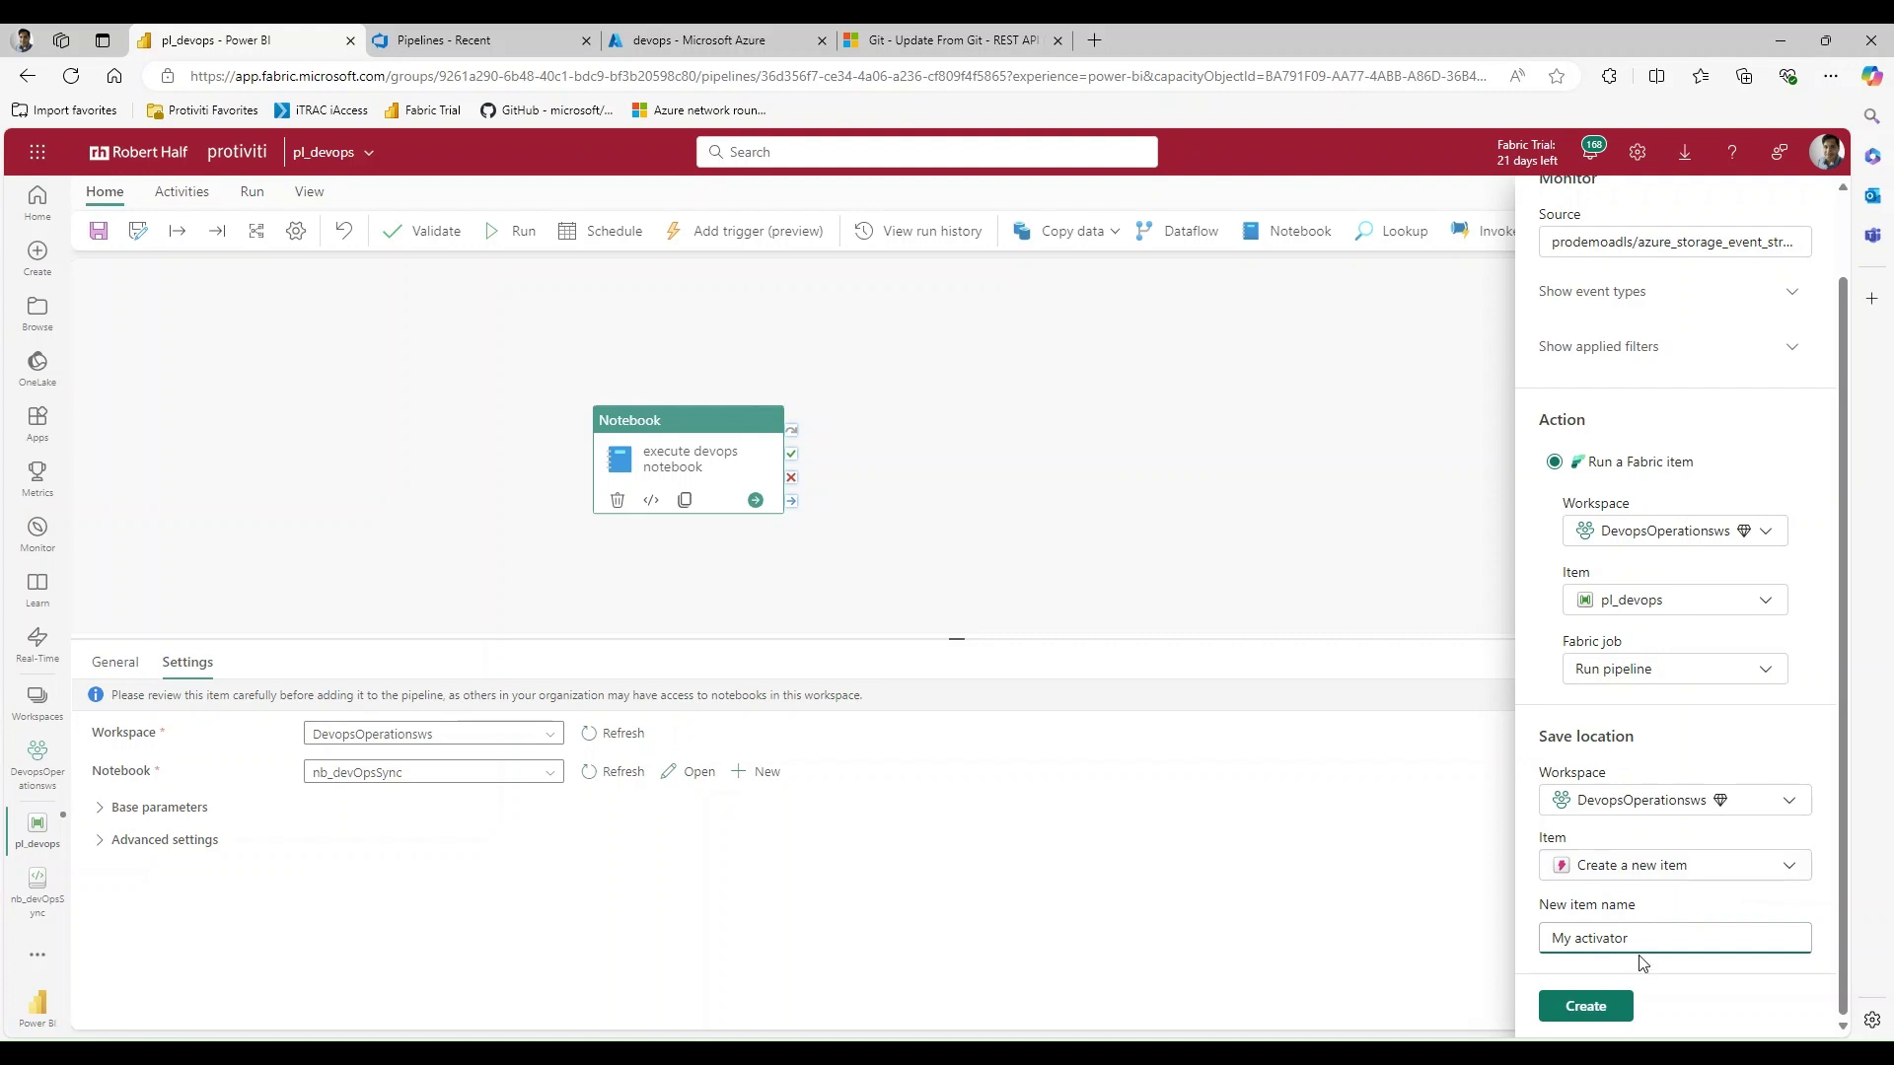
pyautogui.moveTo(1649, 951); pyautogui.dragTo(1519, 962)
pyautogui.press('Right')
pyautogui.write('Devops')
pyautogui.click(1562, 1001)
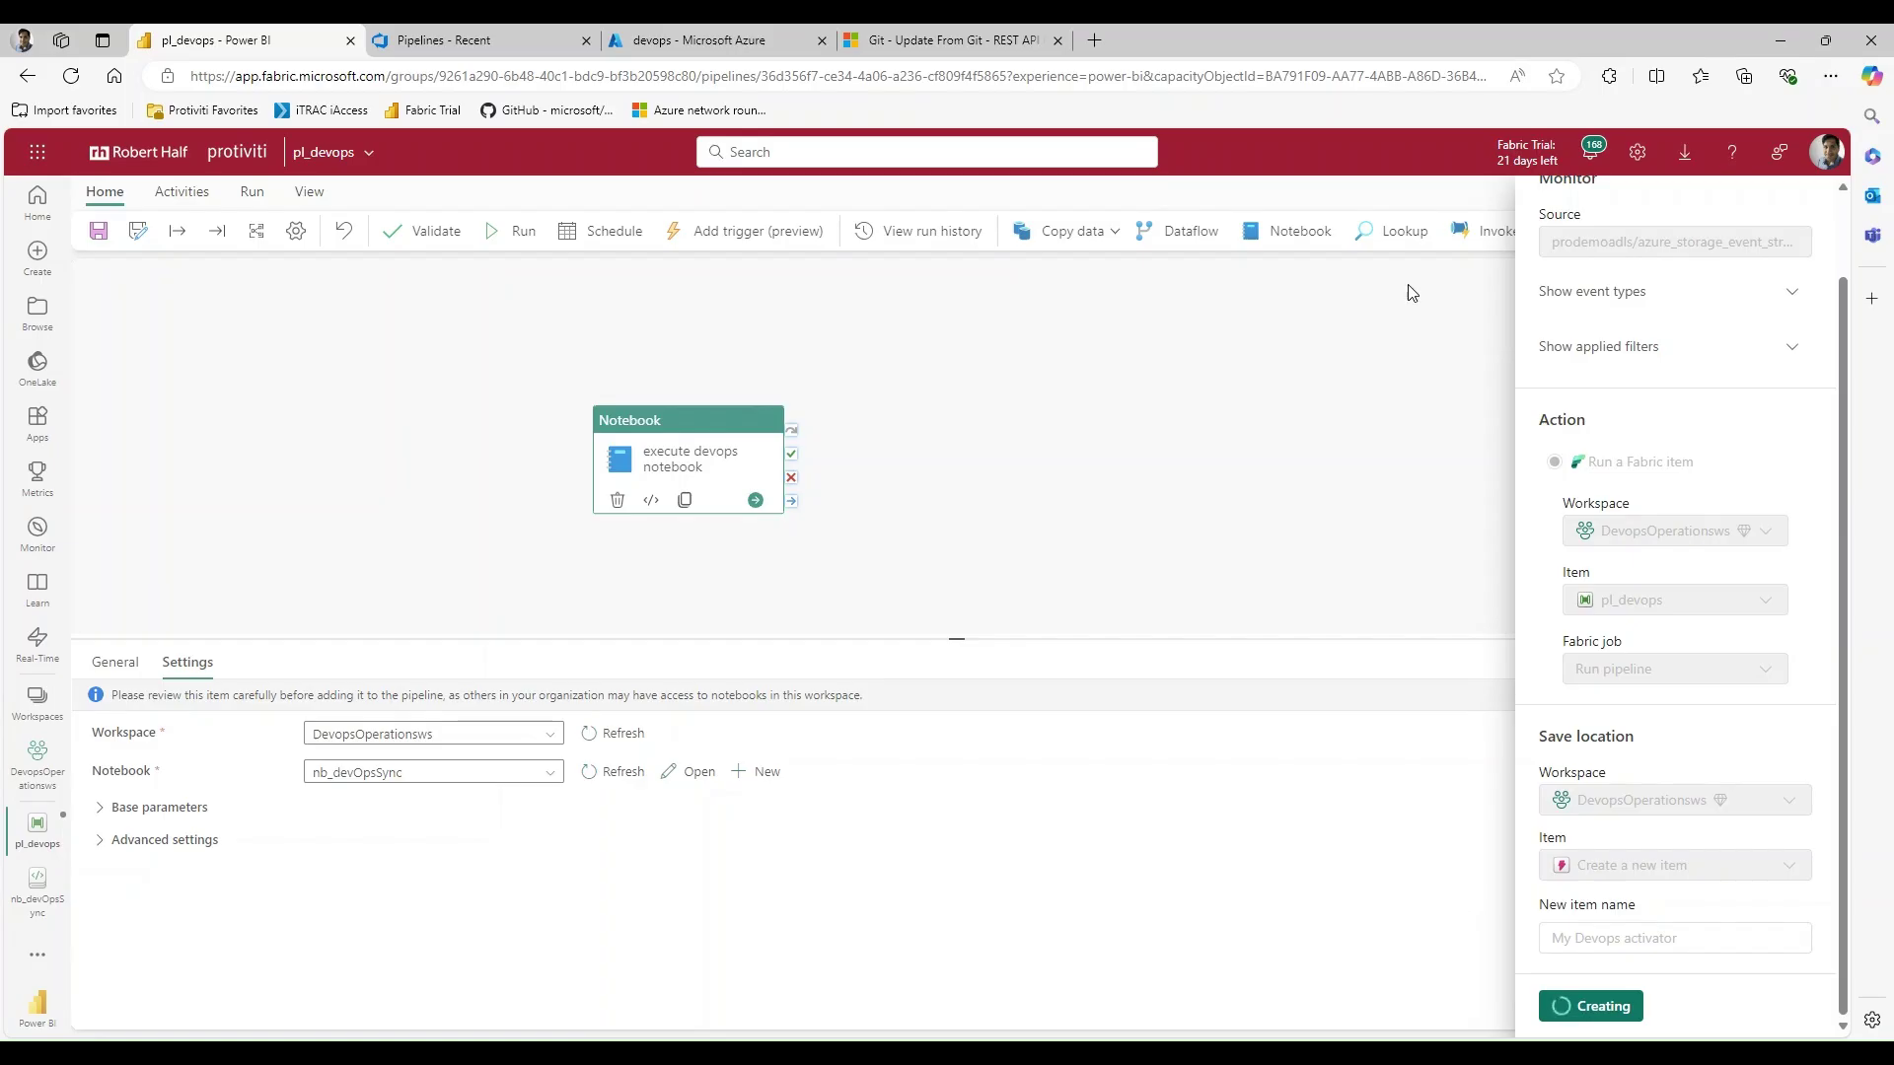
# - In Azure DevOps, view the FabricAnalytics repo files, then go to the empty Pipelines page
pyautogui.click(463, 41)
pyautogui.click(78, 346)
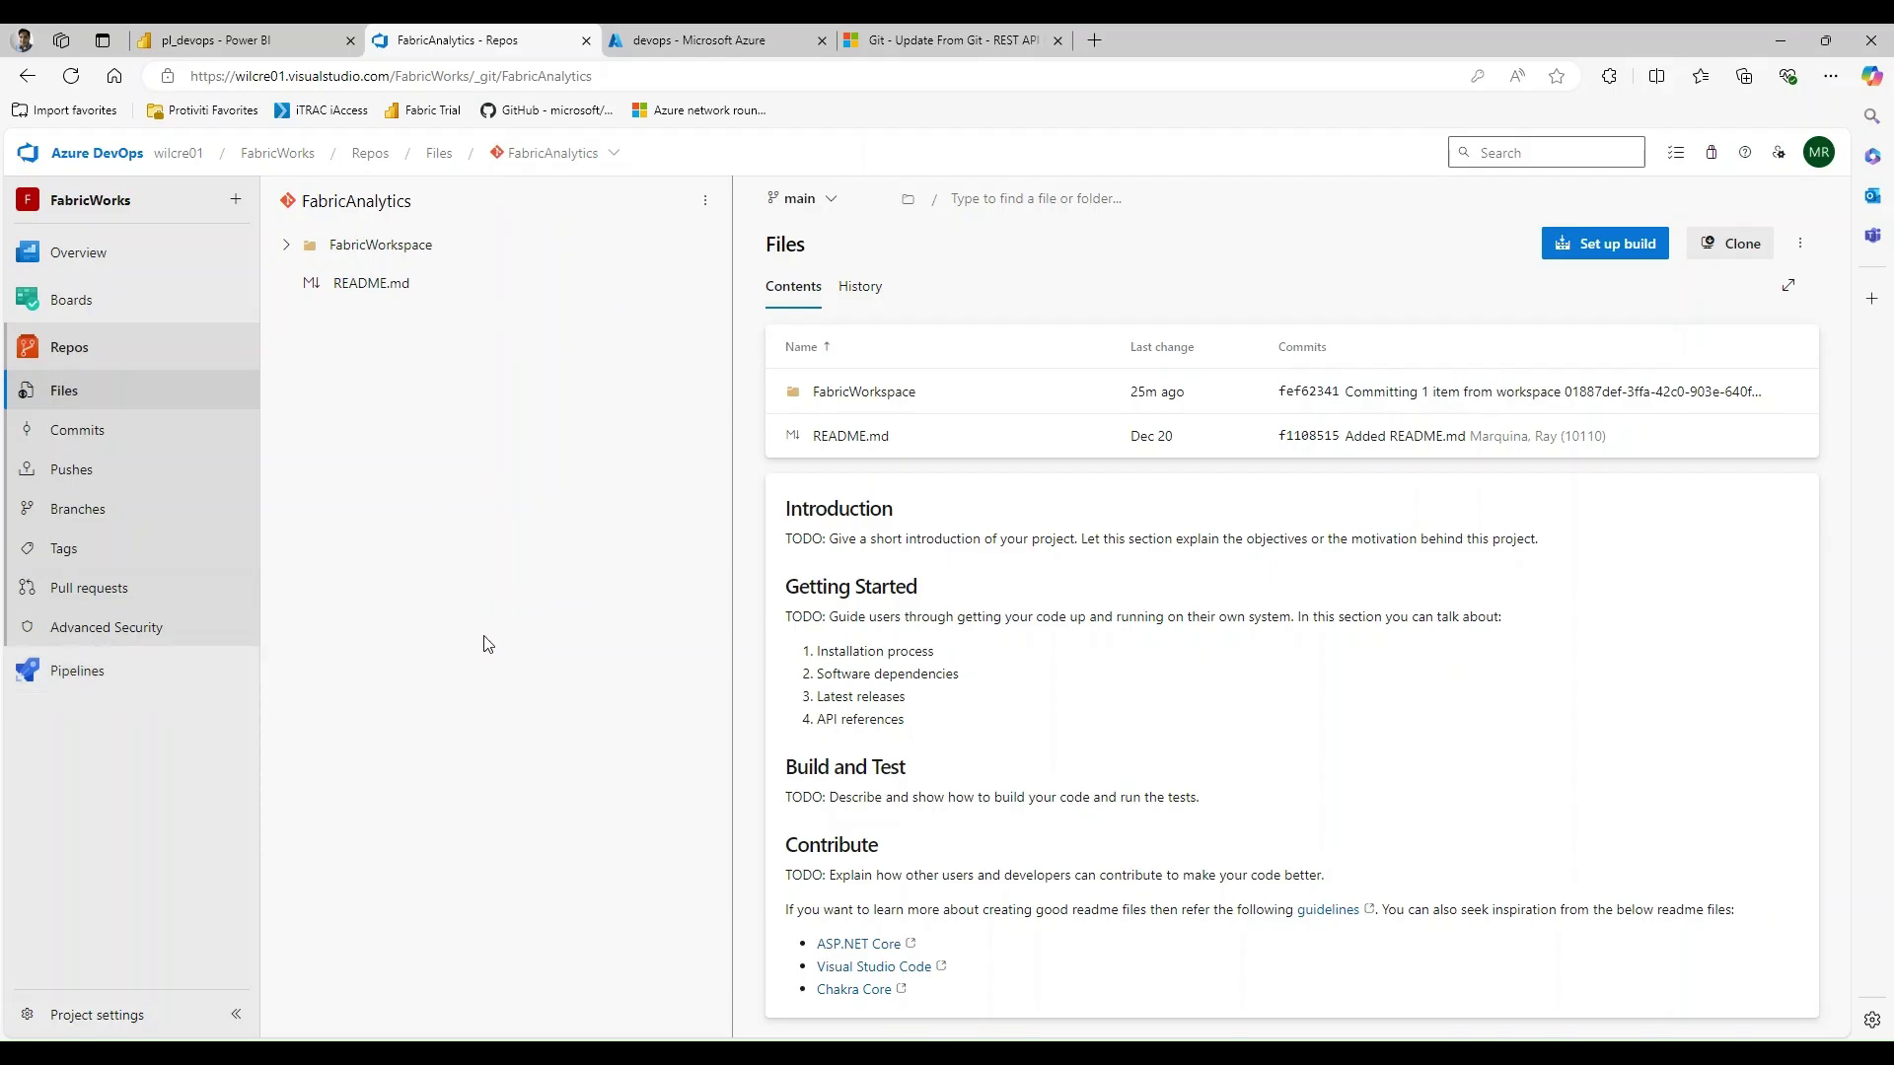
pyautogui.click(94, 674)
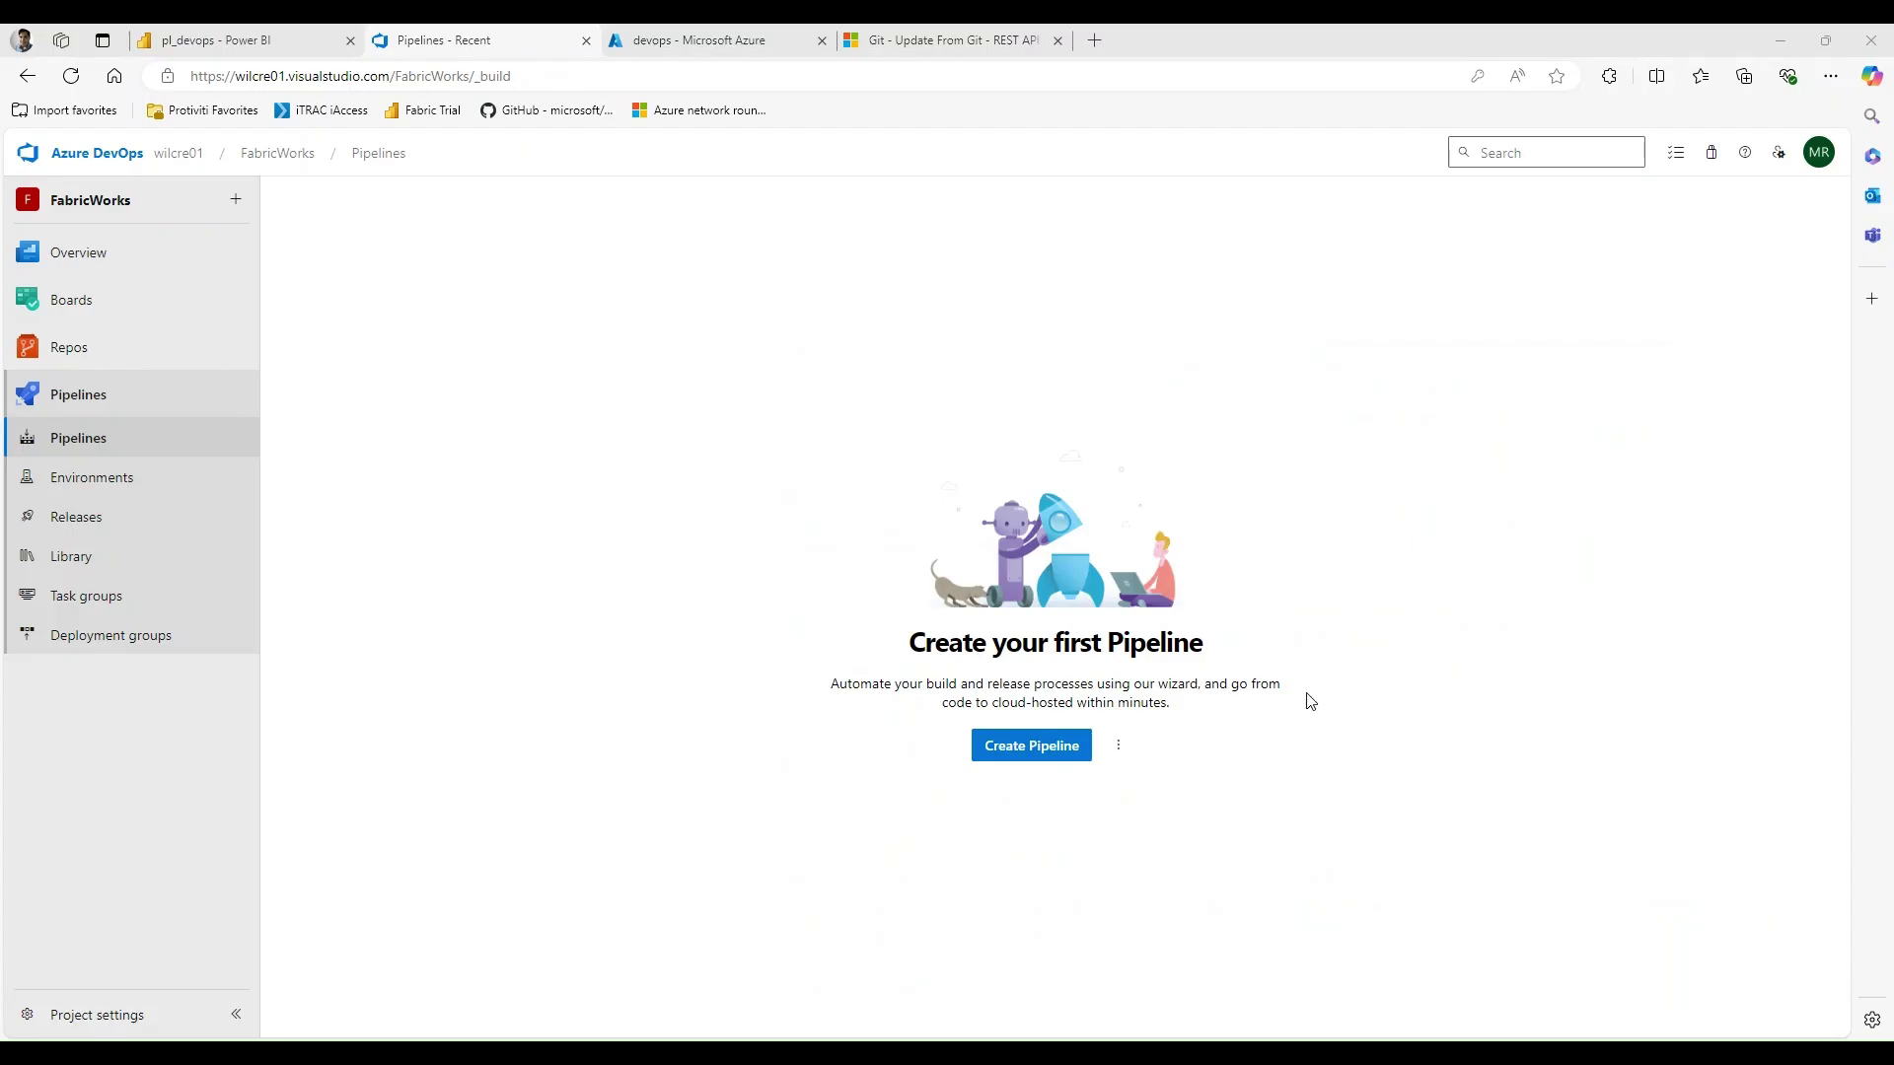
# - Create a new pipeline from the FabricAnalytics Azure Repos Git repository using the Starter pipeline
pyautogui.click(1021, 750)
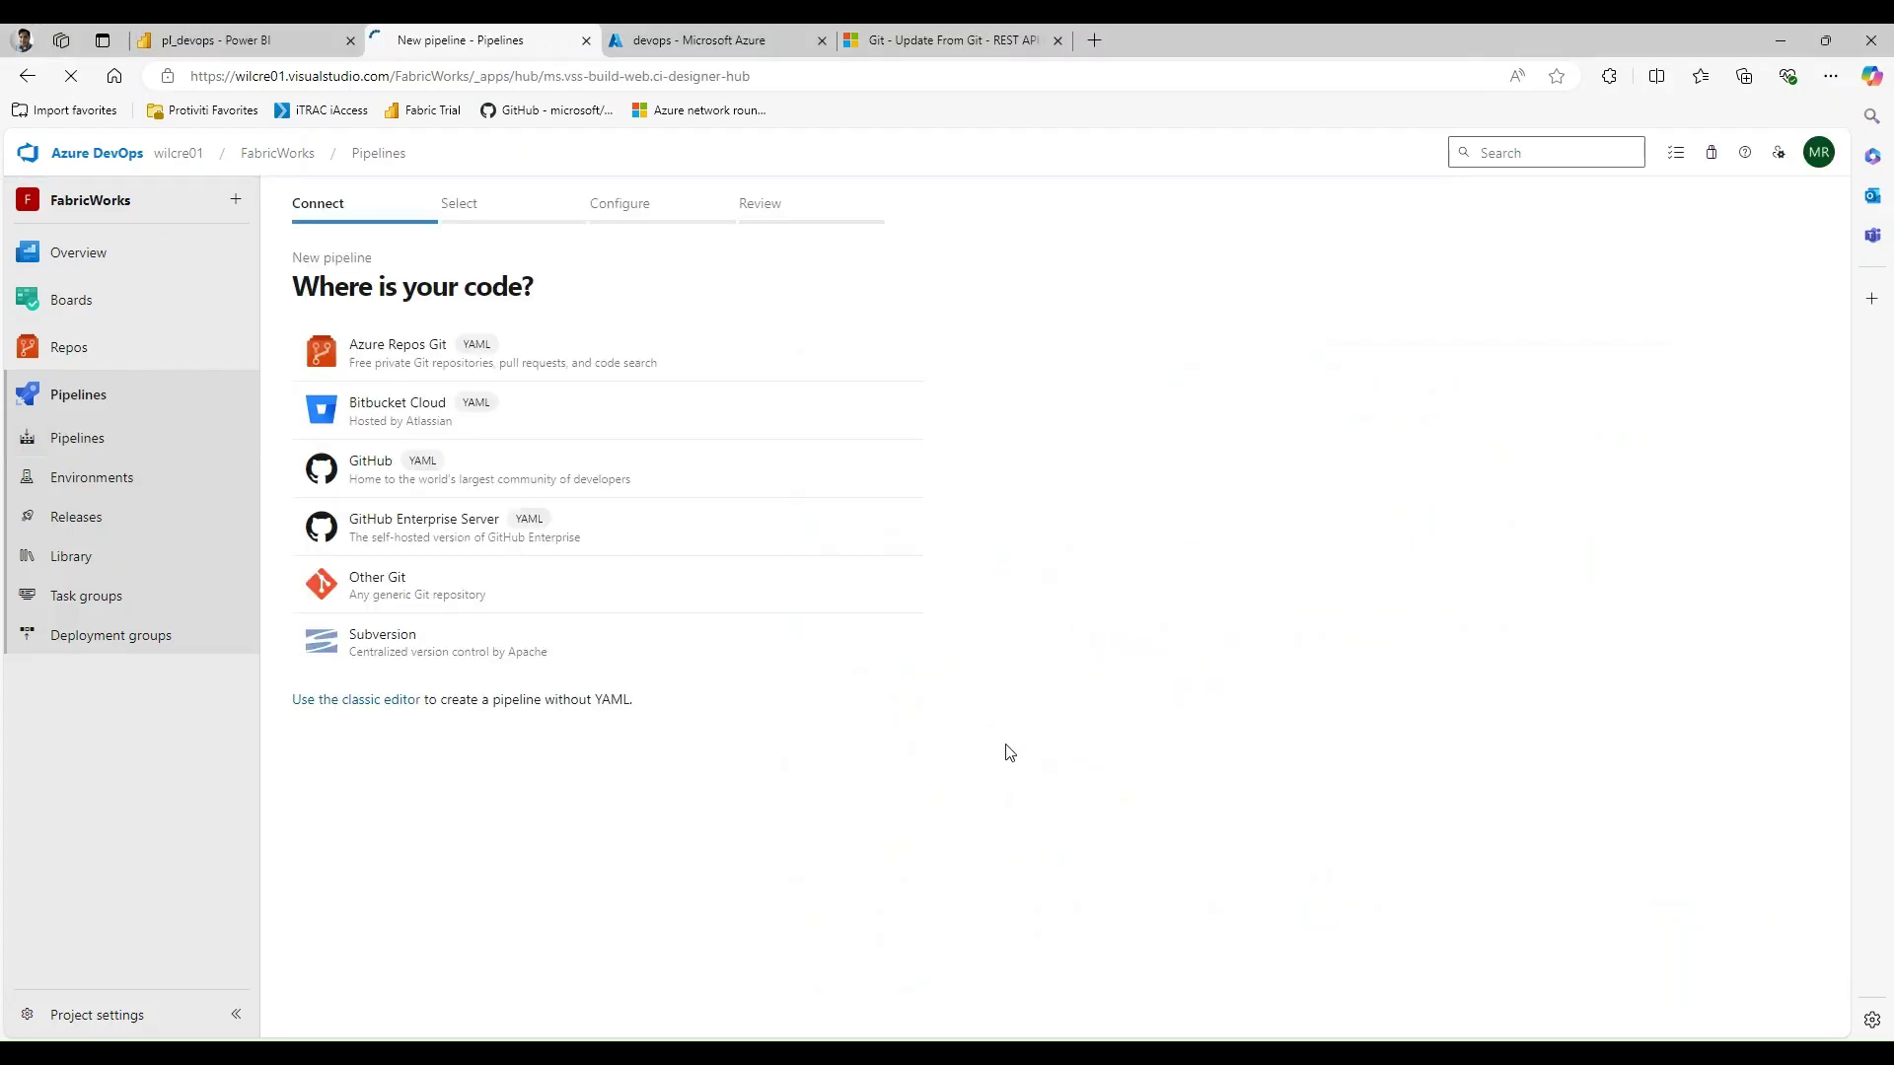
pyautogui.click(379, 364)
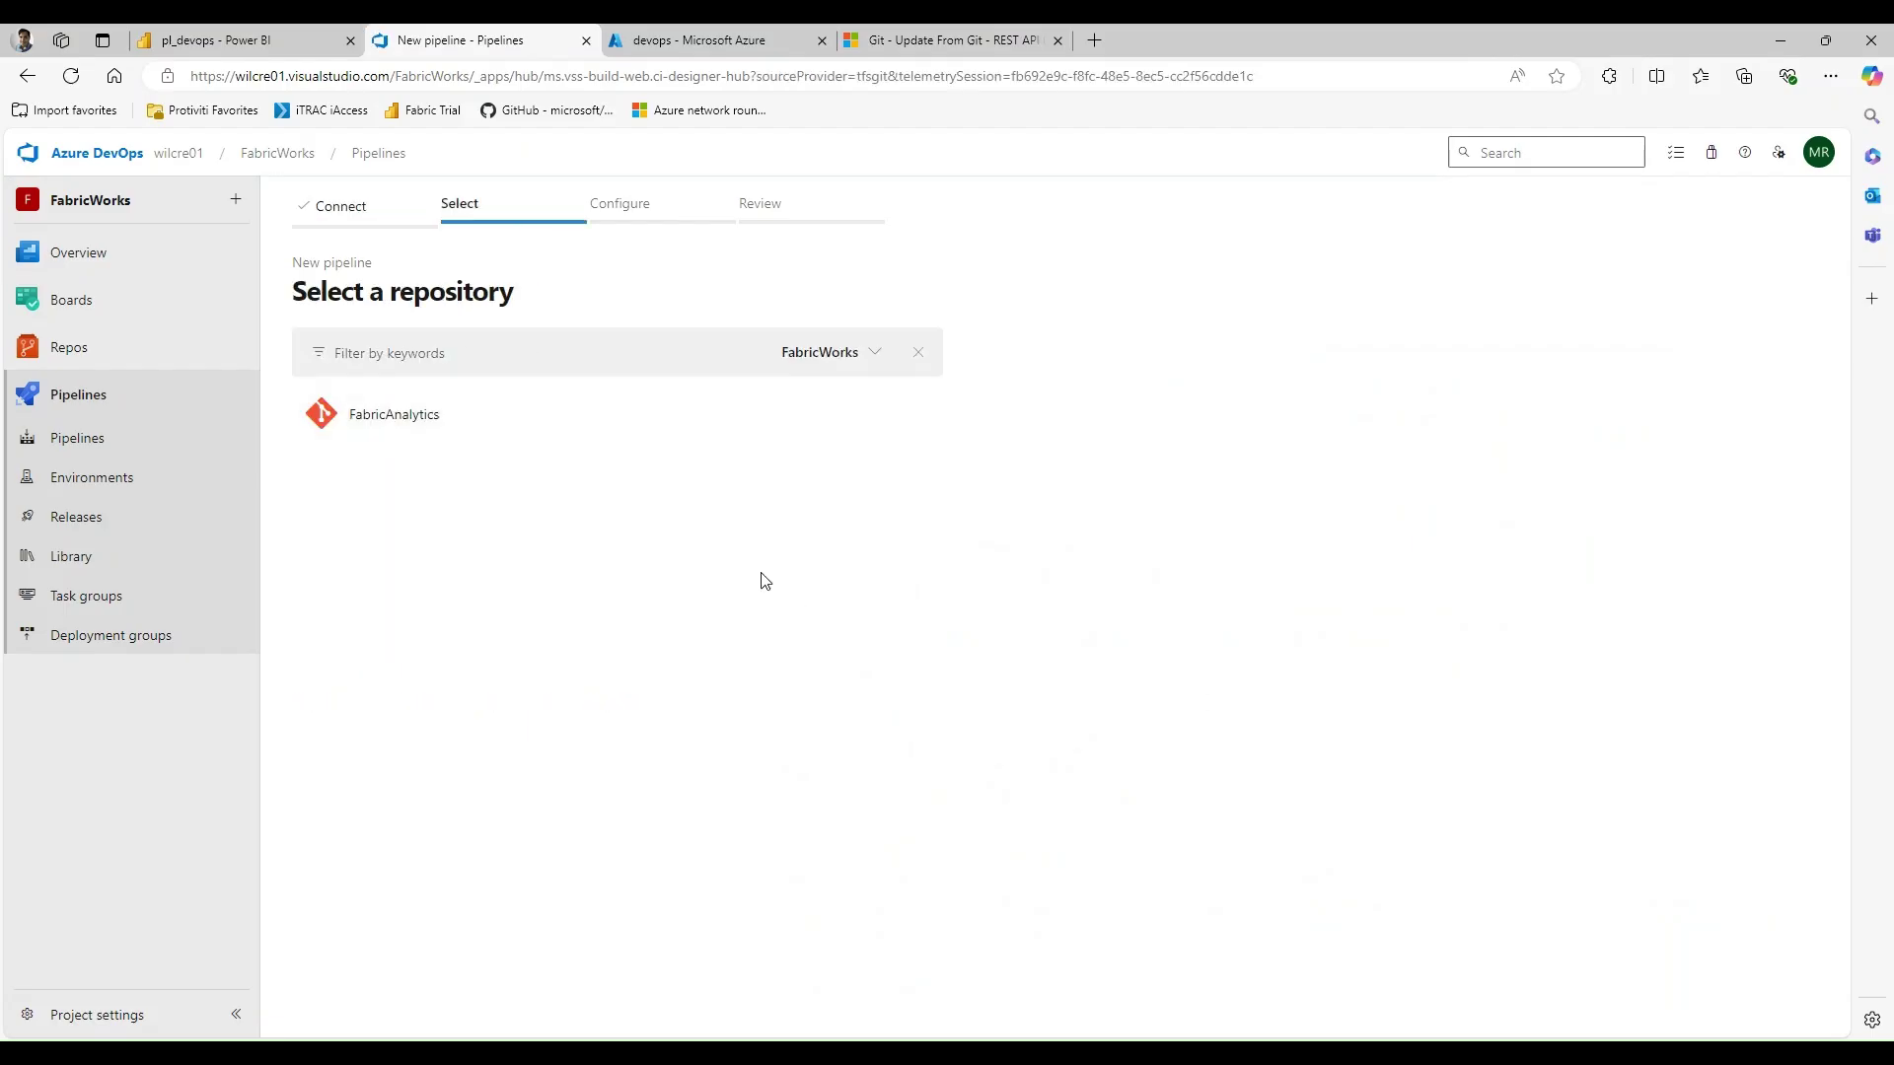
pyautogui.click(412, 427)
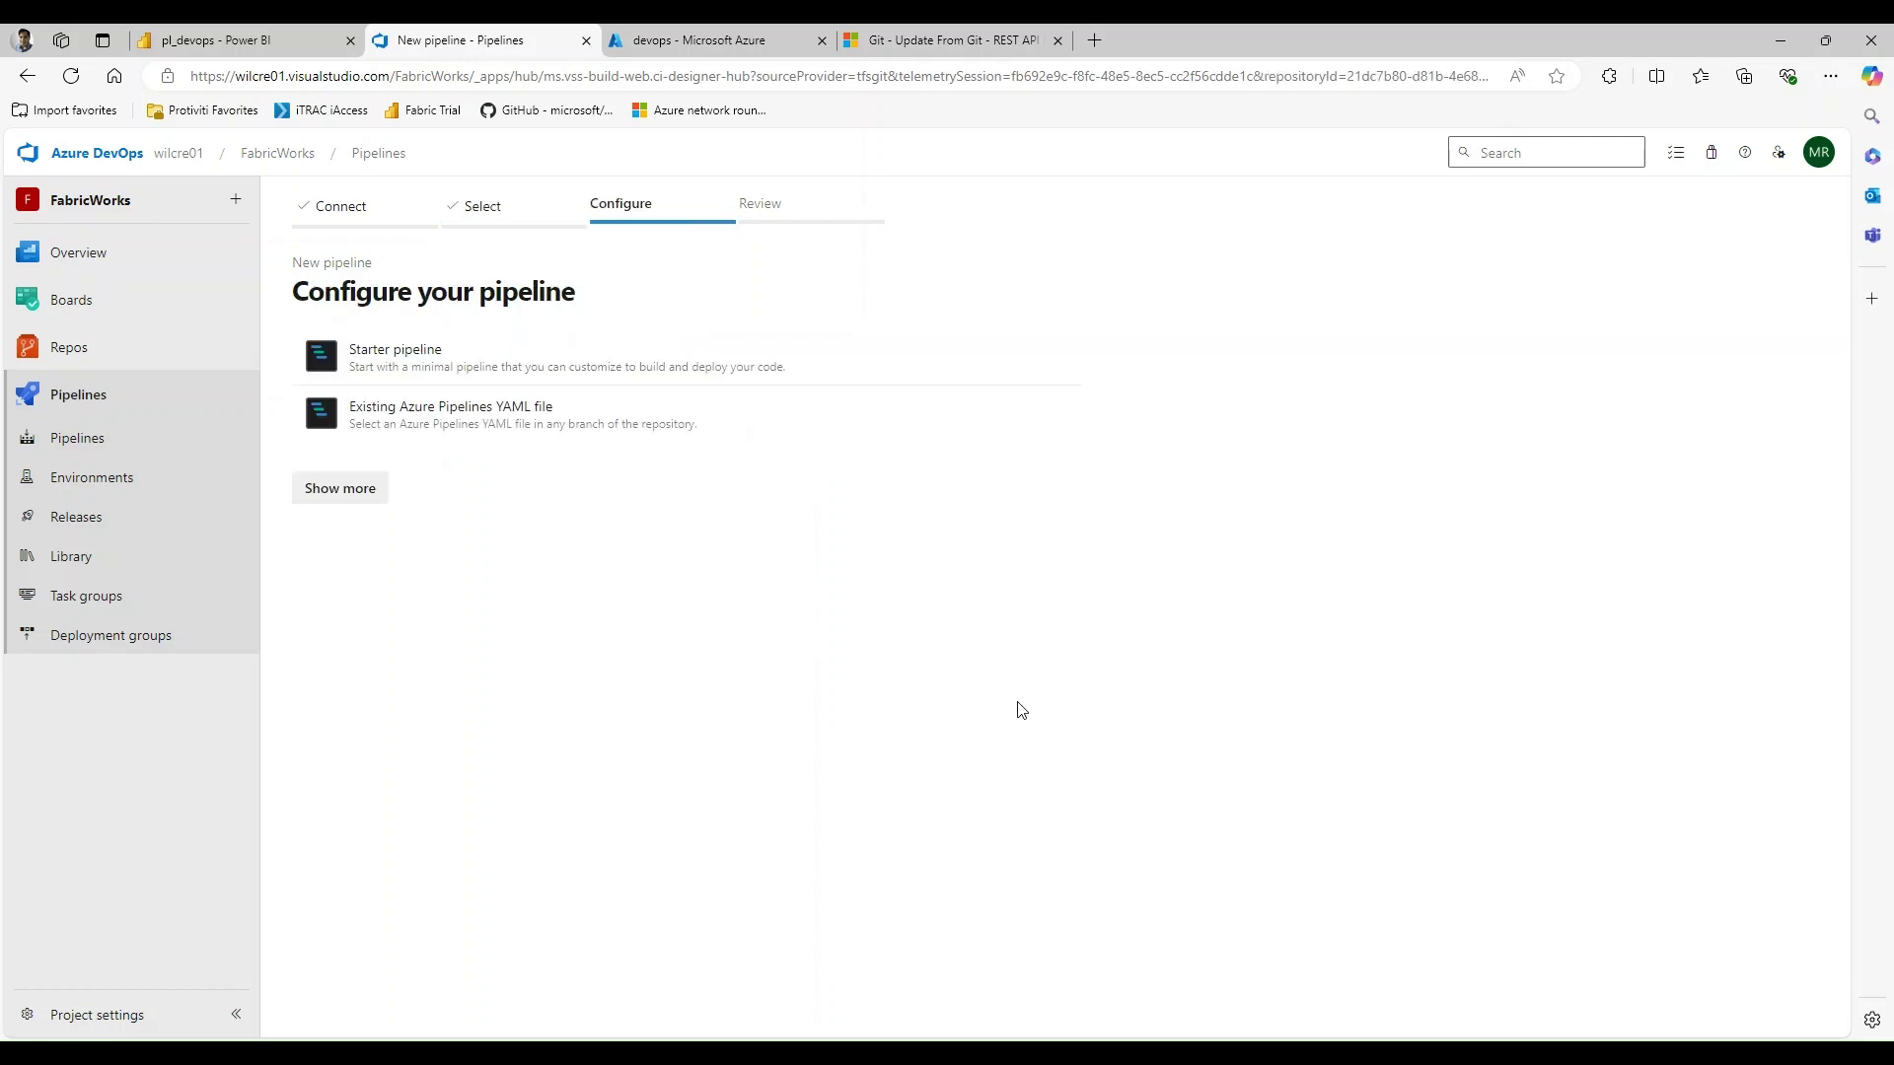
pyautogui.click(510, 363)
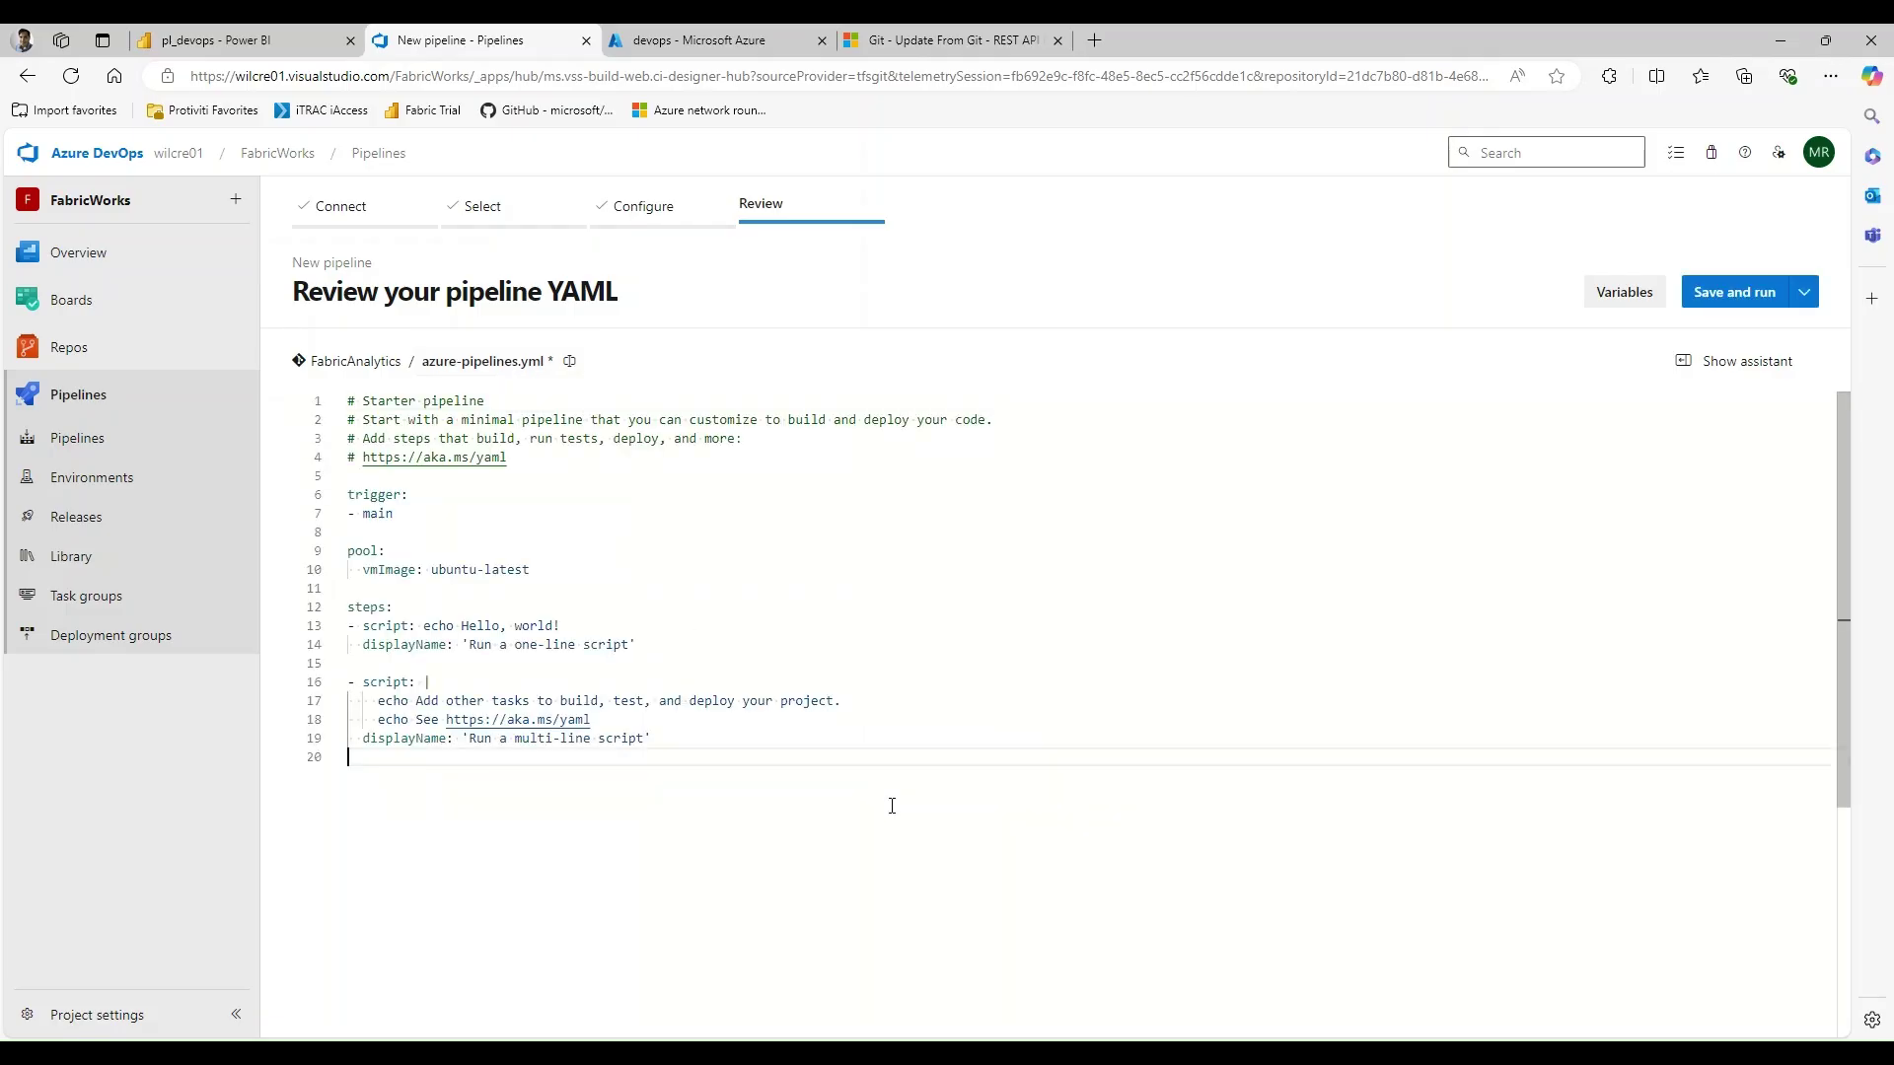
# - Replace the starter YAML with the pasted Azure Storage upload script
pyautogui.moveTo(892, 803); pyautogui.dragTo(324, 416)
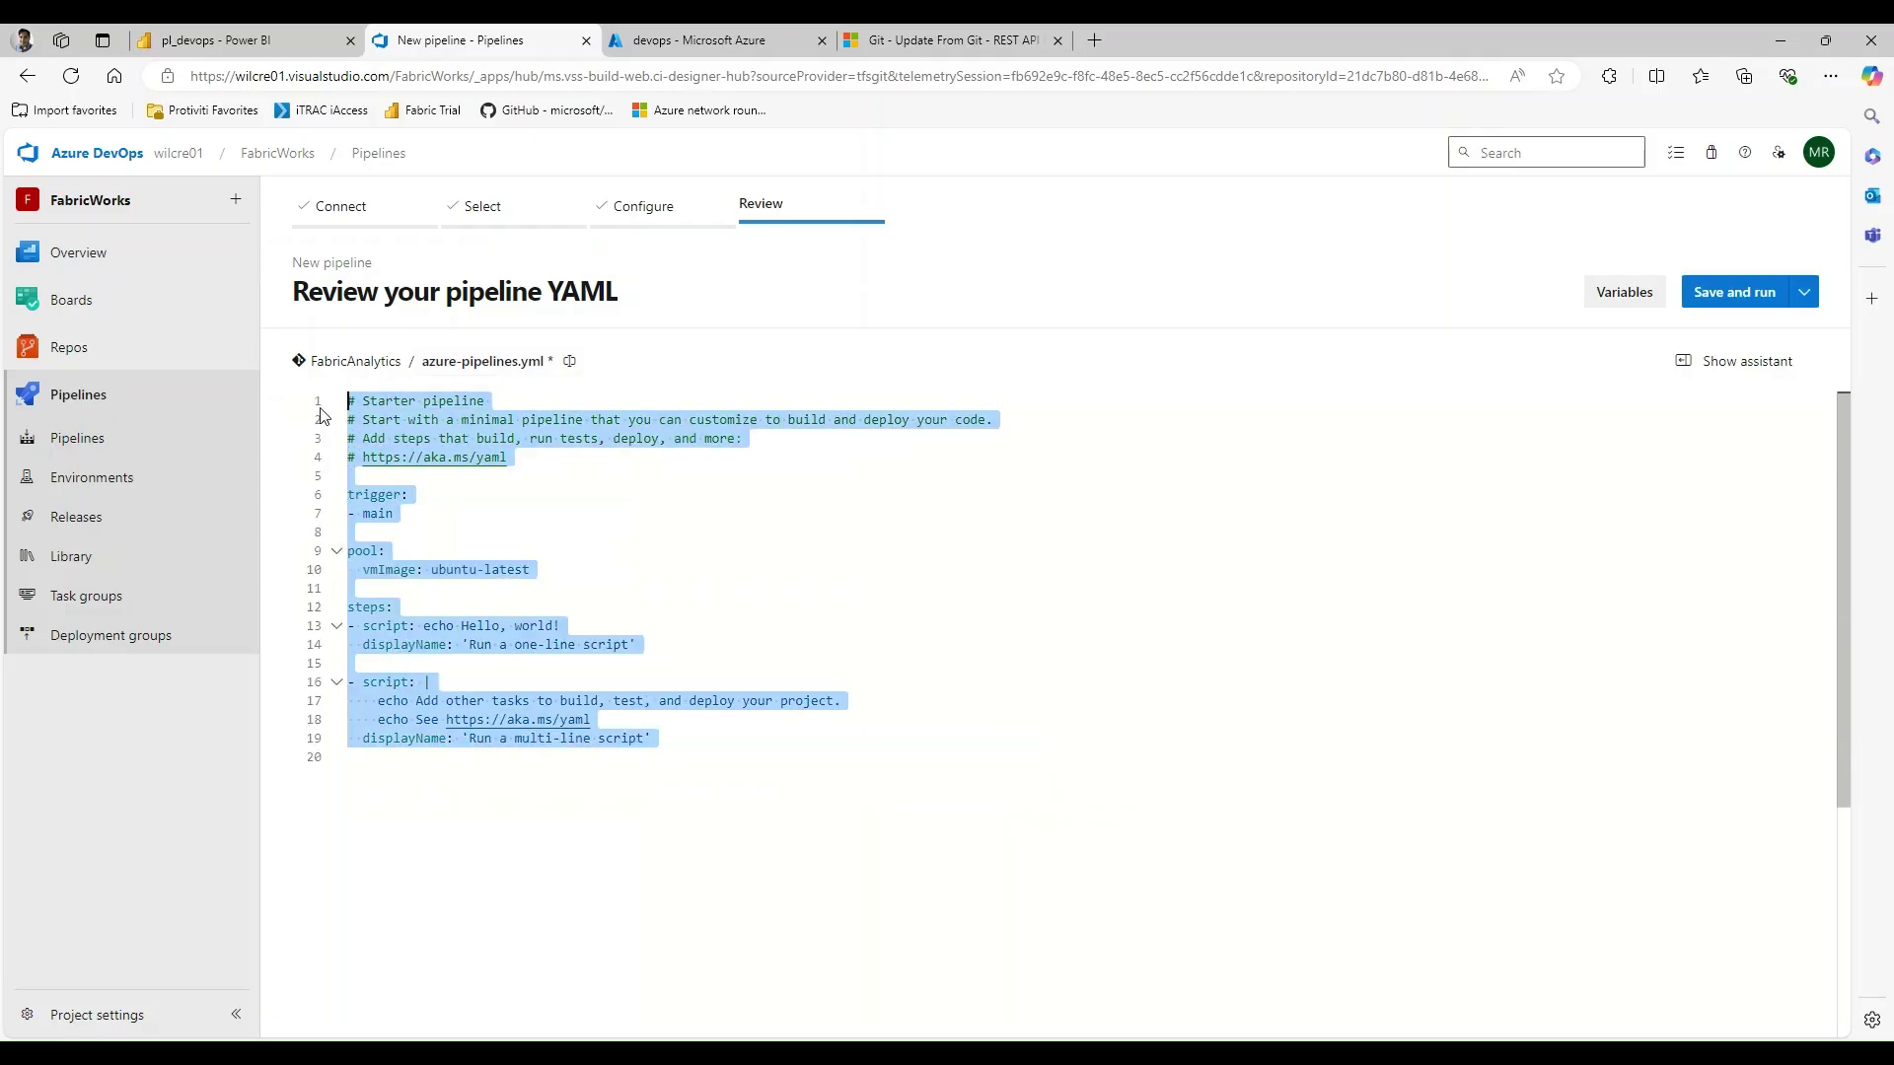
pyautogui.hotkey('ctrl', 'v')
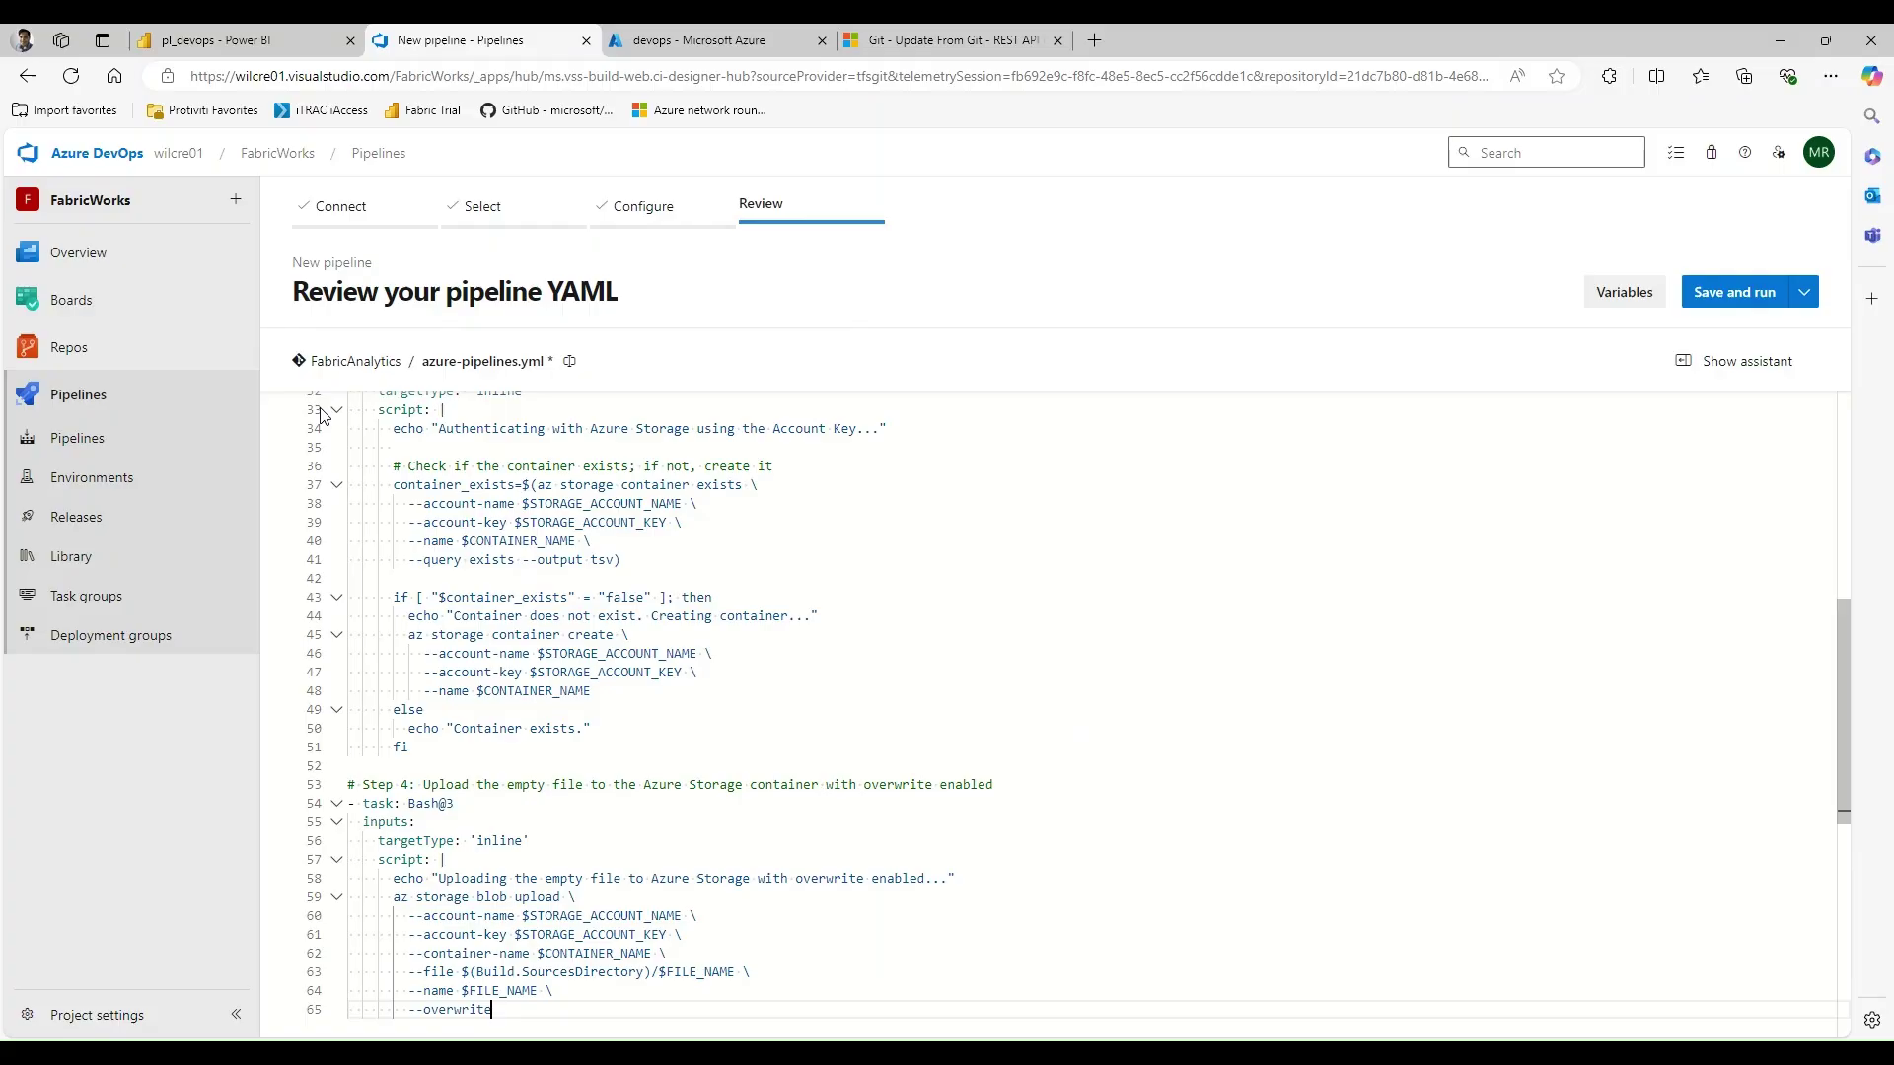
pyautogui.scroll(10, 892, 787)
pyautogui.click(834, 533)
pyautogui.moveTo(706, 420); pyautogui.dragTo(348, 400)
pyautogui.click(705, 425)
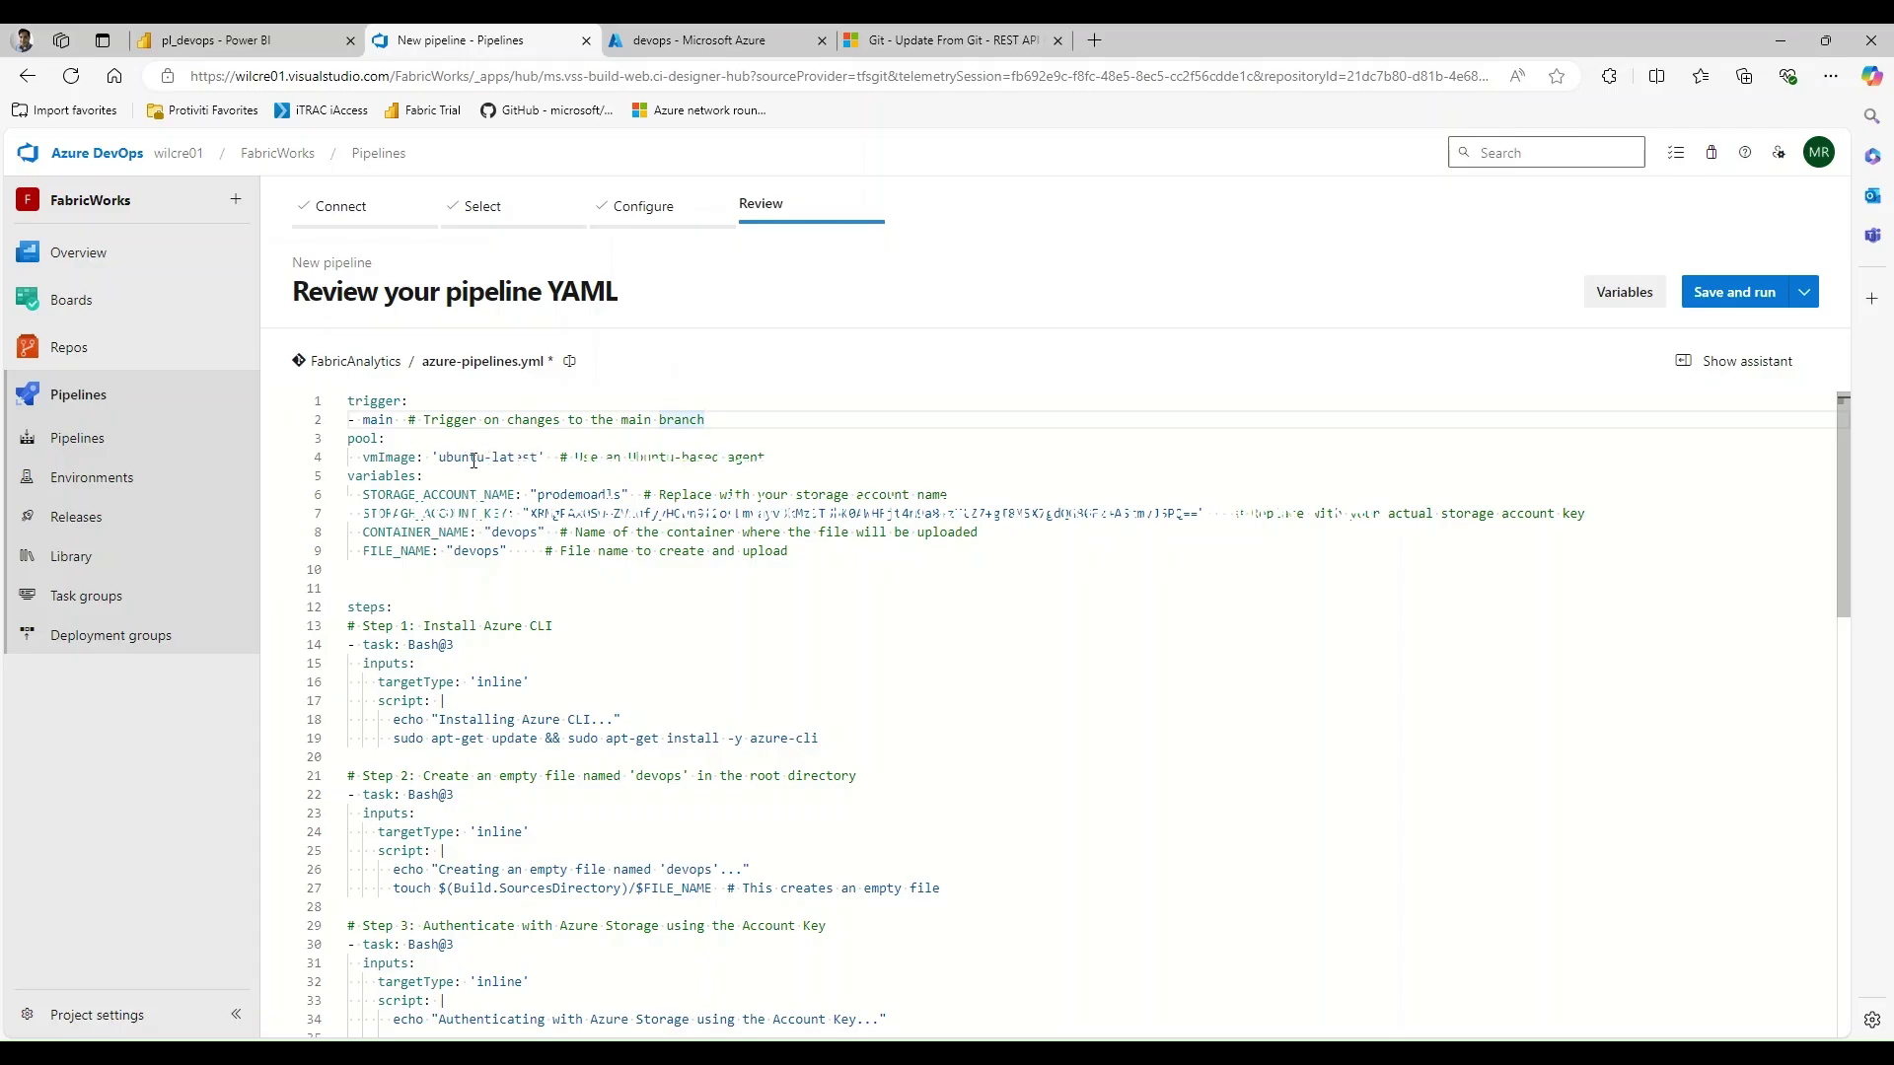
pyautogui.scroll(-1, 477, 463)
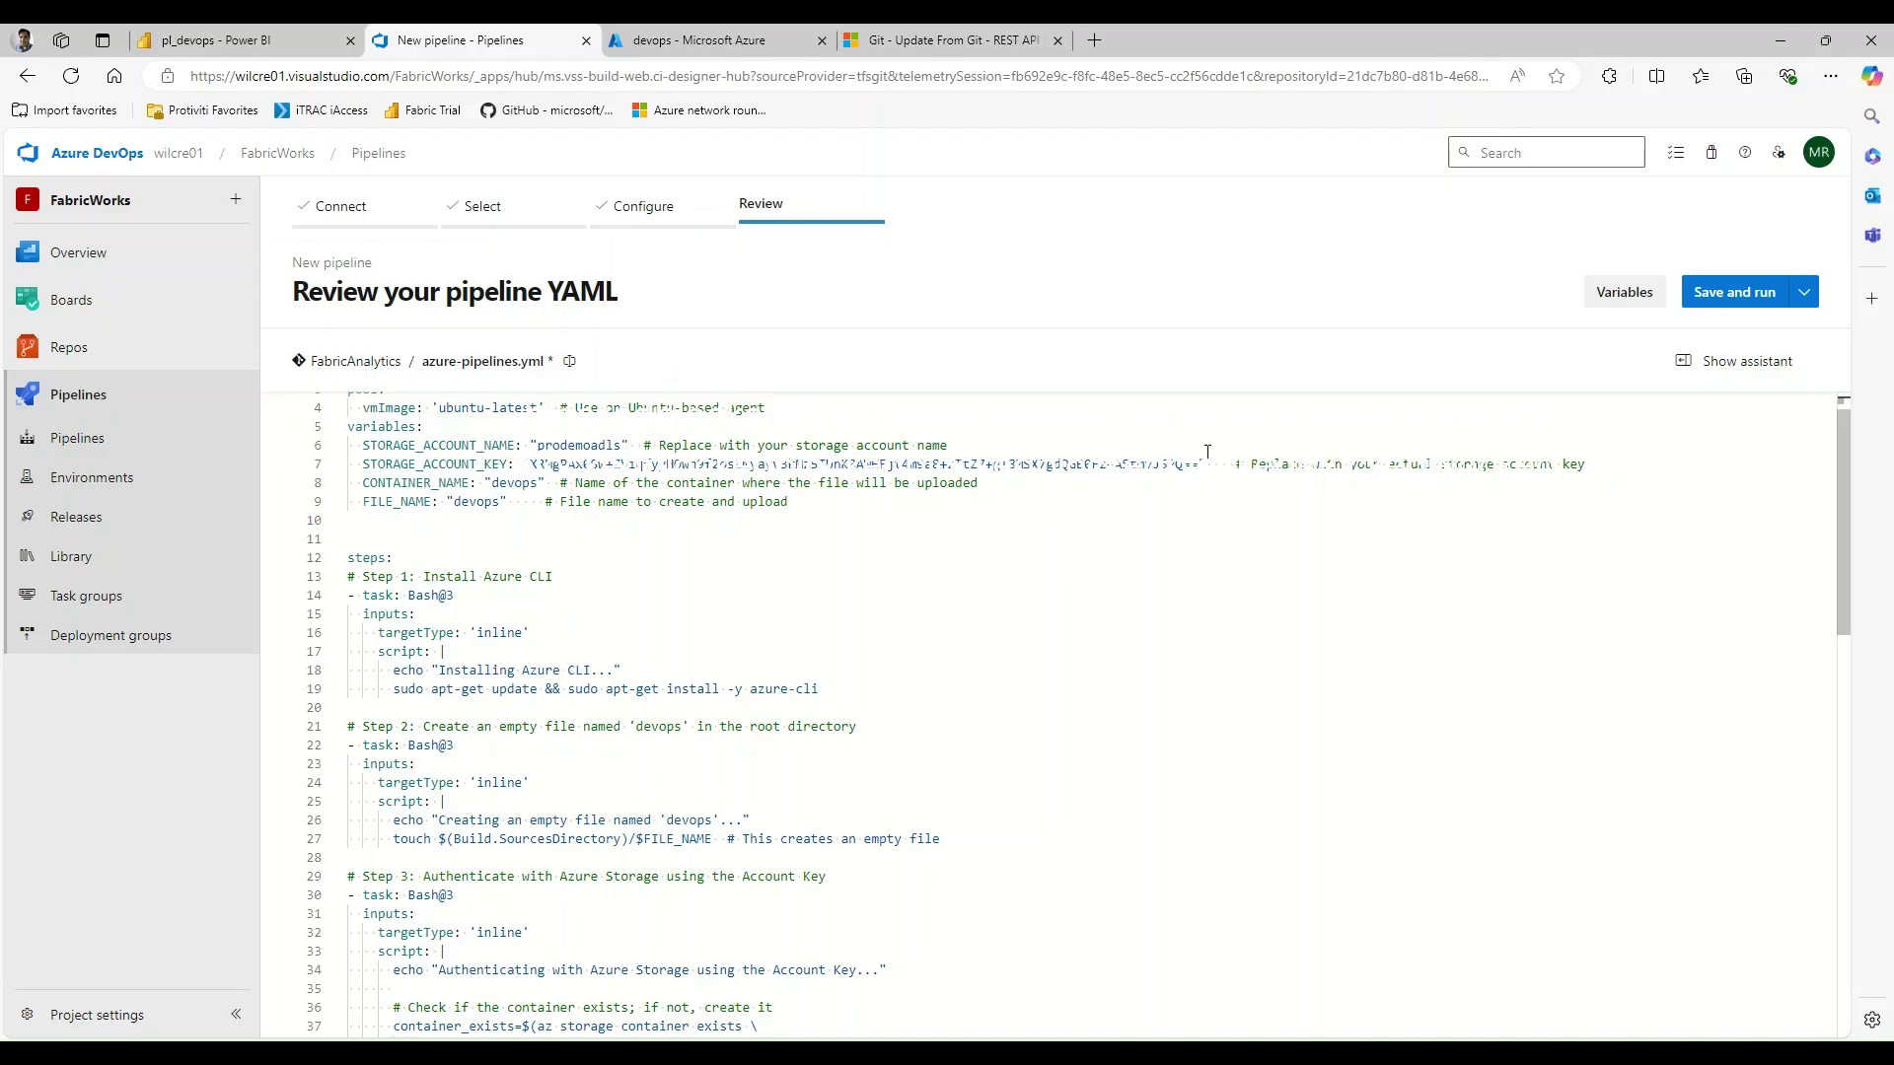
pyautogui.moveTo(1213, 464); pyautogui.dragTo(362, 464)
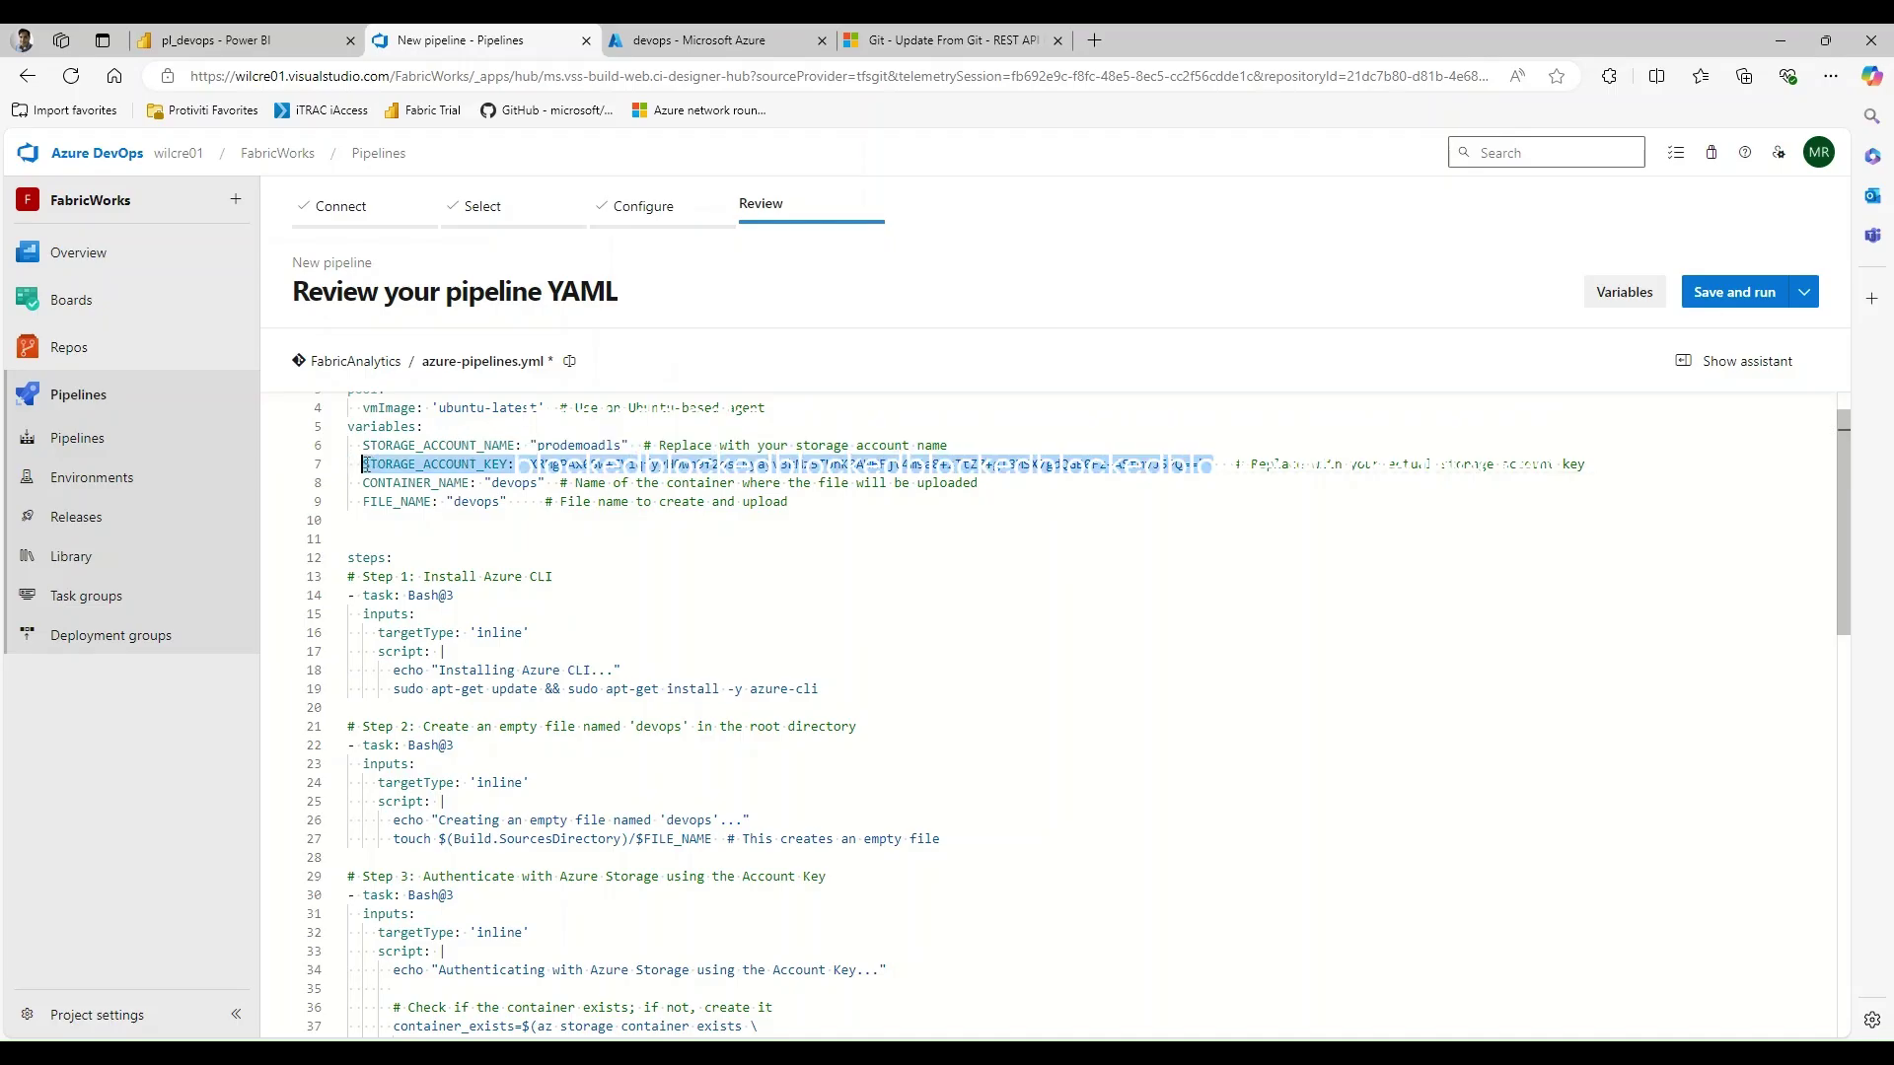
pyautogui.scroll(-1, 696, 559)
pyautogui.click(707, 557)
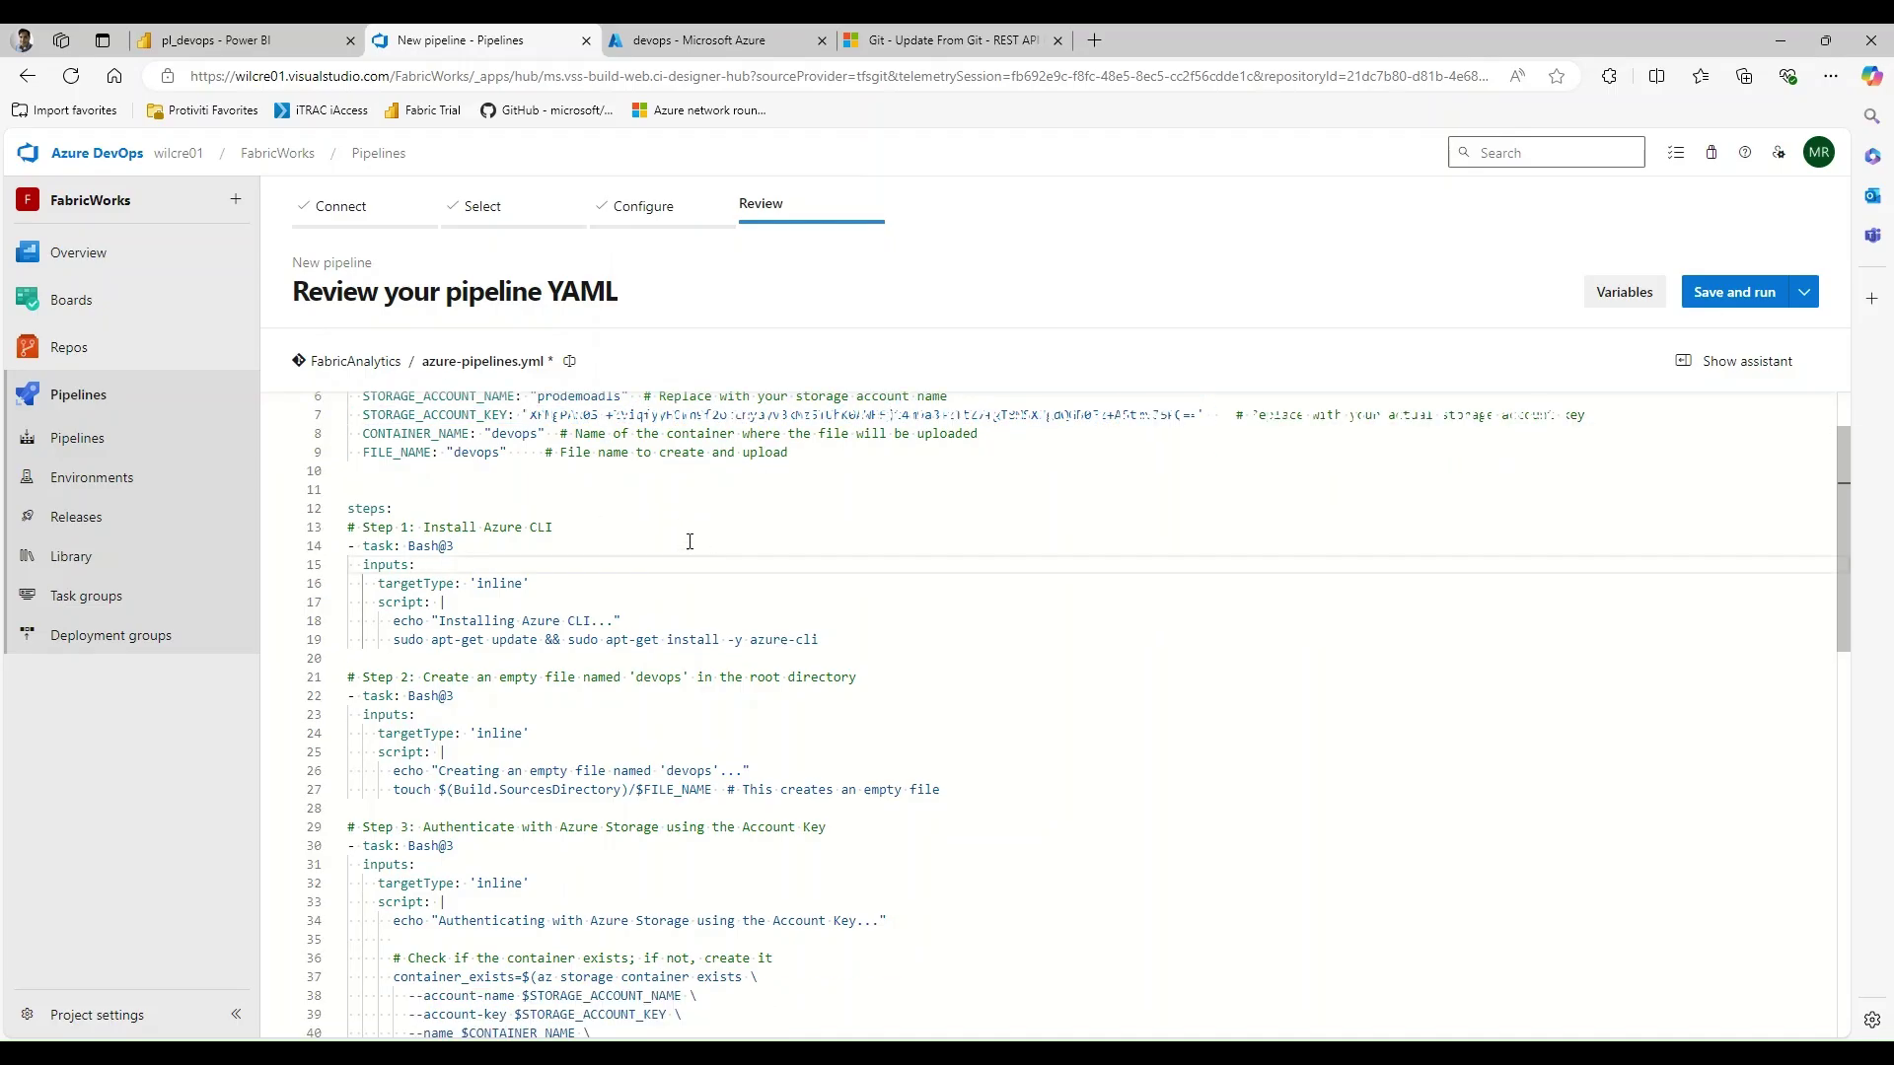
pyautogui.scroll(-1, 711, 537)
pyautogui.scroll(-1, 815, 515)
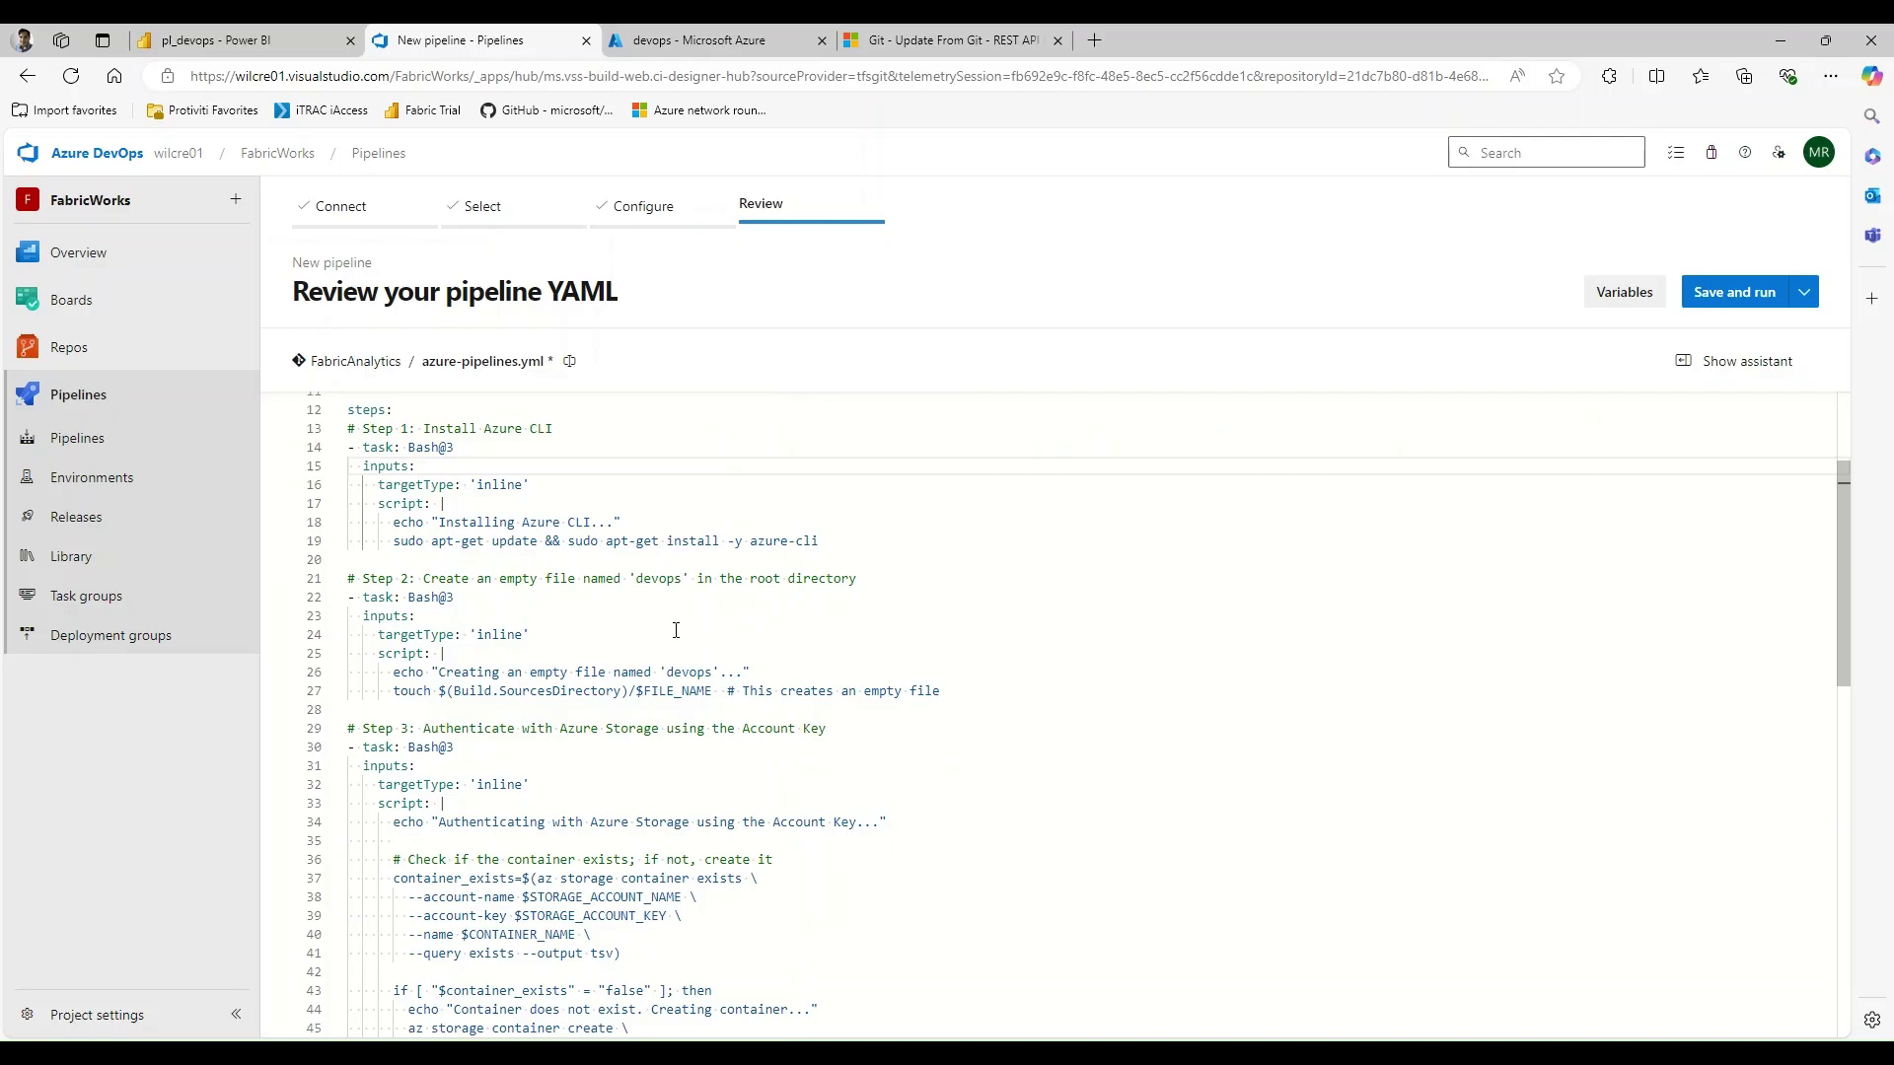
pyautogui.scroll(-1, 675, 630)
pyautogui.scroll(2, 562, 618)
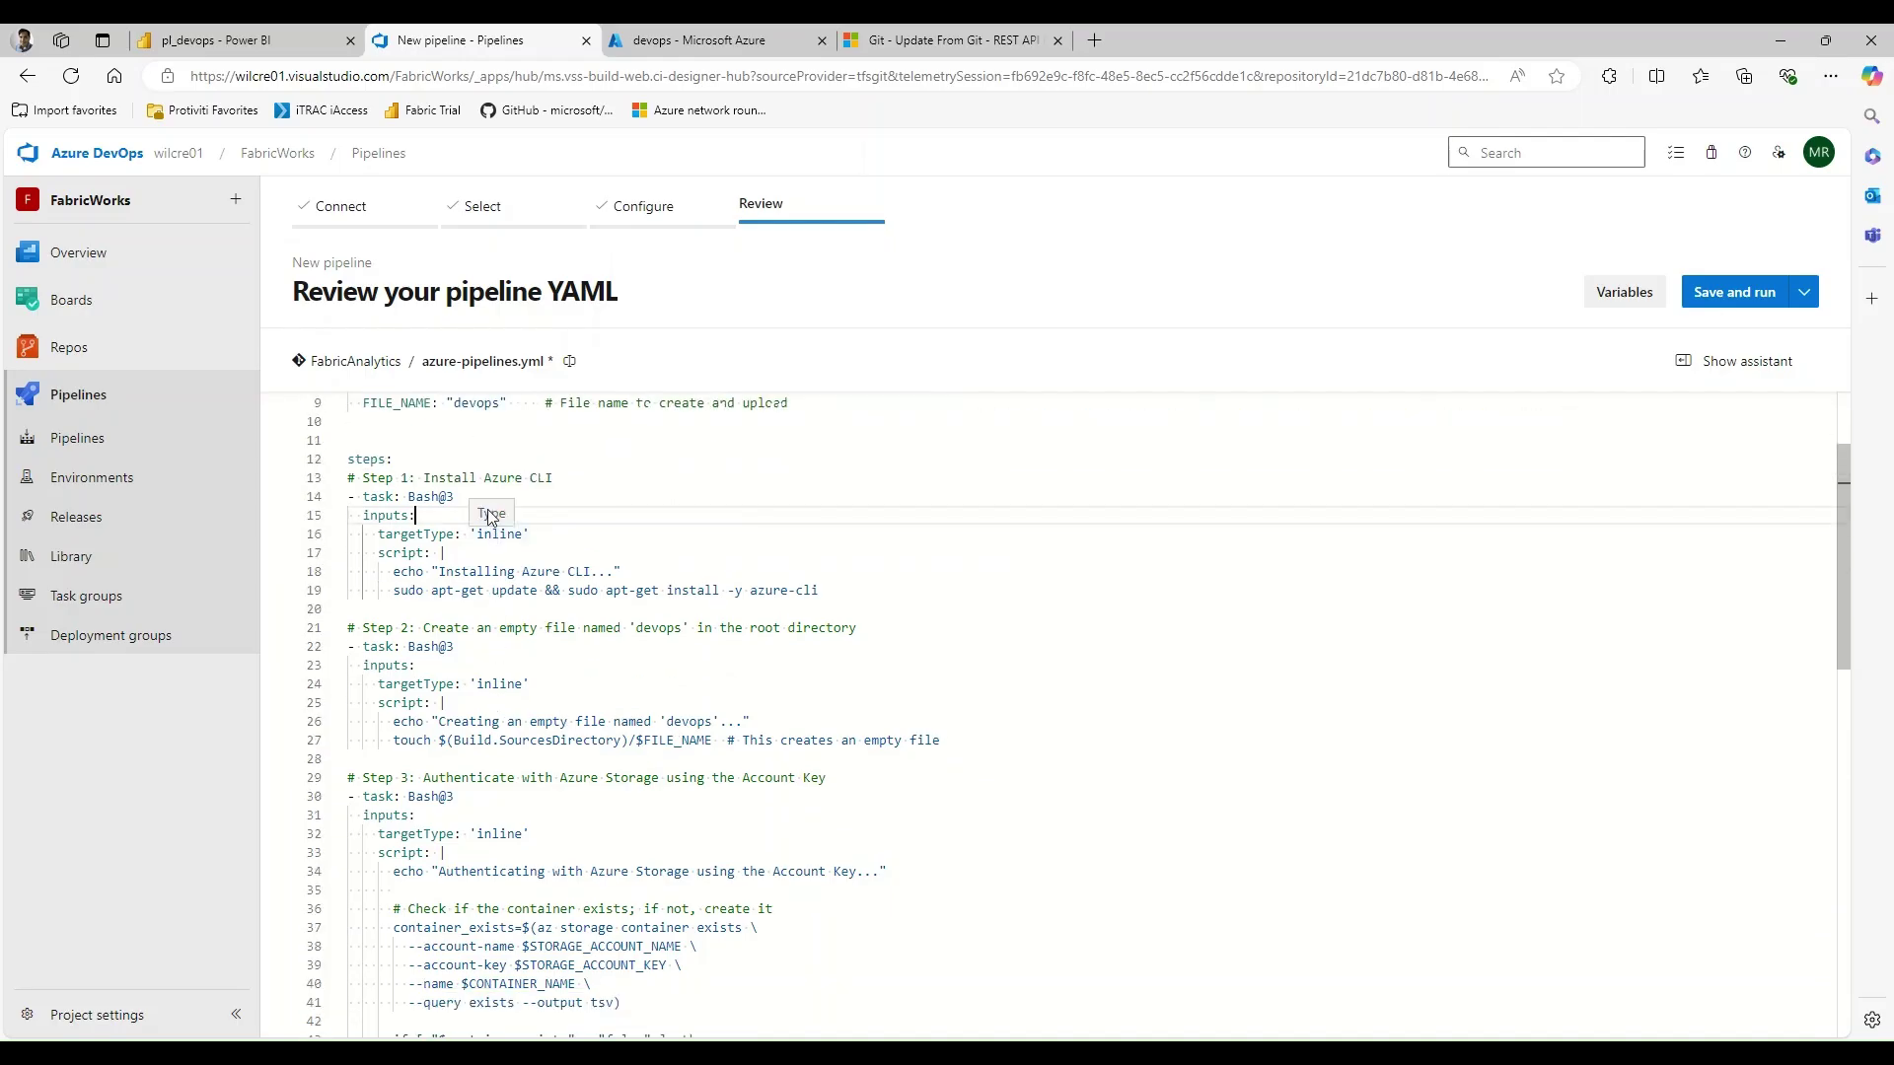
pyautogui.scroll(1, 515, 523)
pyautogui.tripleClick(539, 436)
pyautogui.scroll(-5, 604, 537)
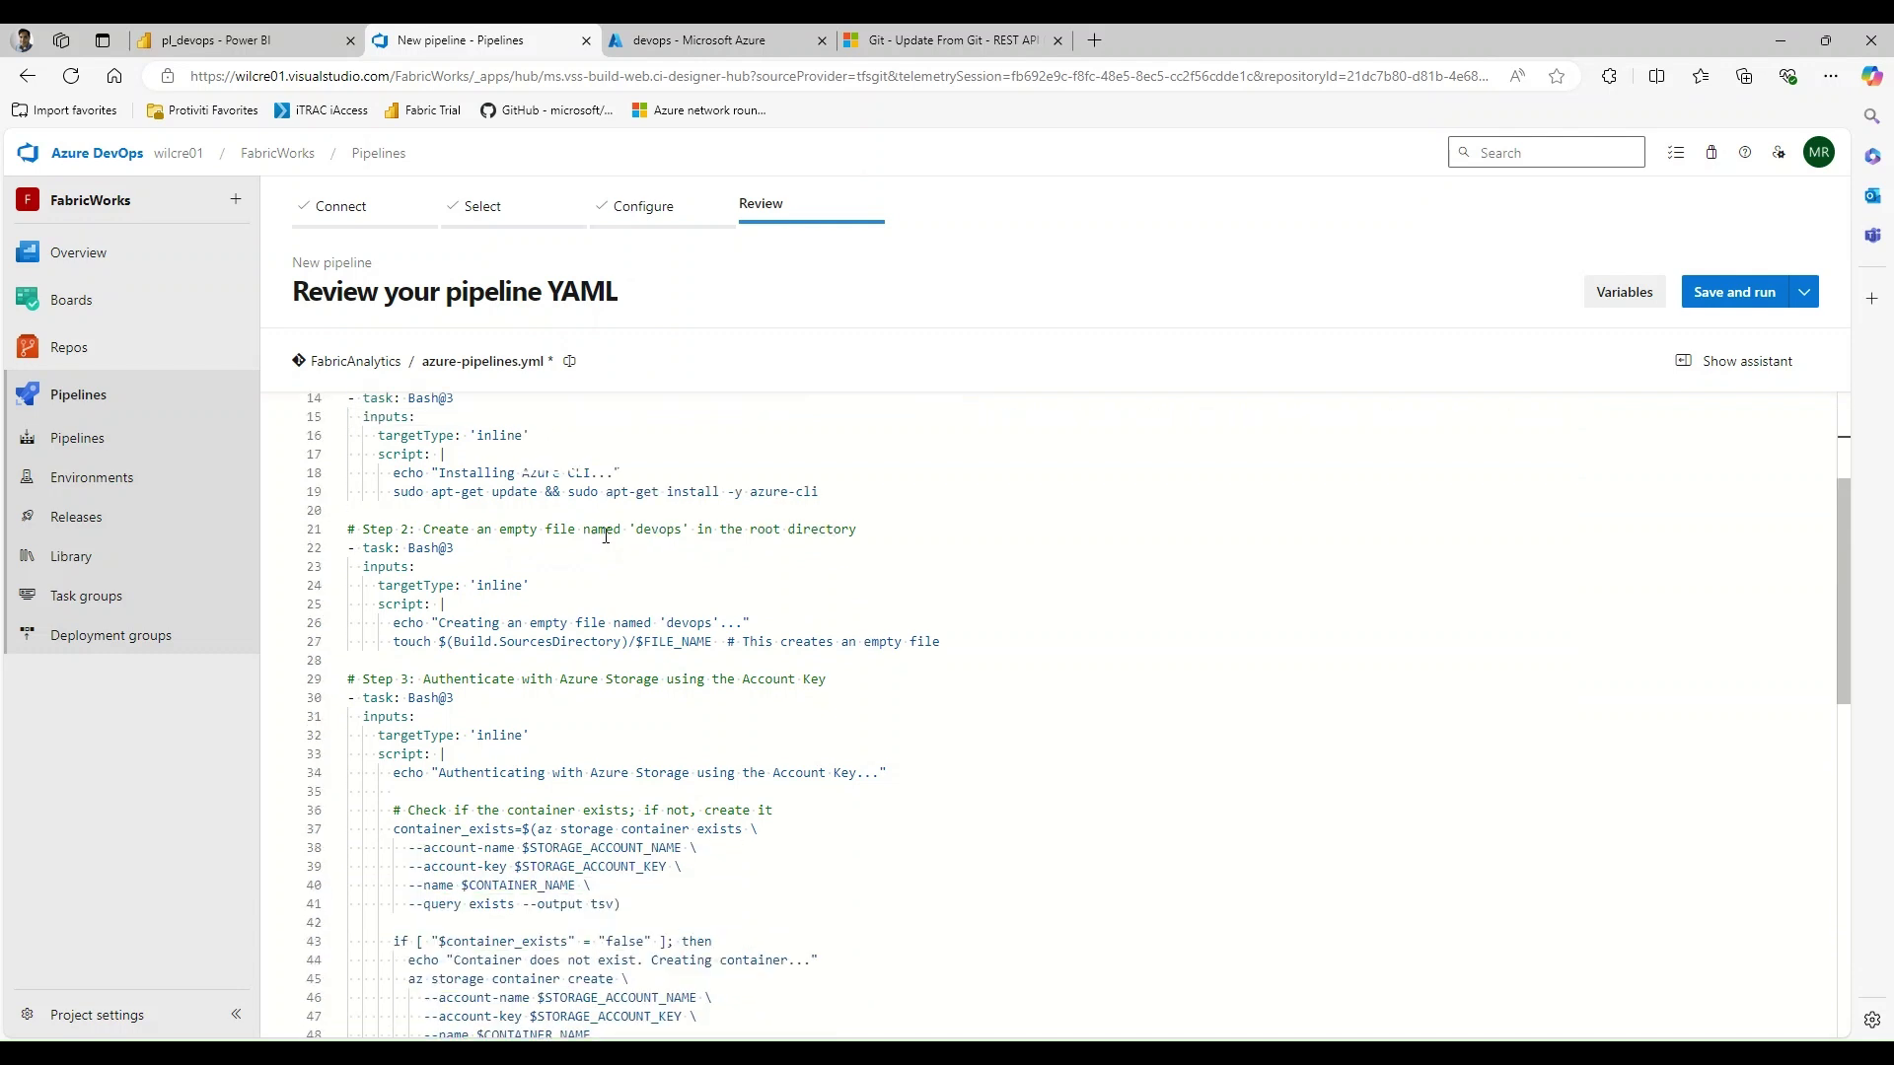
pyautogui.scroll(-1, 560, 597)
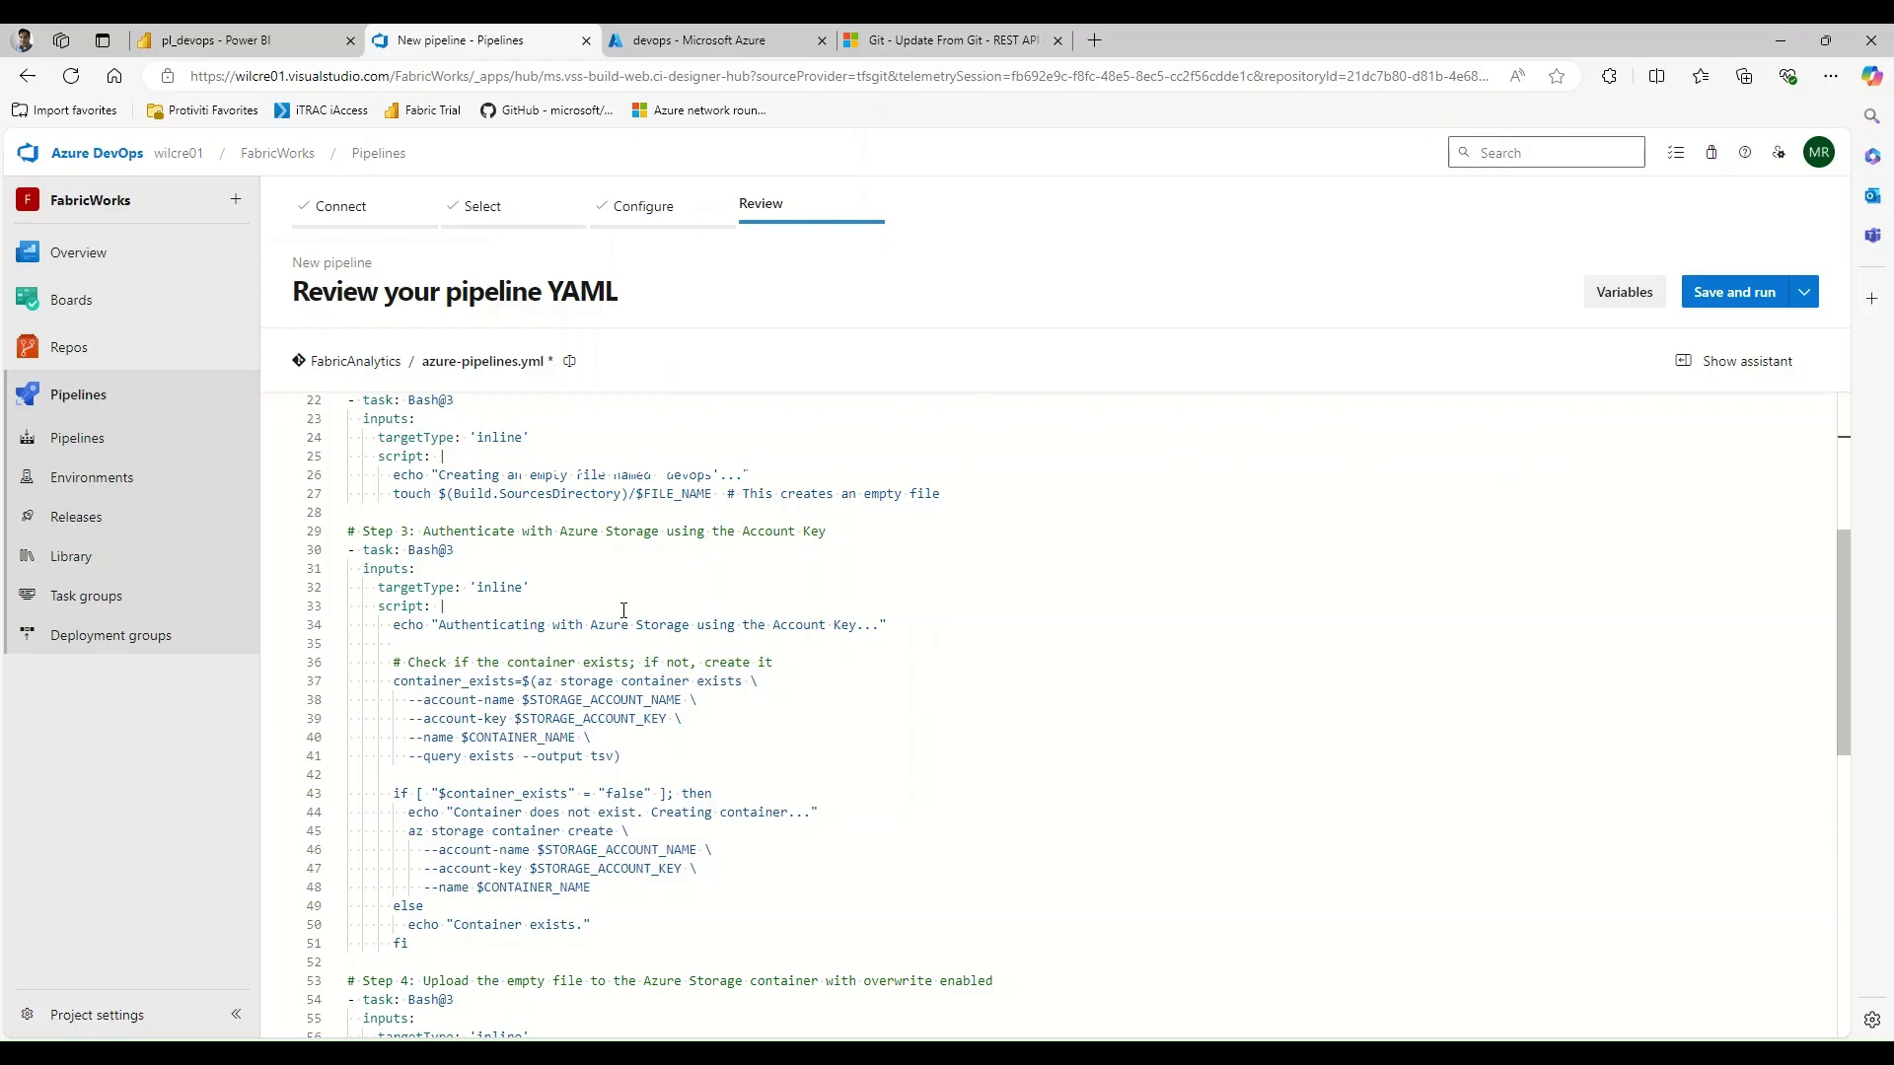
pyautogui.scroll(-2, 597, 533)
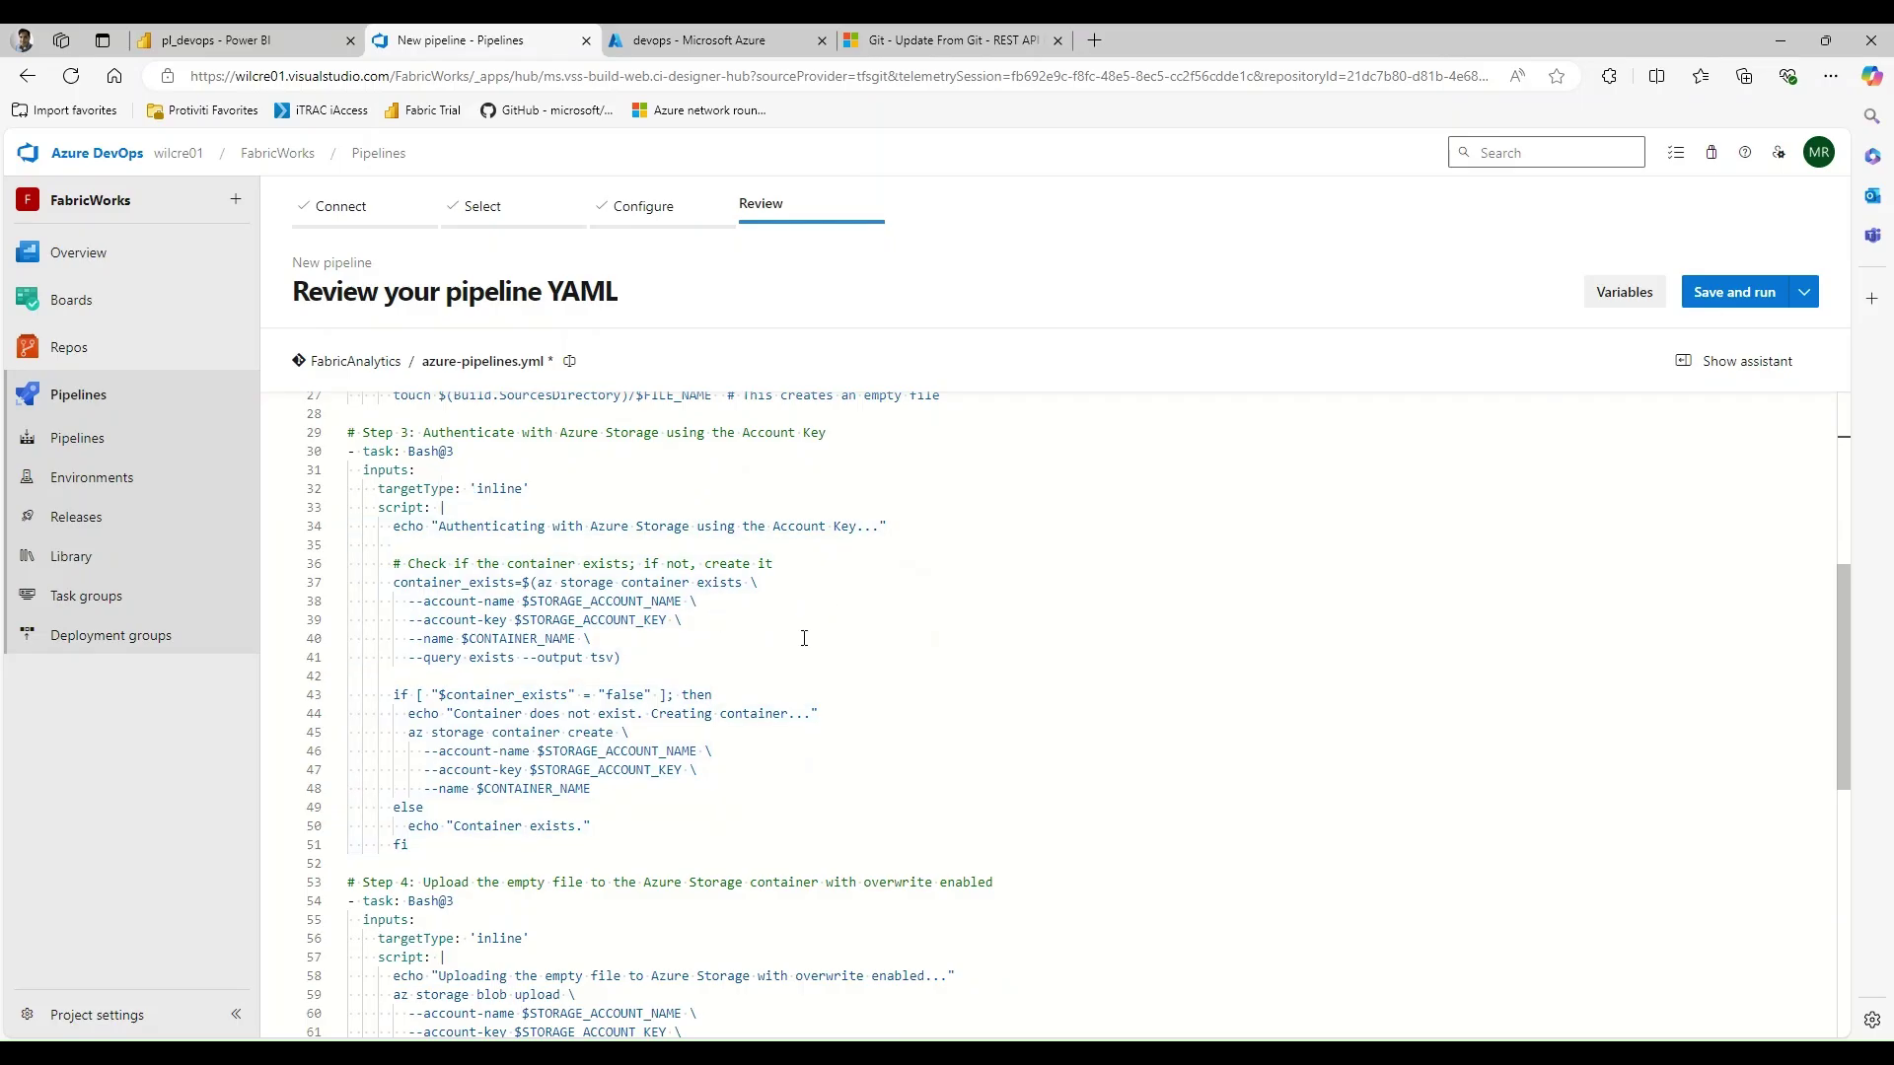
pyautogui.scroll(-3, 804, 638)
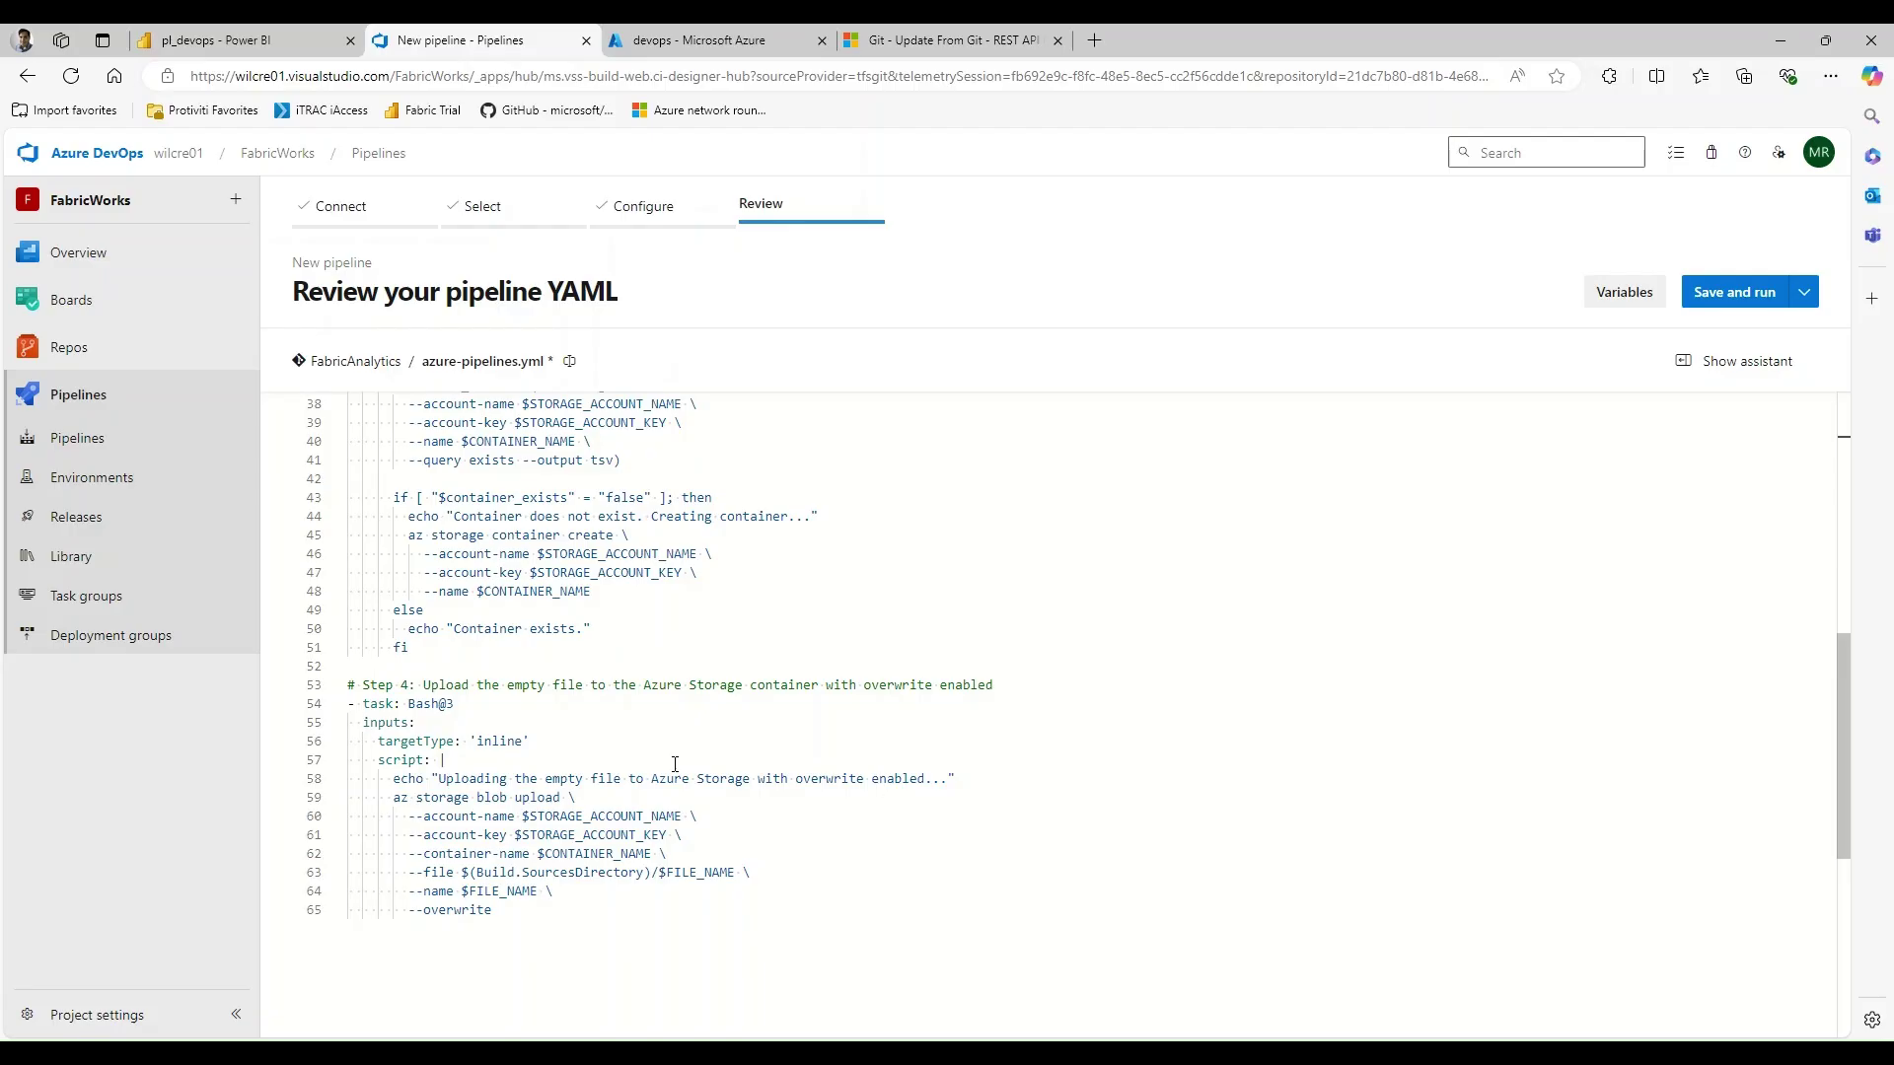
pyautogui.scroll(-1, 675, 764)
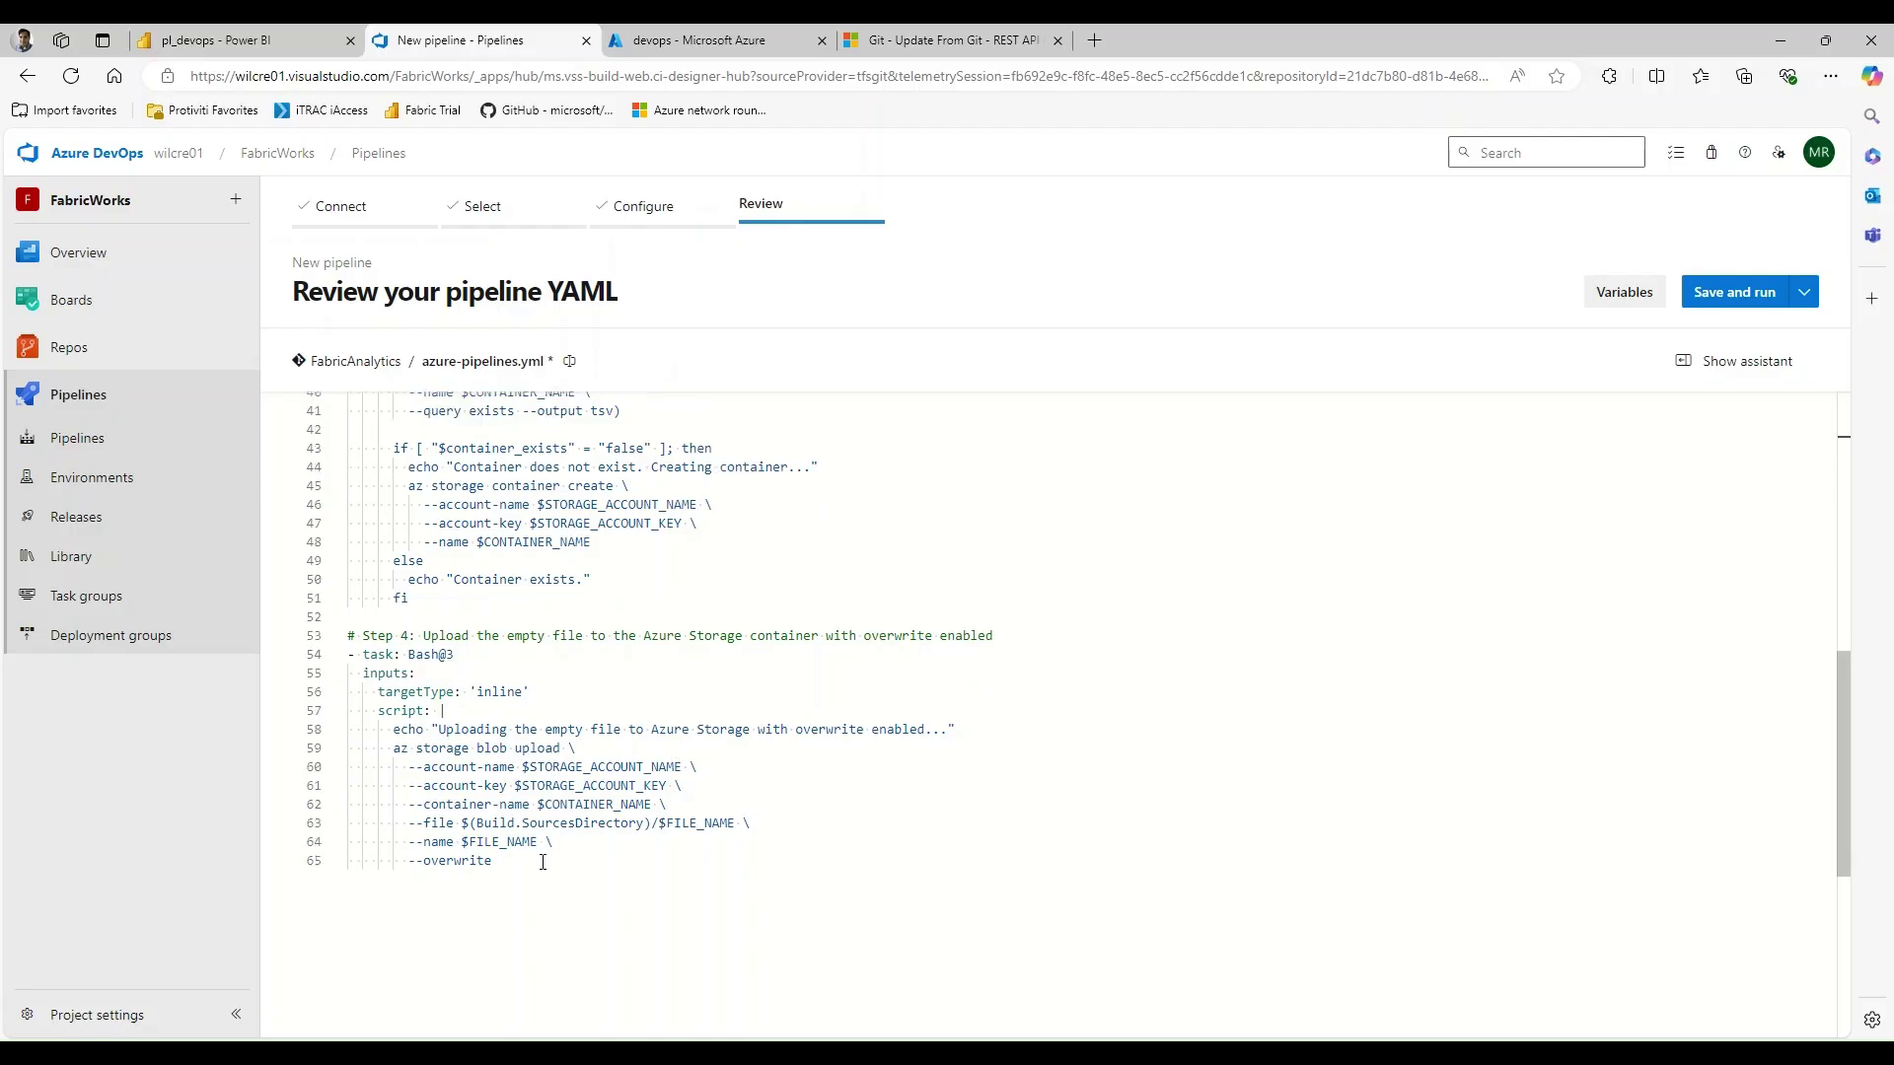
pyautogui.moveTo(543, 863); pyautogui.dragTo(386, 862)
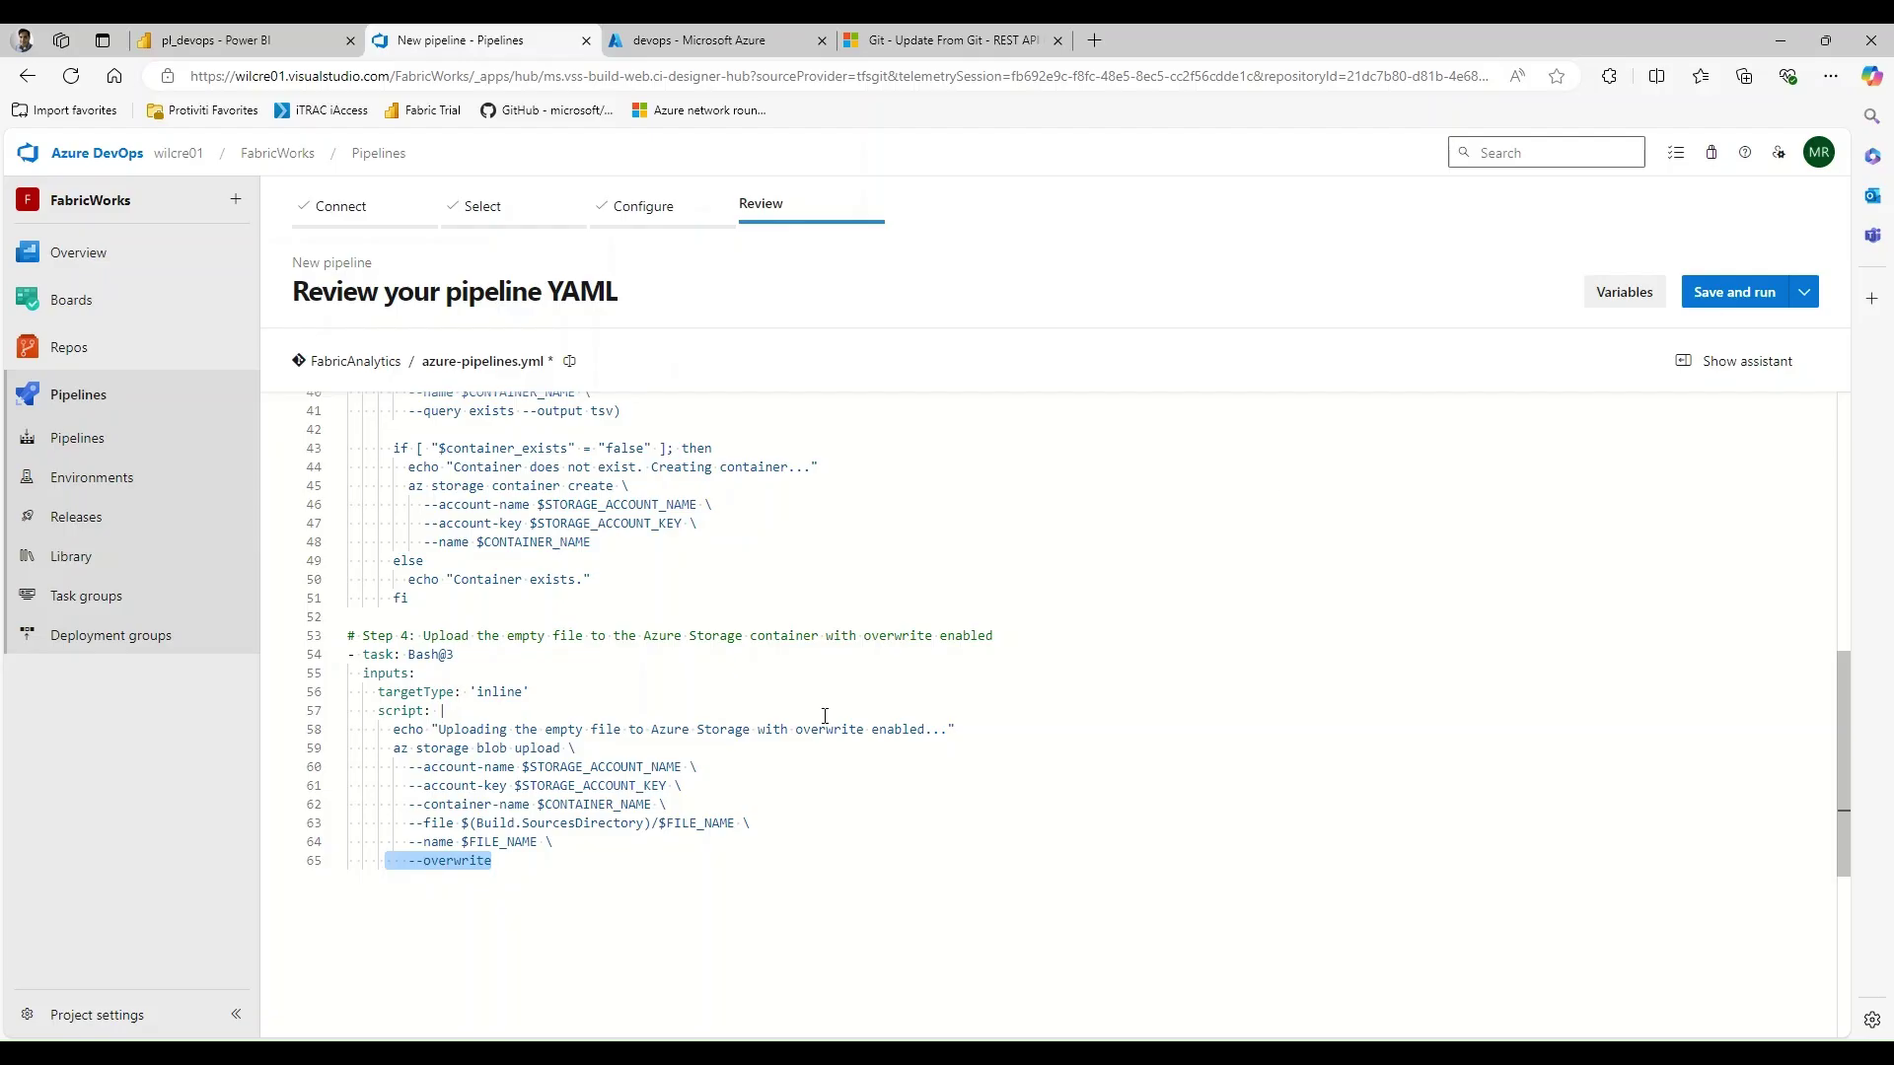
# - Save the pipeline YAML without running it, committing to a new branch
pyautogui.click(1805, 292)
pyautogui.click(1709, 340)
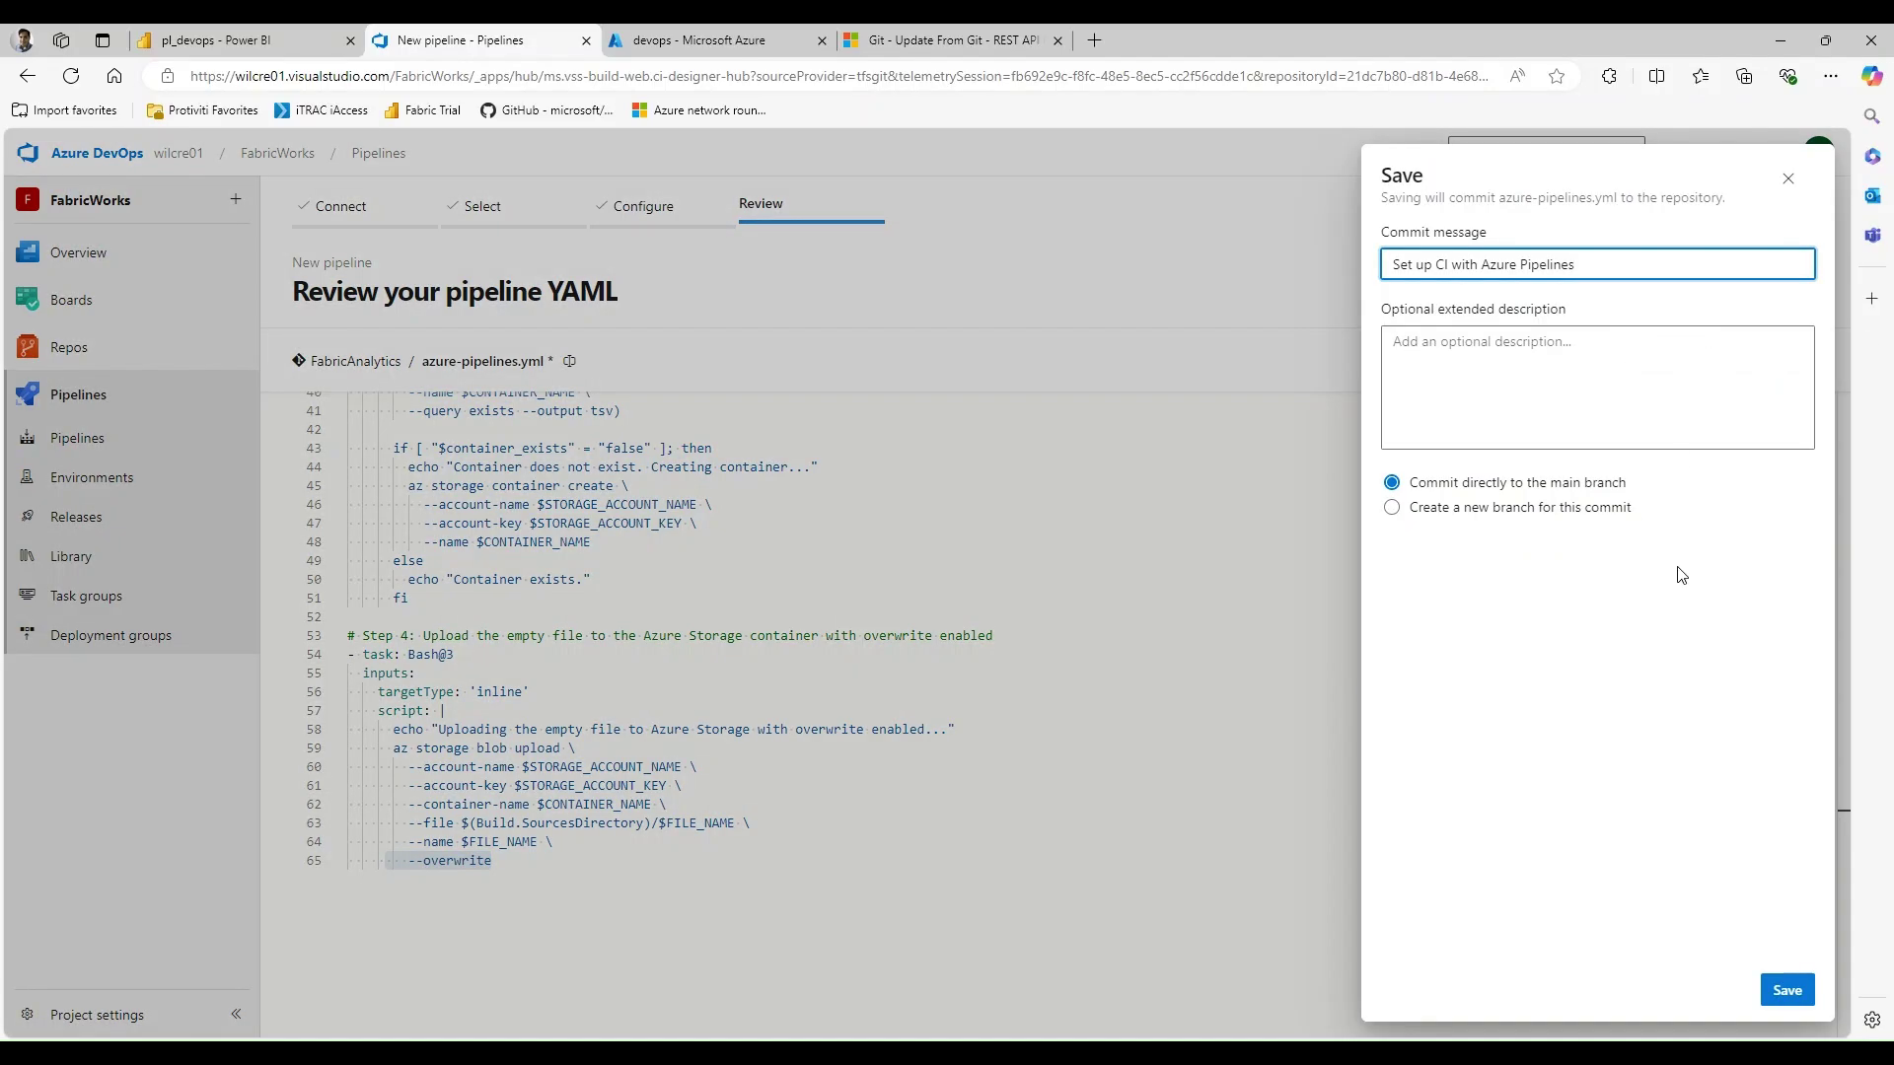
pyautogui.click(1446, 509)
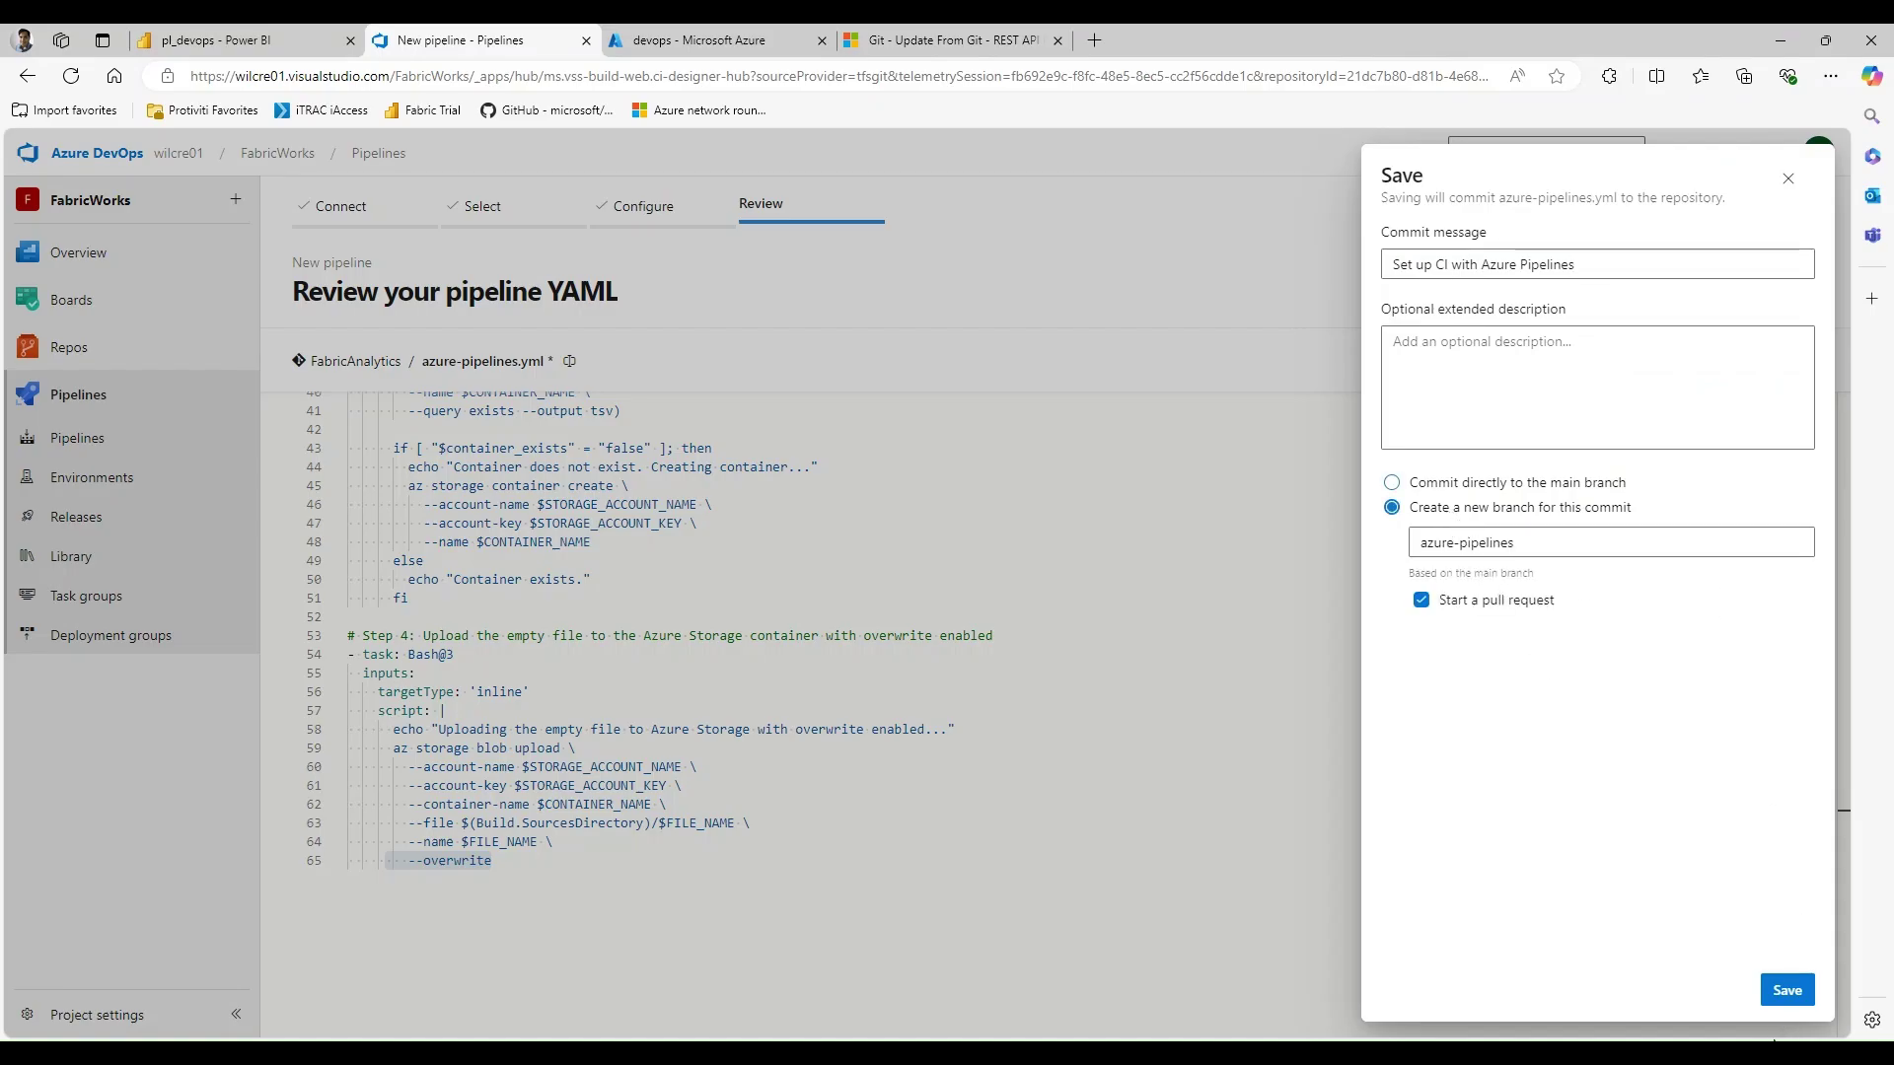
pyautogui.click(1784, 990)
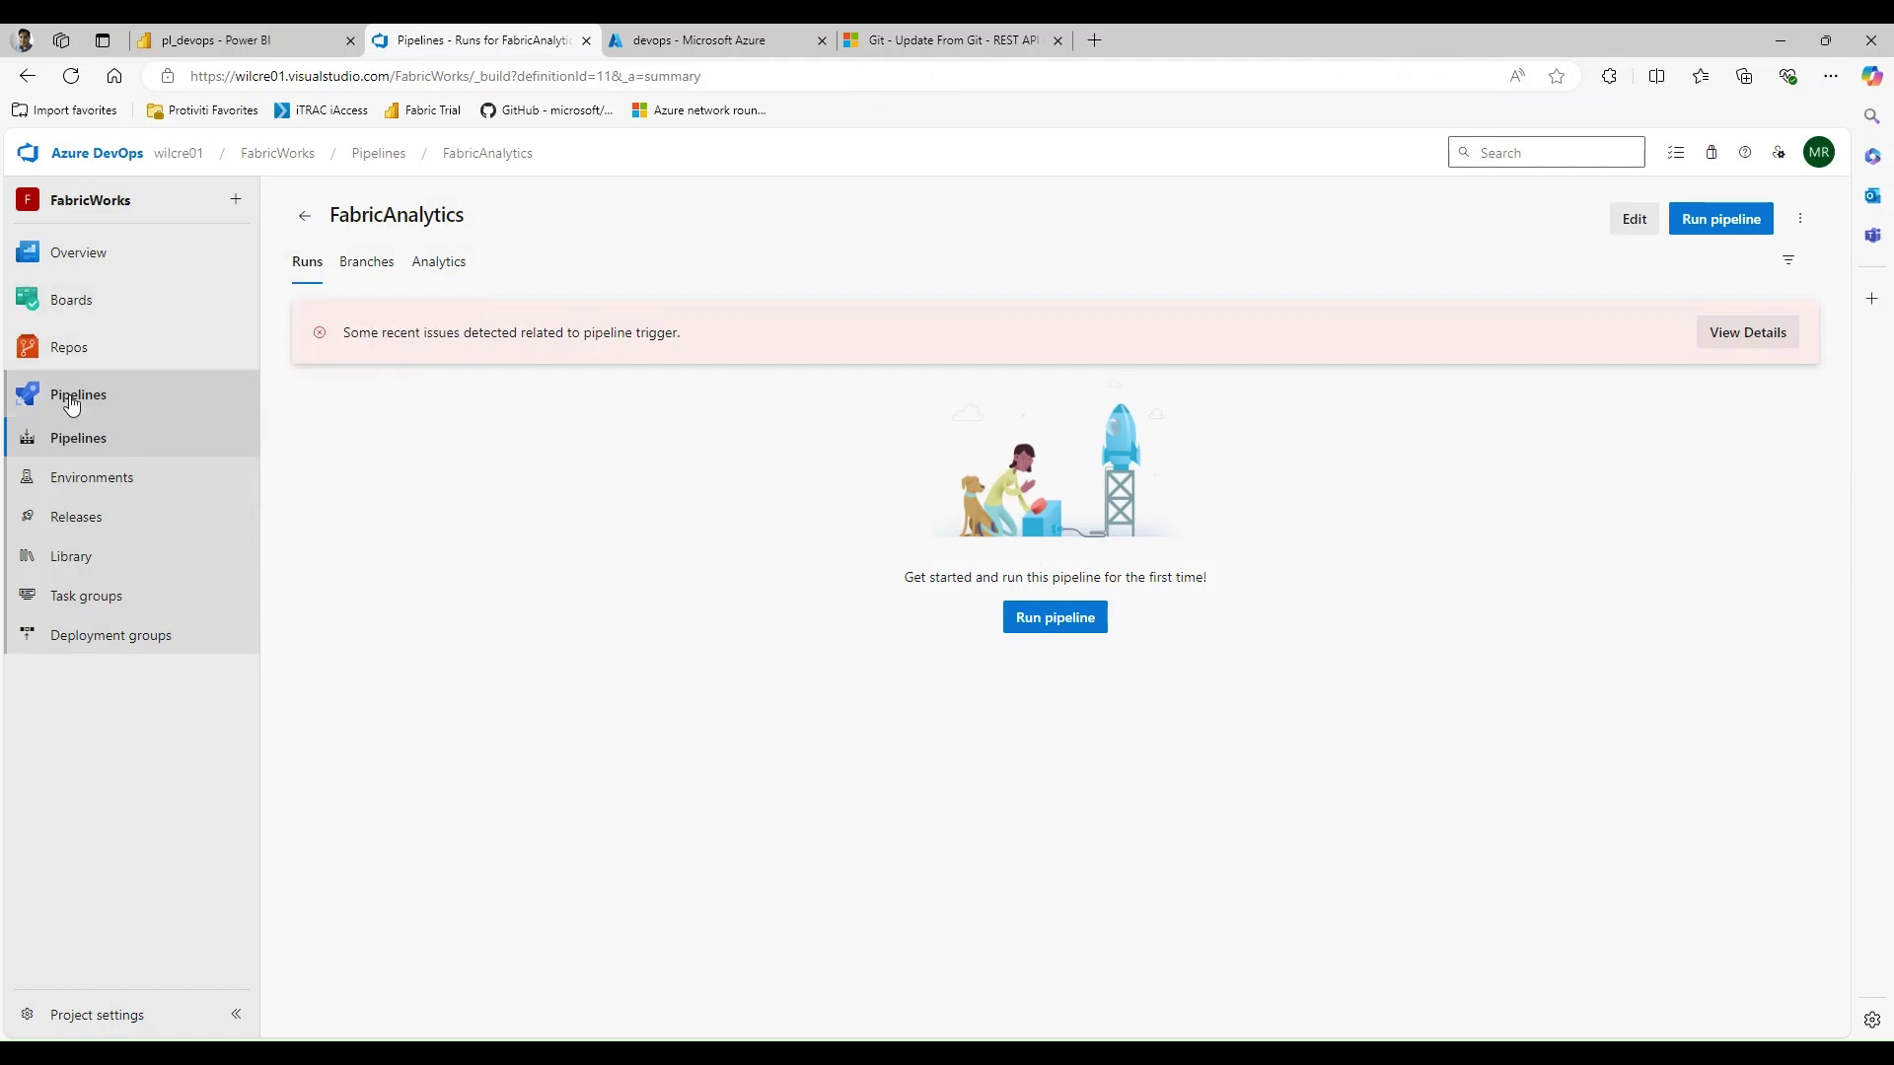
# - Approve and merge the 'Set up CI with Azure Pipelines' pull request into main
pyautogui.click(71, 405)
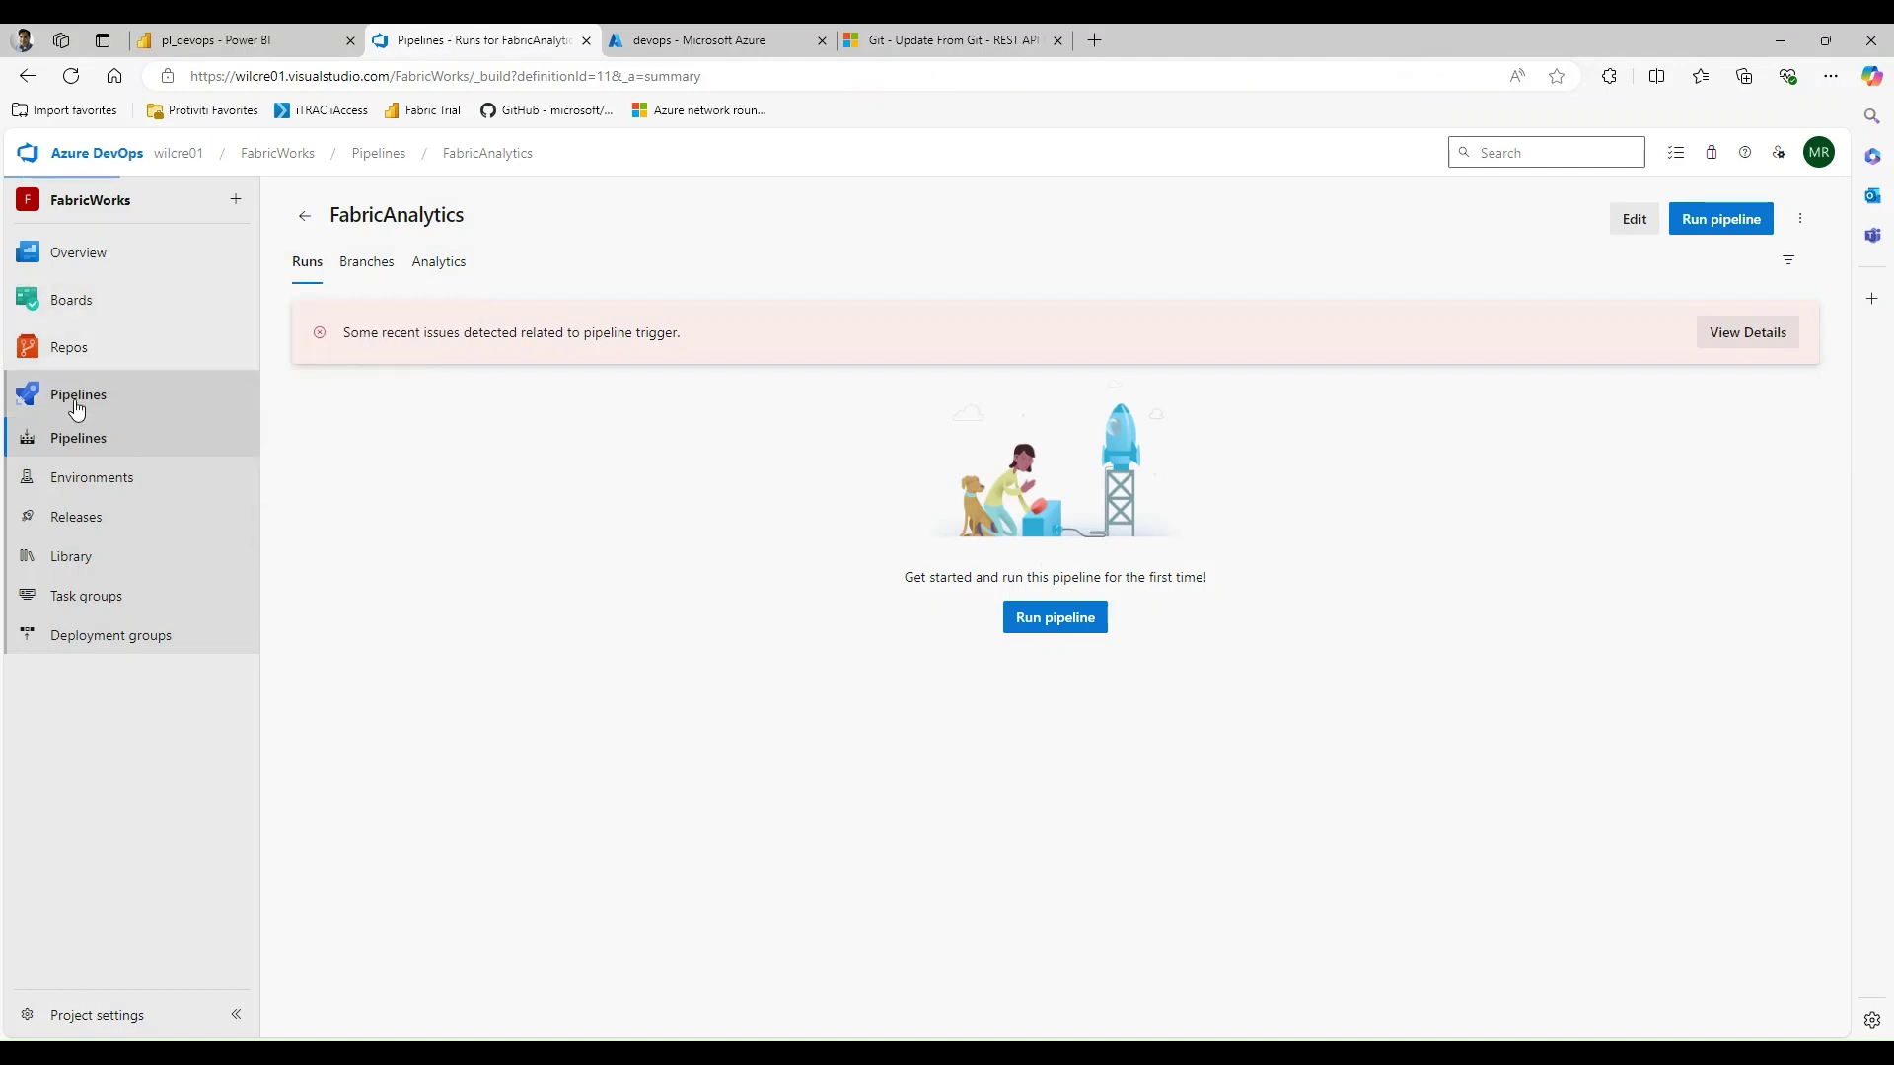
pyautogui.click(82, 350)
pyautogui.click(89, 588)
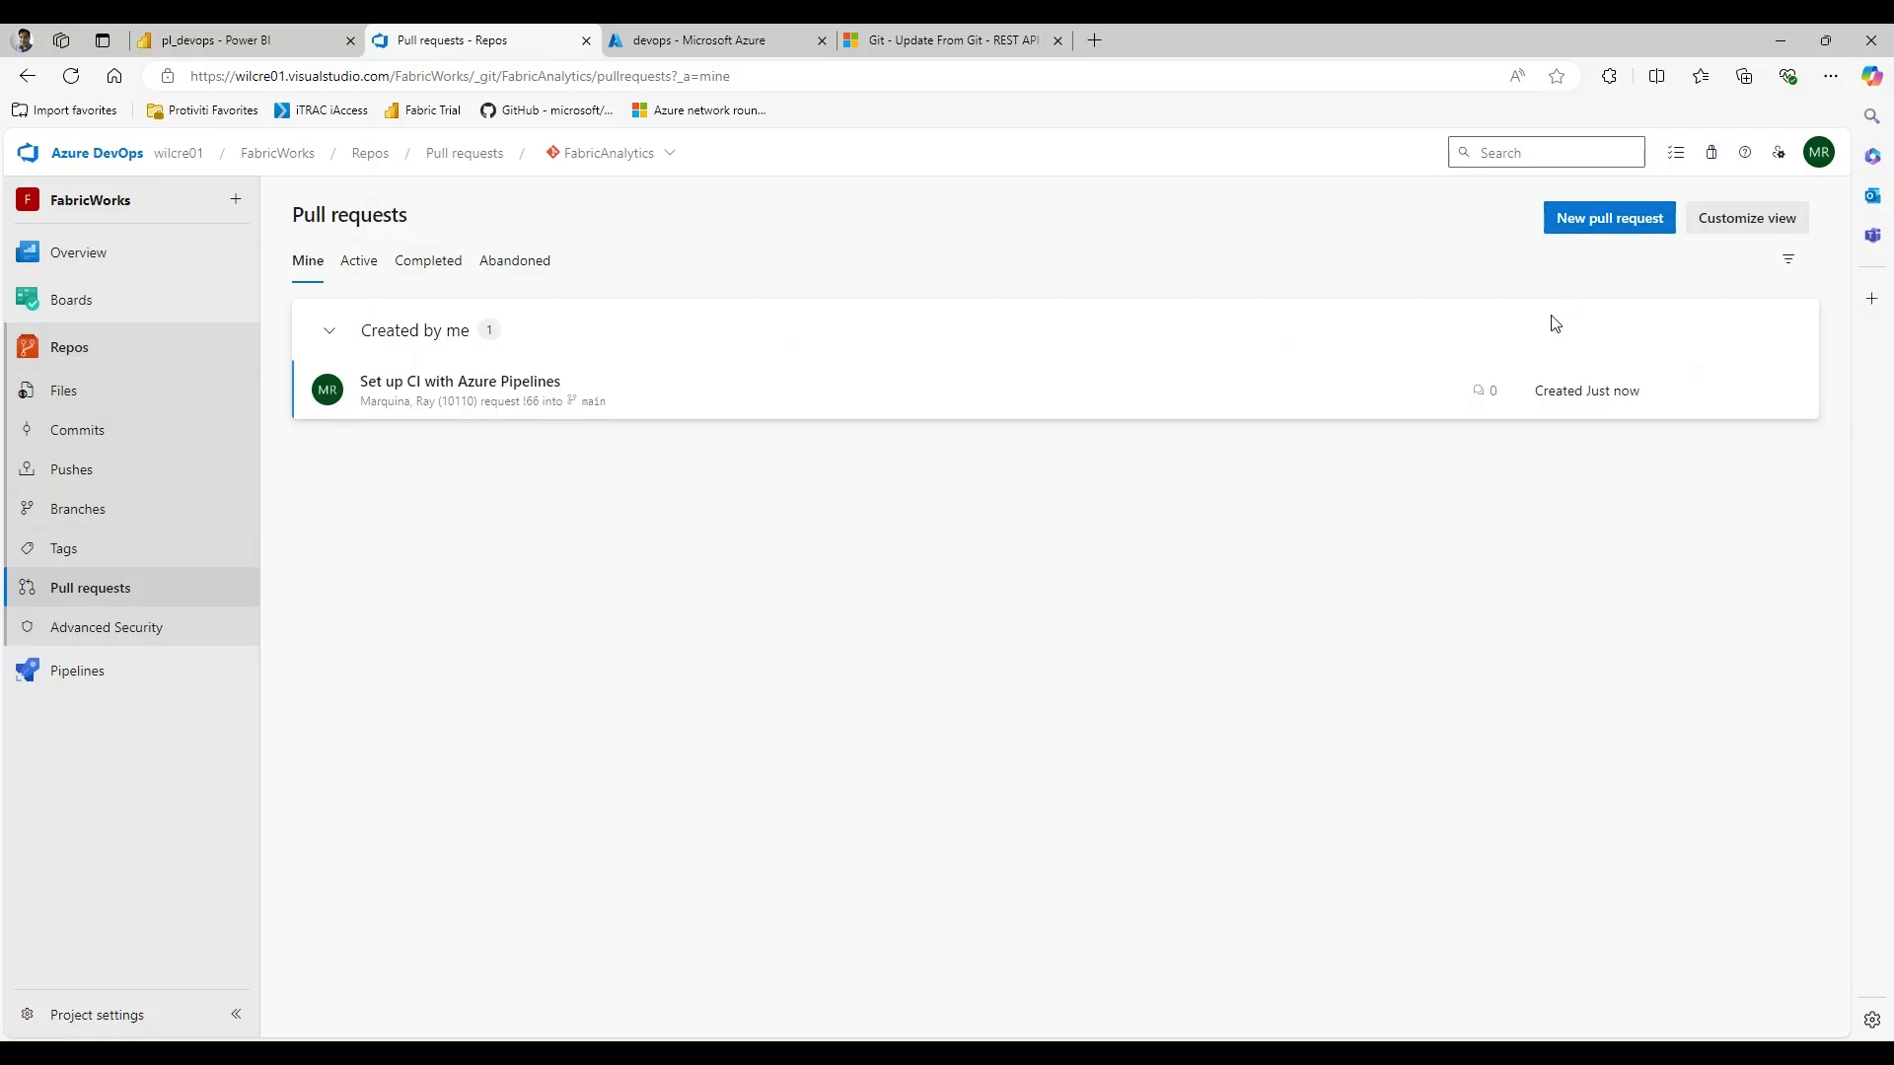
pyautogui.click(757, 392)
pyautogui.click(1490, 213)
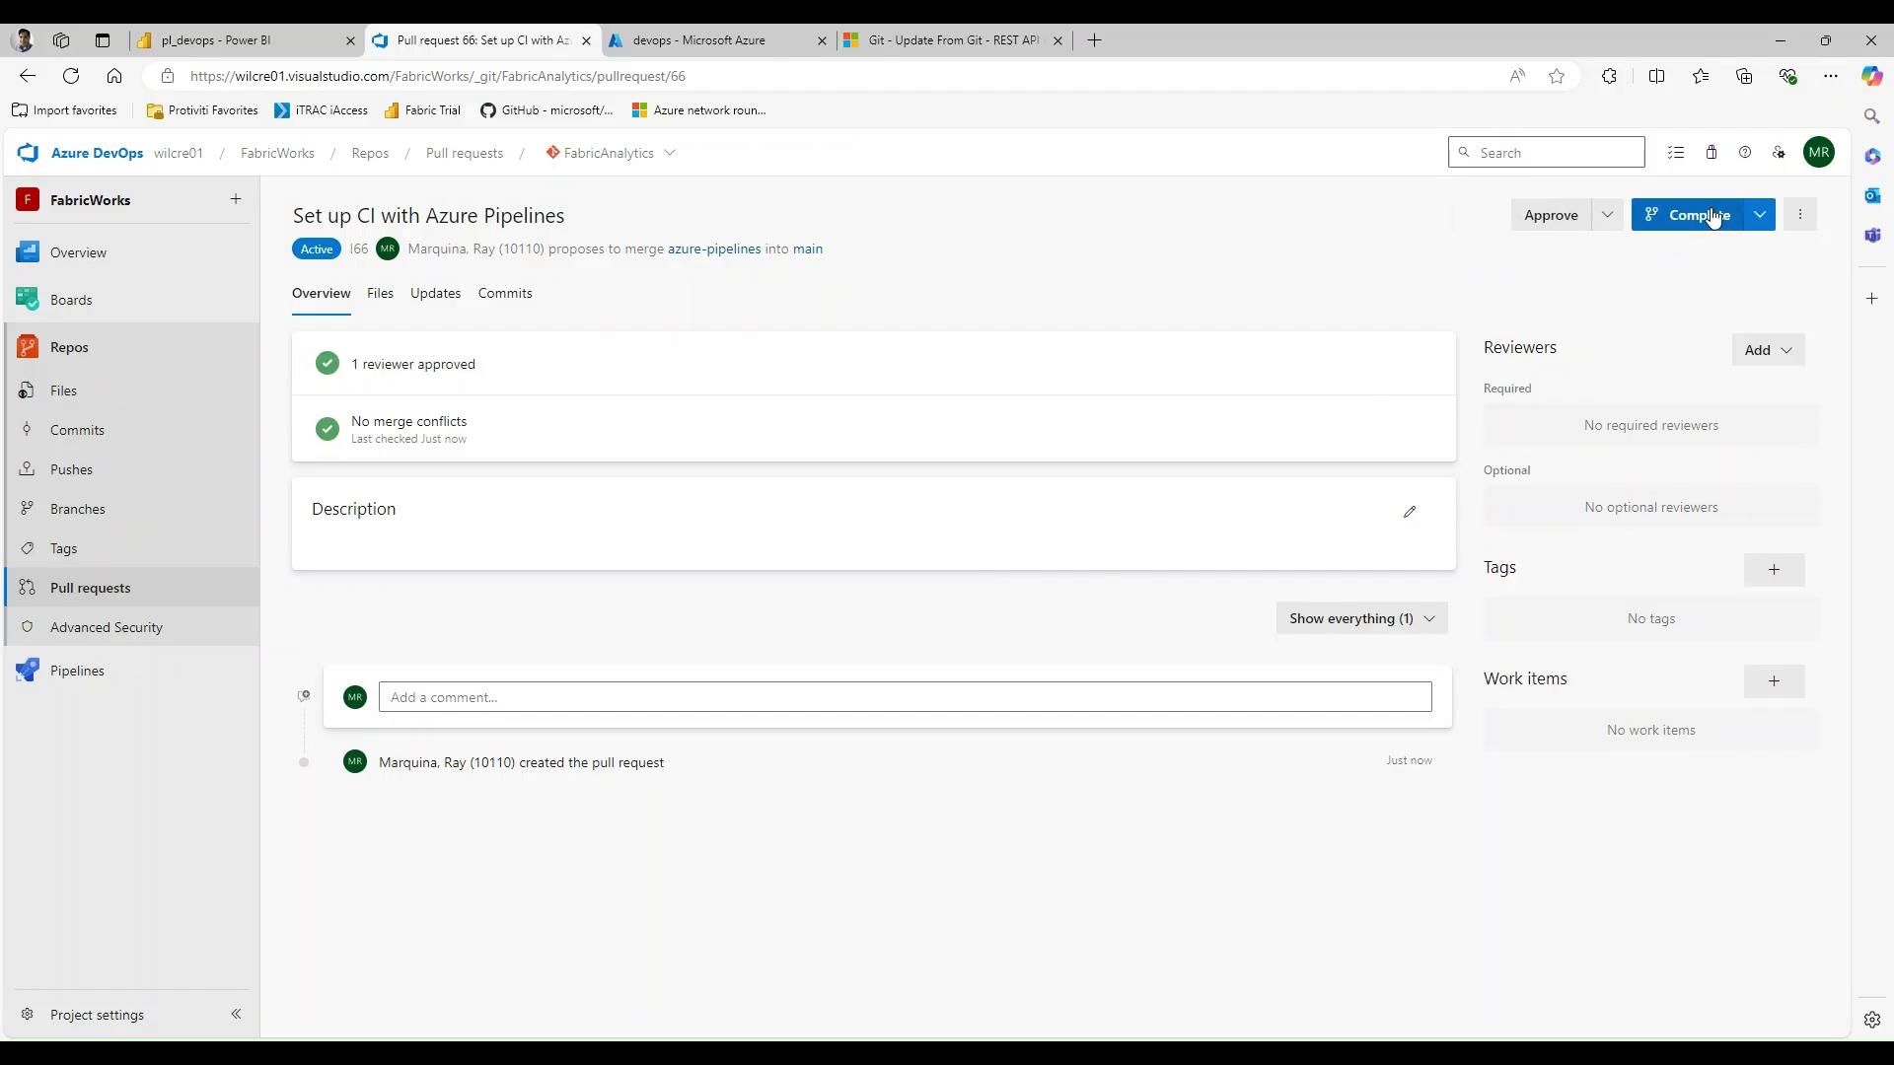
pyautogui.click(1698, 213)
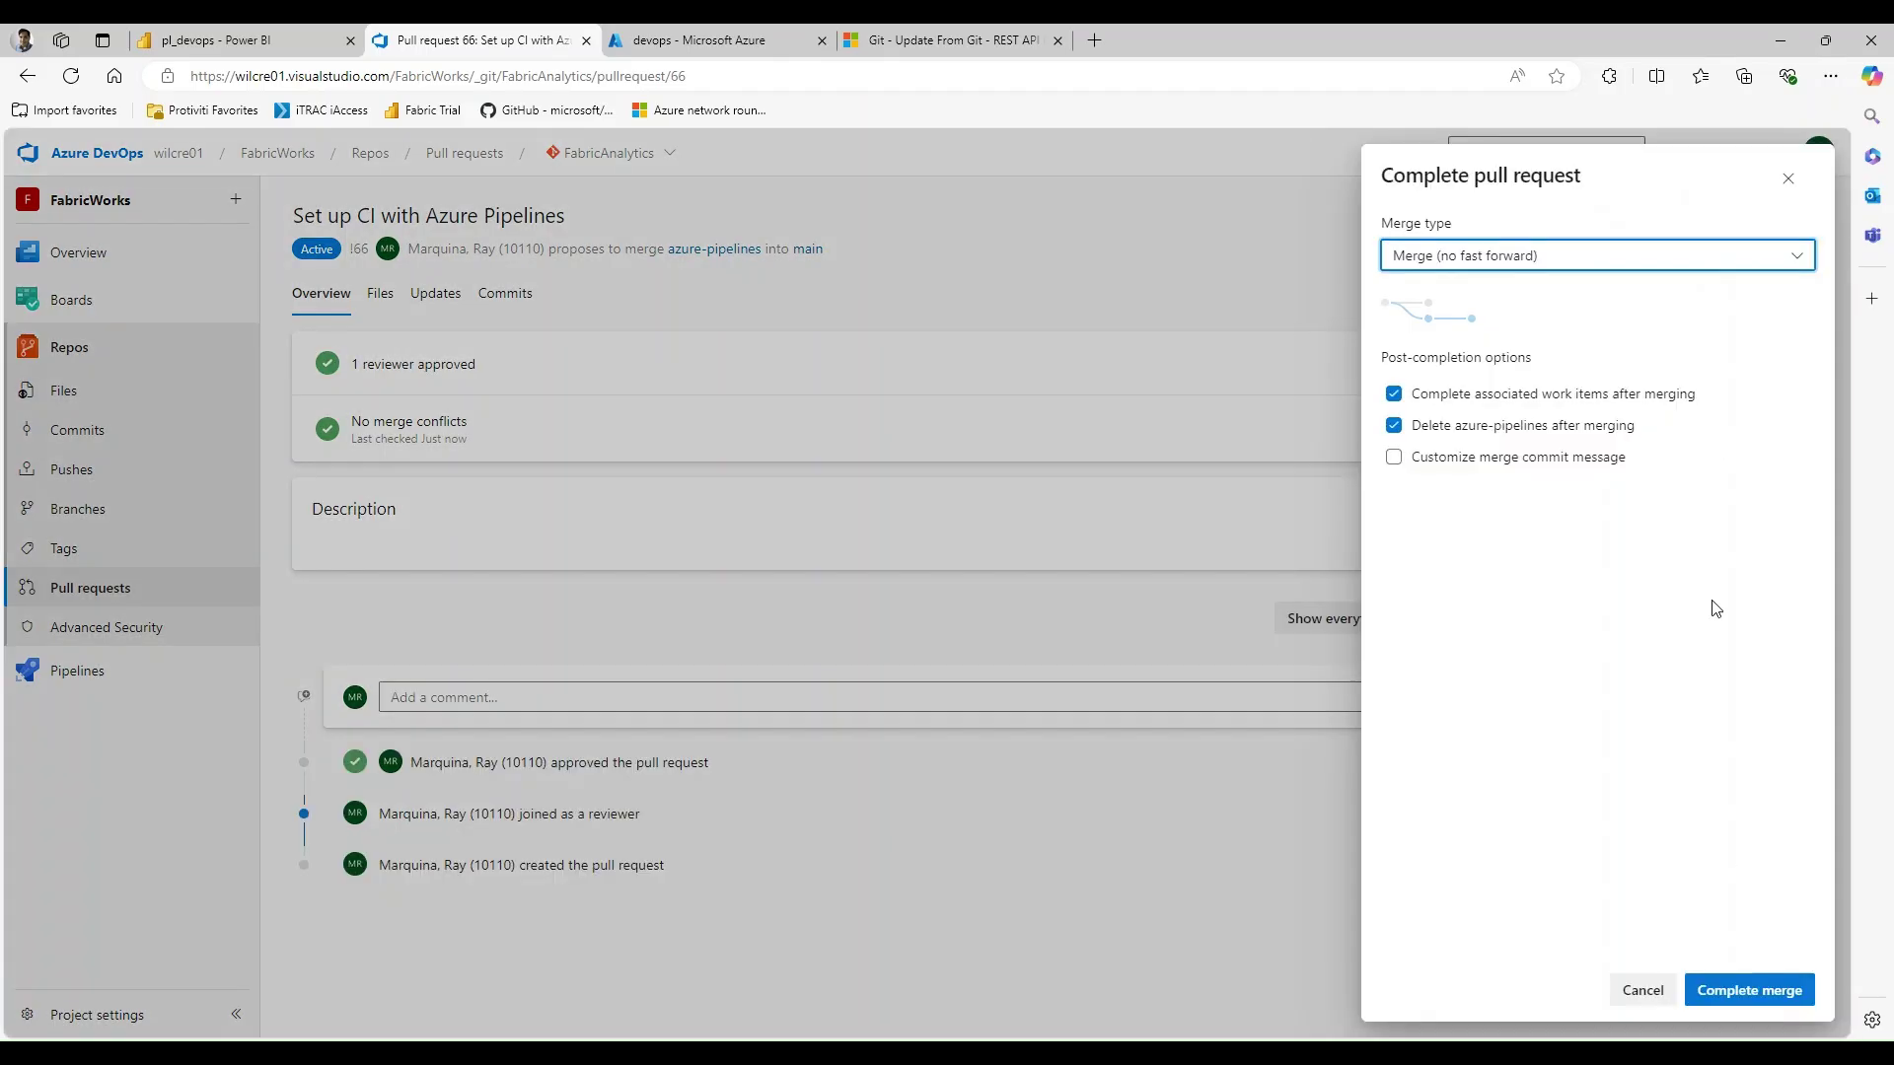
pyautogui.click(1751, 1001)
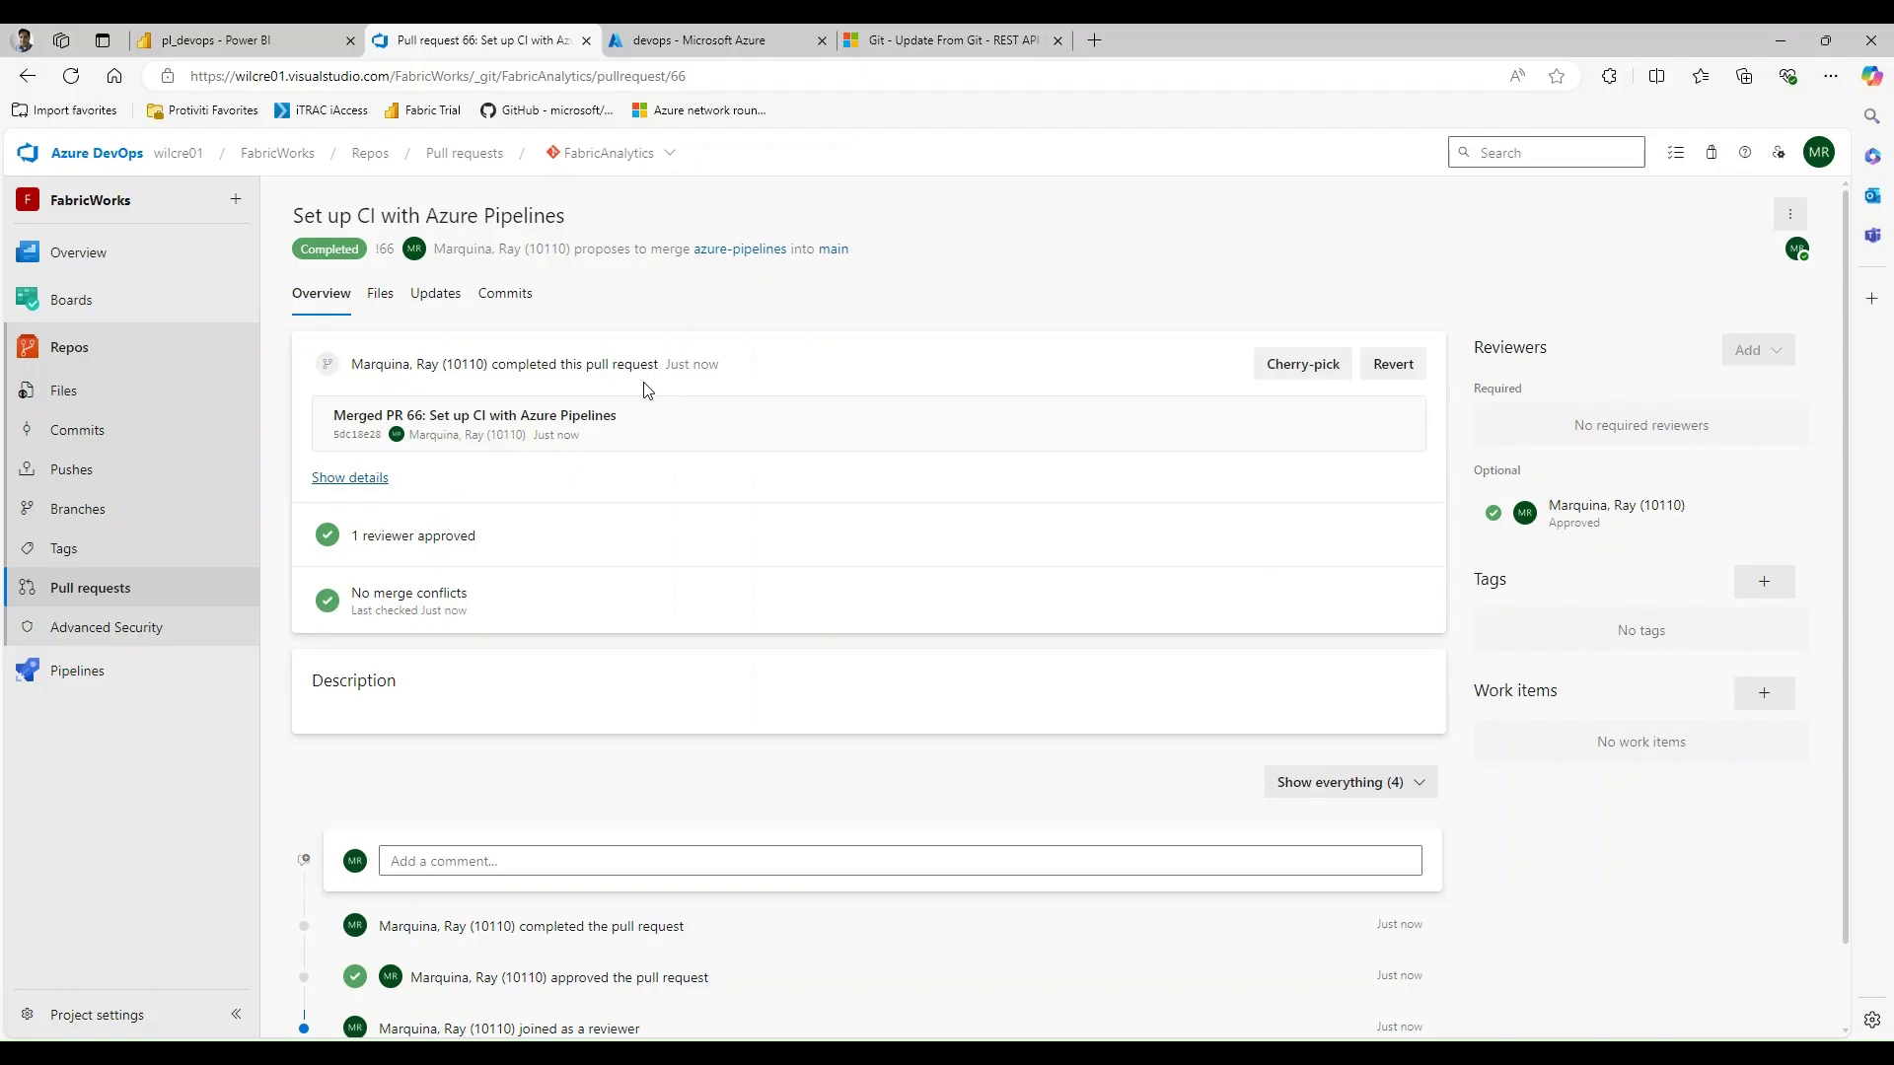
pyautogui.click(60, 675)
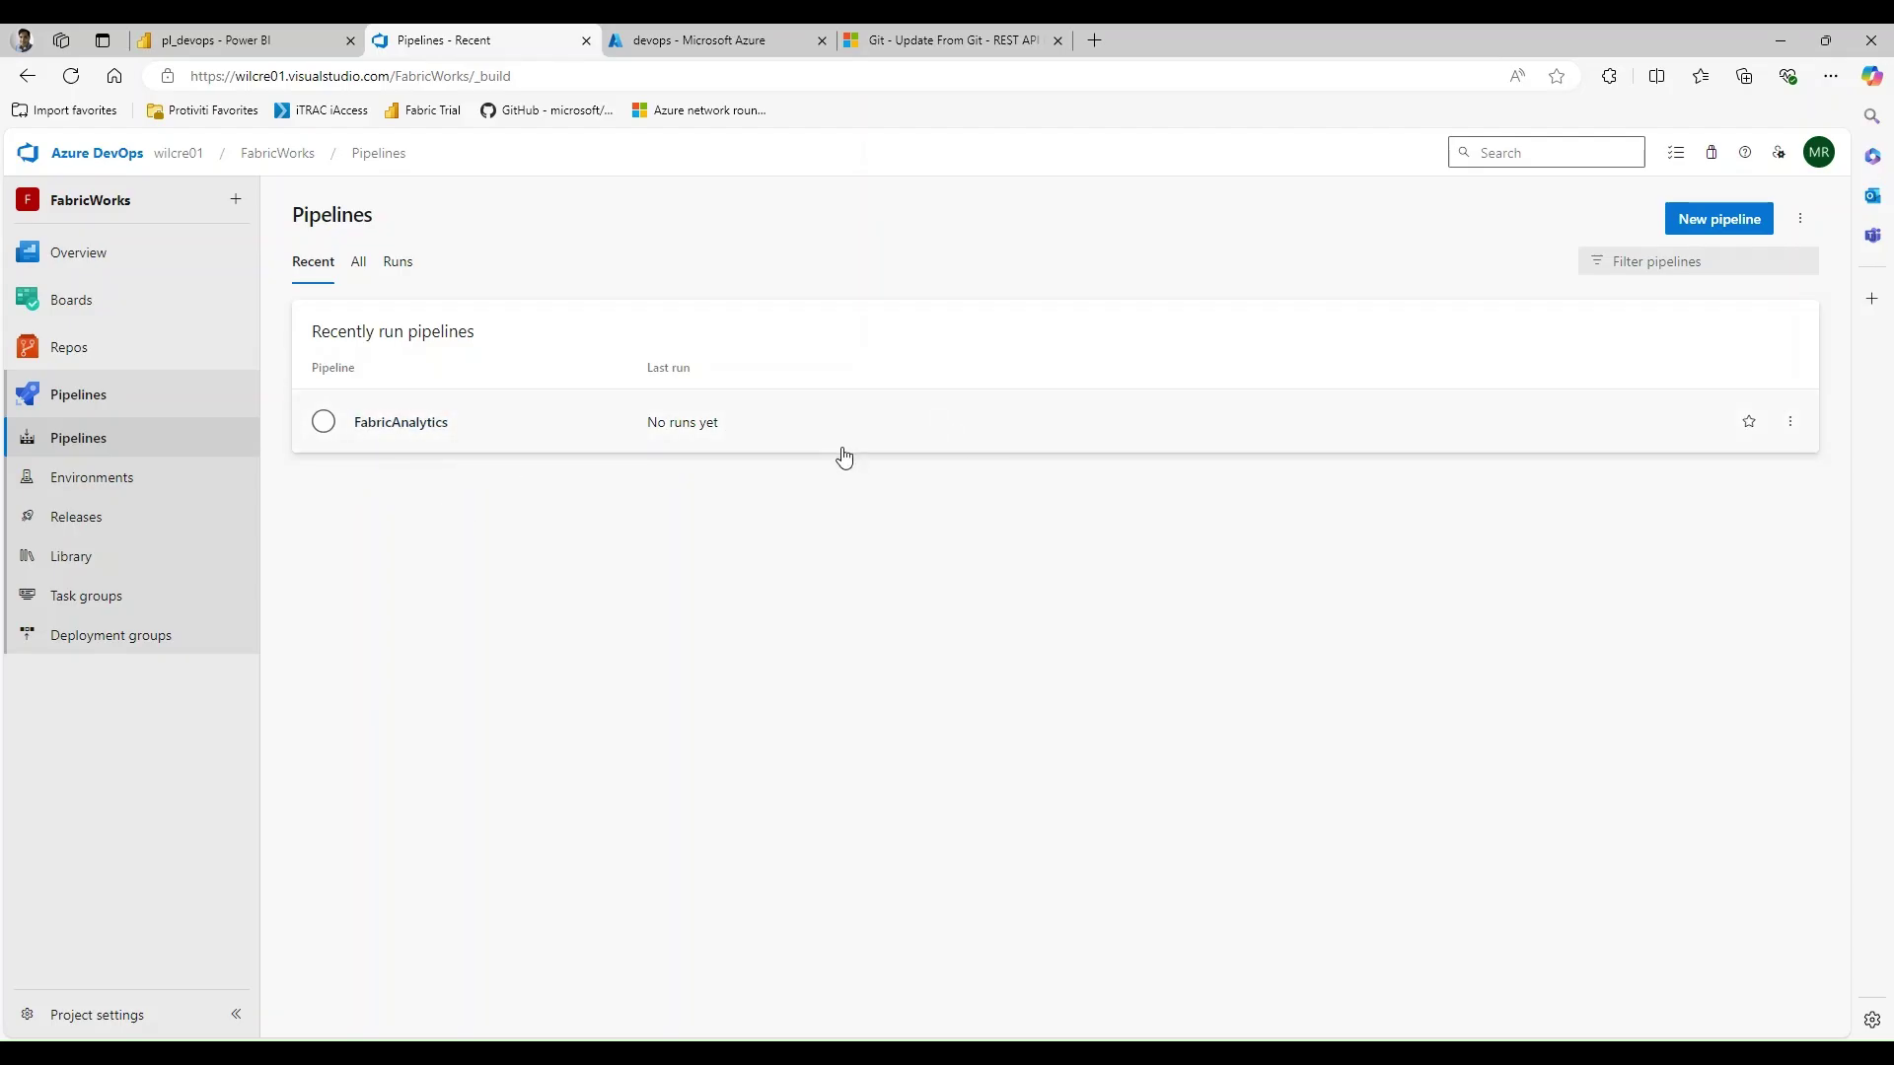
pyautogui.click(250, 38)
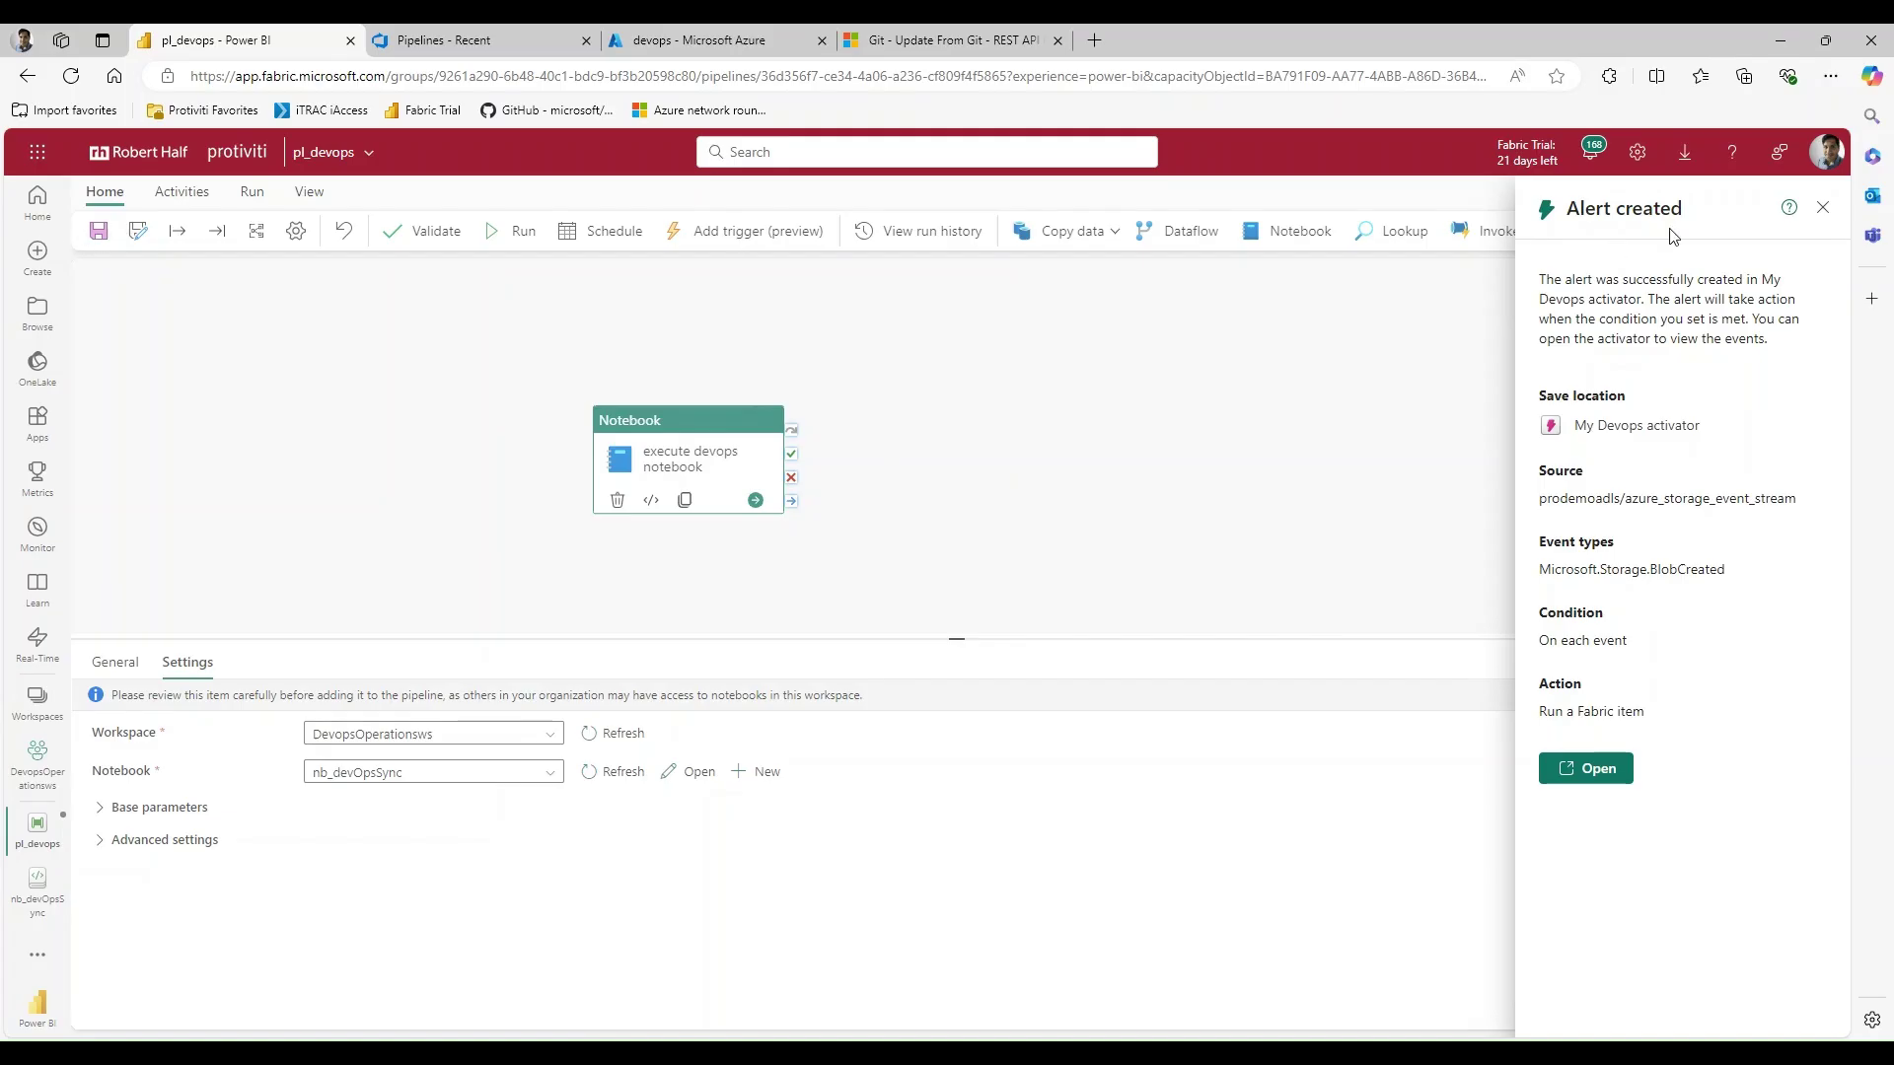
# - Dismiss the alert summary, save the pl_devops pipeline, and show the workspaces list
pyautogui.click(1824, 213)
pyautogui.click(975, 463)
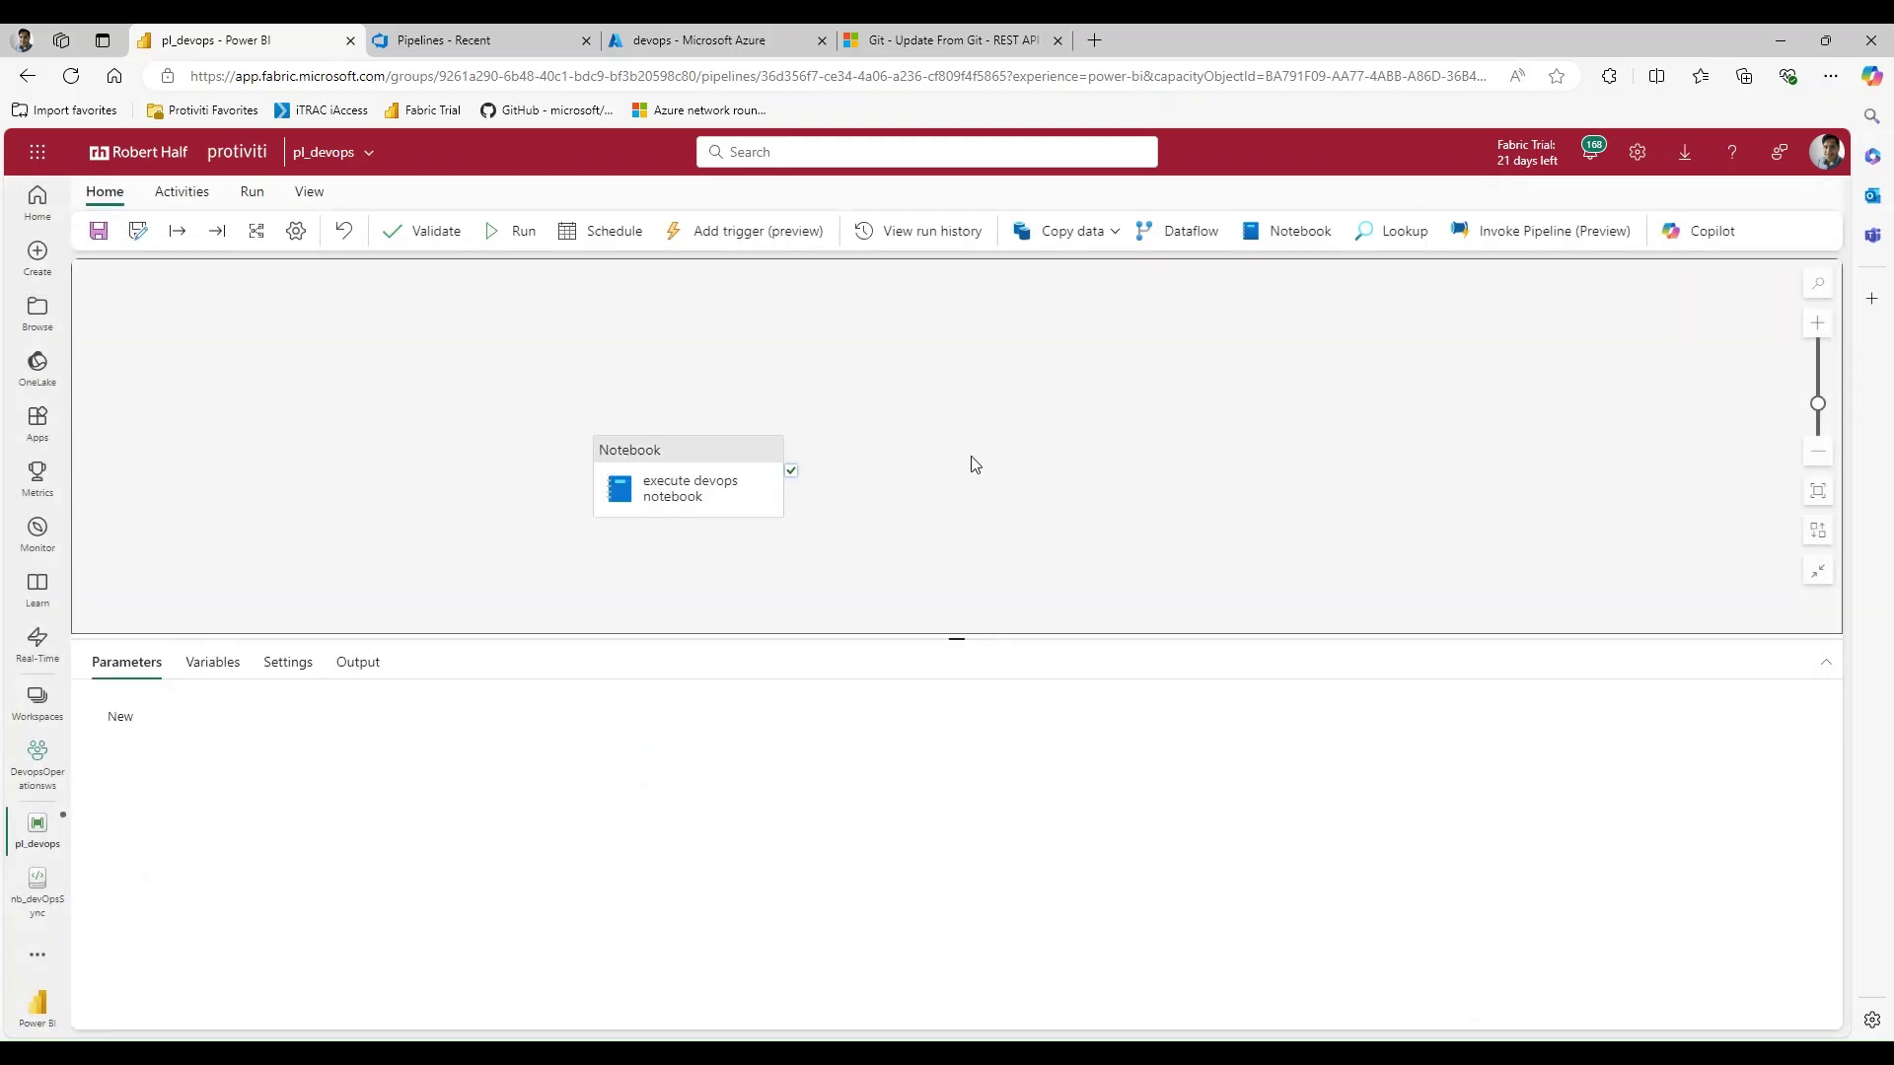
pyautogui.click(109, 234)
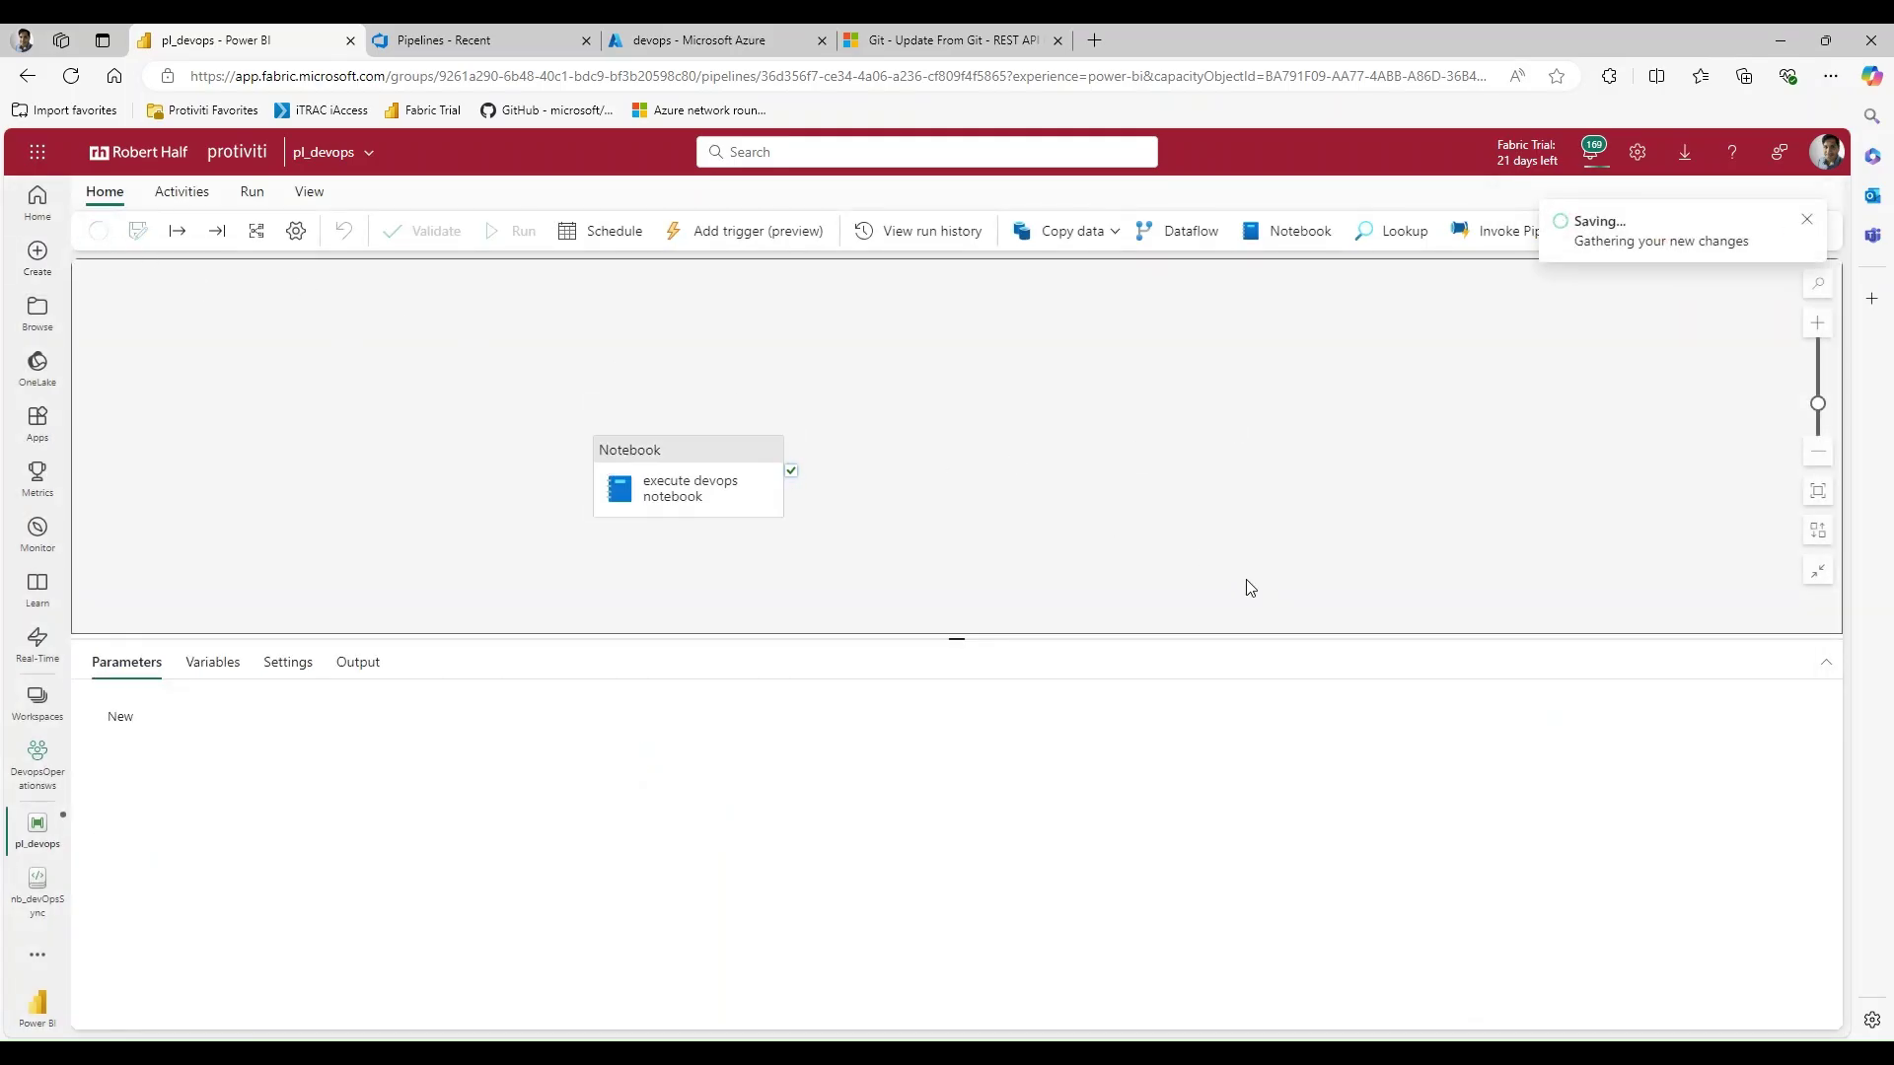
pyautogui.click(1809, 219)
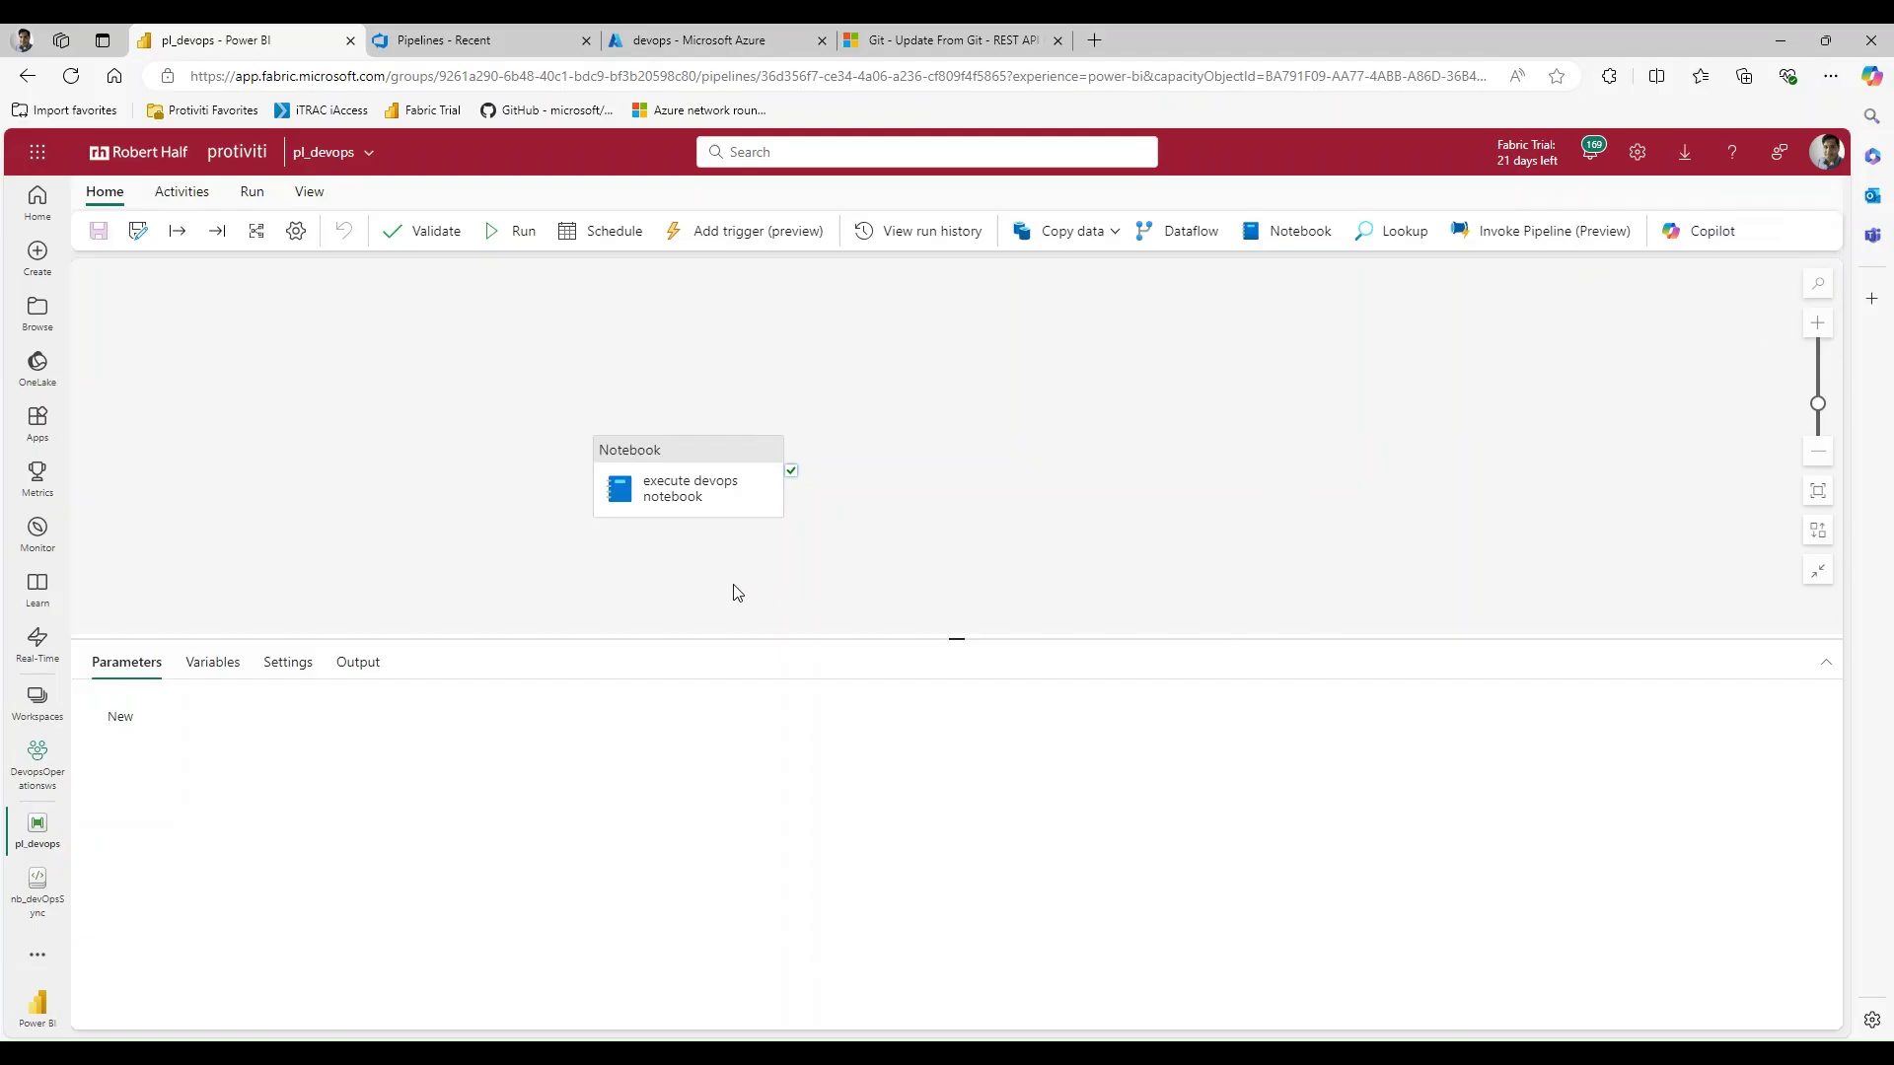
pyautogui.click(34, 704)
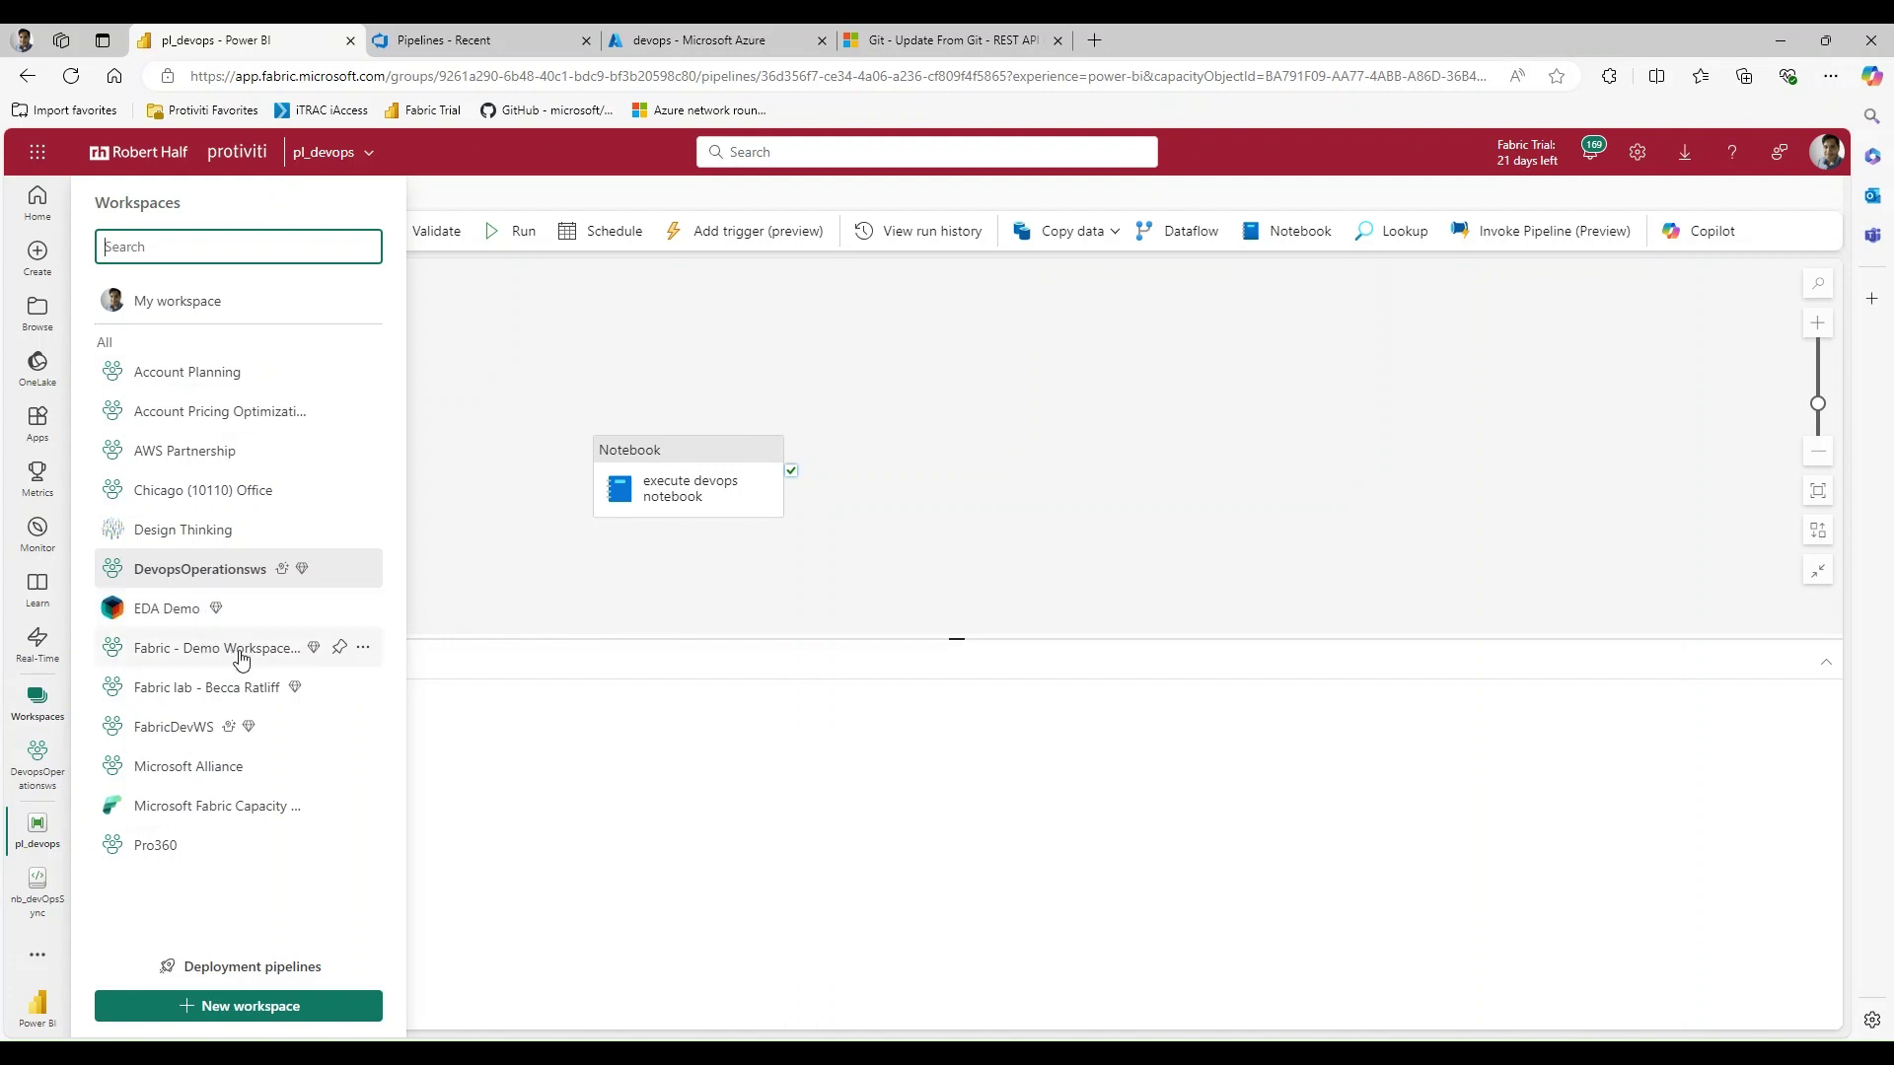
# - In FabricDevWS source control branches, choose Branch out to new workspace from main
pyautogui.click(193, 734)
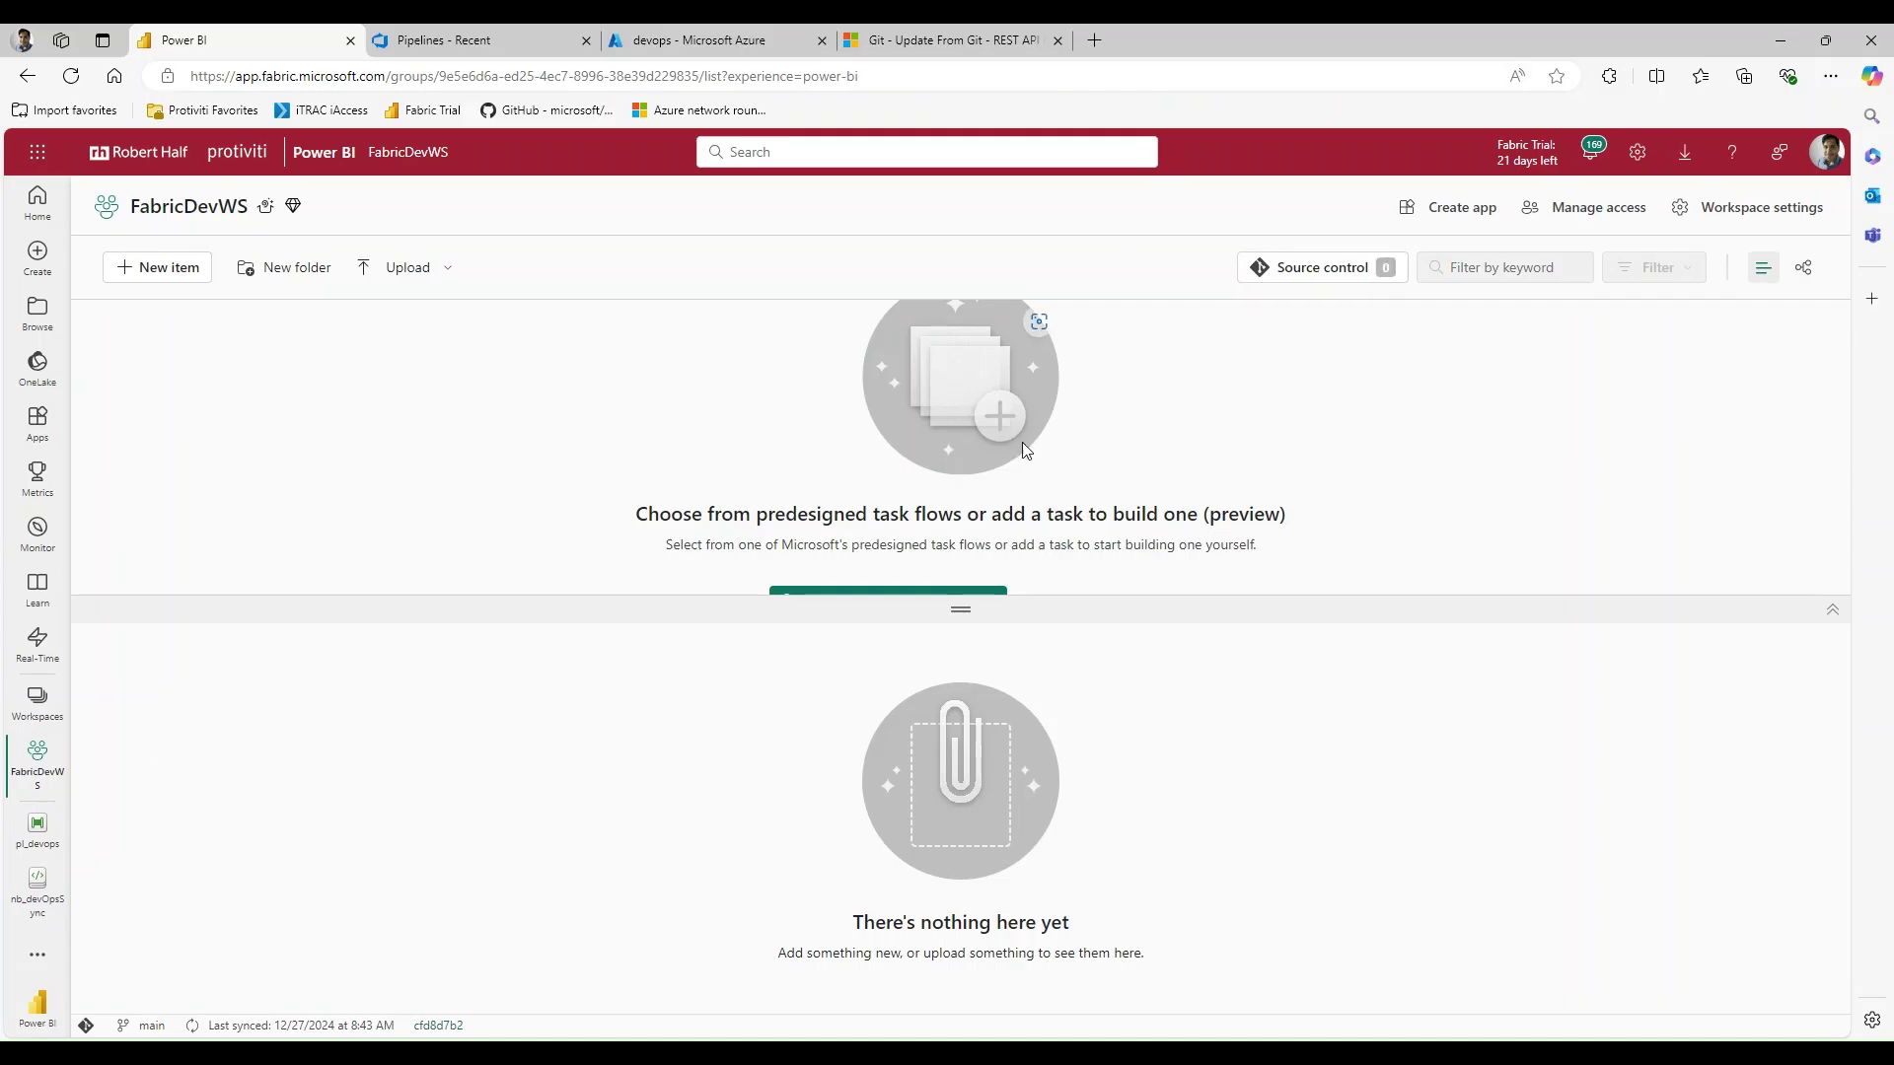
pyautogui.click(1279, 282)
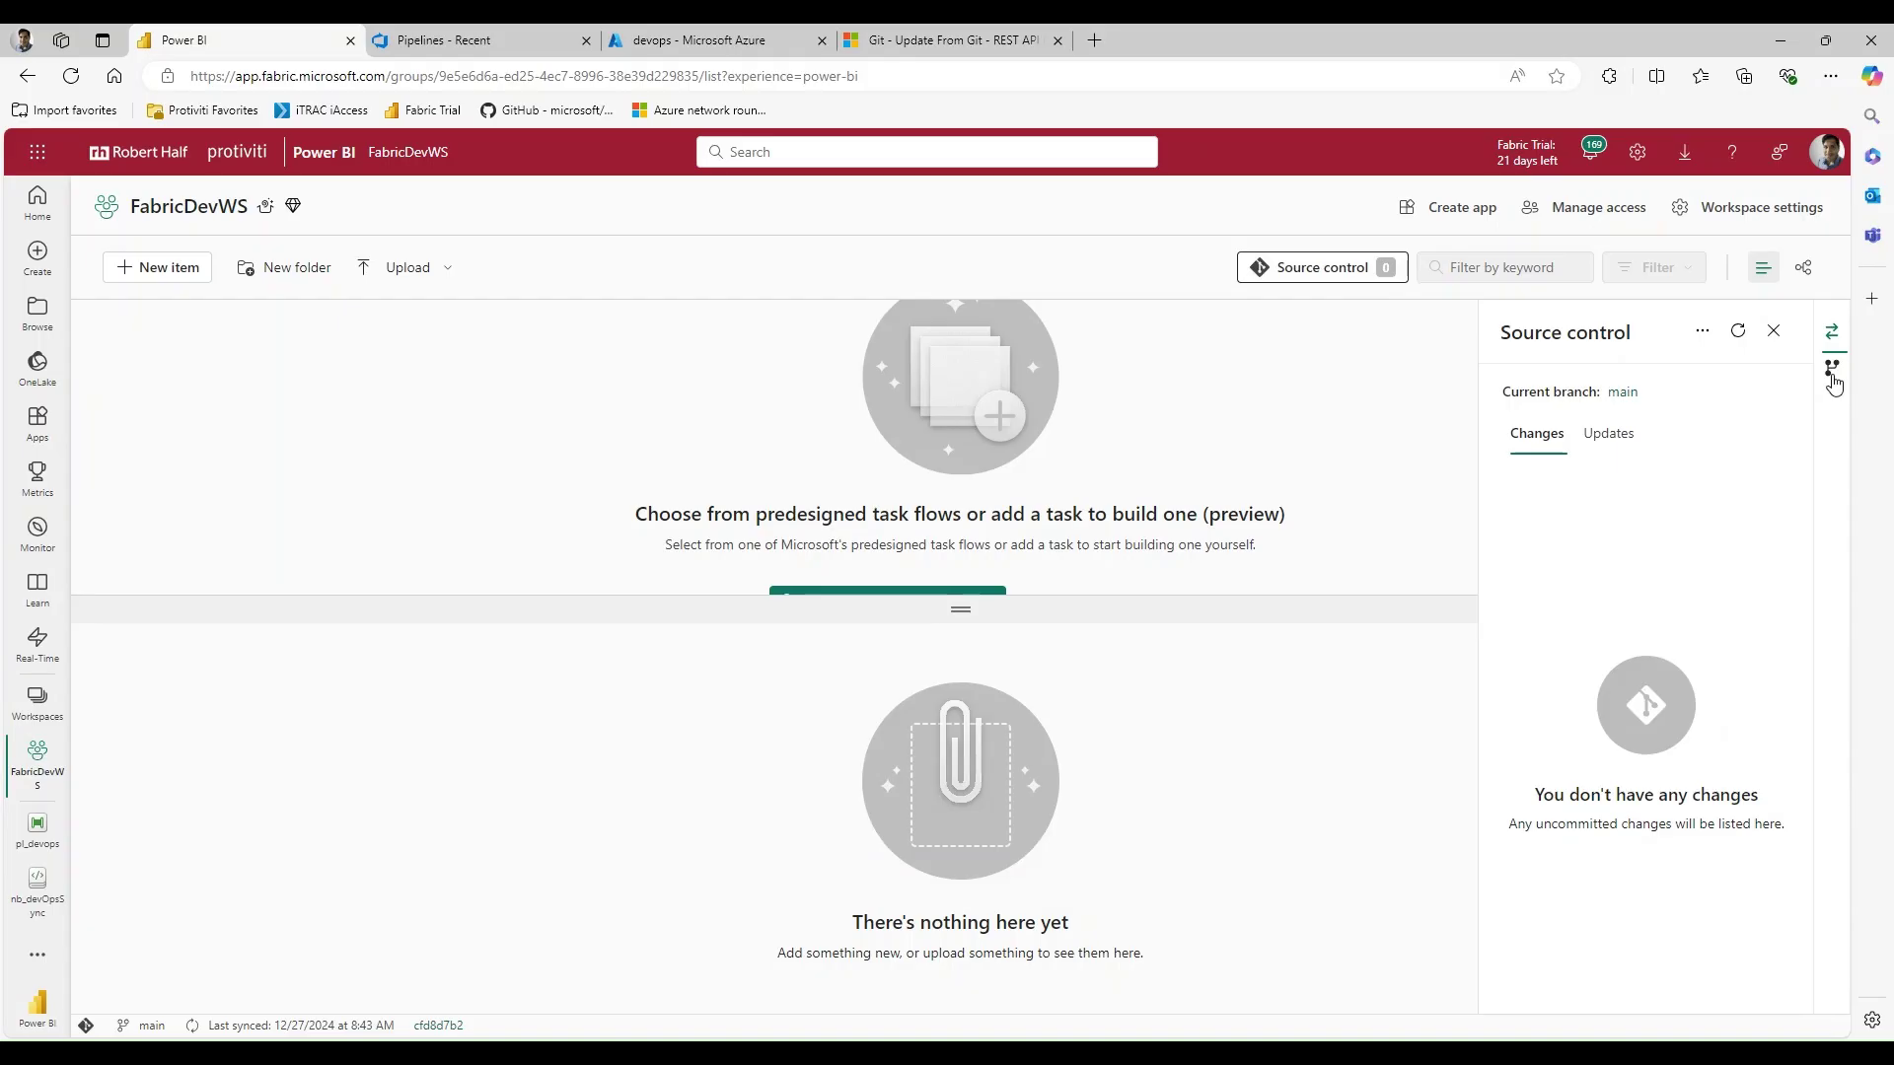
pyautogui.click(1831, 373)
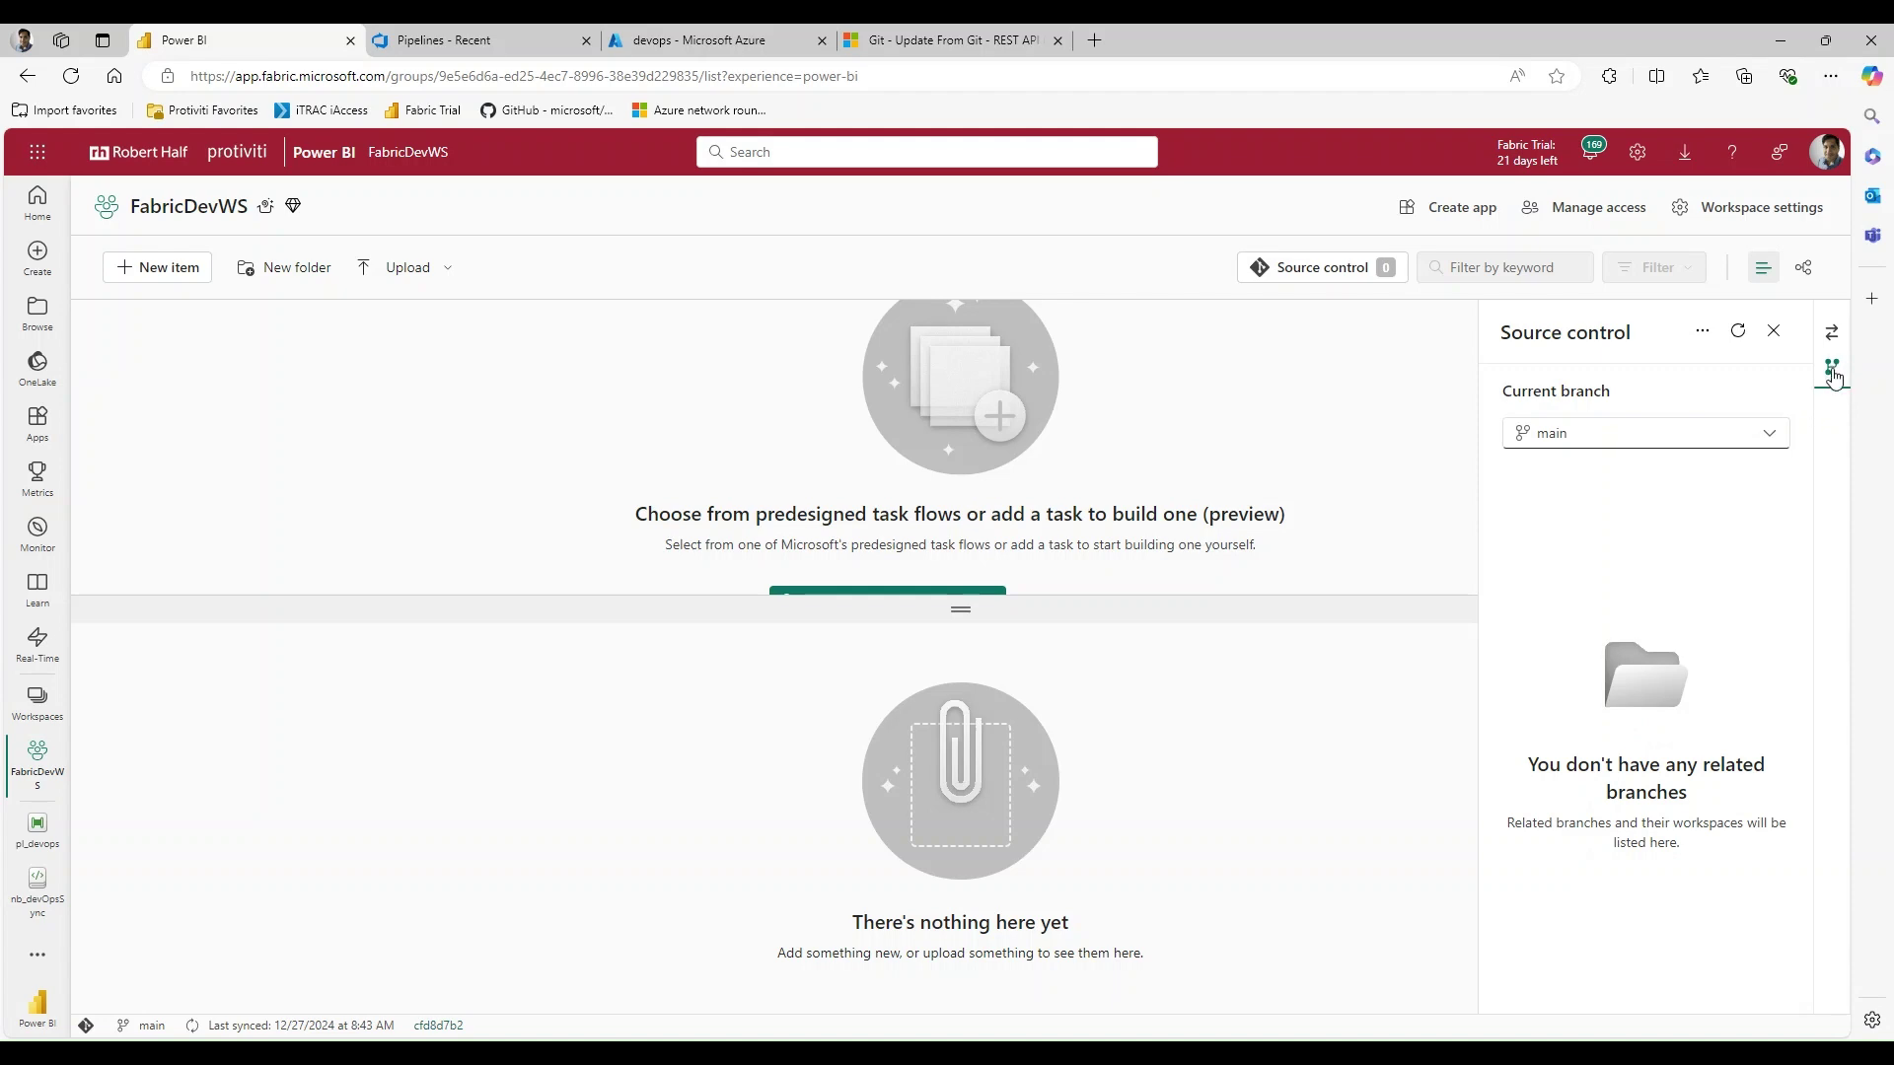
pyautogui.click(1763, 446)
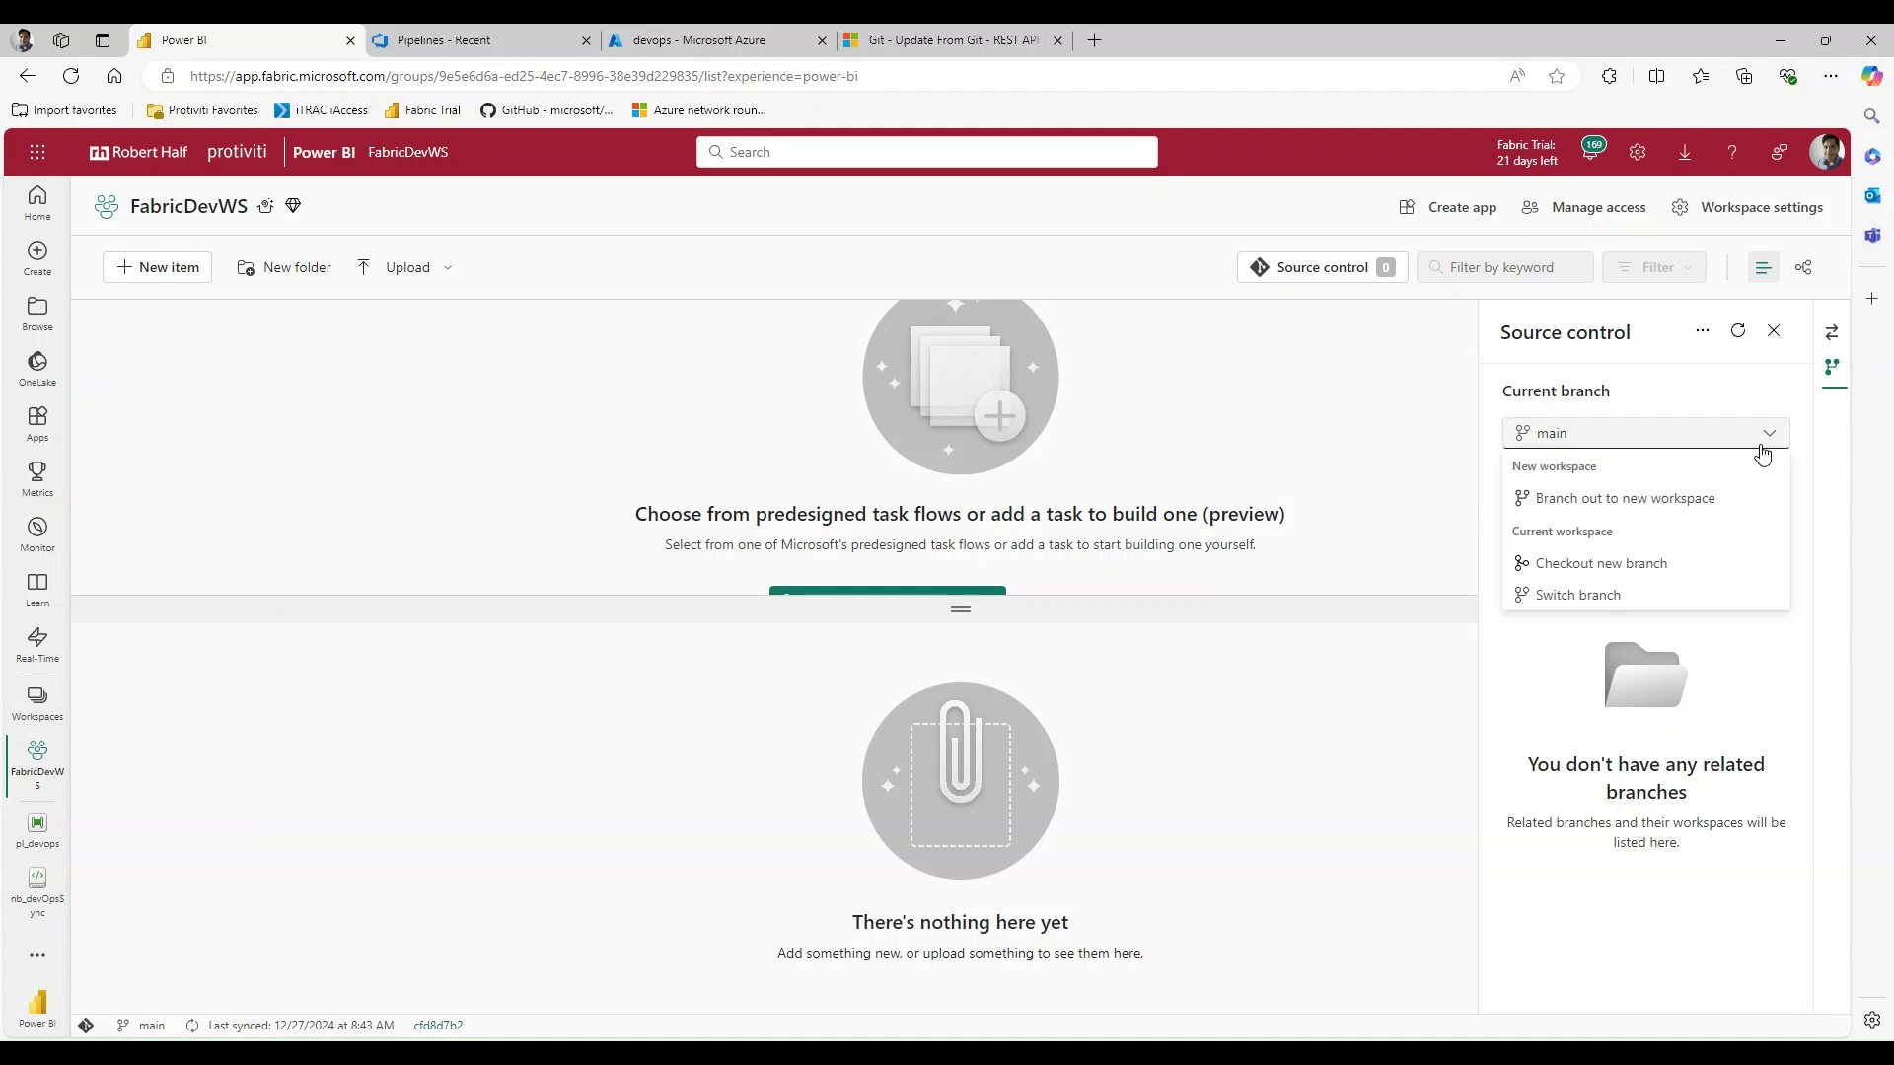
pyautogui.click(1703, 505)
# - Name the new branch branch1 and the workspace developer1, then branch out
pyautogui.click(831, 559)
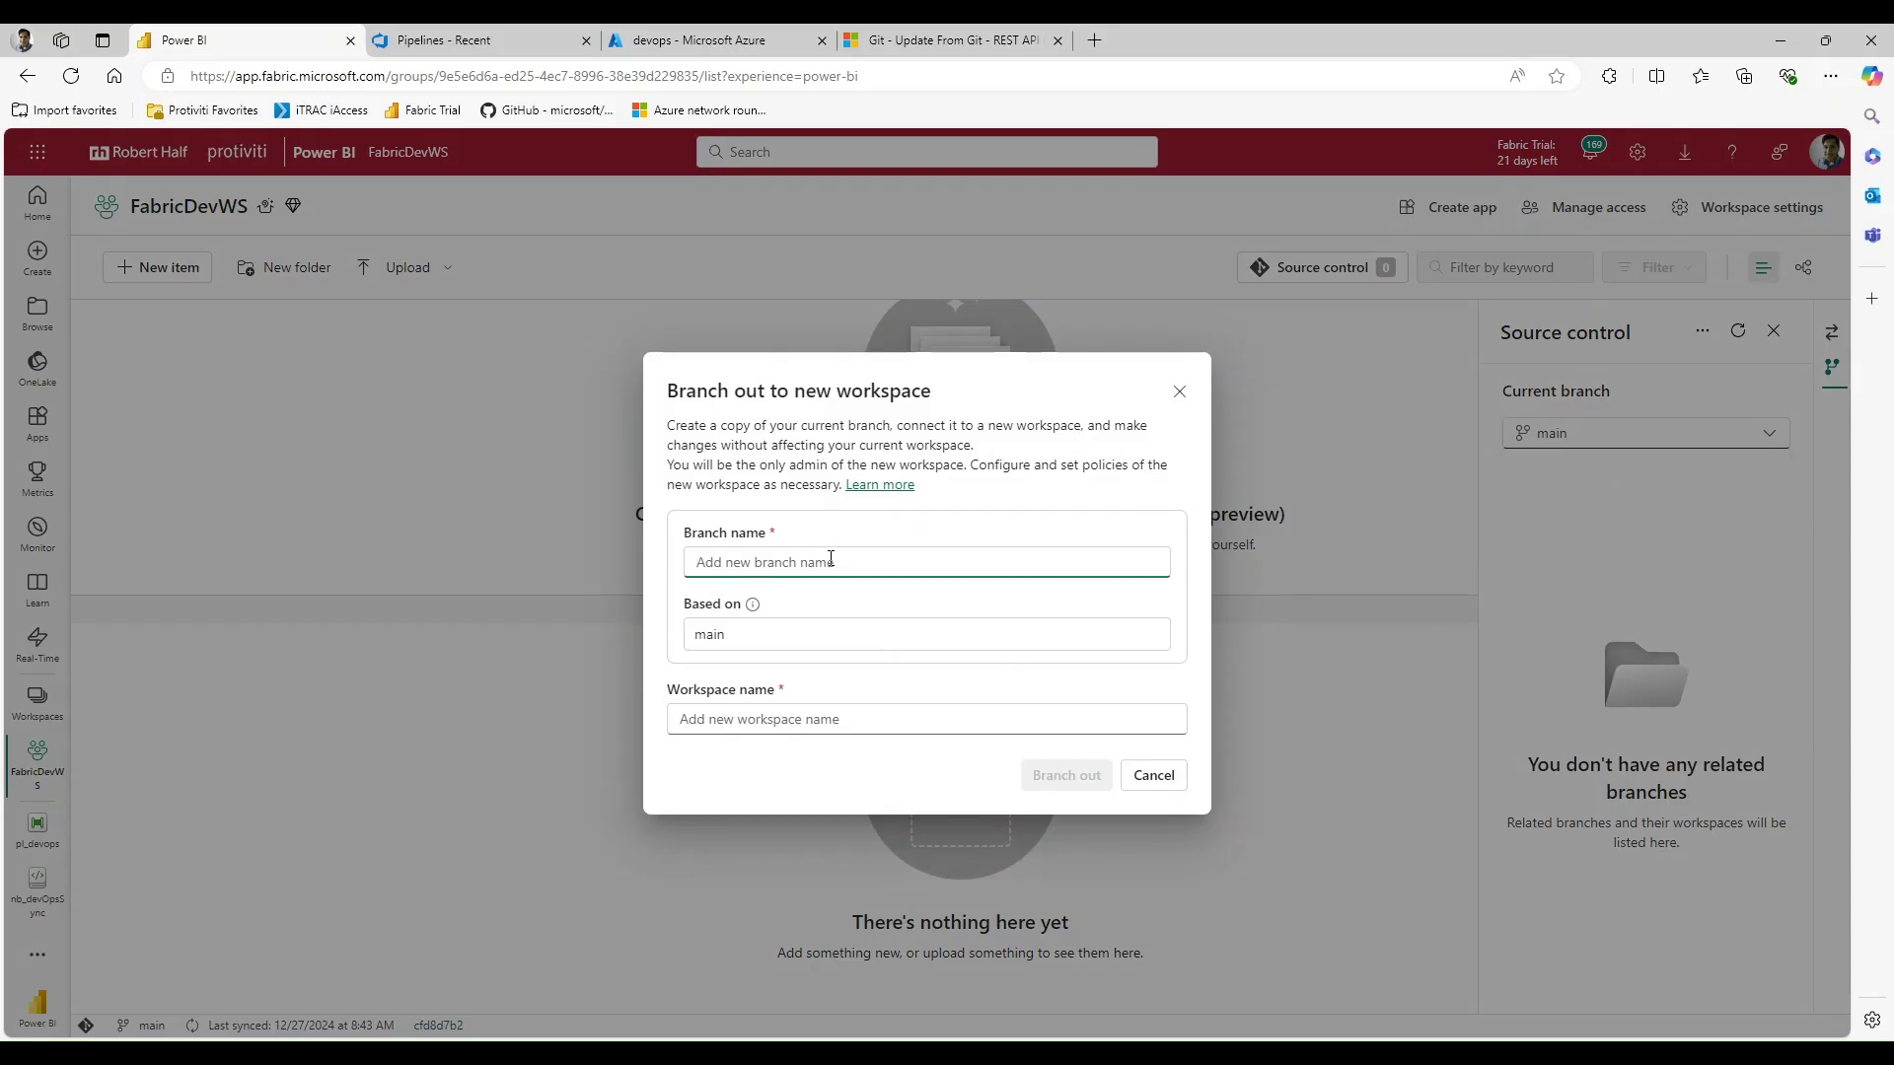
pyautogui.write('branch')
pyautogui.click(840, 721)
pyautogui.write('developer1')
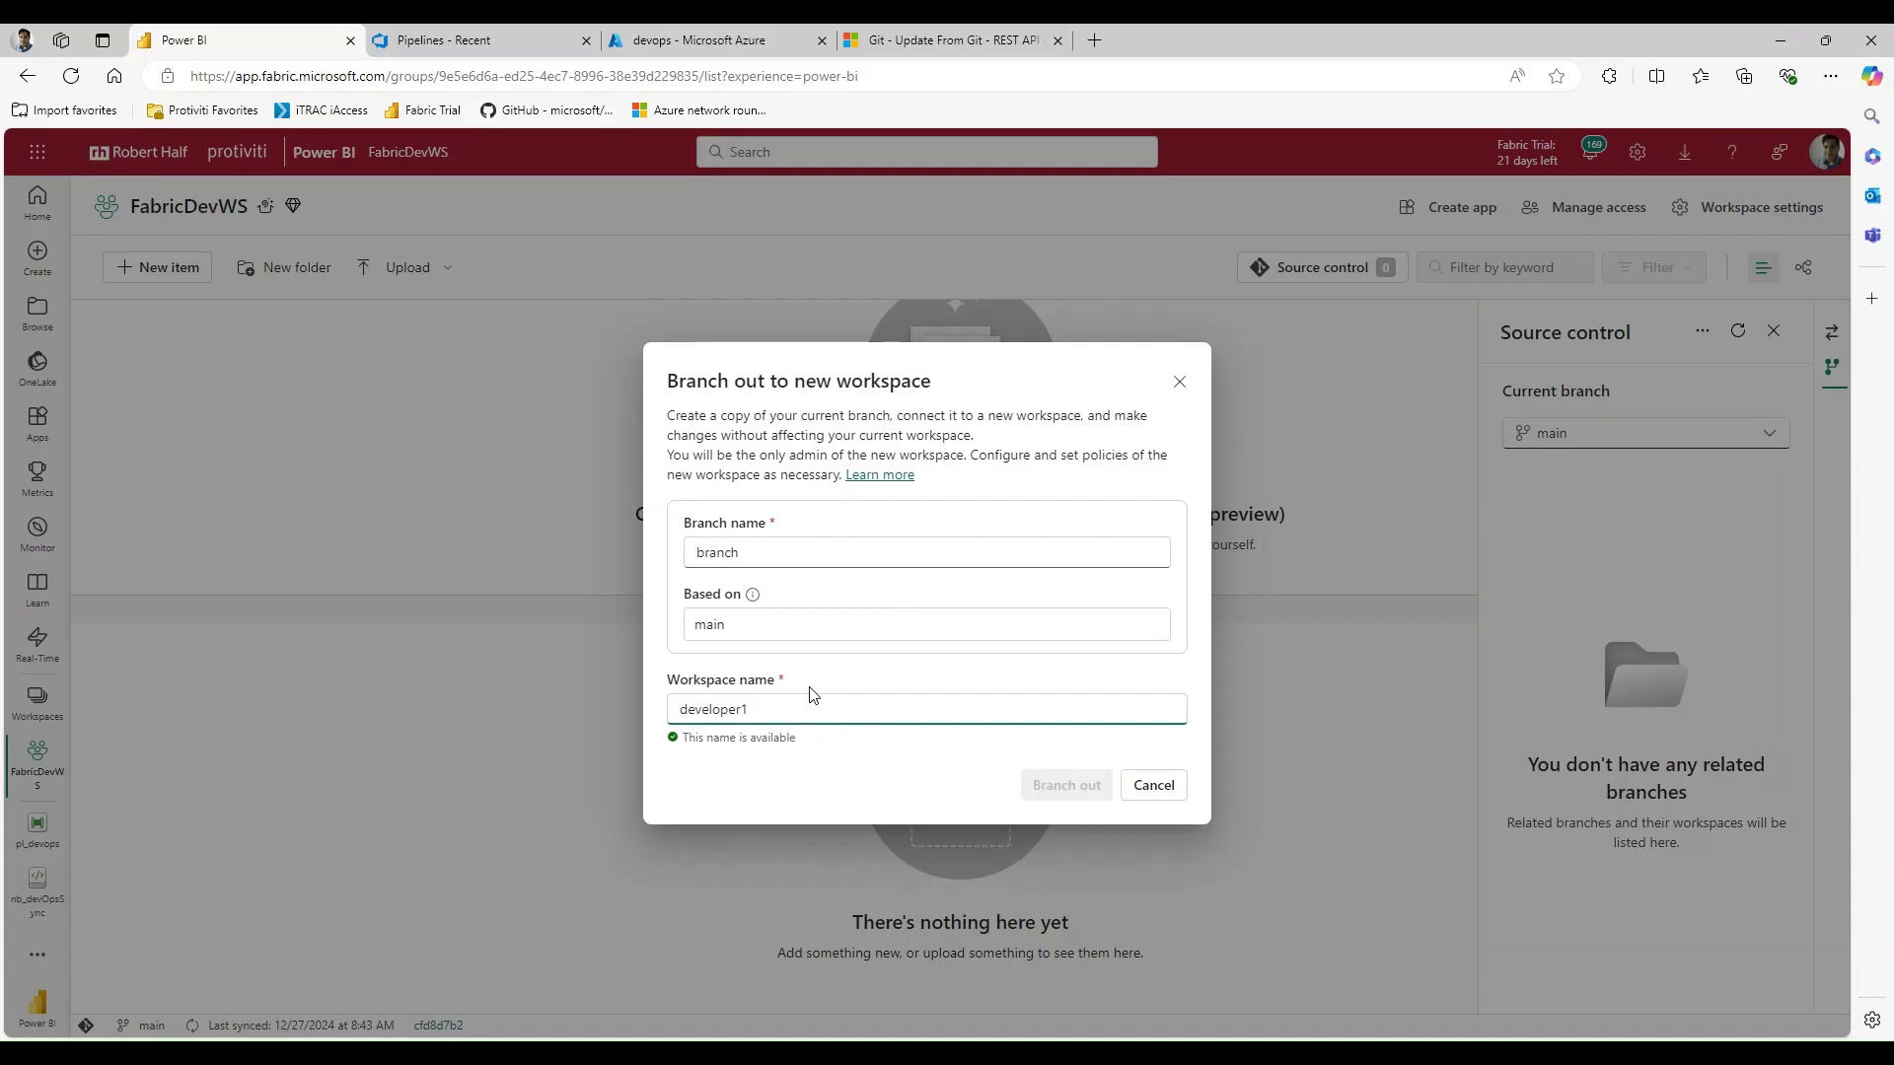
pyautogui.click(765, 559)
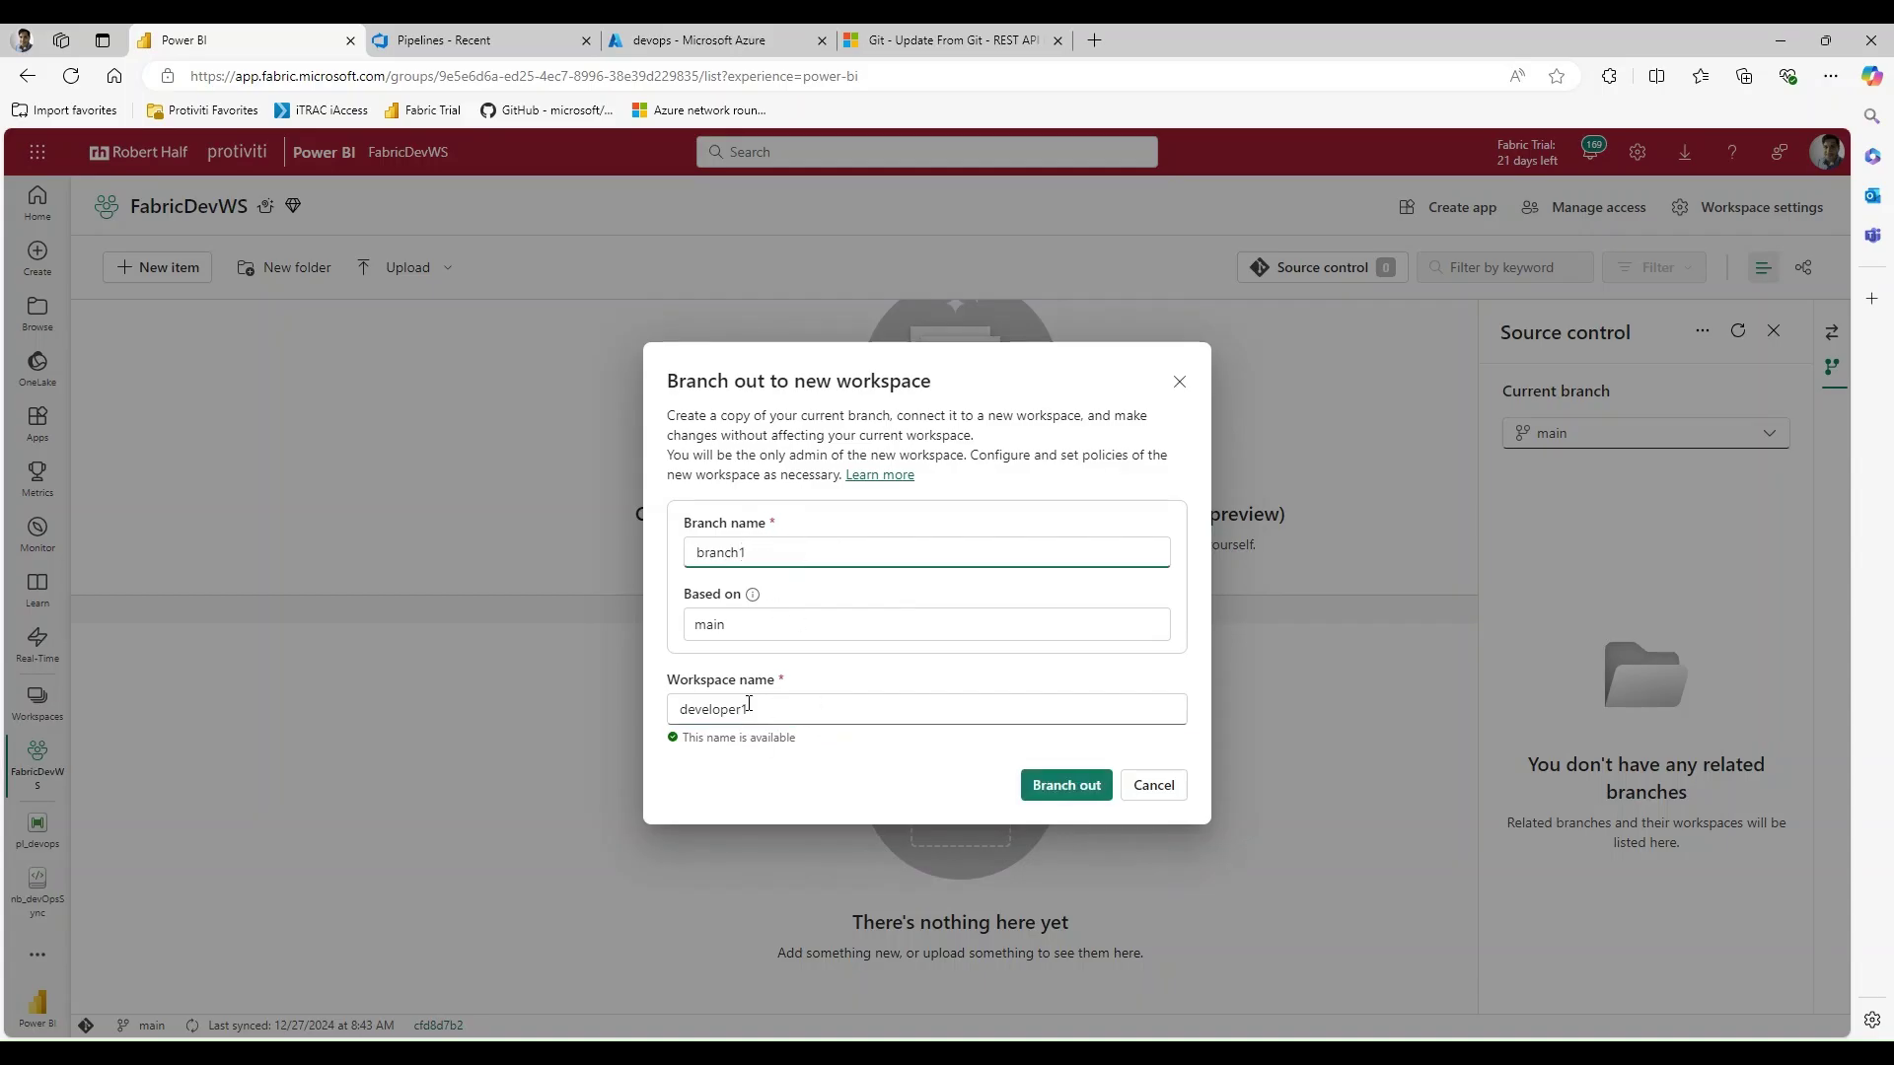
pyautogui.click(1070, 787)
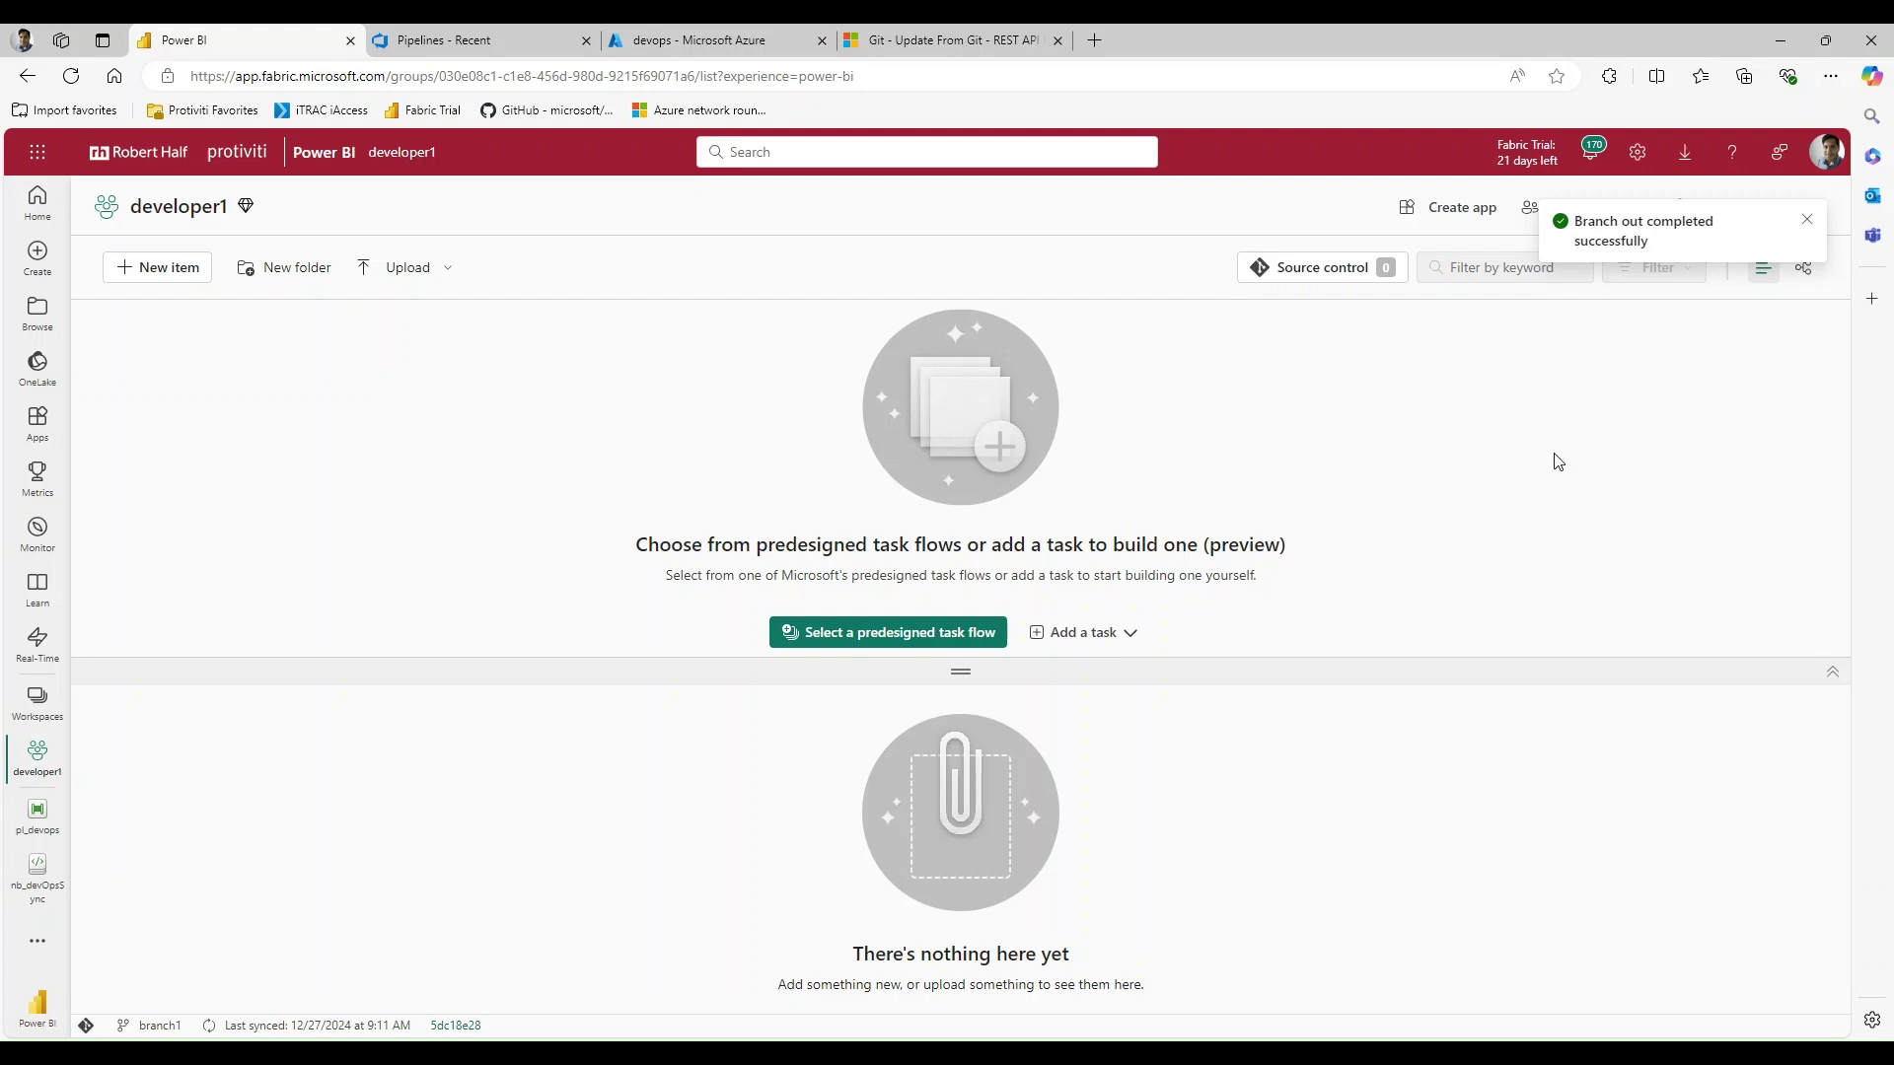
# - Create a new notebook in developer1 and rename it TestDevopsRun
pyautogui.click(1807, 220)
pyautogui.click(131, 278)
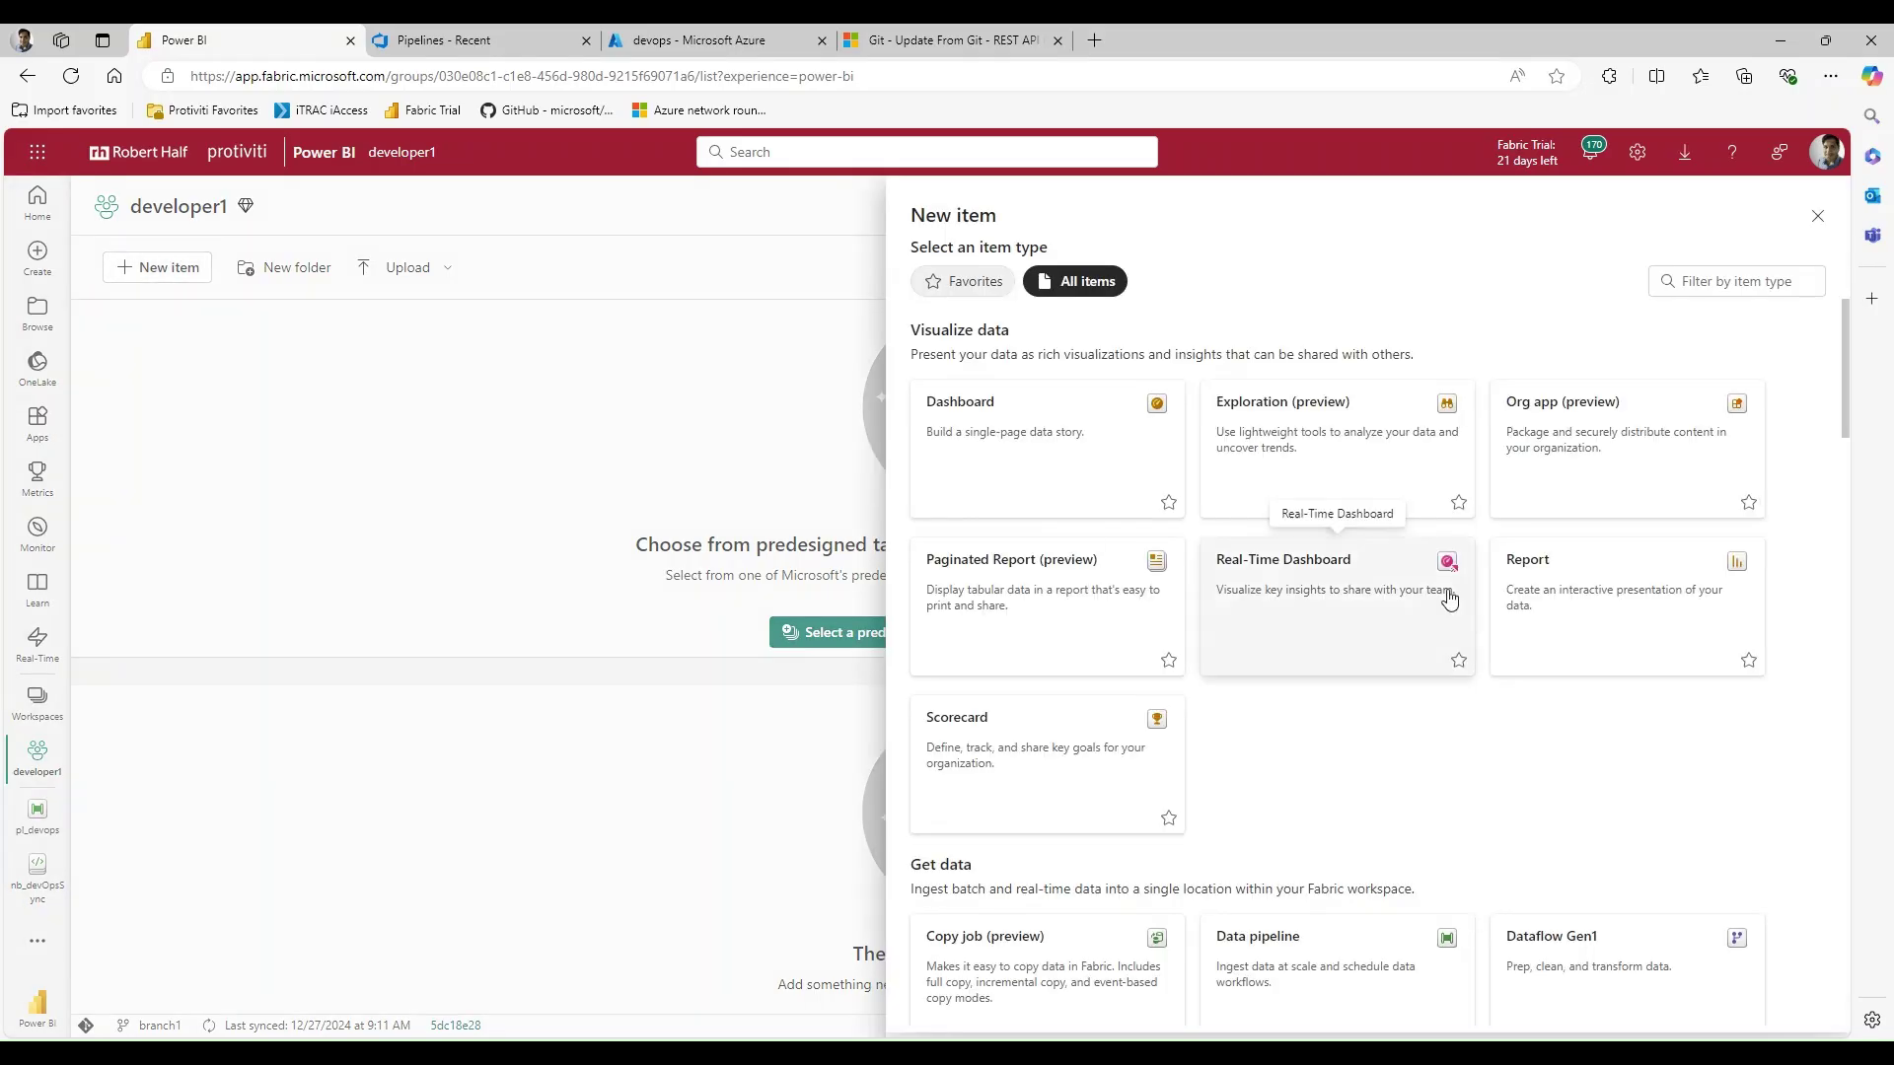
pyautogui.scroll(-5, 1741, 690)
pyautogui.scroll(-1, 1739, 733)
pyautogui.click(1677, 801)
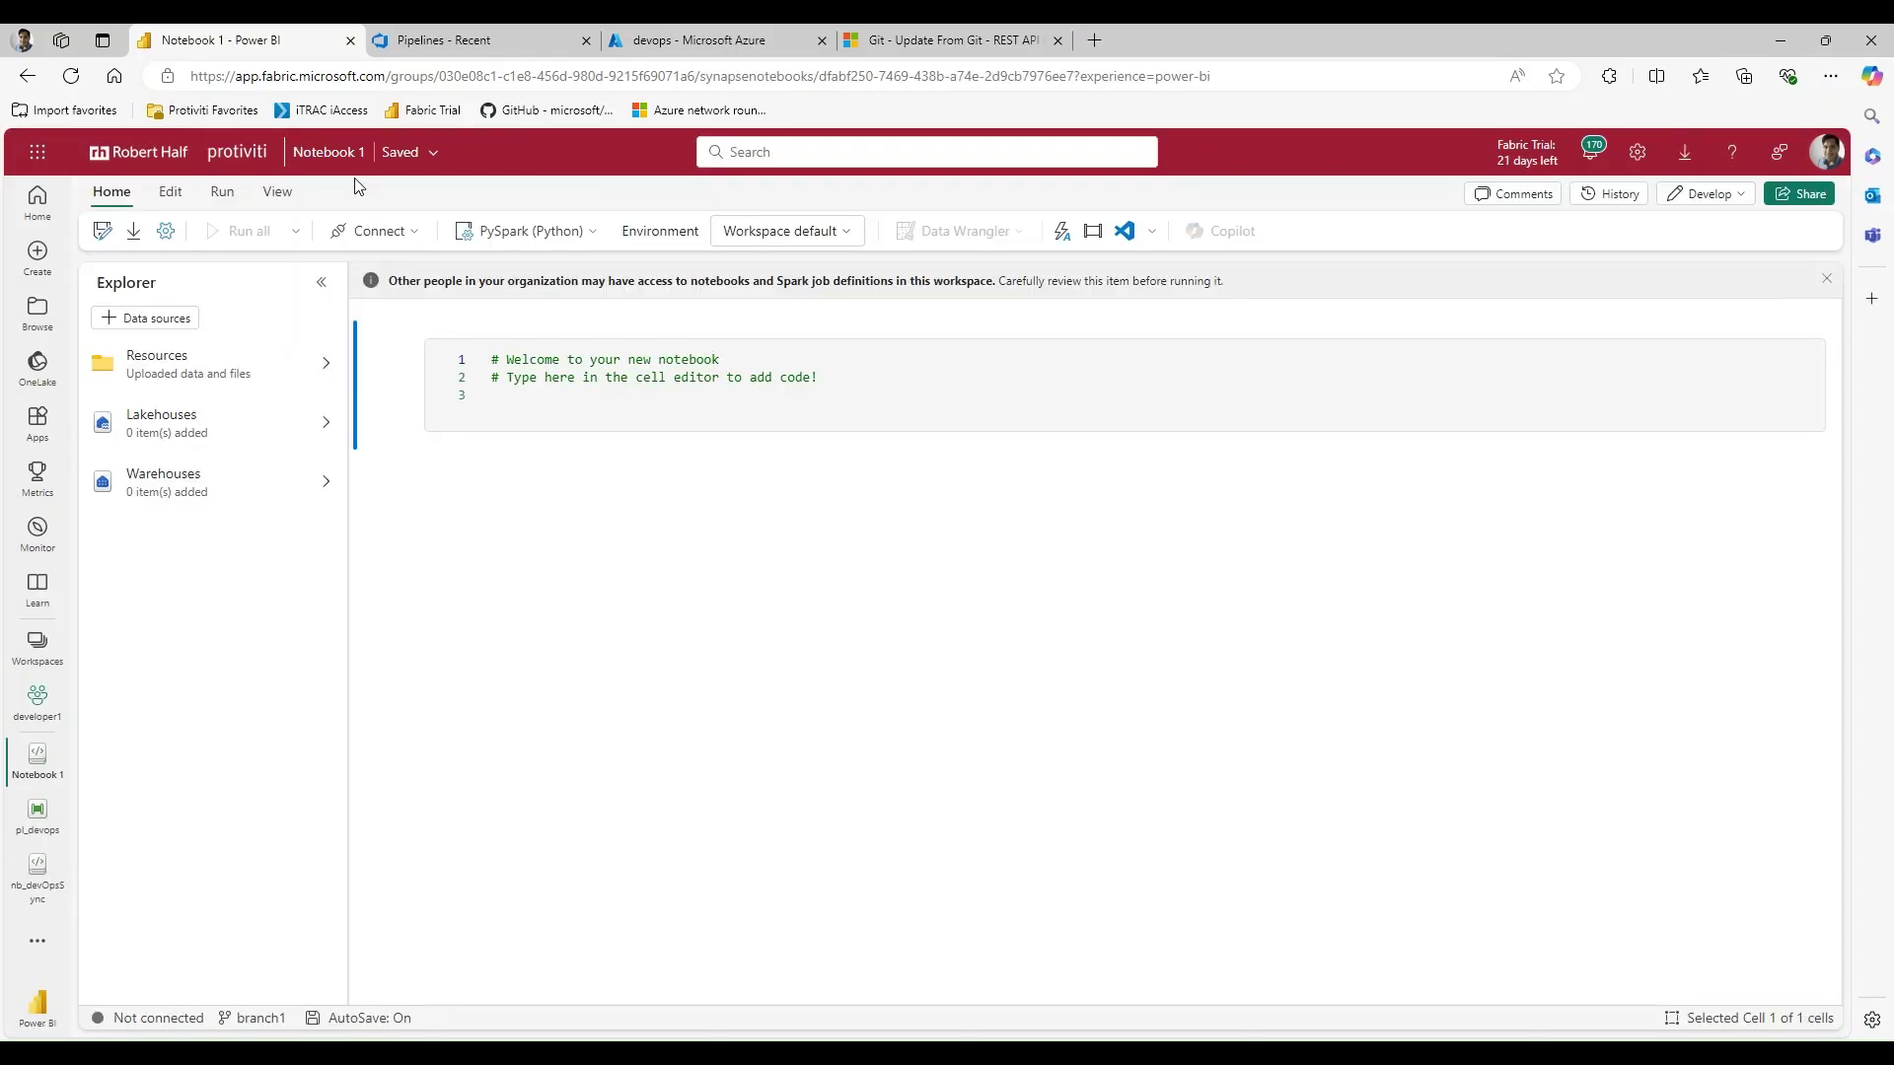
pyautogui.click(329, 151)
pyautogui.moveTo(431, 237); pyautogui.dragTo(314, 231)
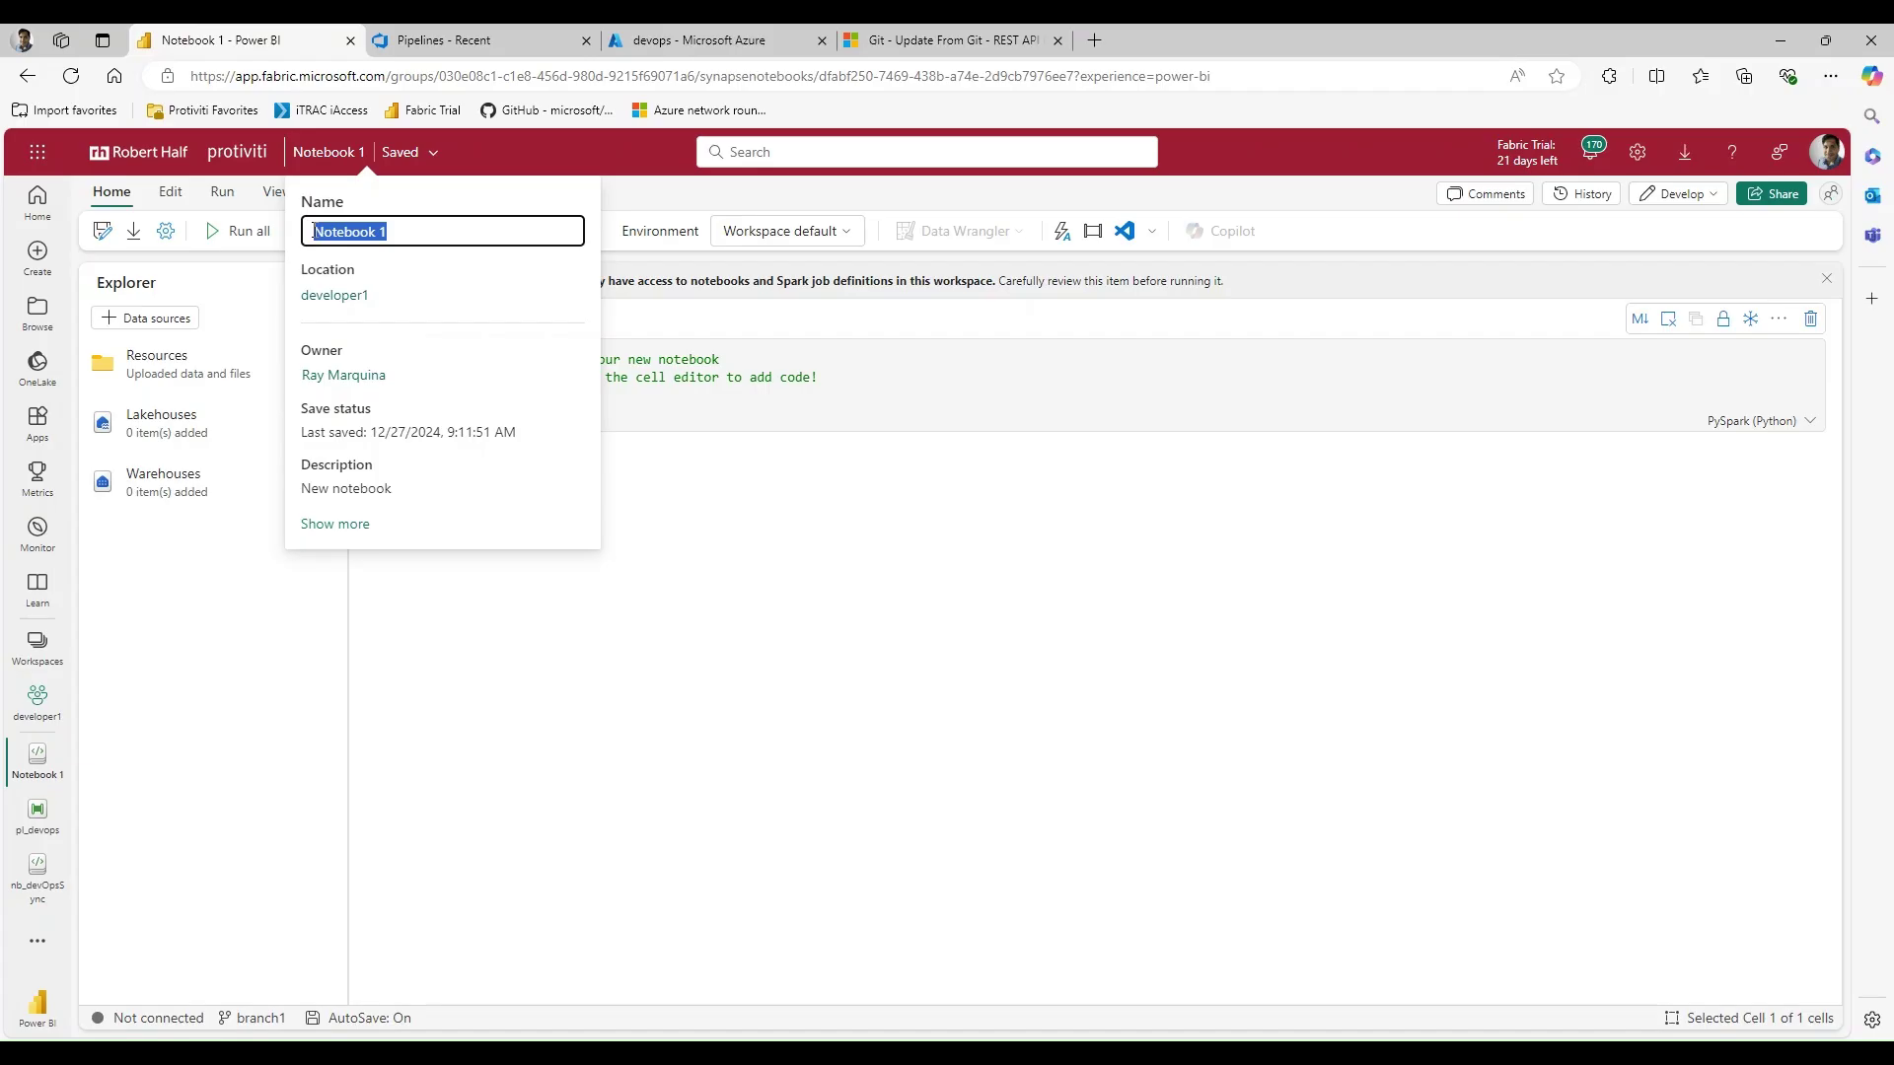
pyautogui.write('ry')
pyautogui.write('stDevopsRun')
# - Commit the TestDevopsRun notebook to branch1 and open branch1 in Azure DevOps
pyautogui.click(36, 702)
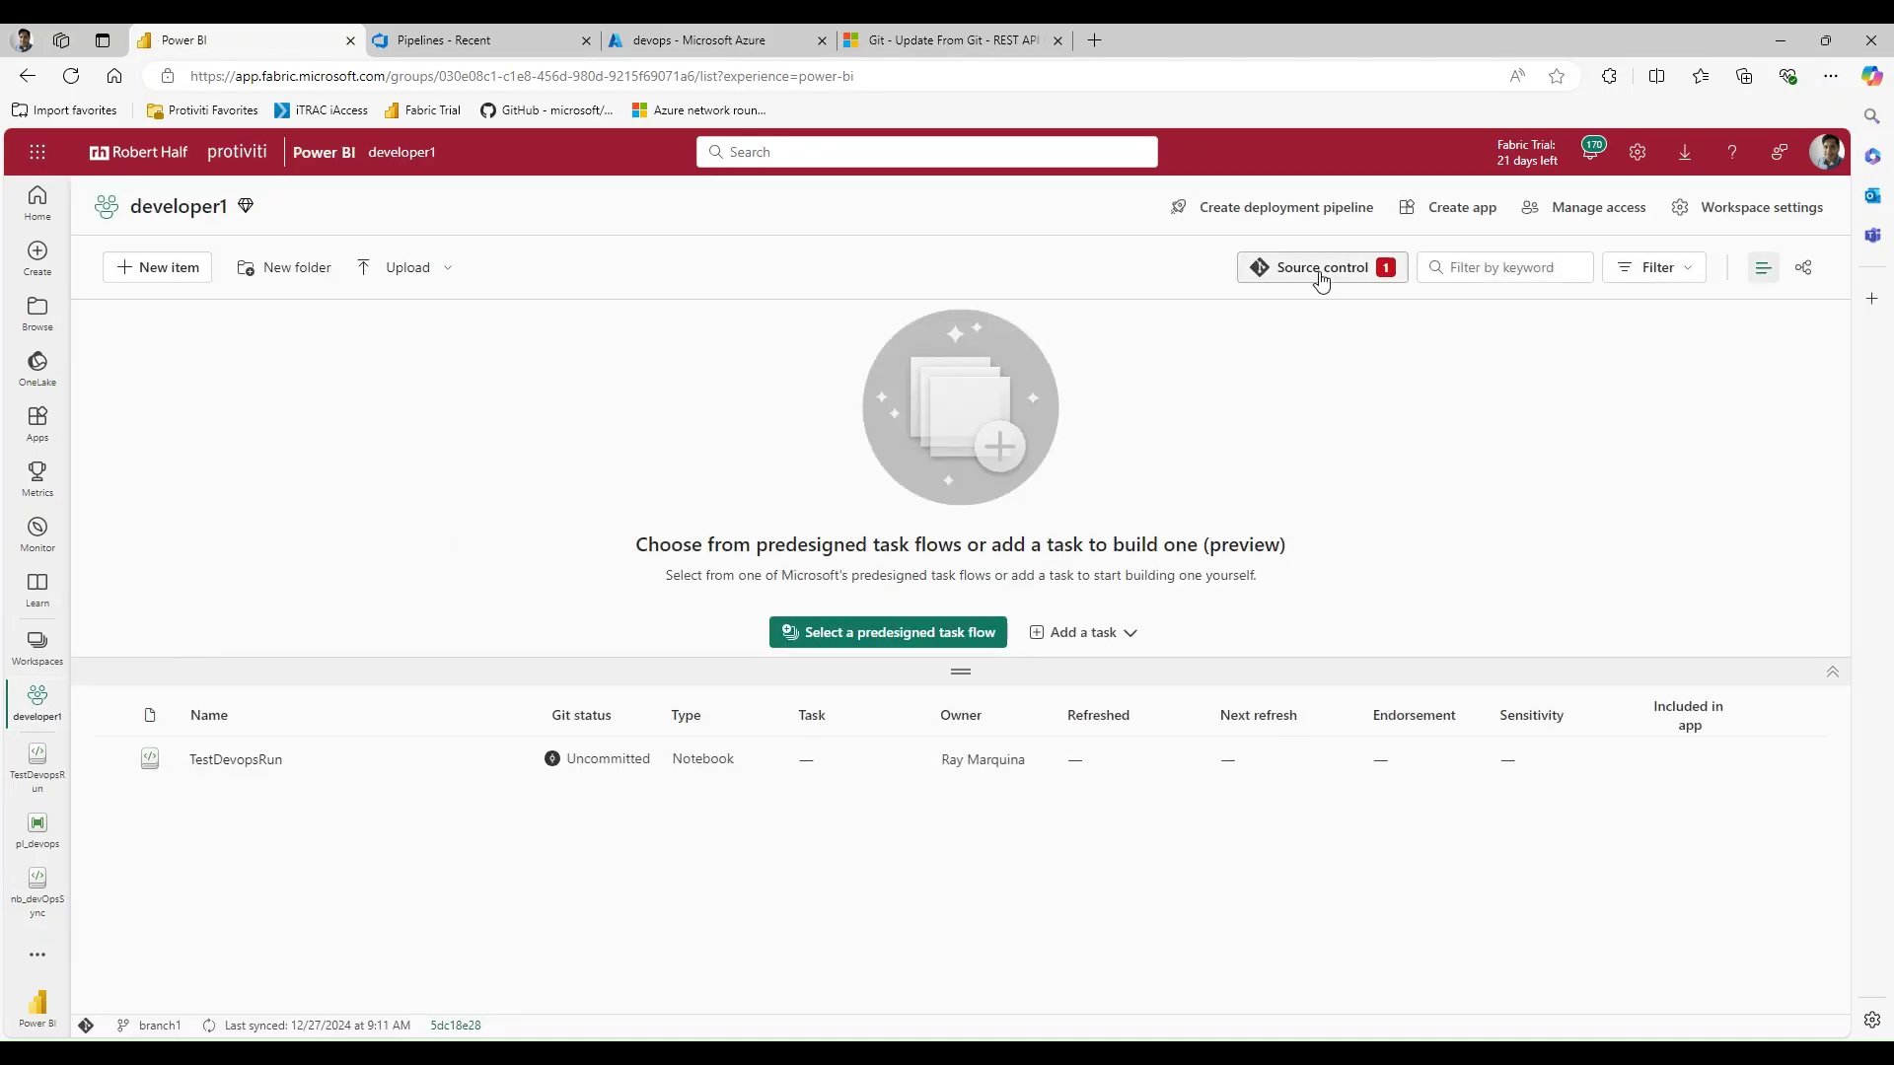
pyautogui.click(1320, 271)
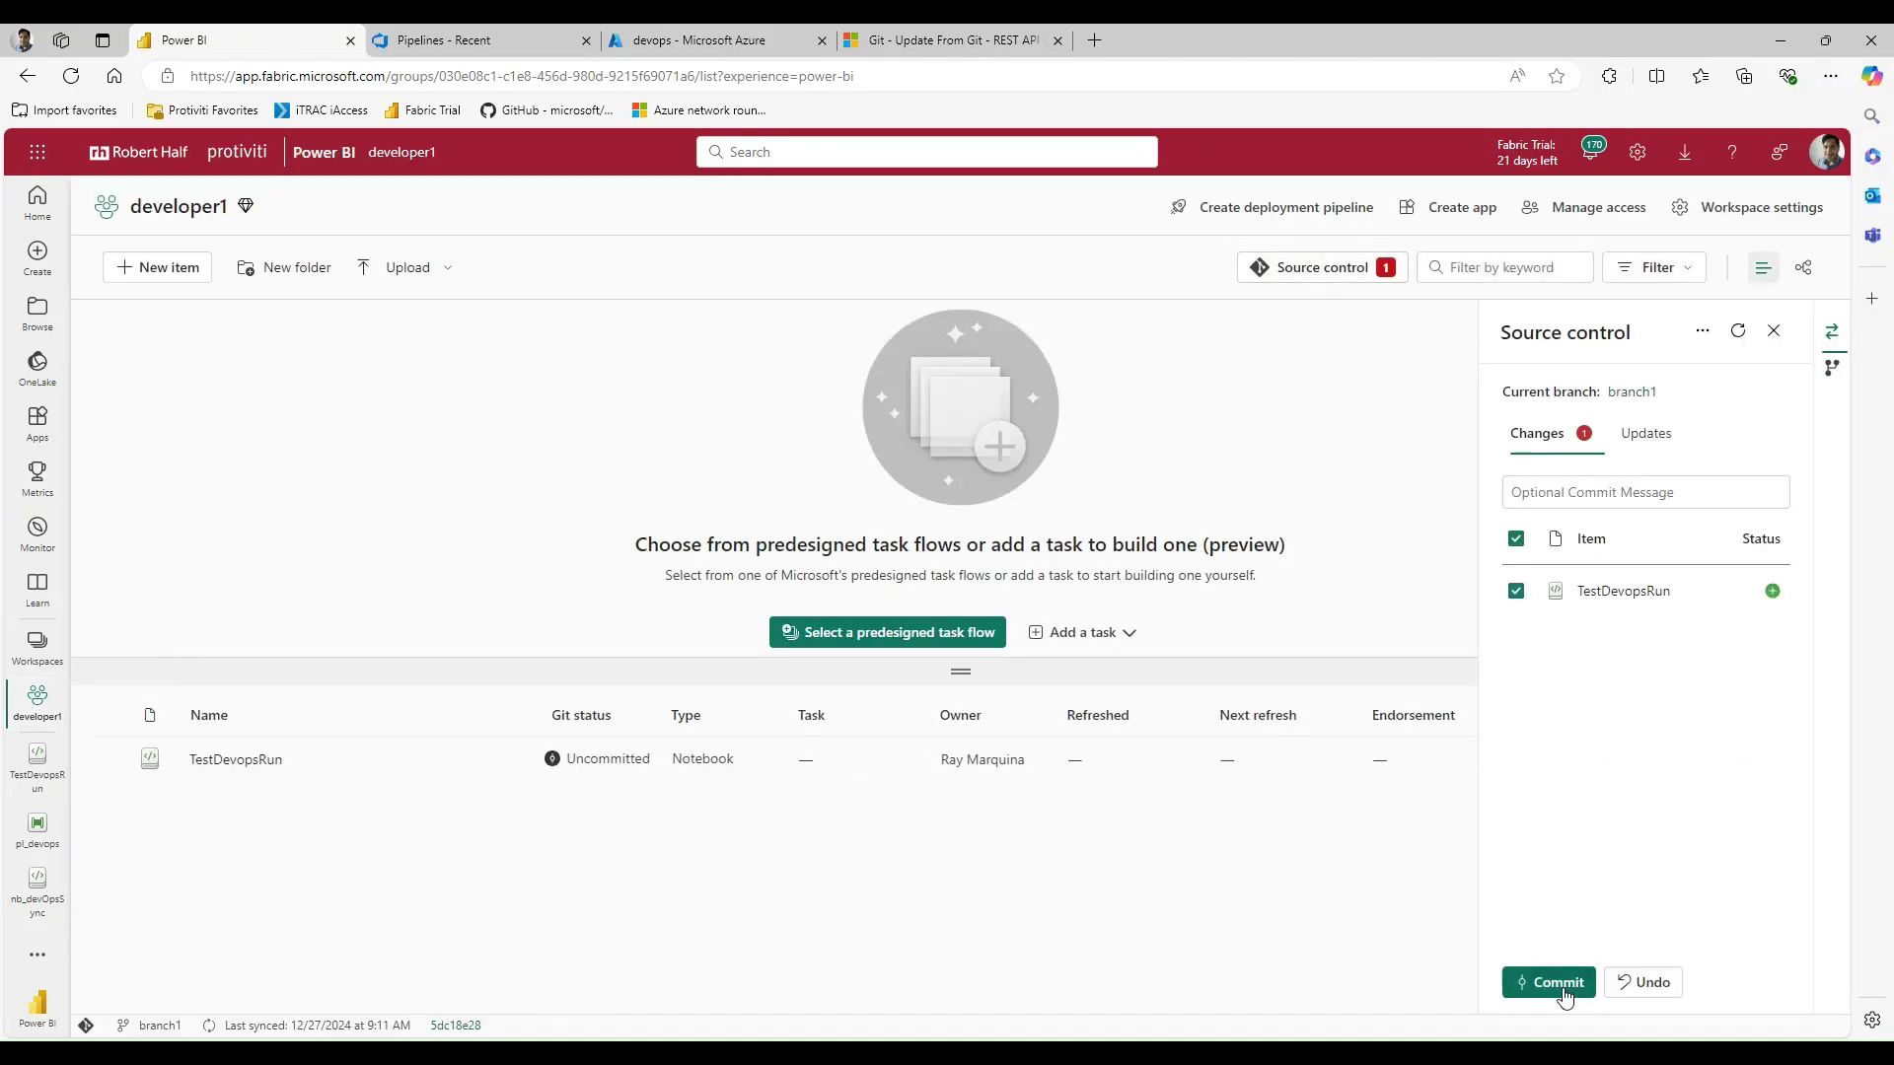
pyautogui.click(1557, 987)
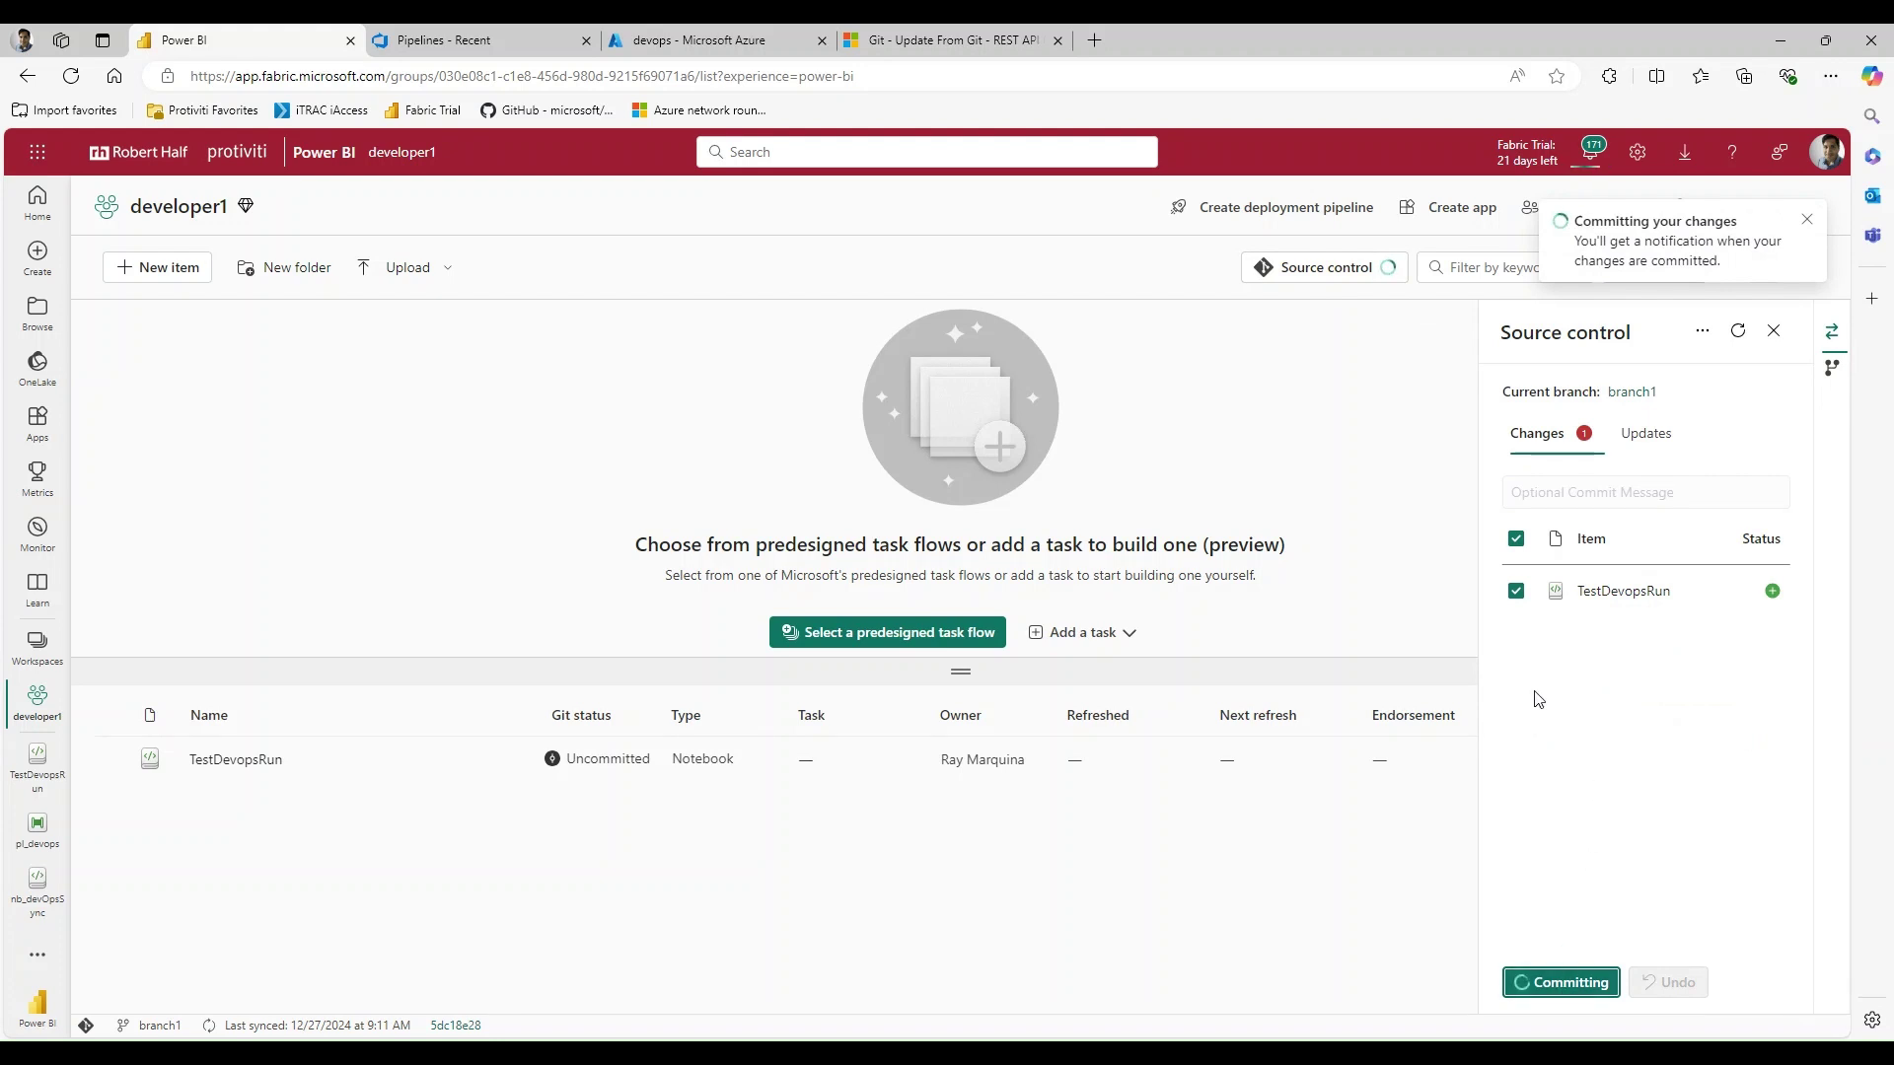
pyautogui.click(1642, 394)
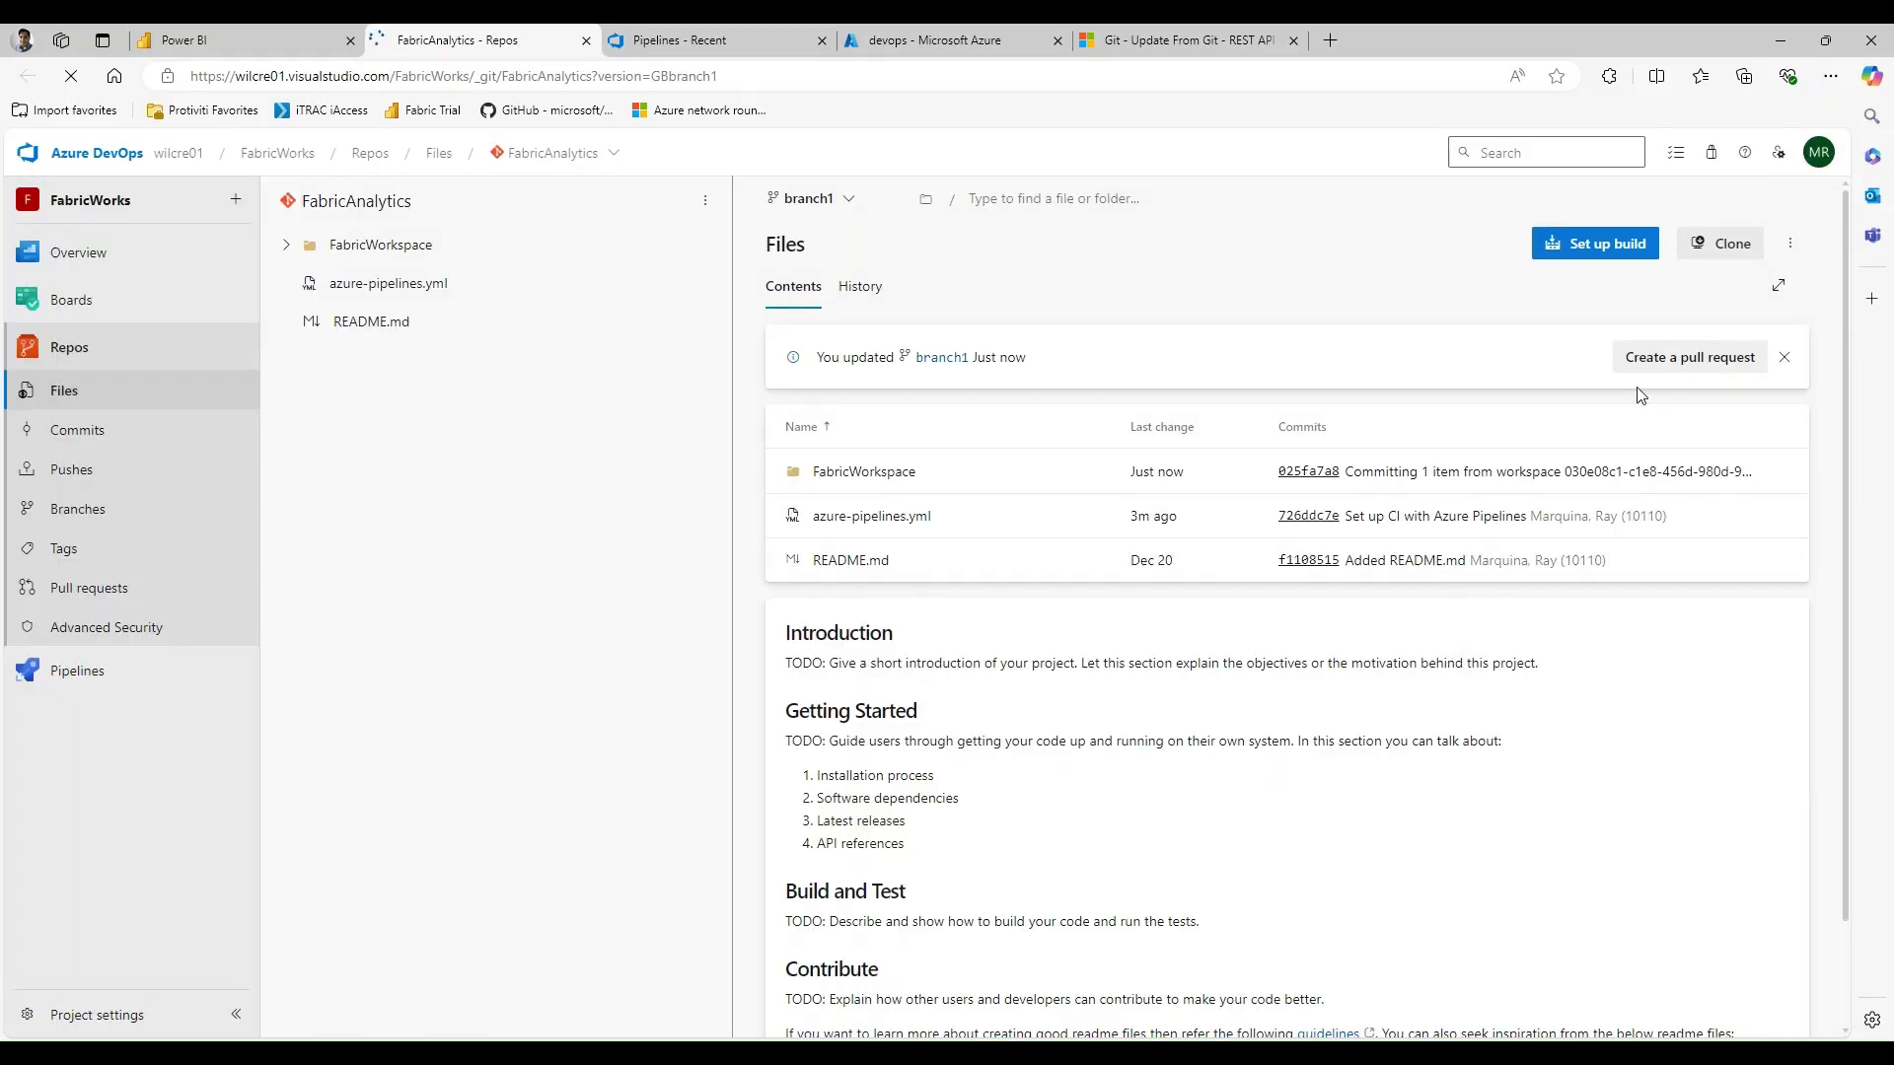
# - Create, approve and complete pull request 67 into main, keeping branch1, then show Fabric workspaces
pyautogui.click(1657, 357)
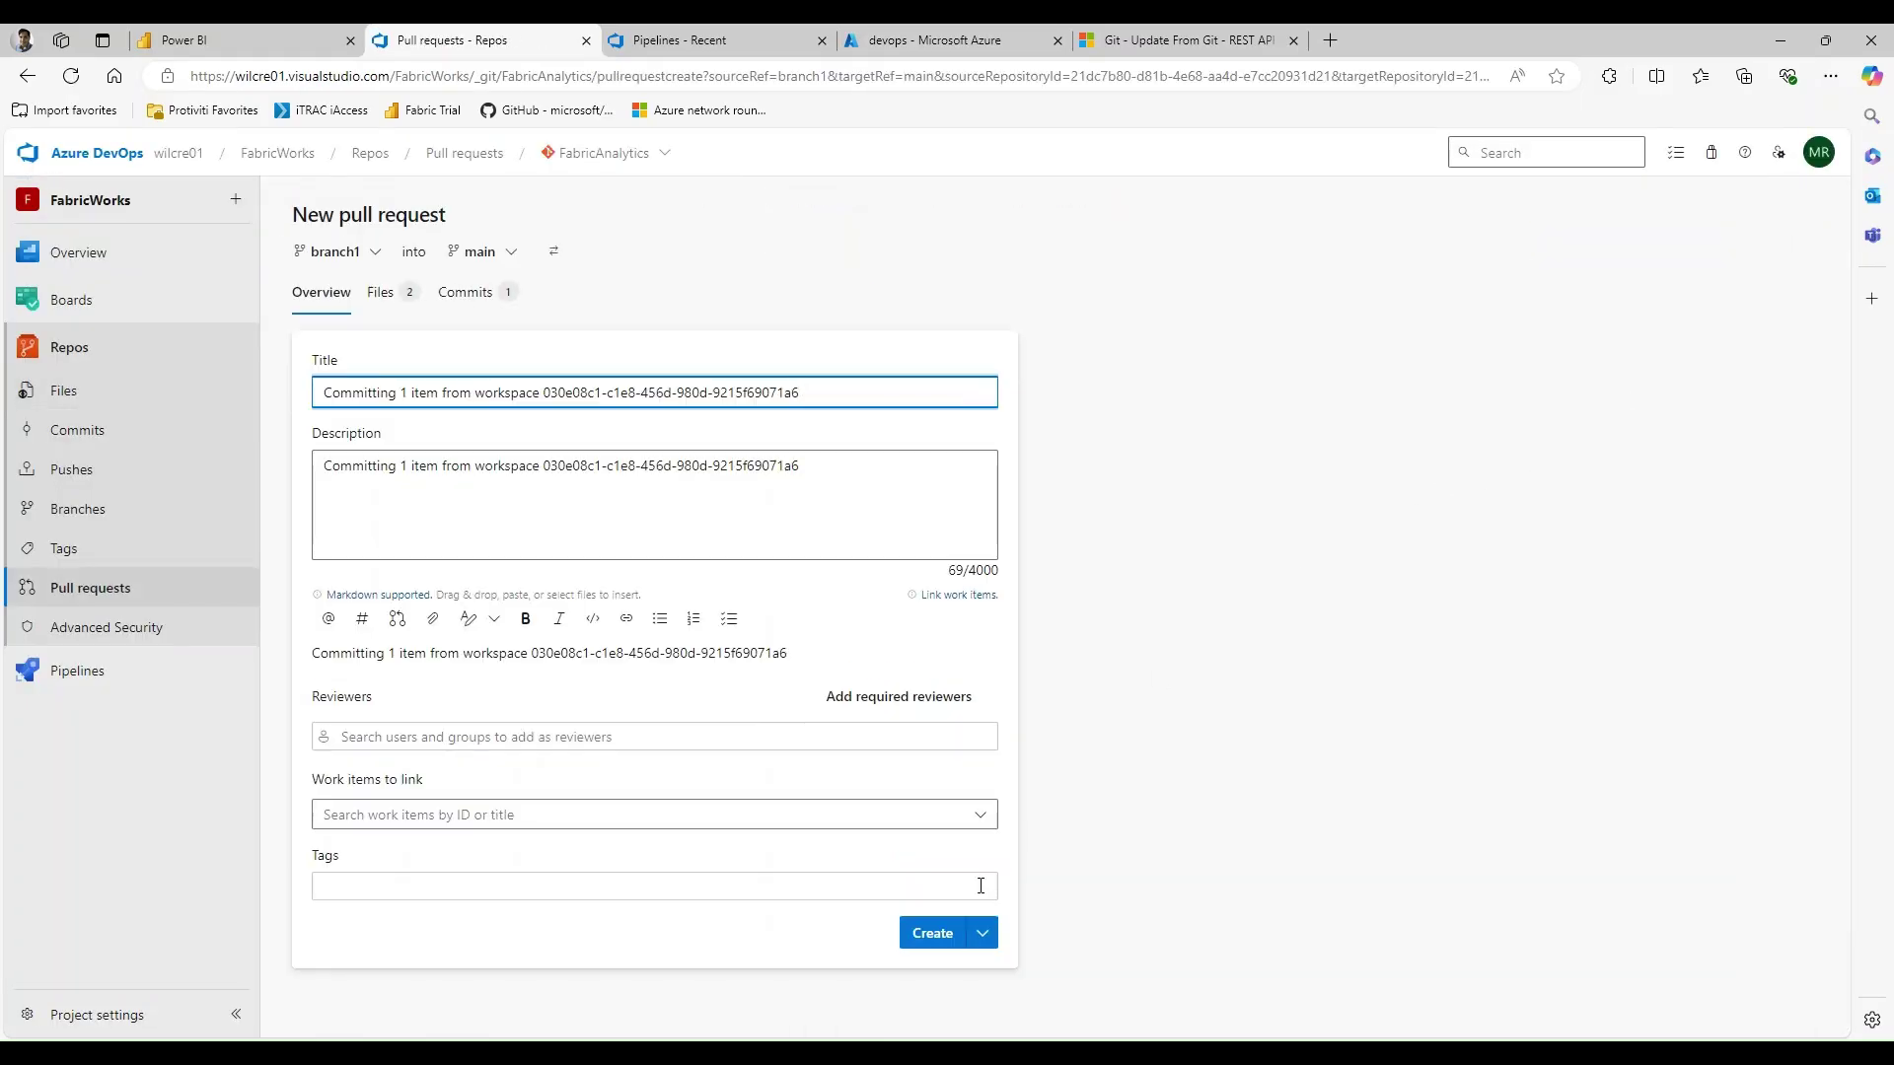
pyautogui.click(923, 935)
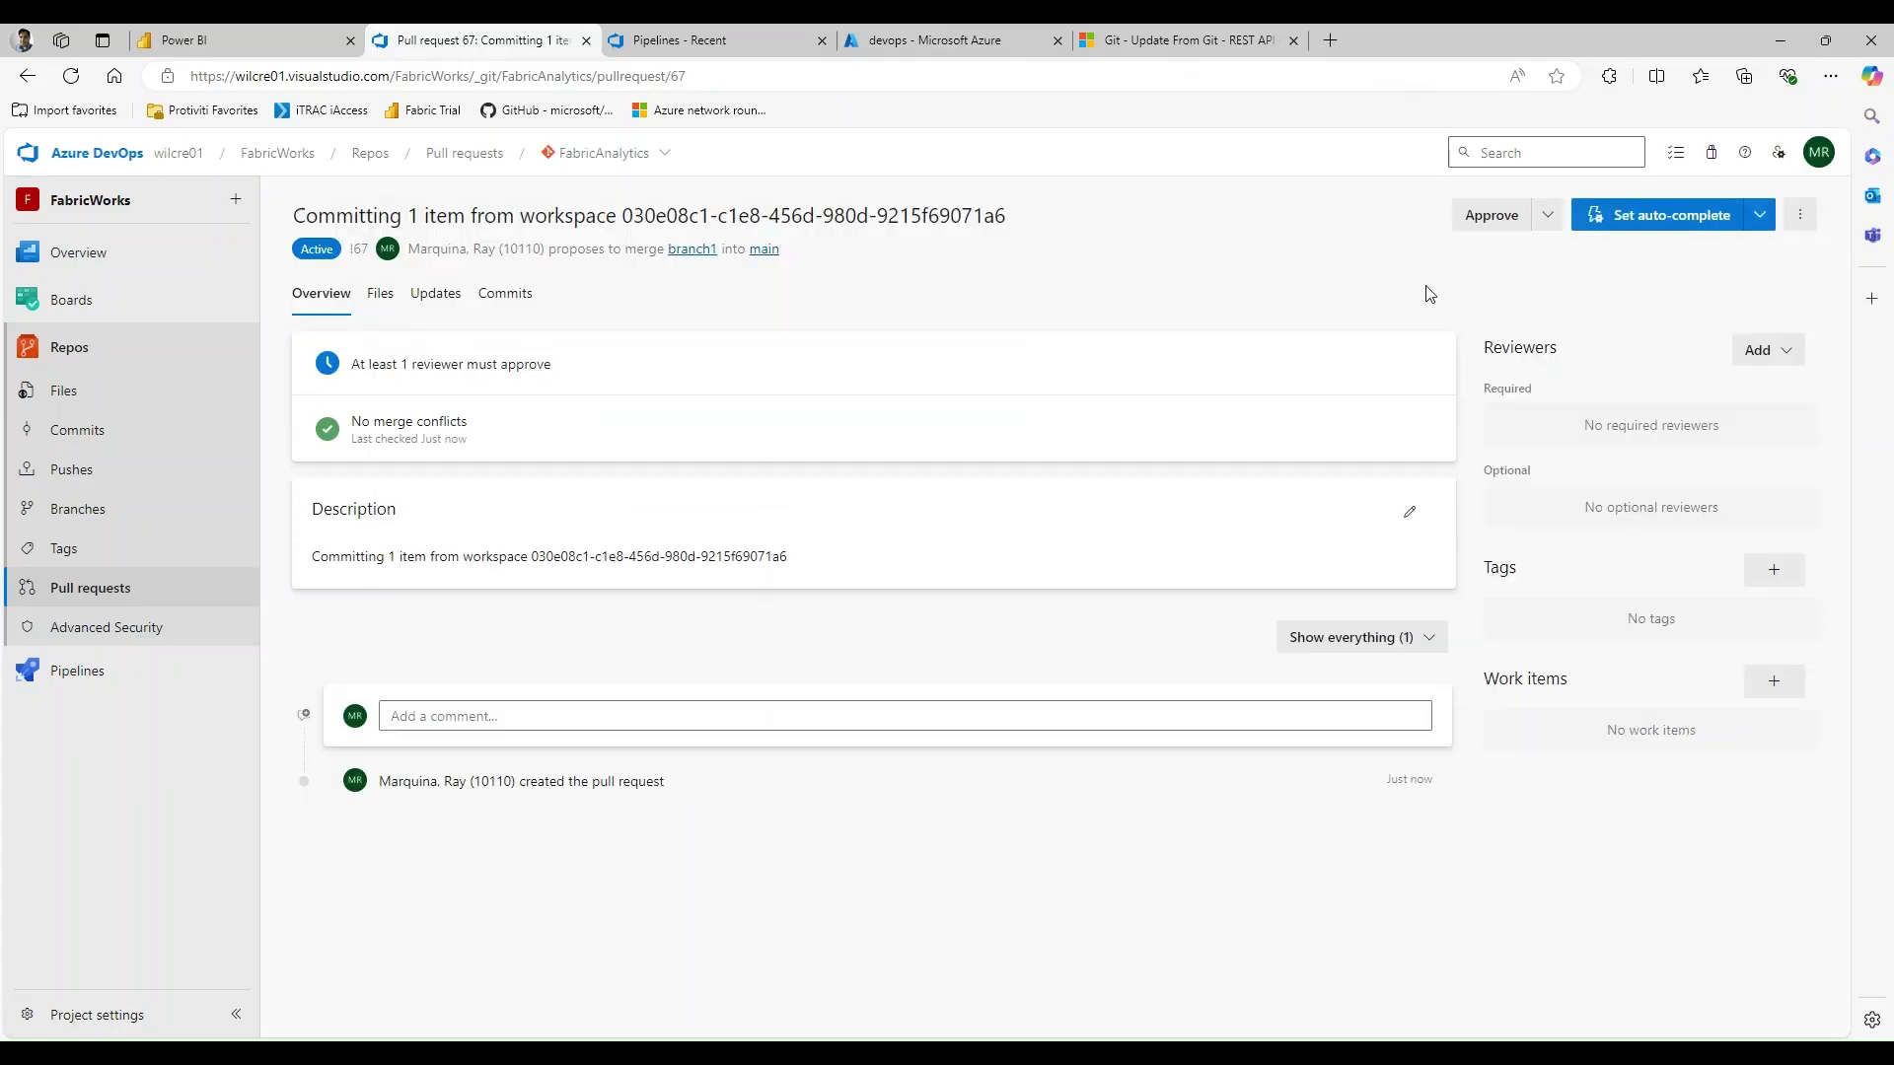
pyautogui.click(1488, 219)
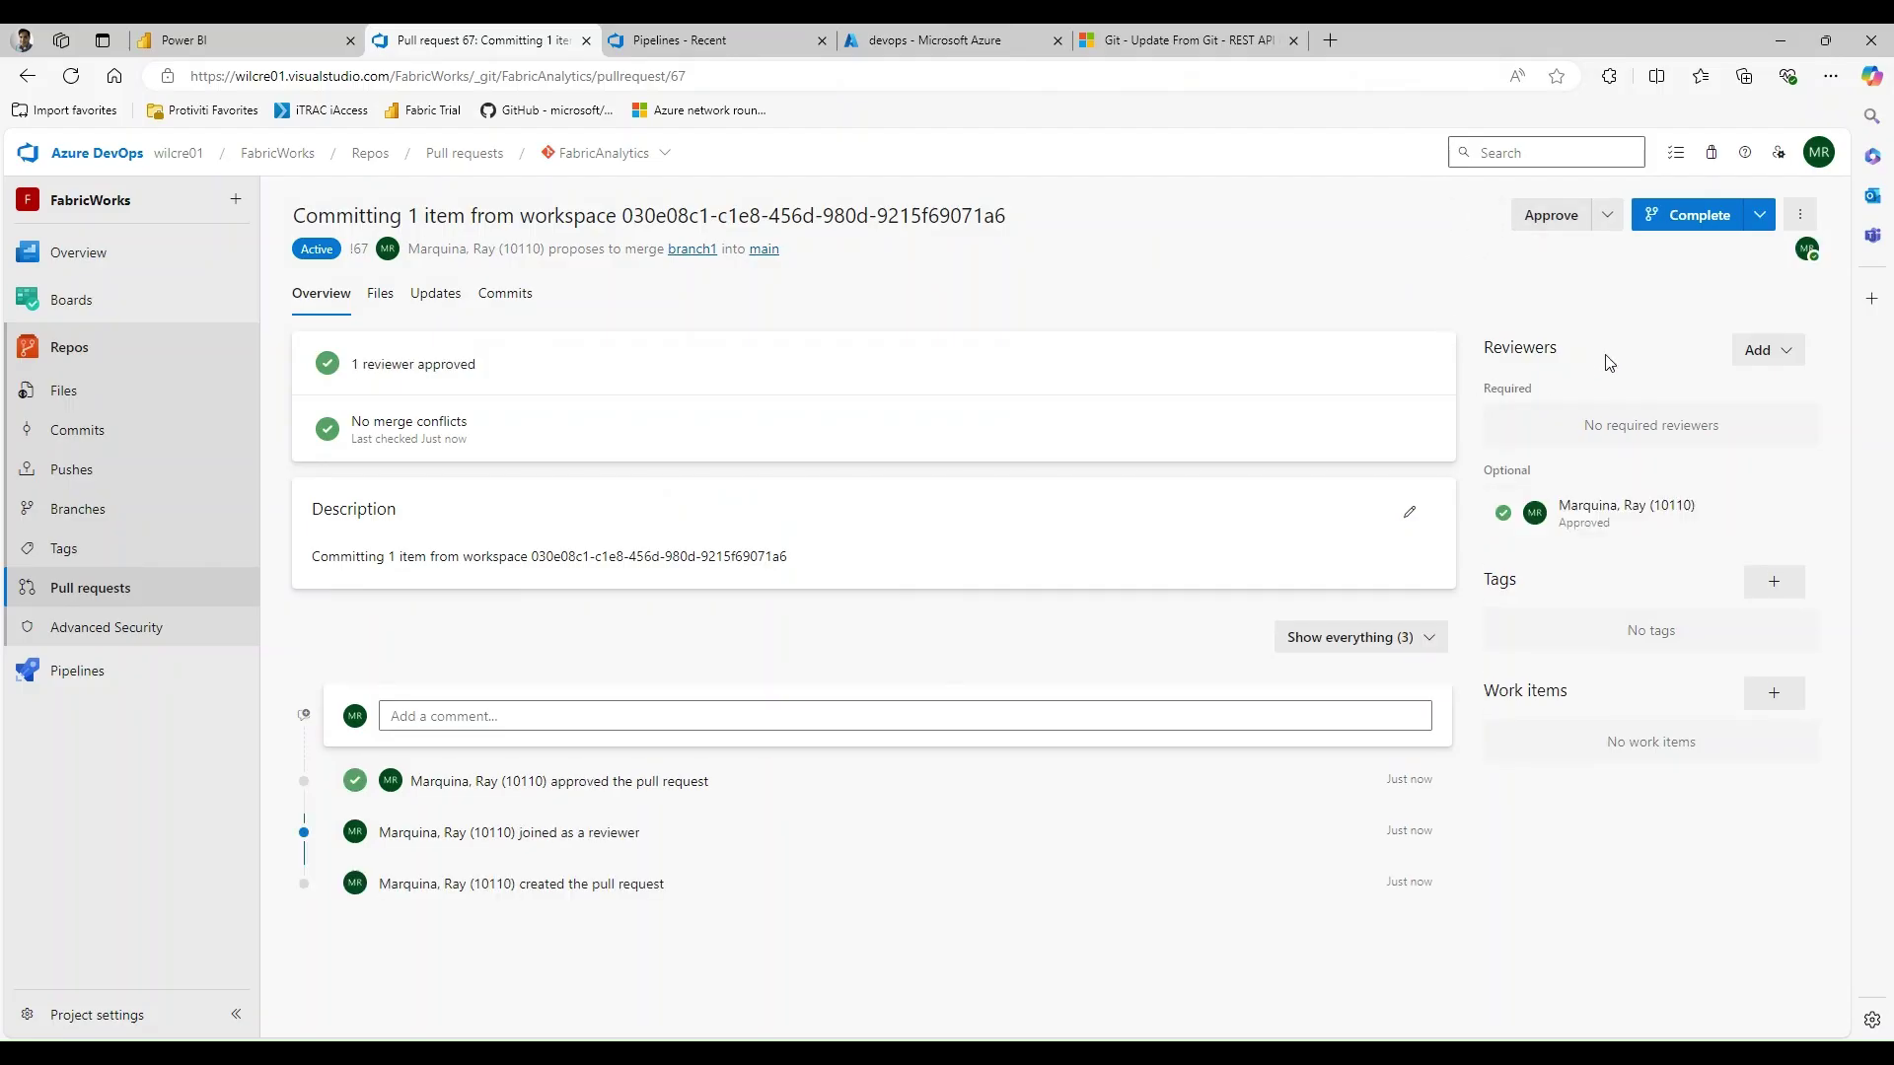
pyautogui.click(1682, 219)
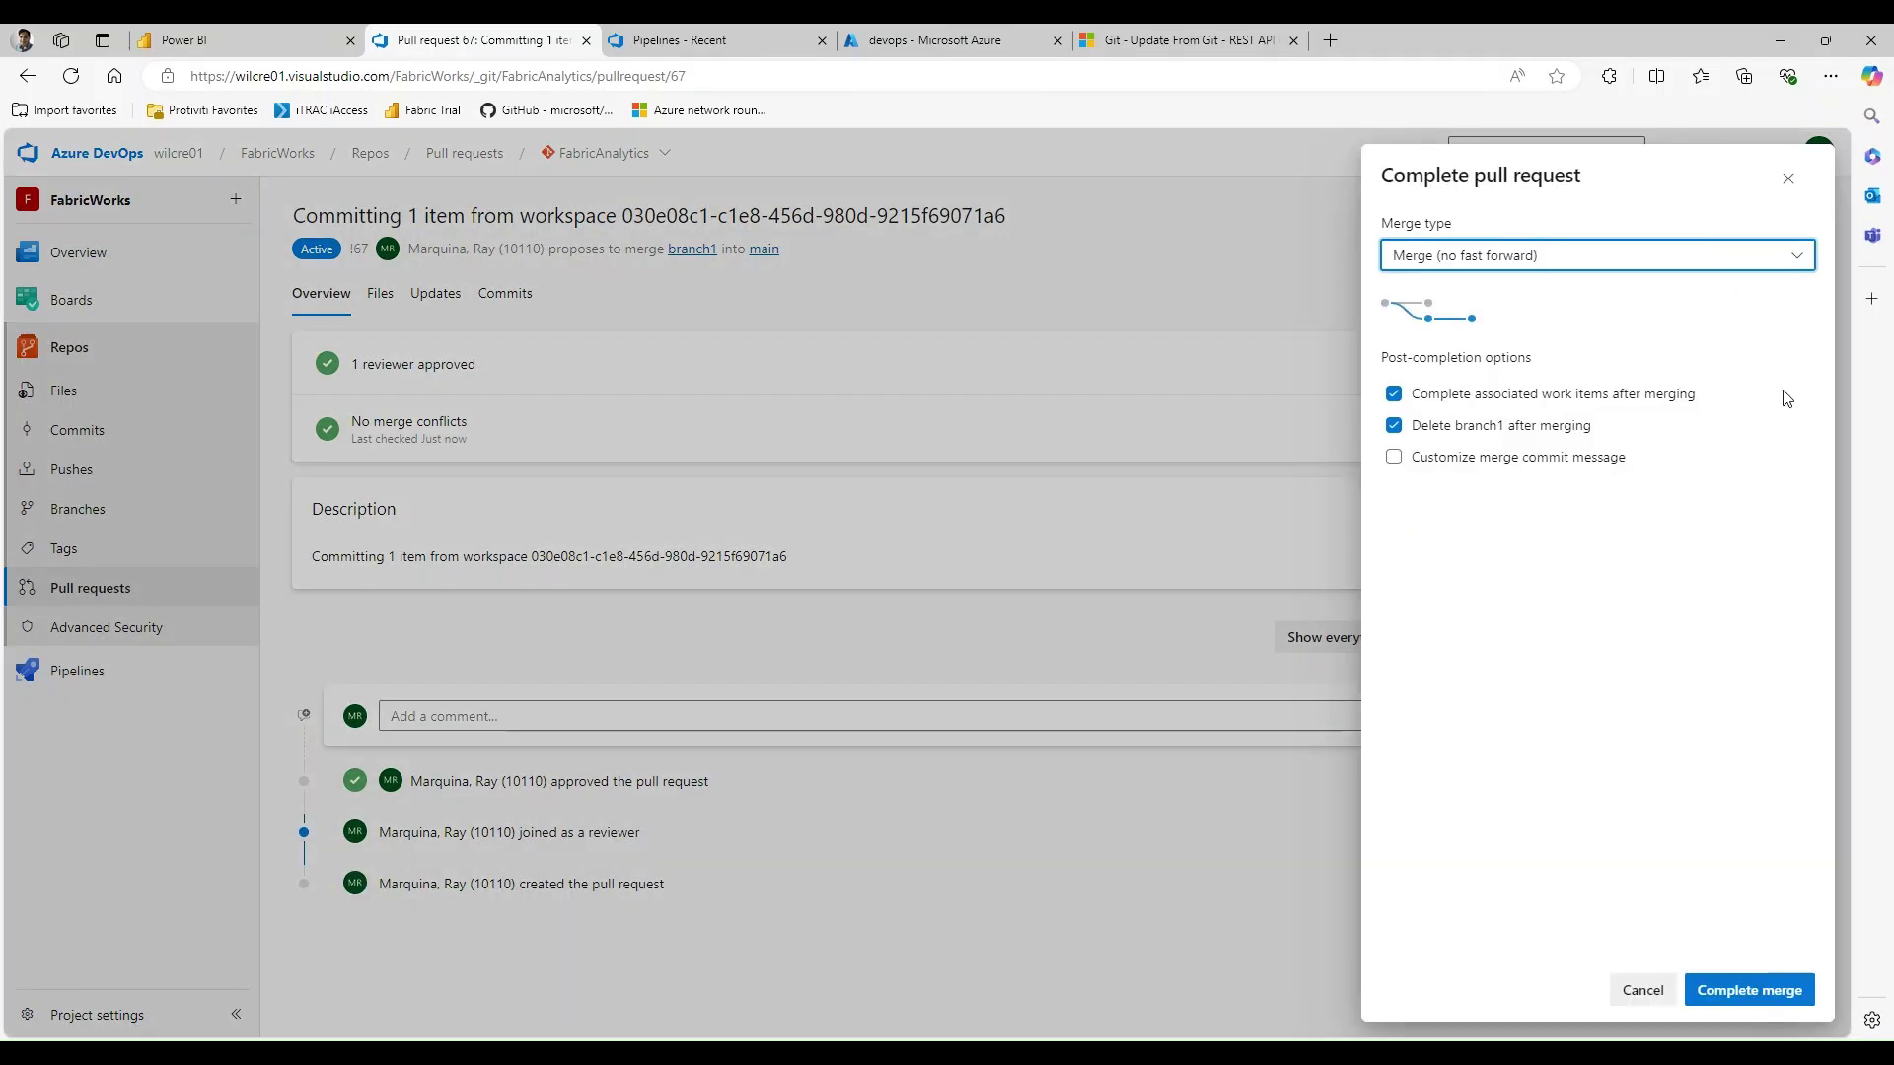
pyautogui.click(1394, 425)
pyautogui.click(1736, 989)
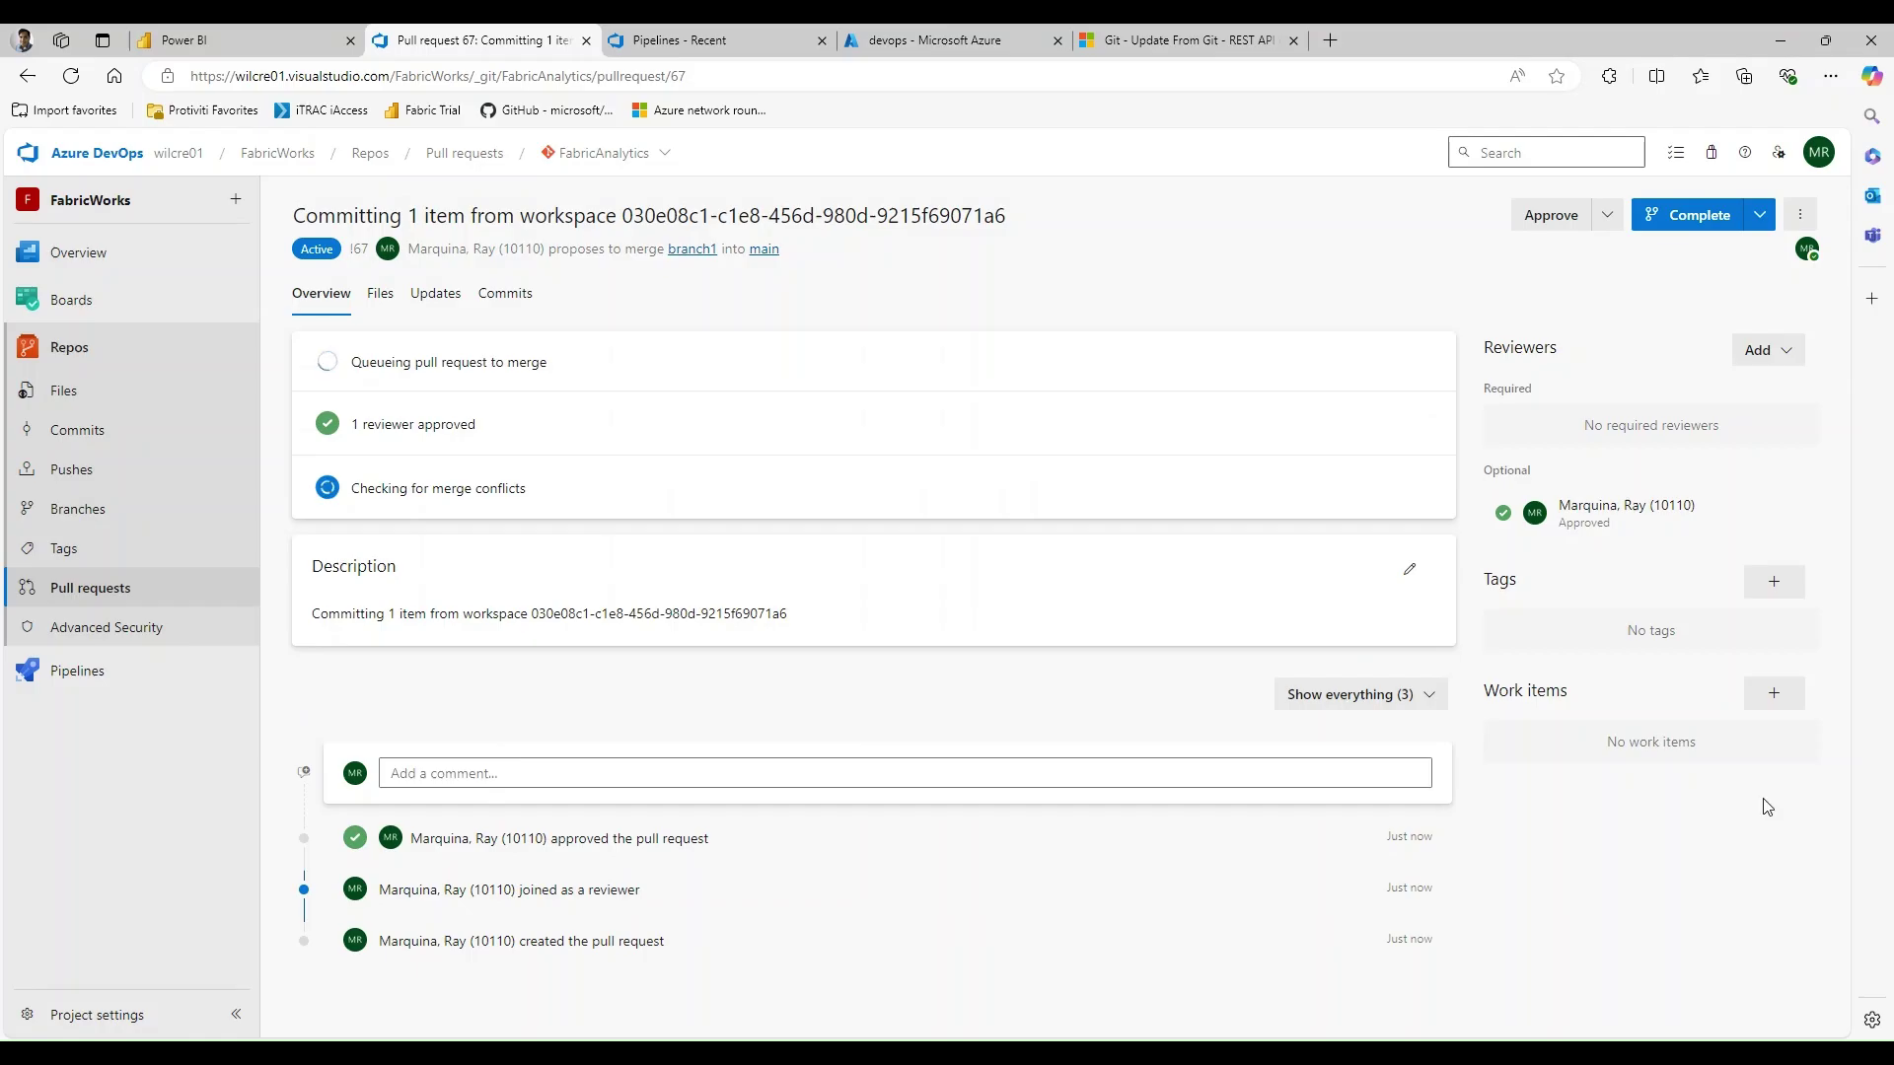
pyautogui.click(209, 35)
pyautogui.click(35, 649)
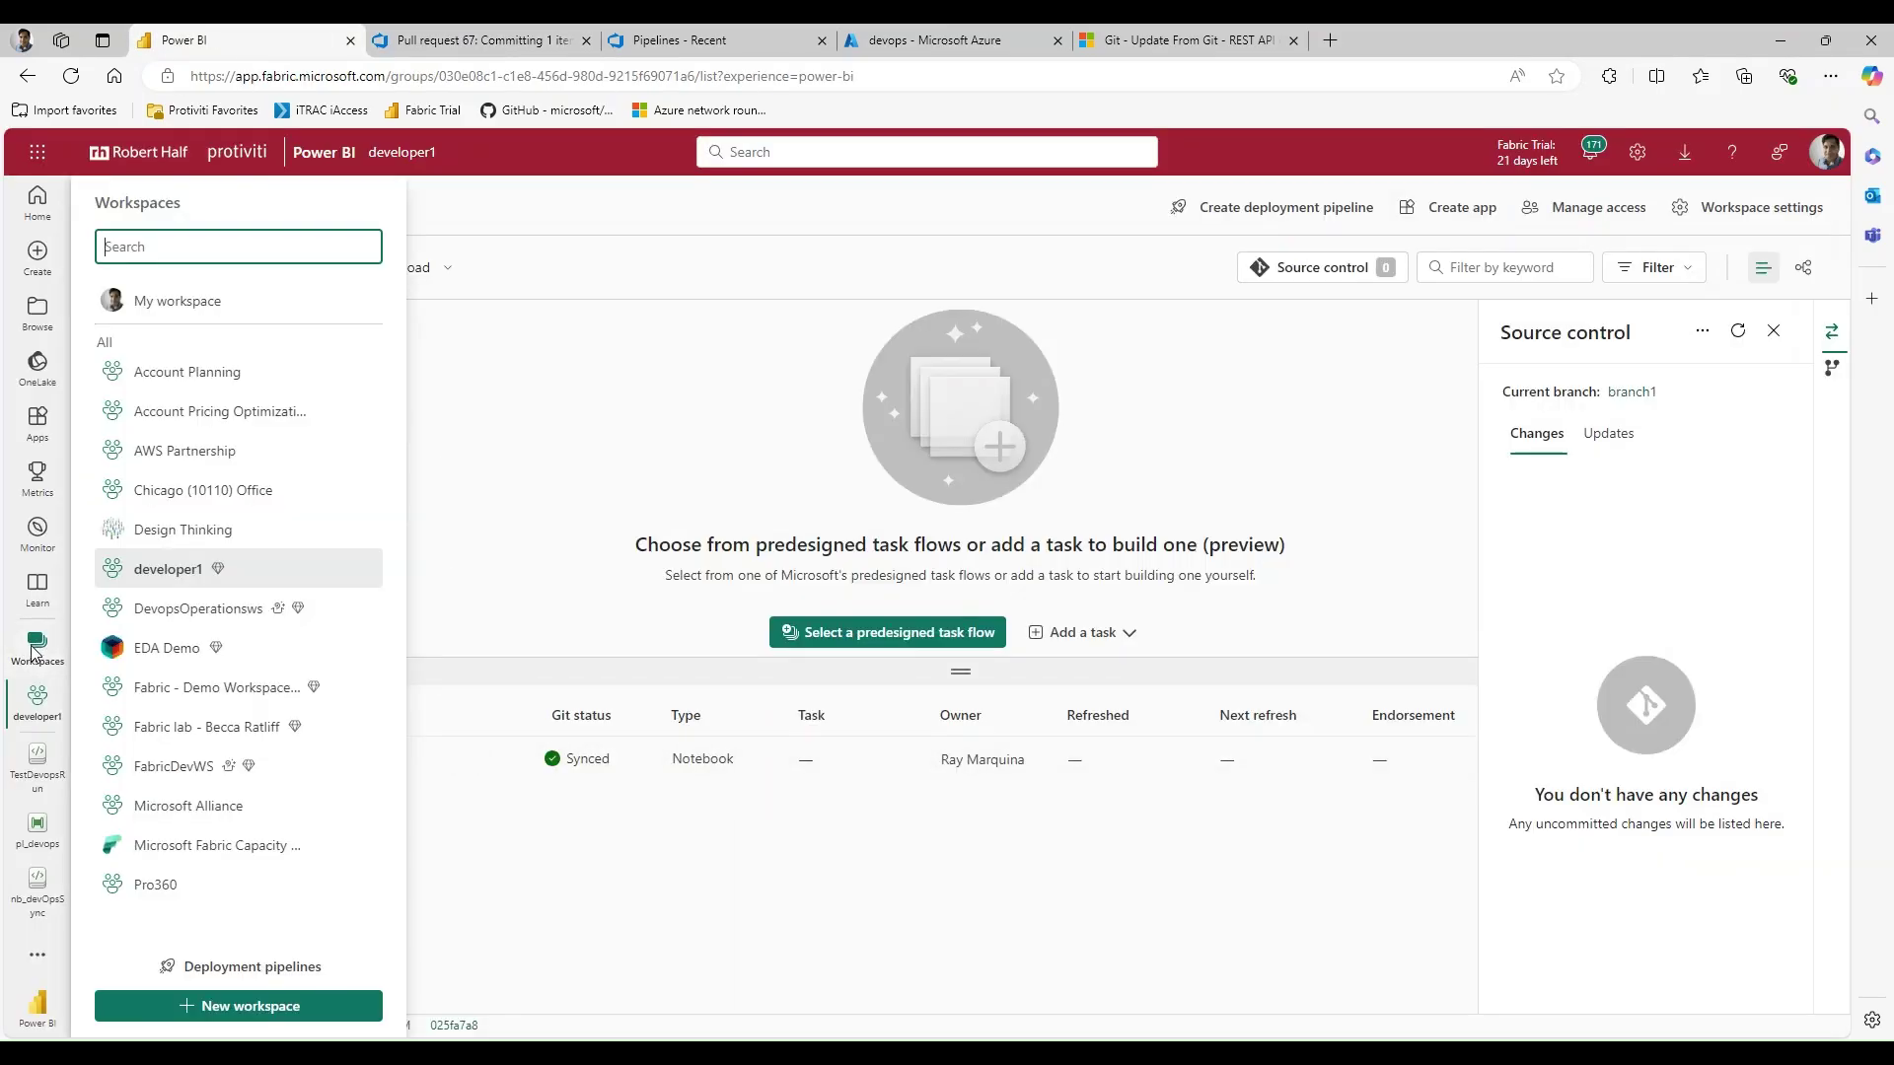
# - Check FabricDevWS's pending TestDevopsRun update in Source control, then return to pull request 67
pyautogui.click(177, 769)
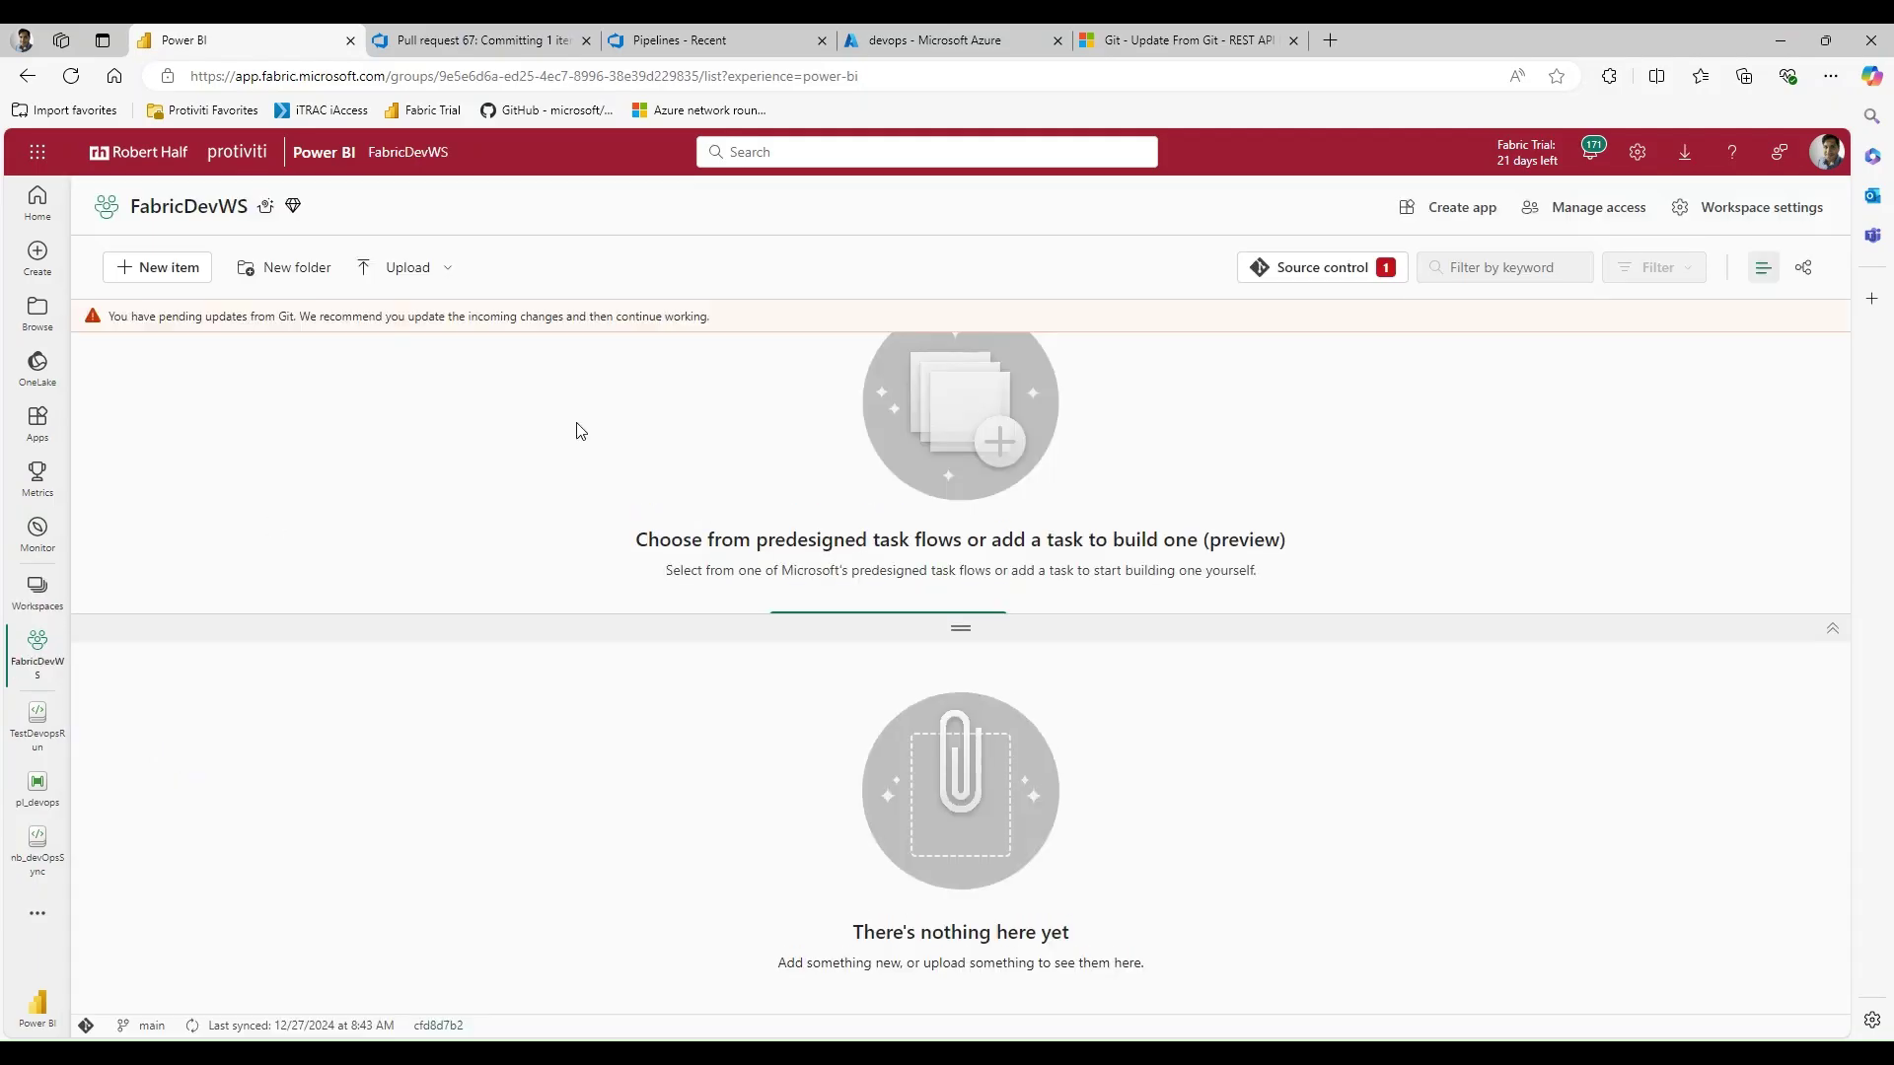
pyautogui.click(1312, 267)
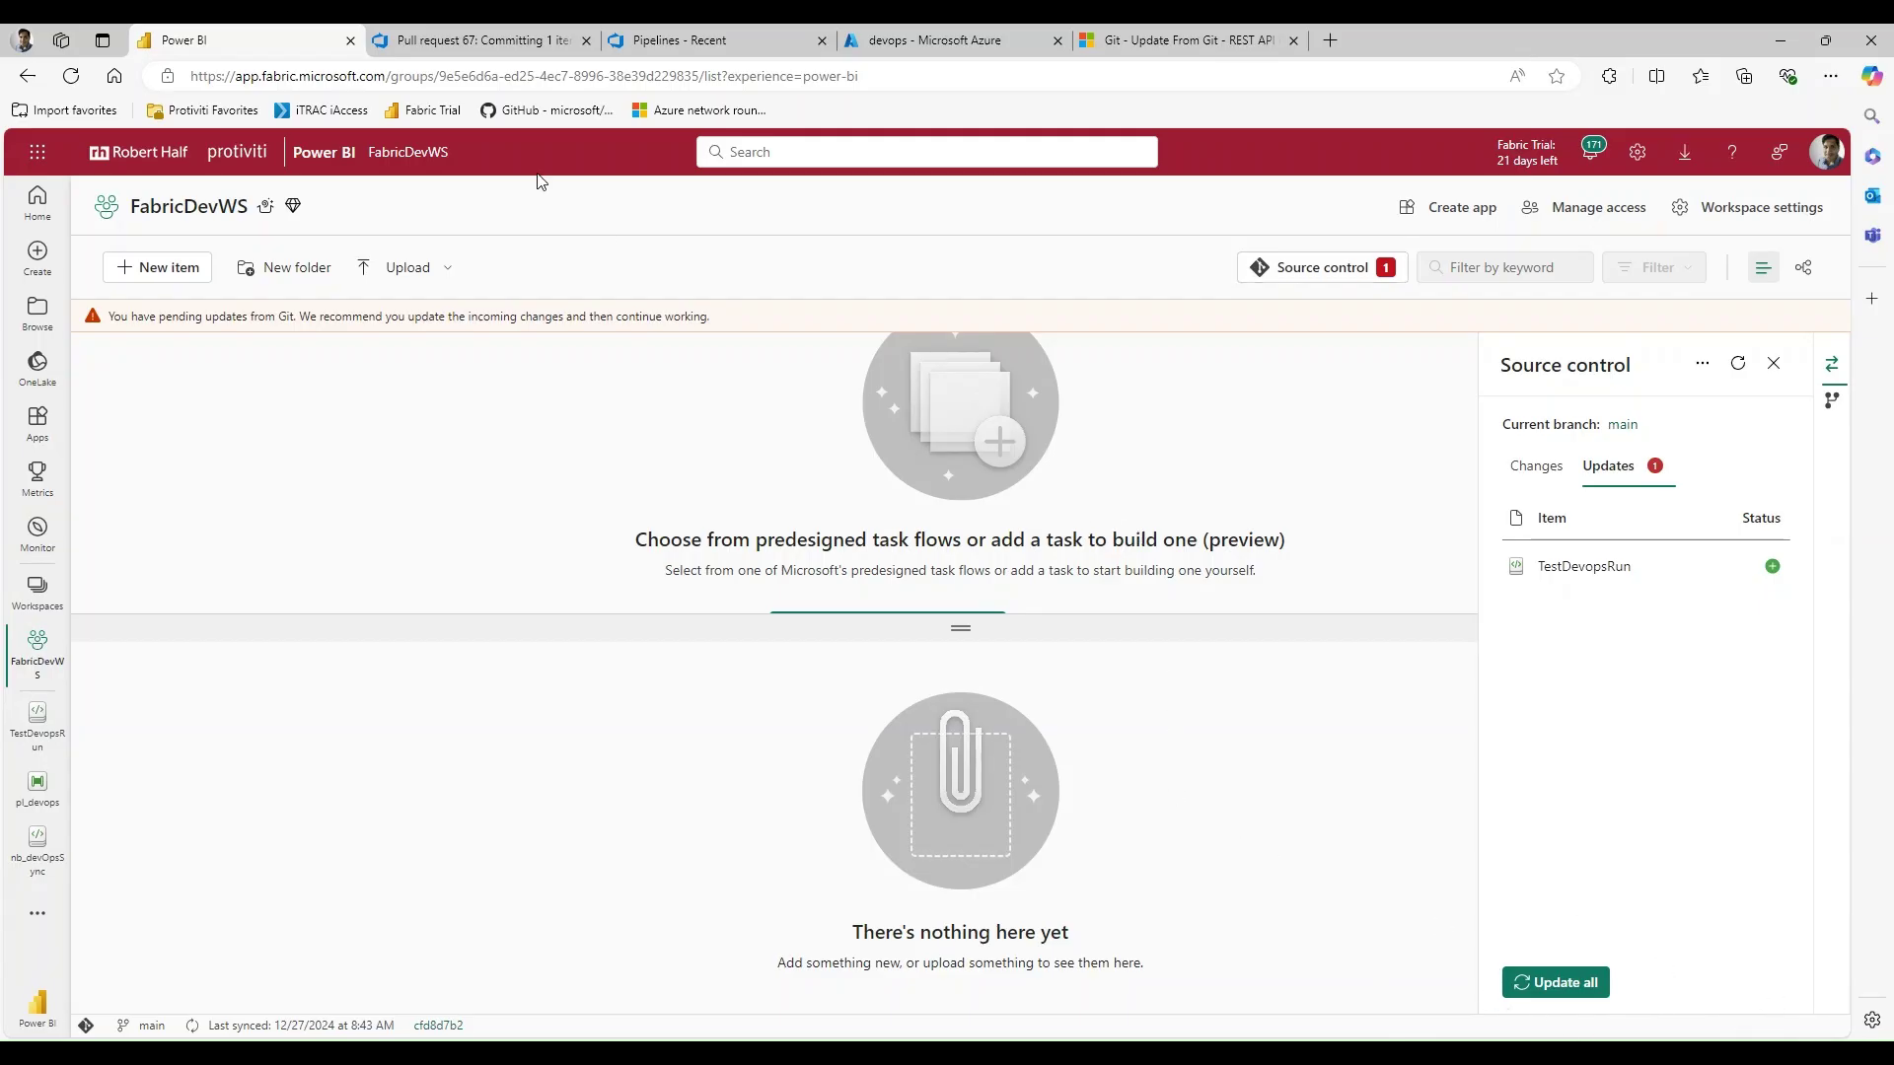
pyautogui.click(454, 29)
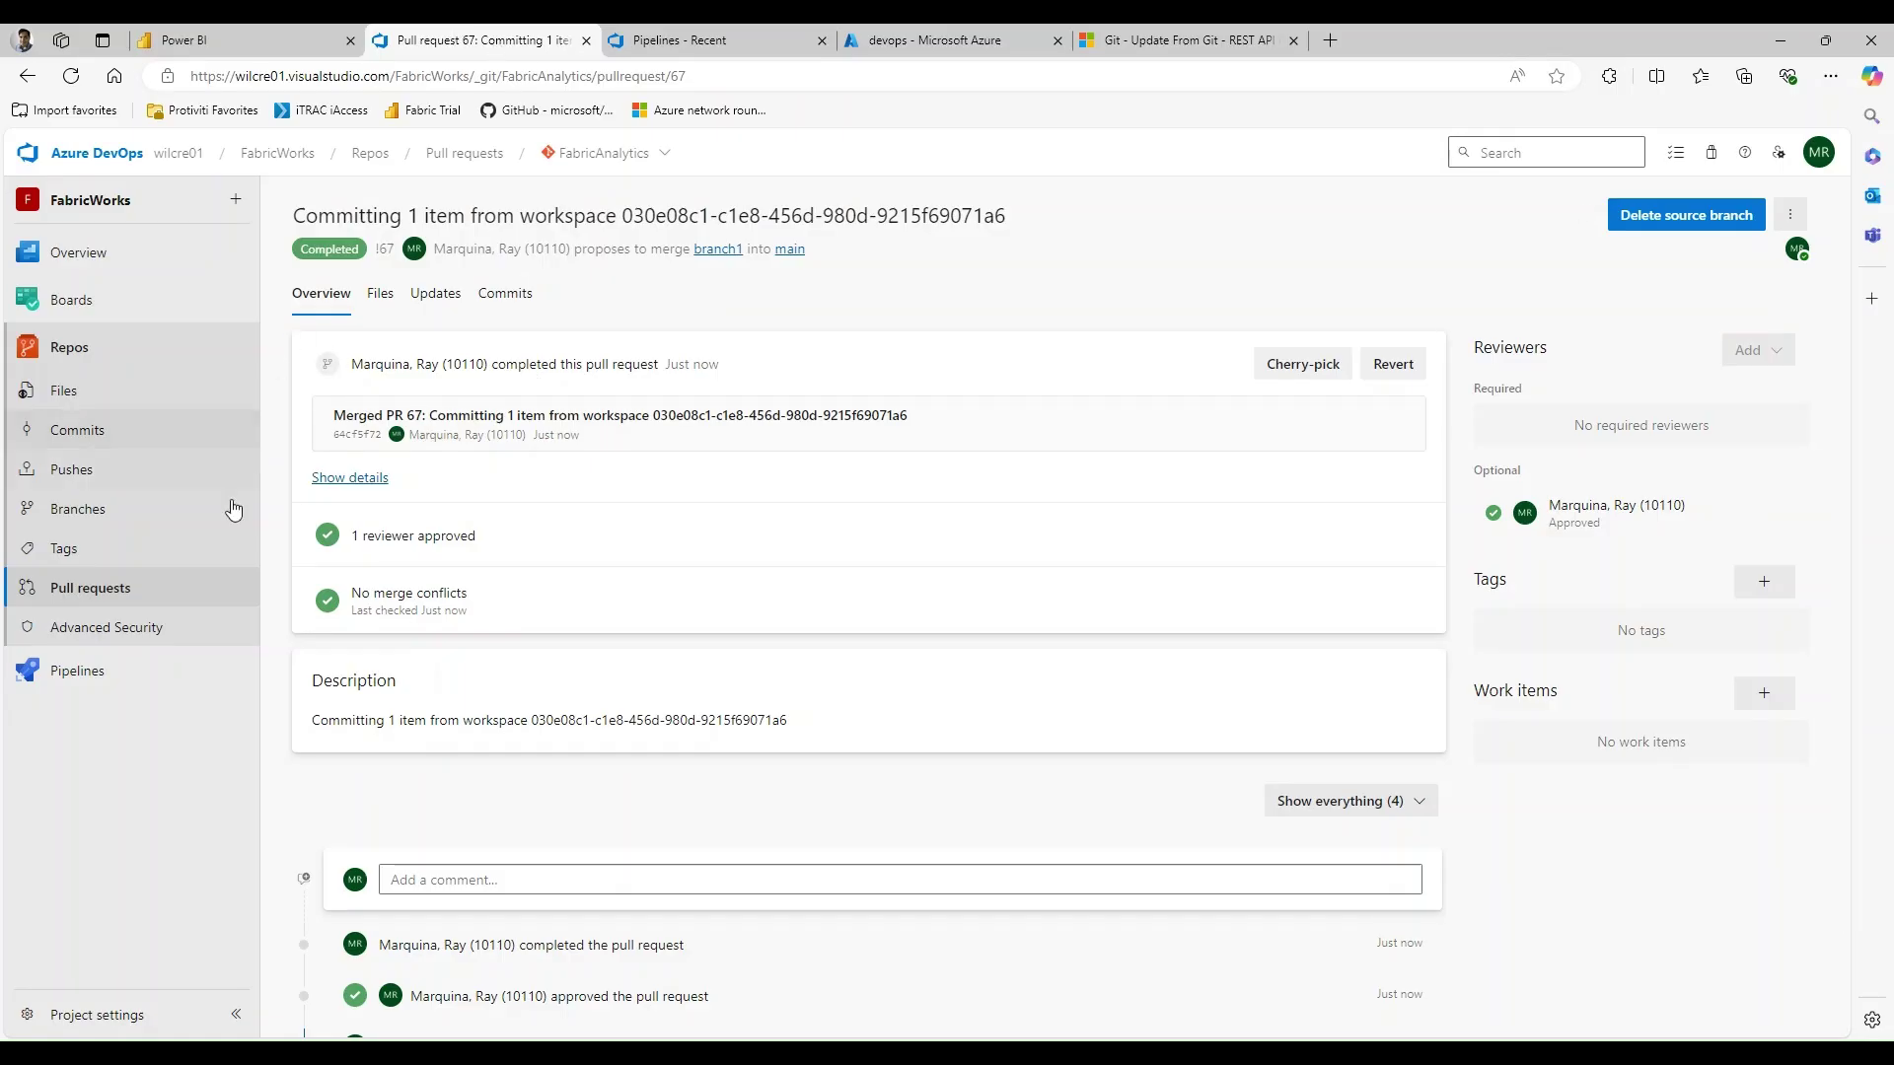
# - View the job logs of FabricAnalytics run #20241227.1, then switch to the devops storage container
pyautogui.click(87, 673)
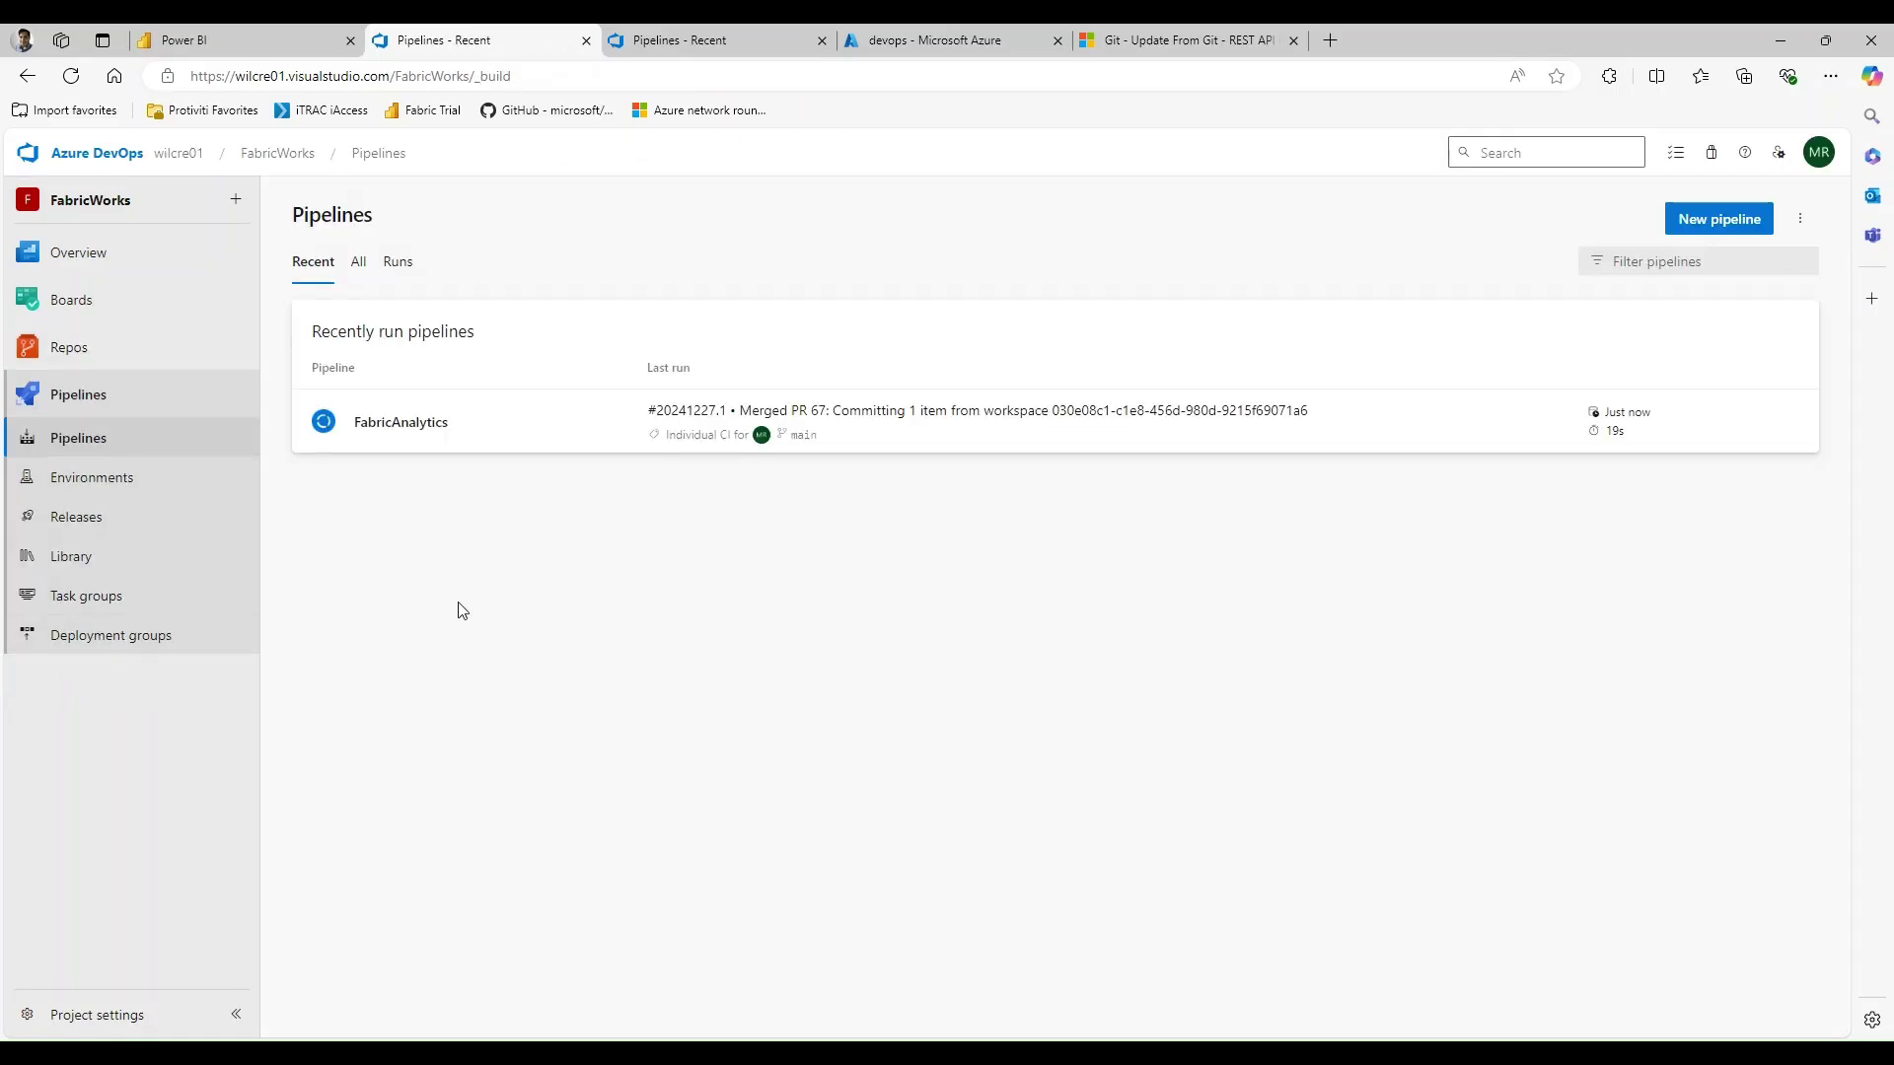
pyautogui.click(427, 425)
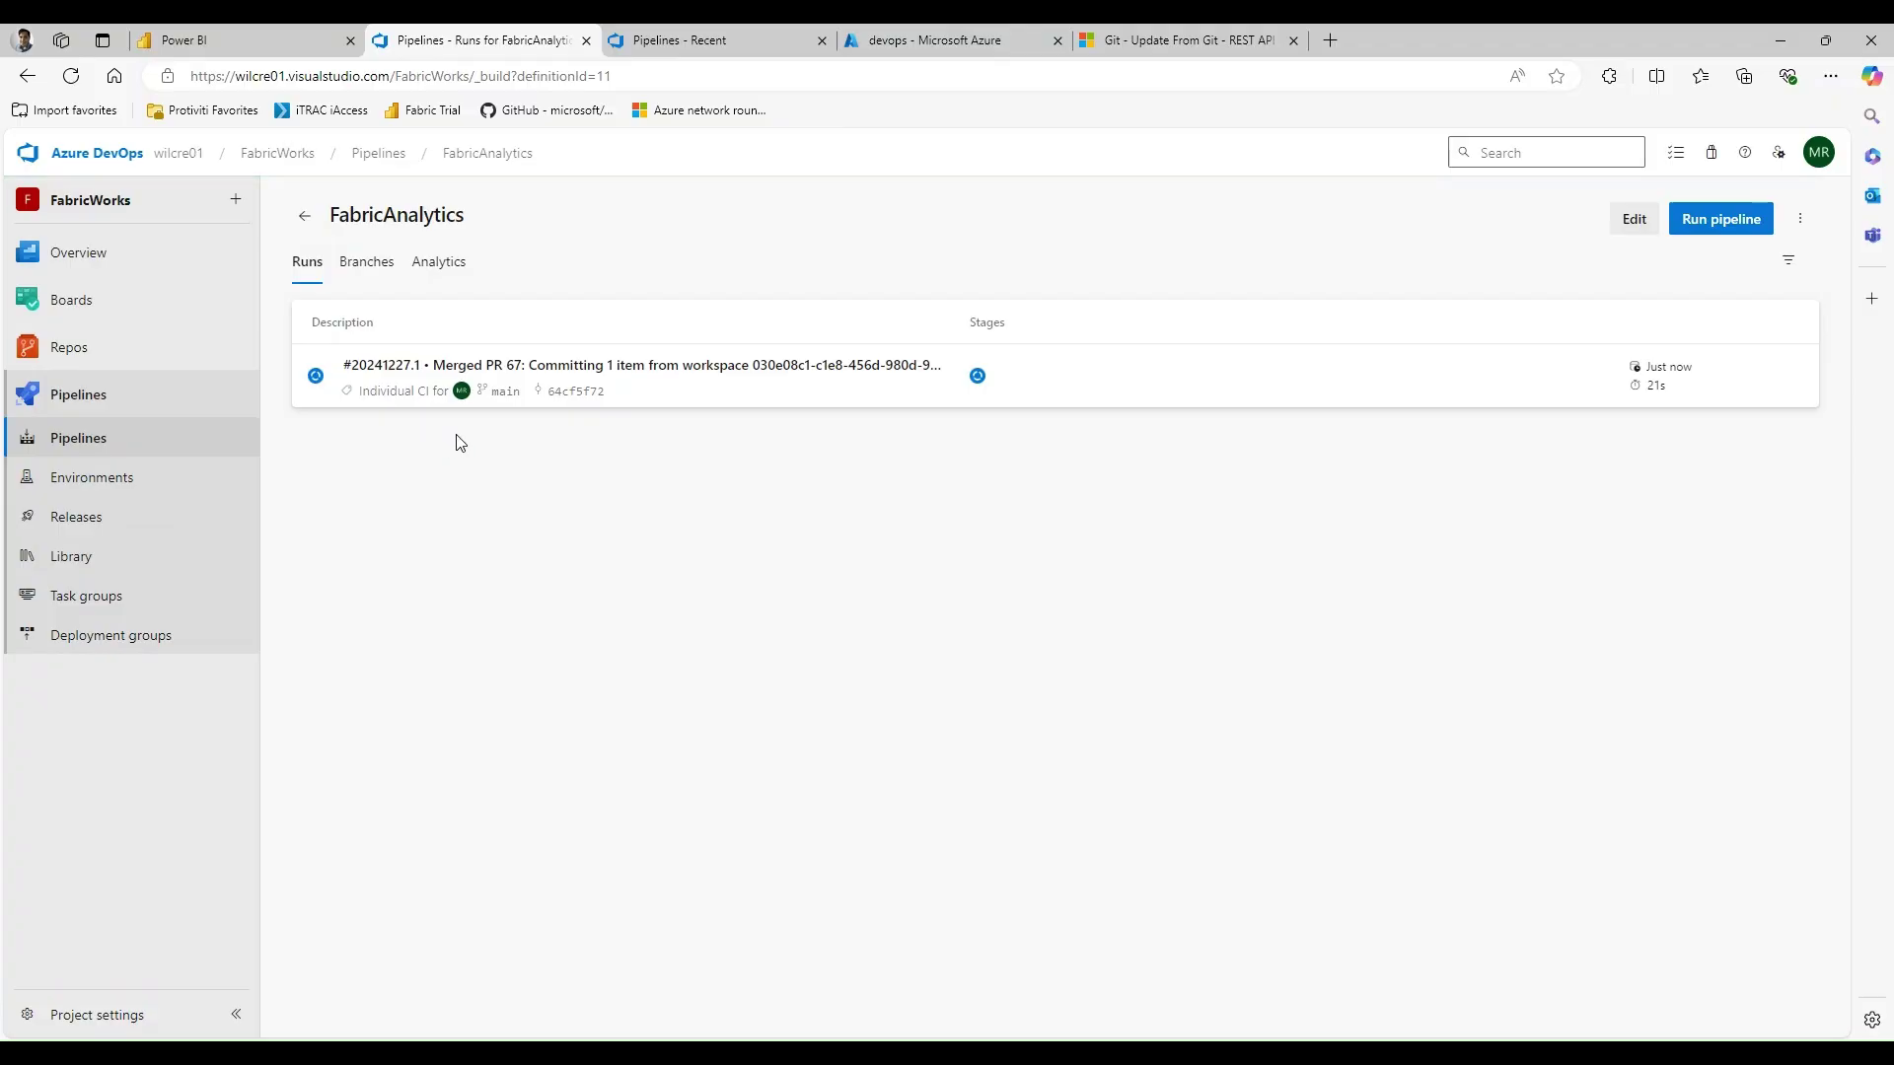
pyautogui.click(381, 371)
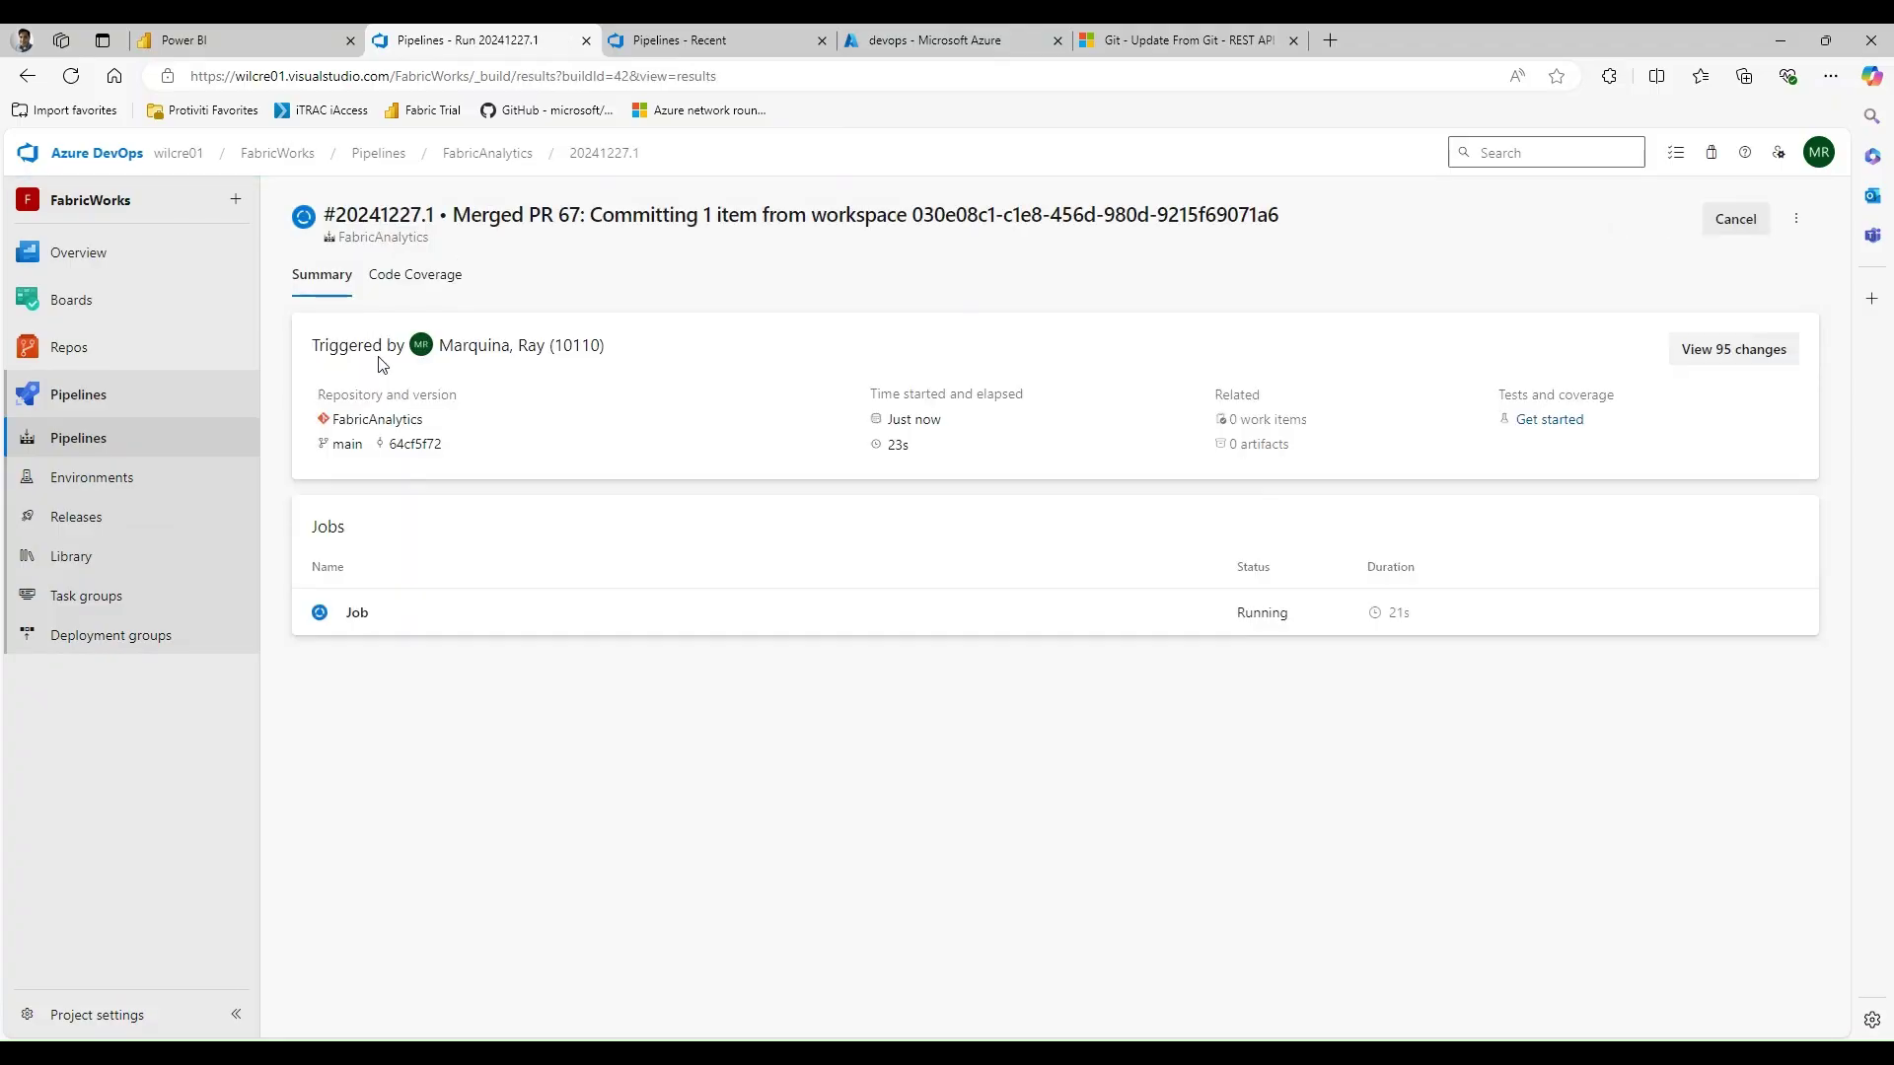
pyautogui.click(356, 615)
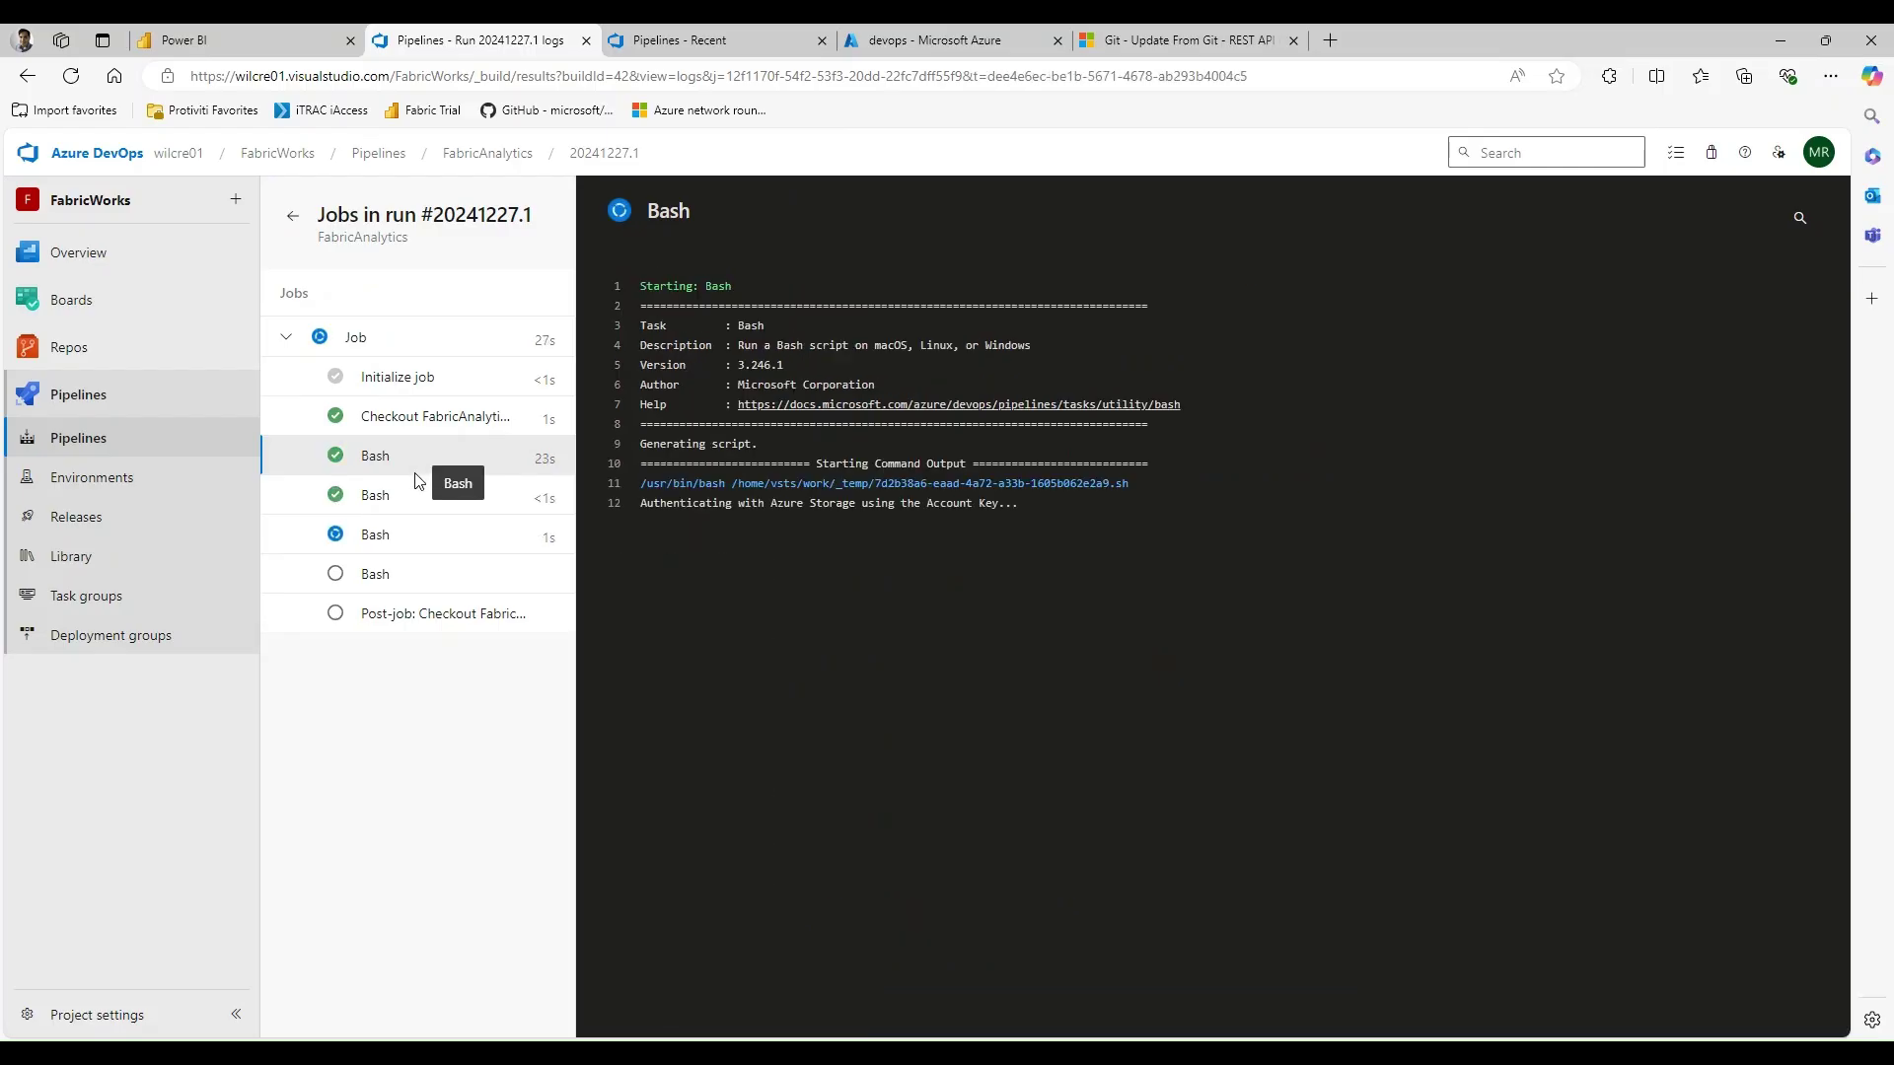
pyautogui.click(897, 41)
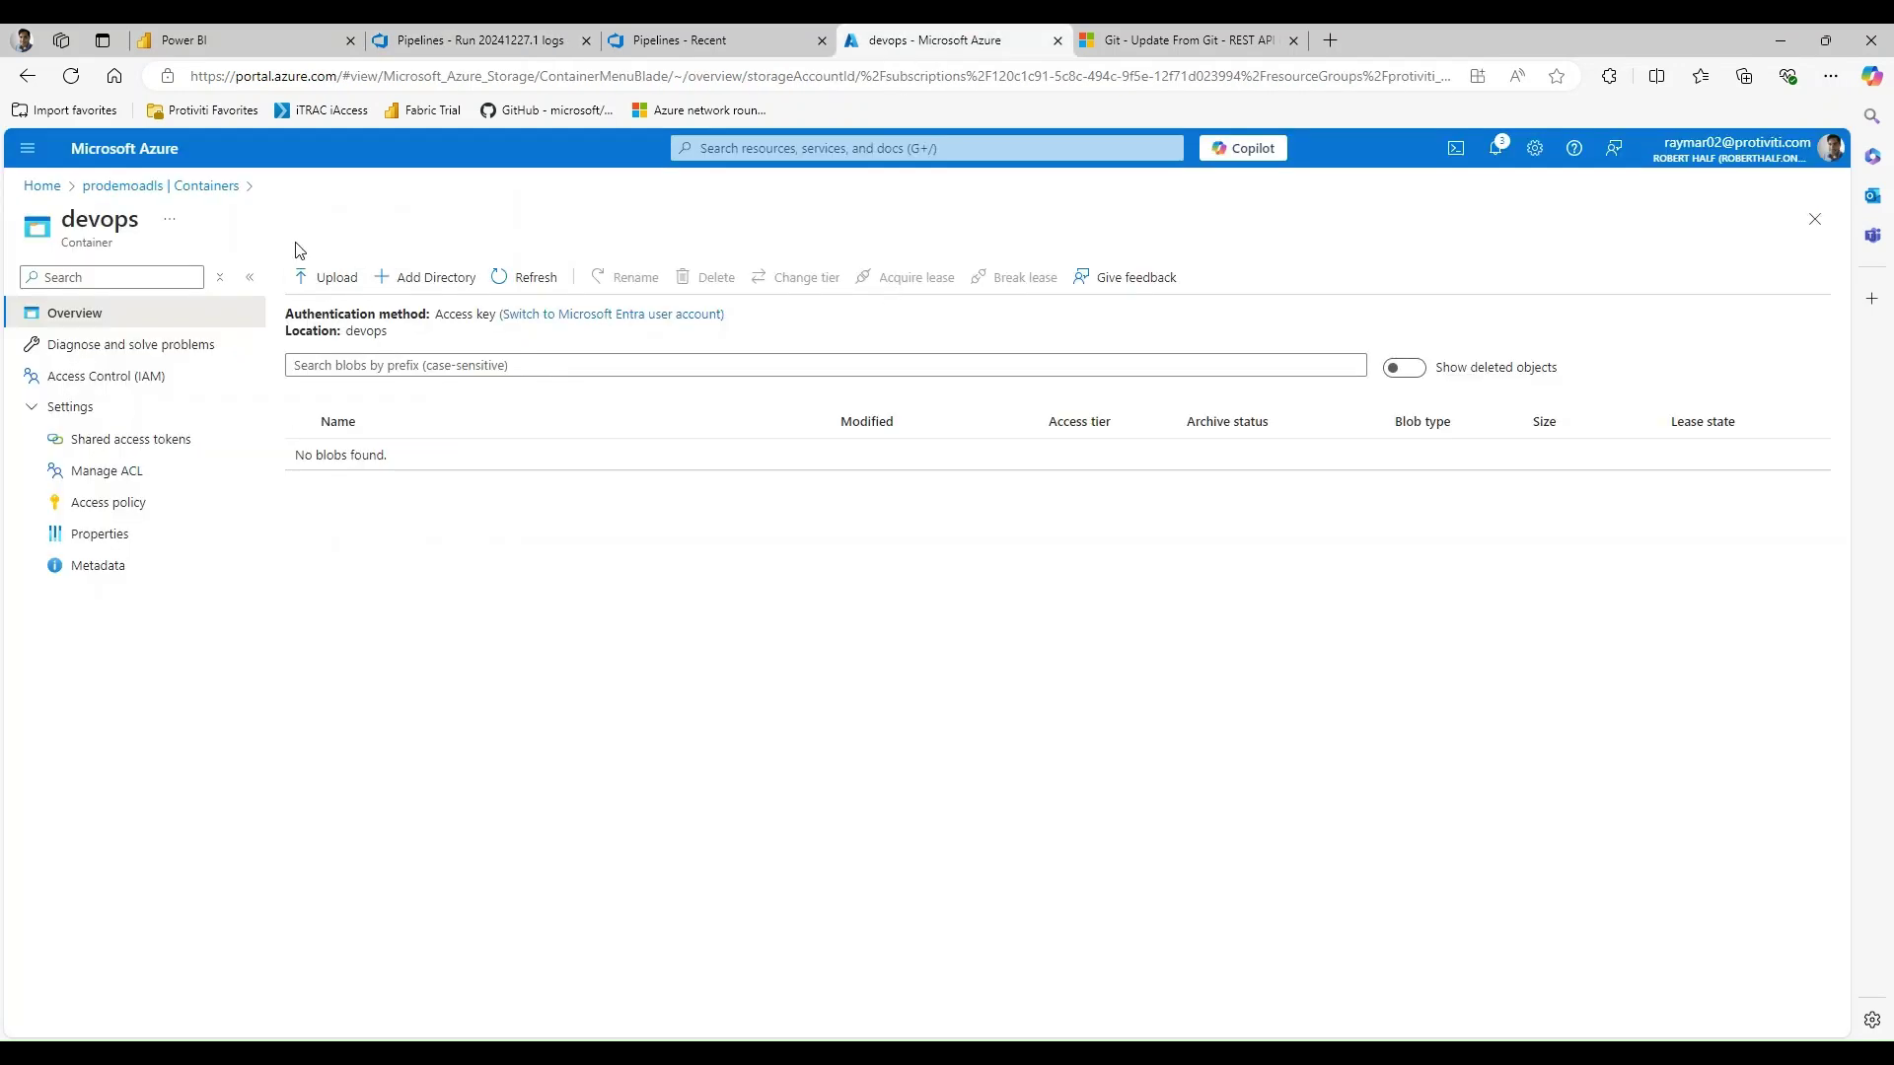
# - Verify the new 0 B devops blob in the devops container, then return to FabricDevWS
pyautogui.click(184, 187)
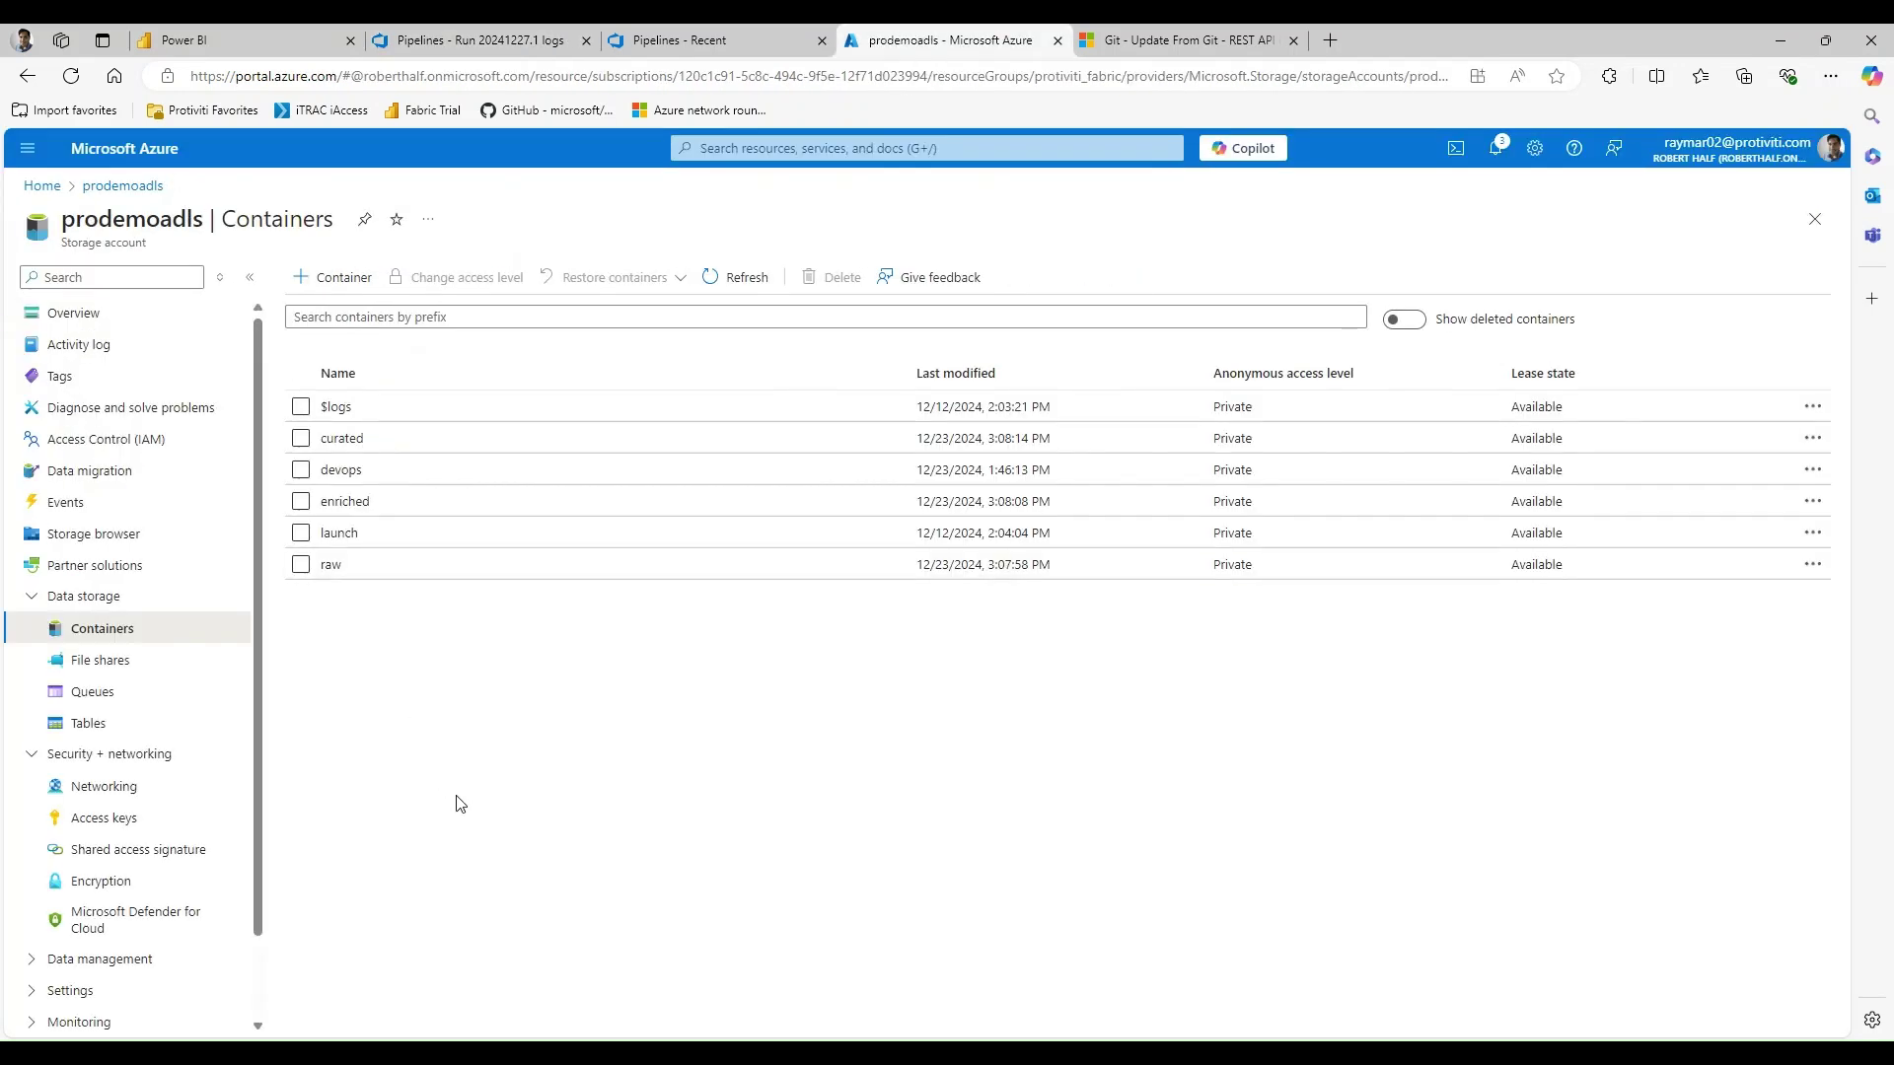
pyautogui.click(347, 471)
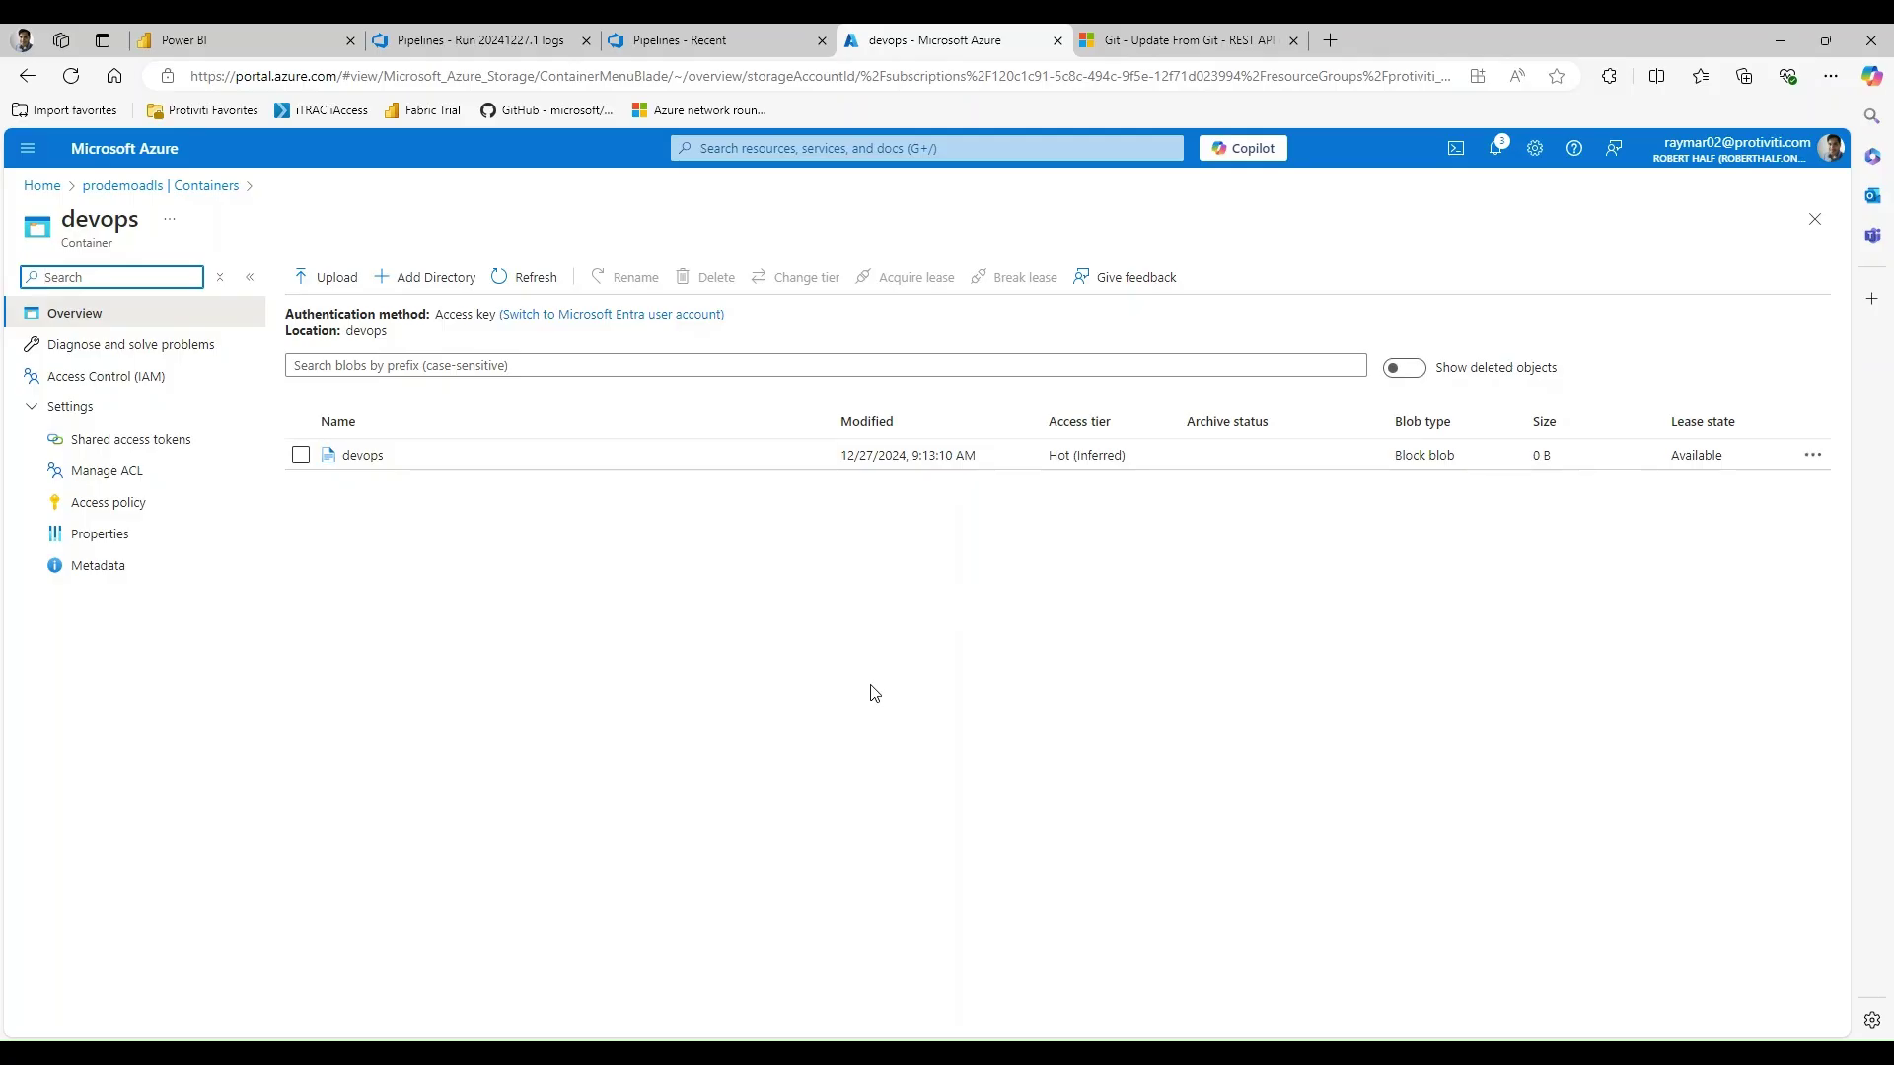
pyautogui.hotkey('ctrl', '1')
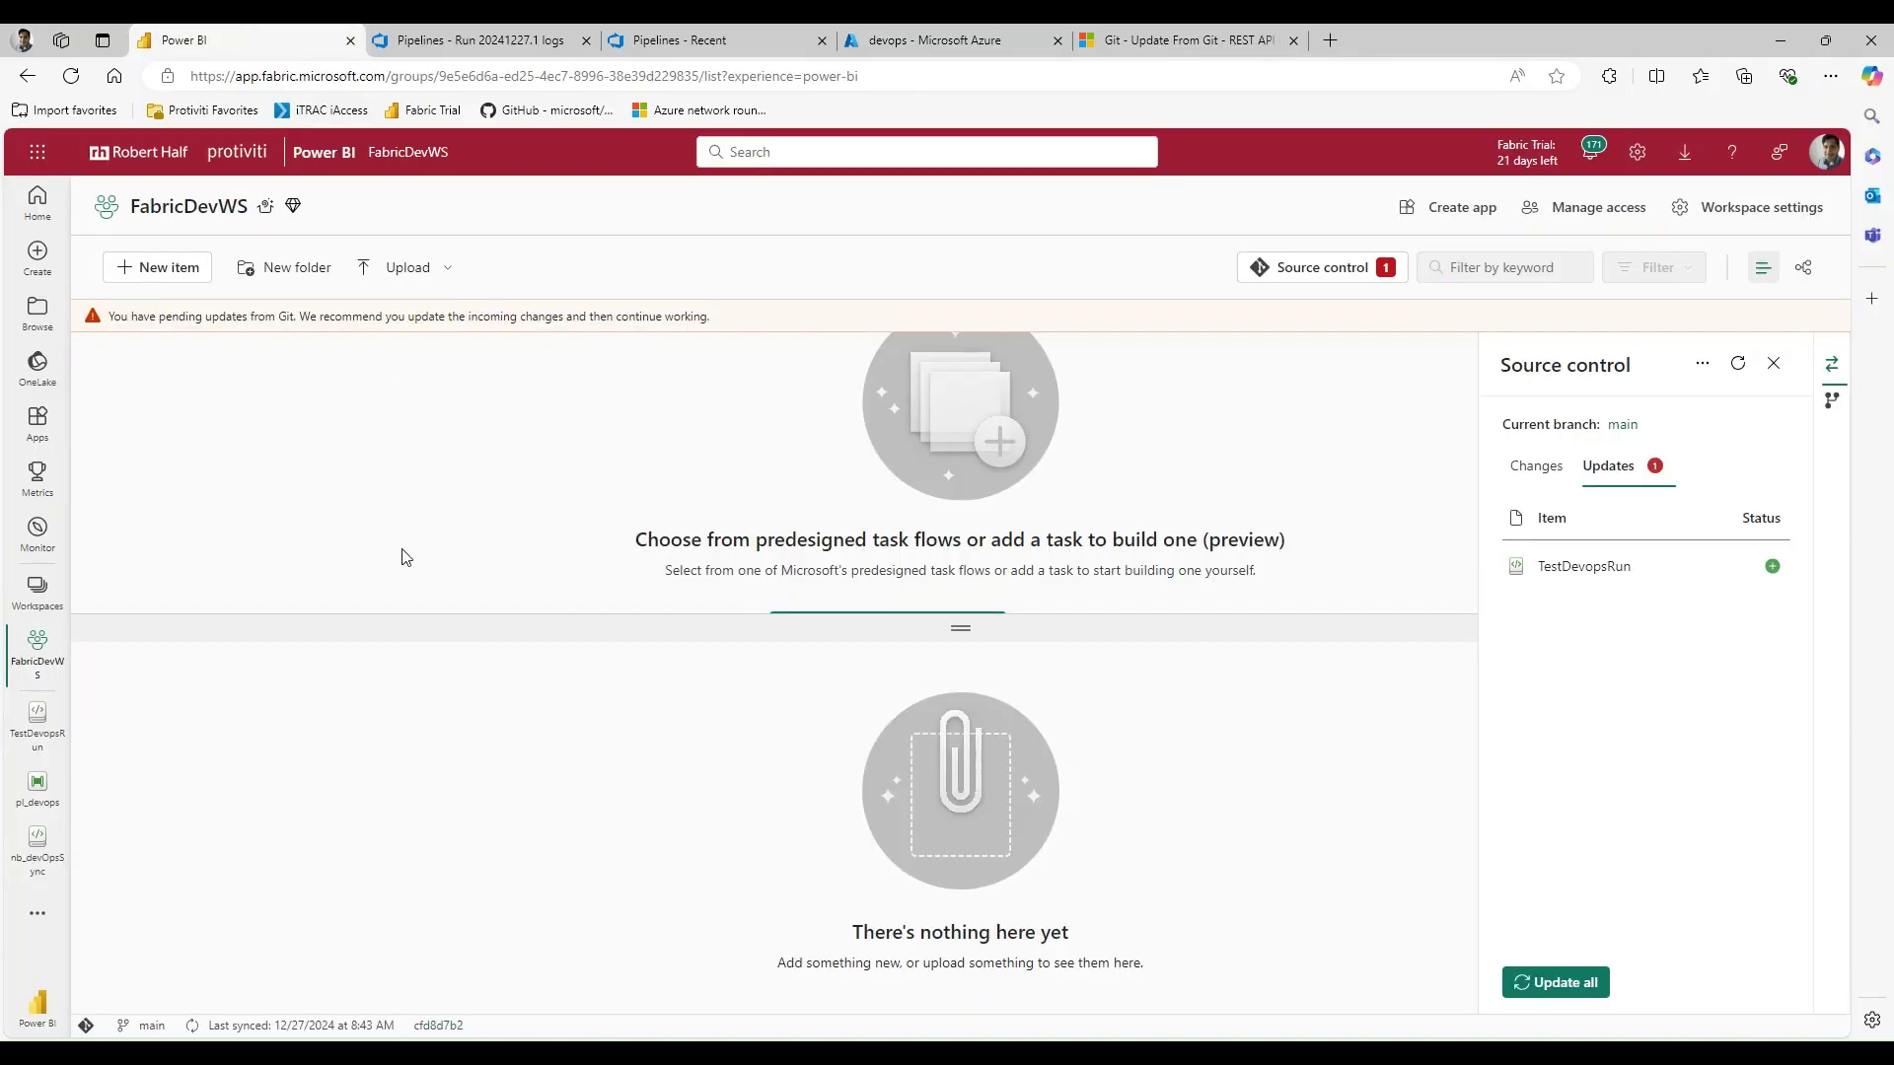
# - Check pl_devops and nb_devOpsSync runs in Monitor, then watch TestDevopsRun update from Git
pyautogui.click(39, 533)
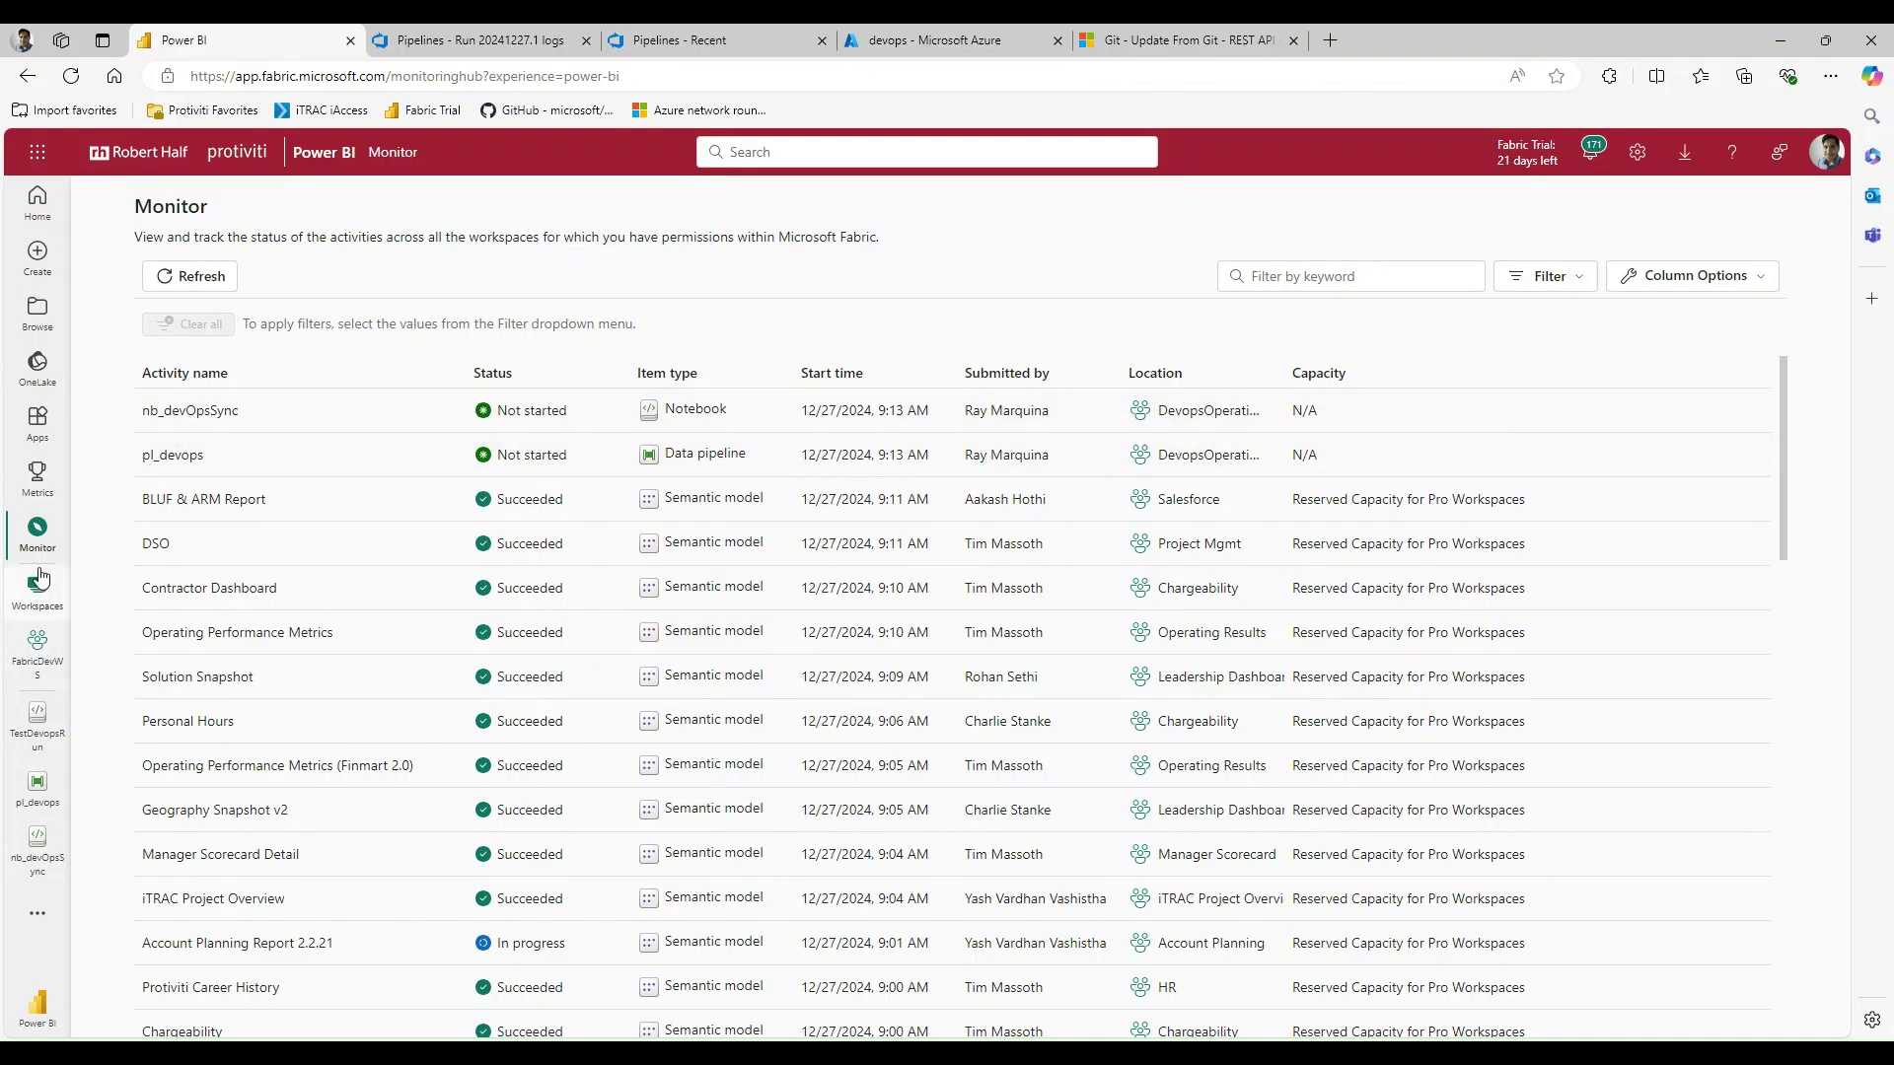
pyautogui.click(40, 641)
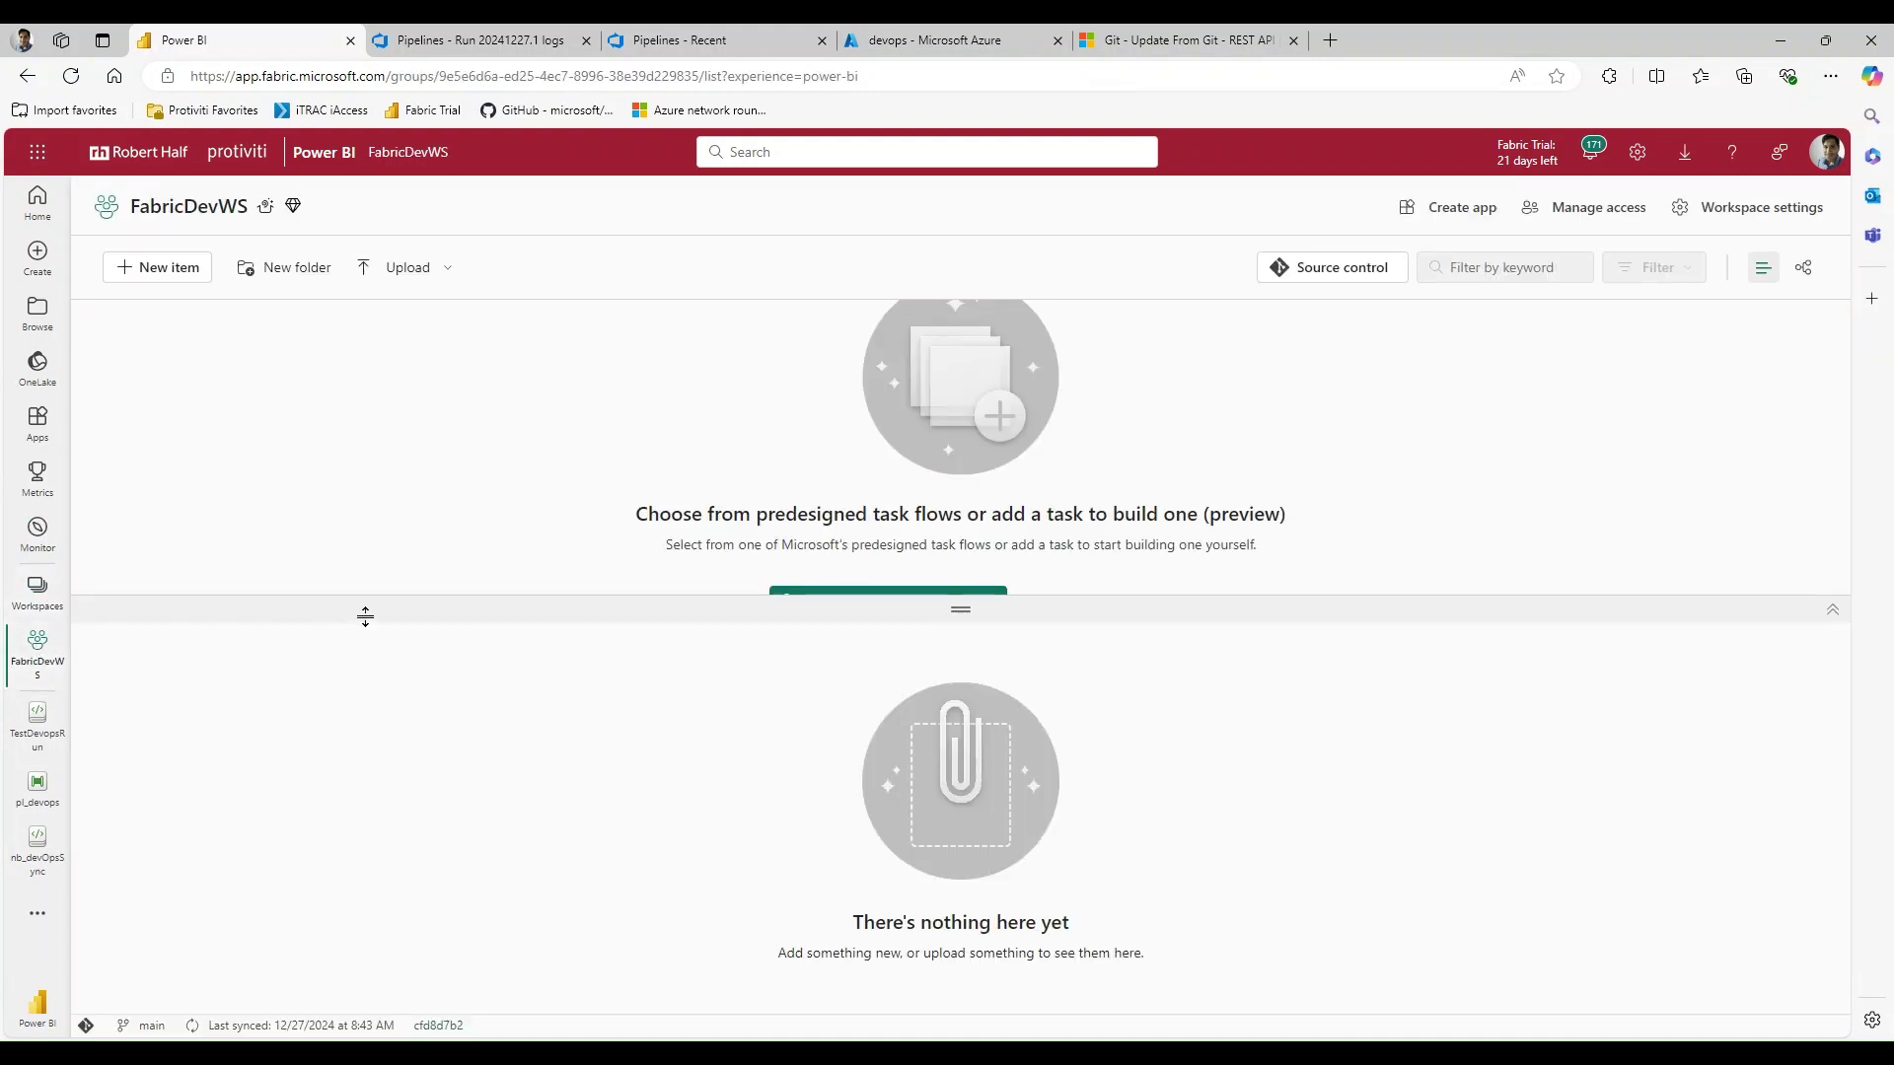
pyautogui.click(1327, 268)
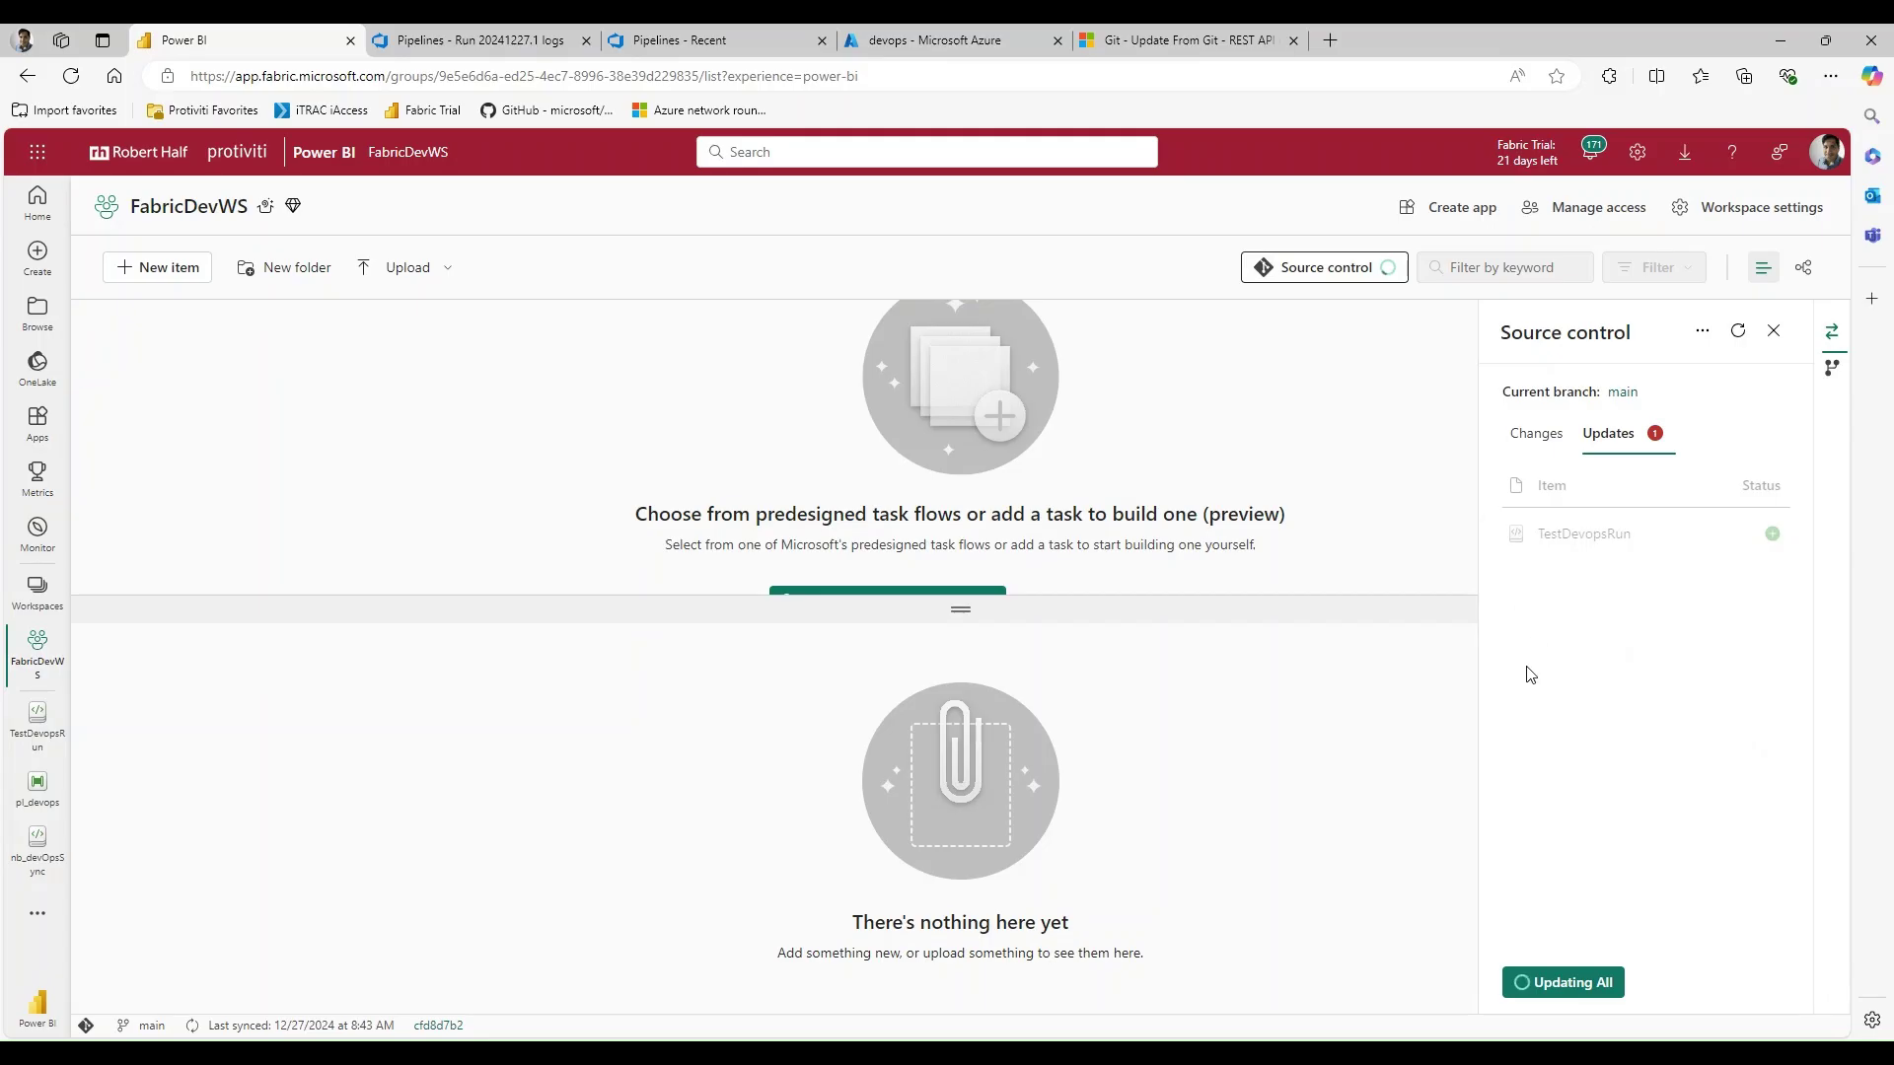